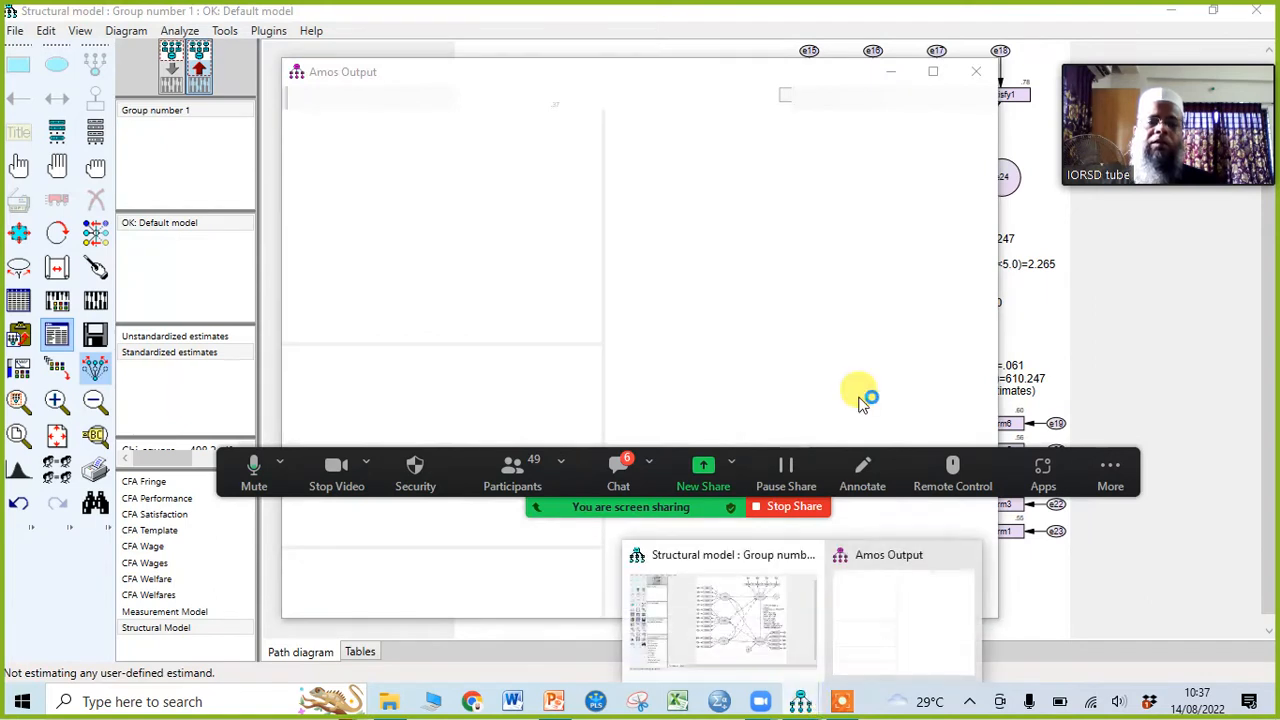
Maximize the Amos Output window, expand the scalar estimates, and display the Regression Weights table
drag(897, 452, 895, 652)
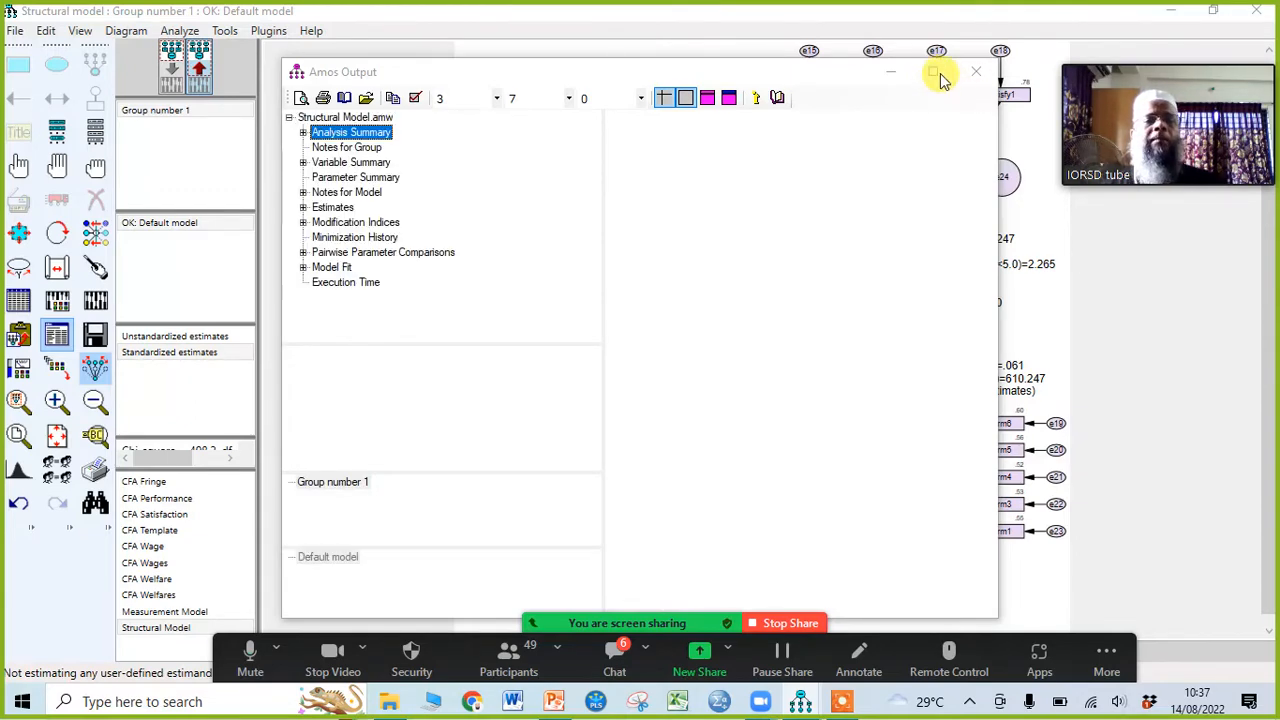
click(934, 73)
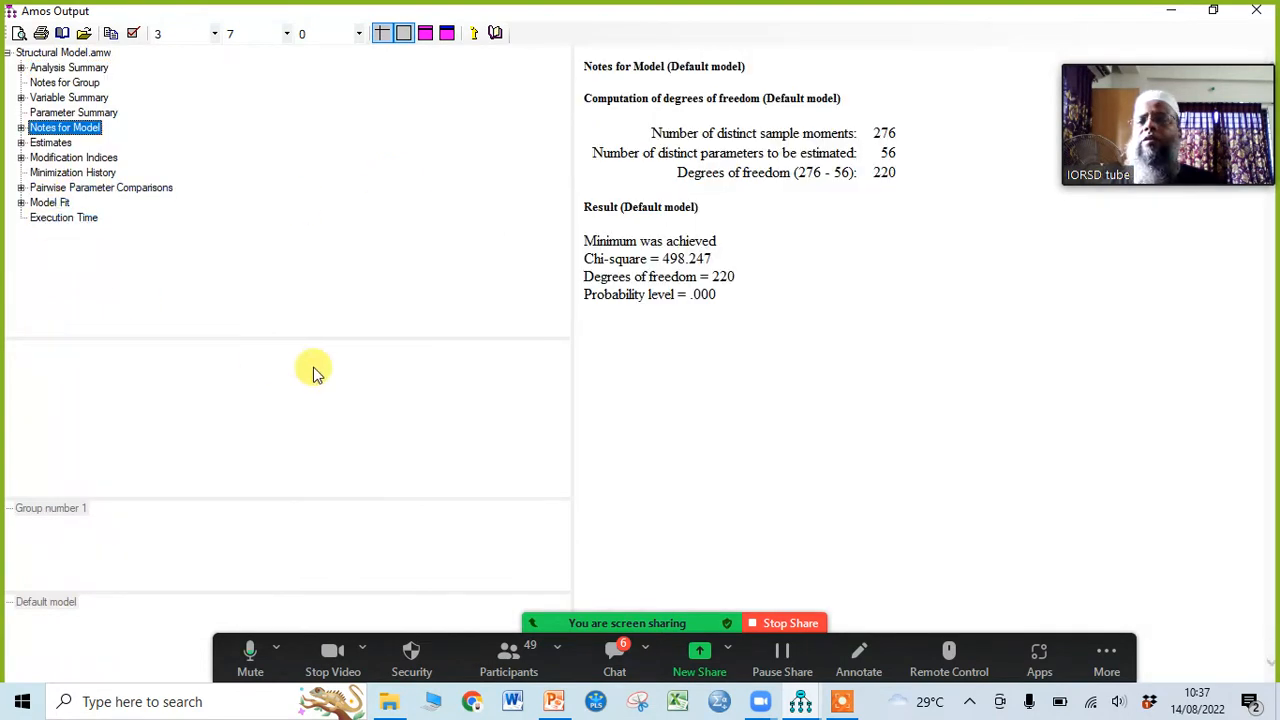
click(23, 146)
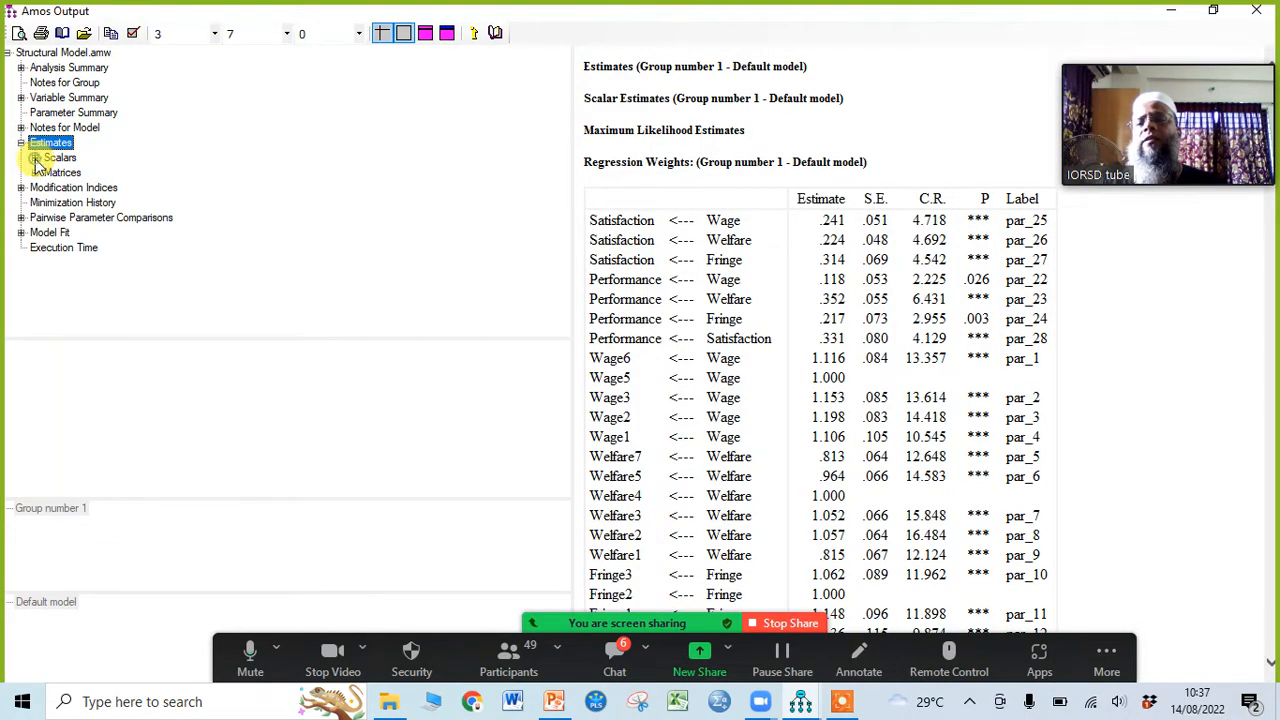
click(35, 158)
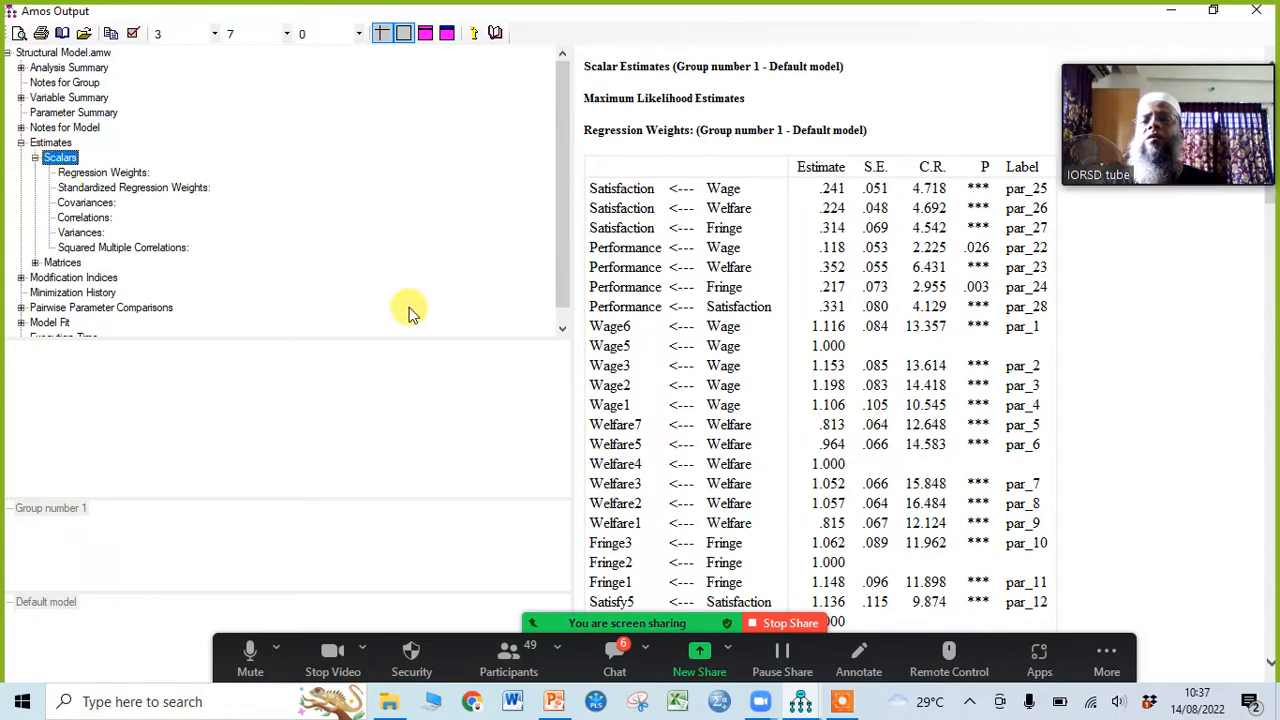
click(95, 173)
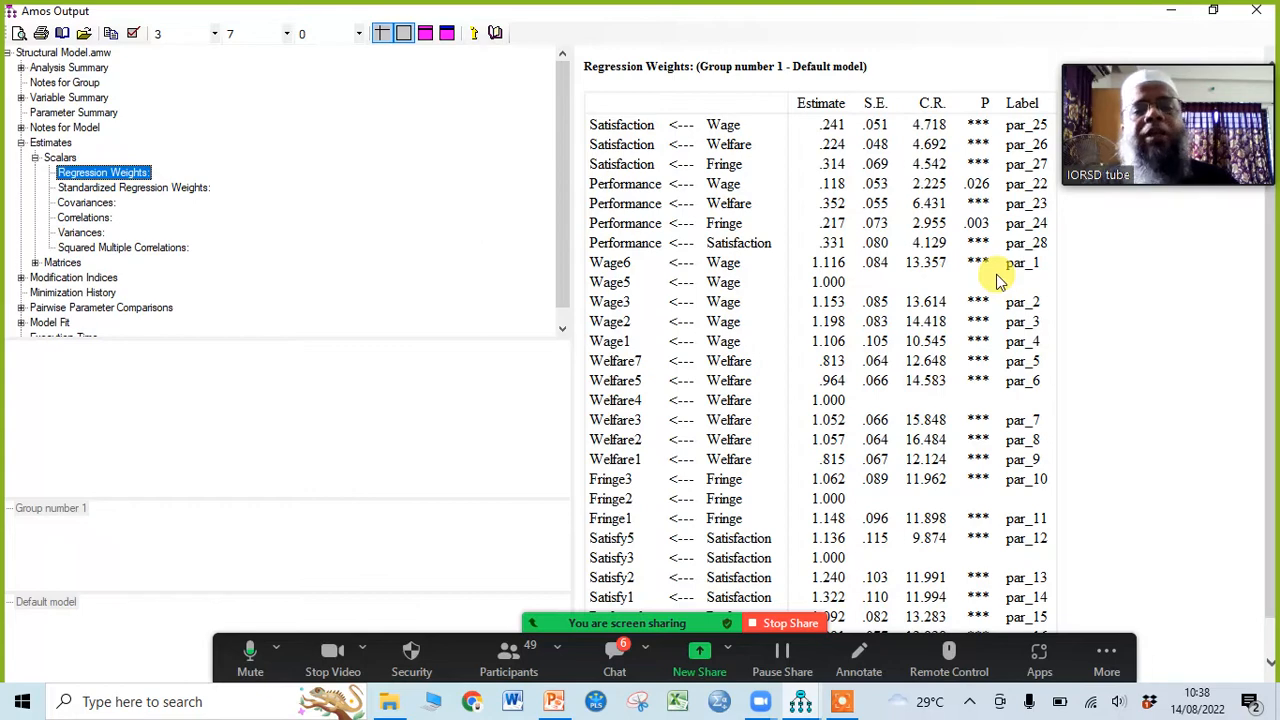
Copy the full Regression Weights table from the output
click(1064, 230)
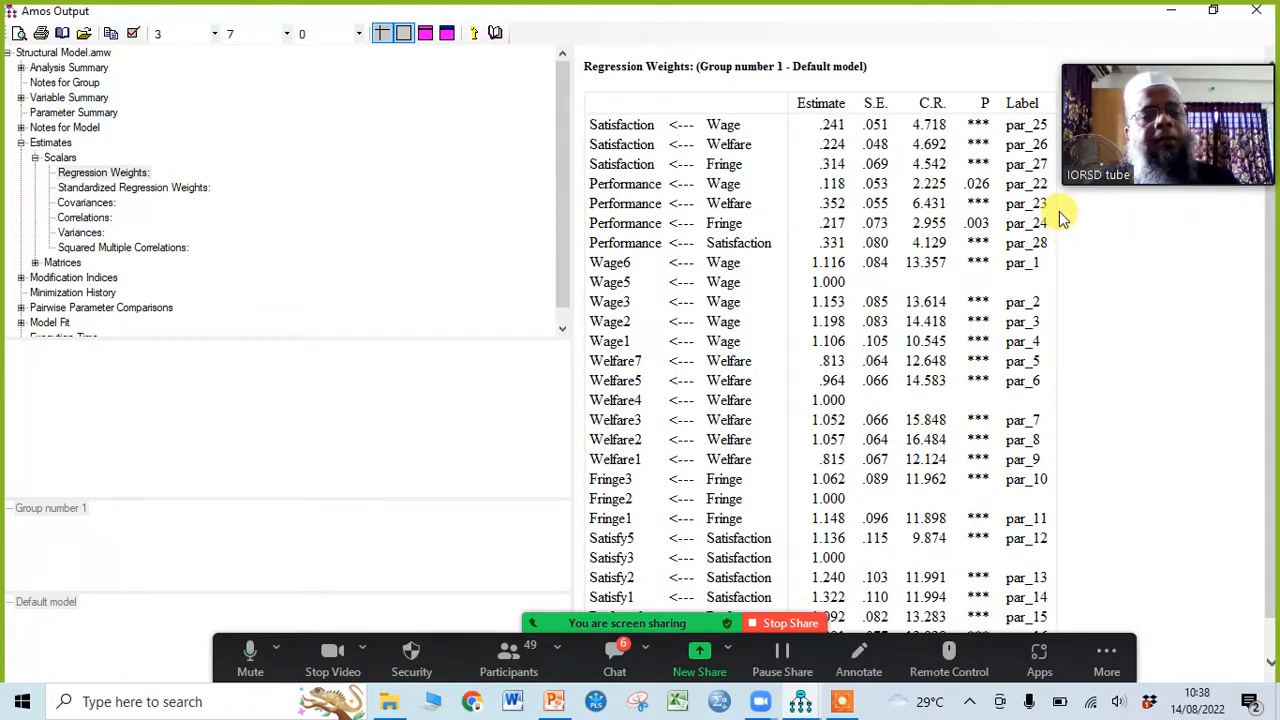
right_click(1059, 211)
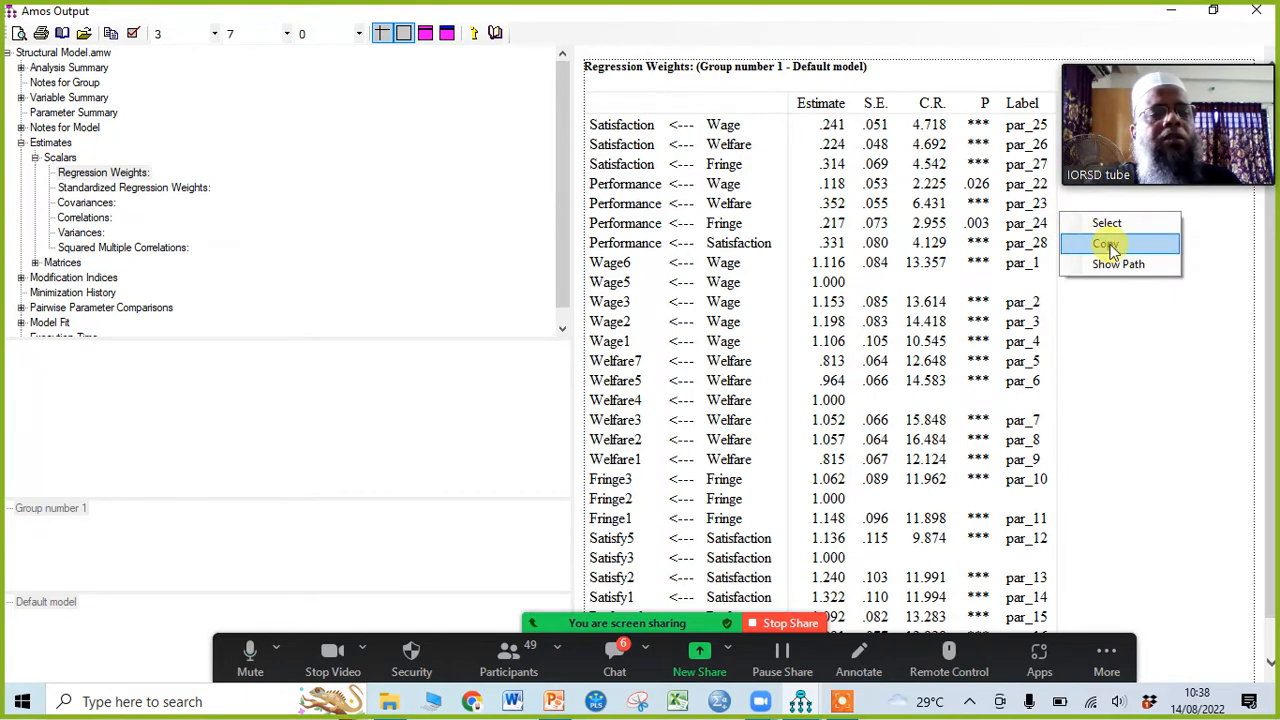
click(1095, 308)
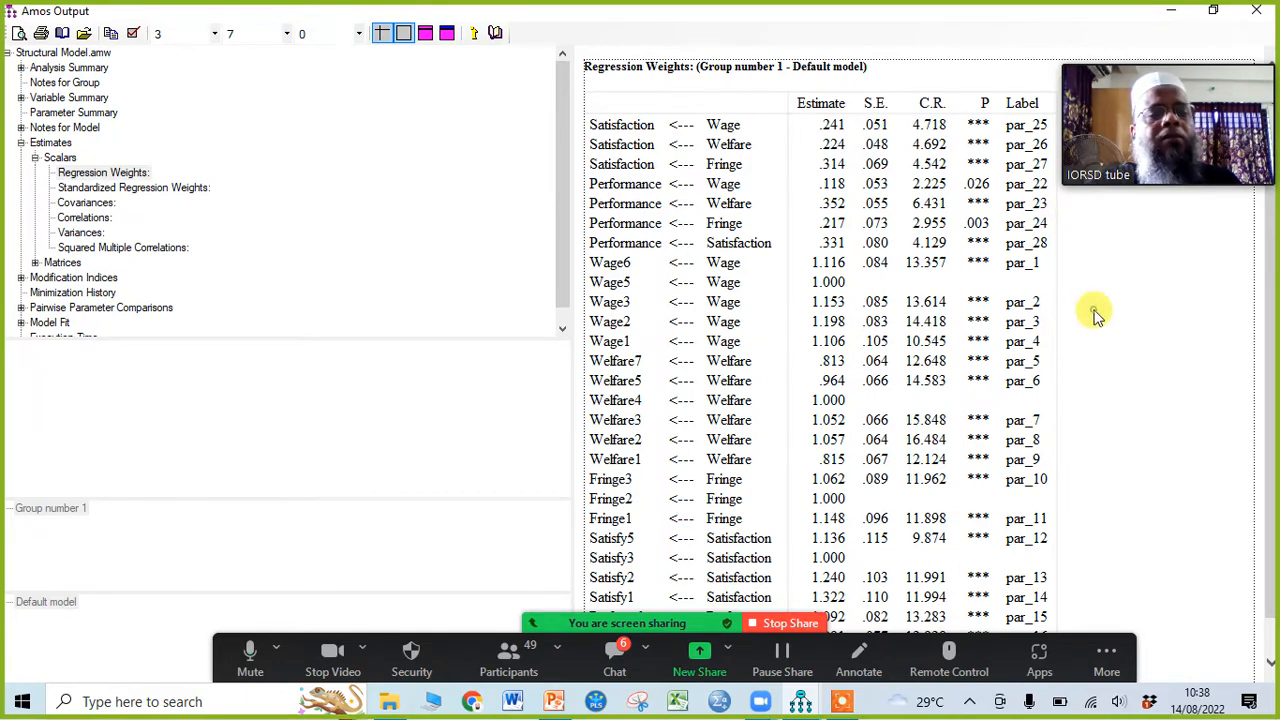
right_click(1073, 235)
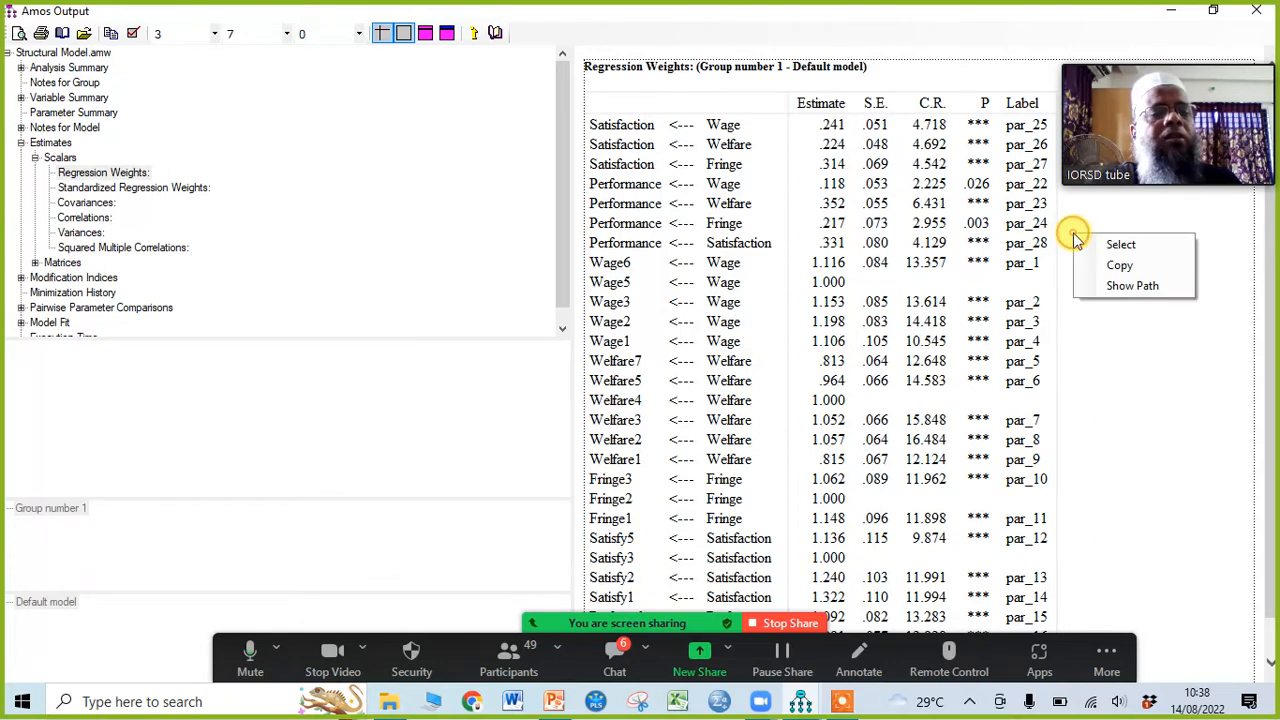
click(1120, 266)
Switch to Excel, paste the regression weights at cell E4, and widen columns E and G to fit the variable names
click(677, 704)
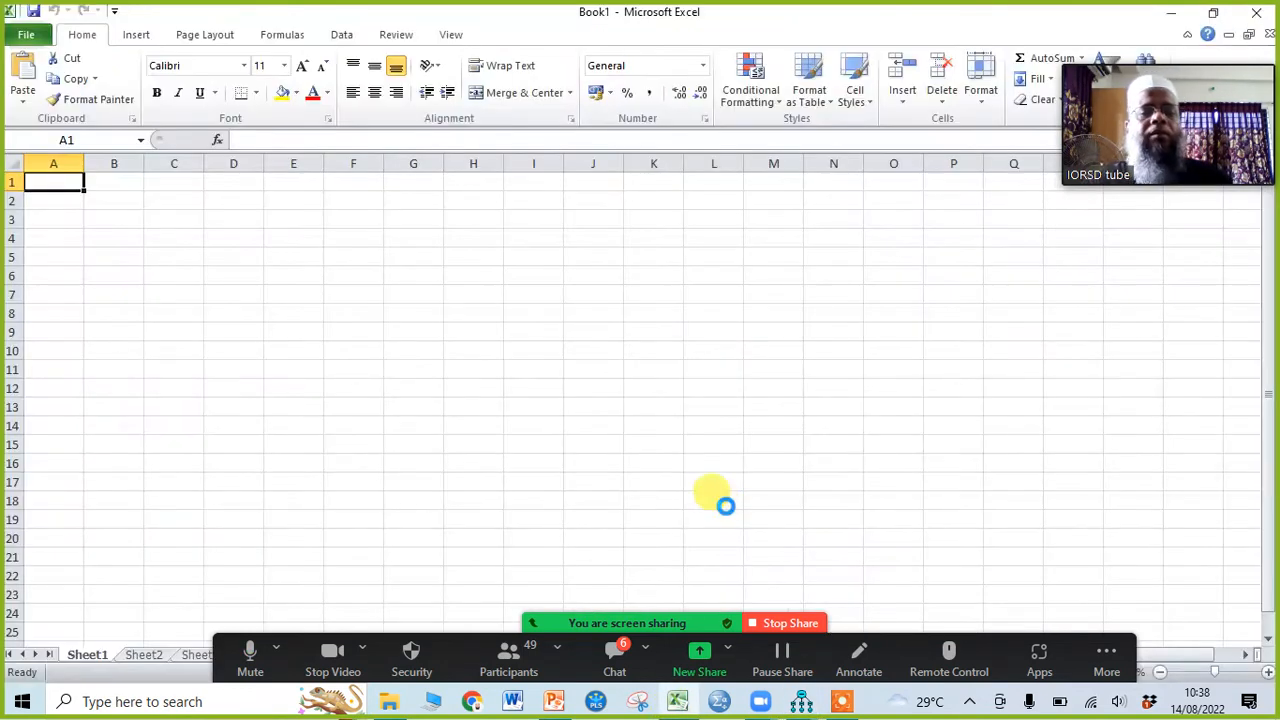
click(278, 237)
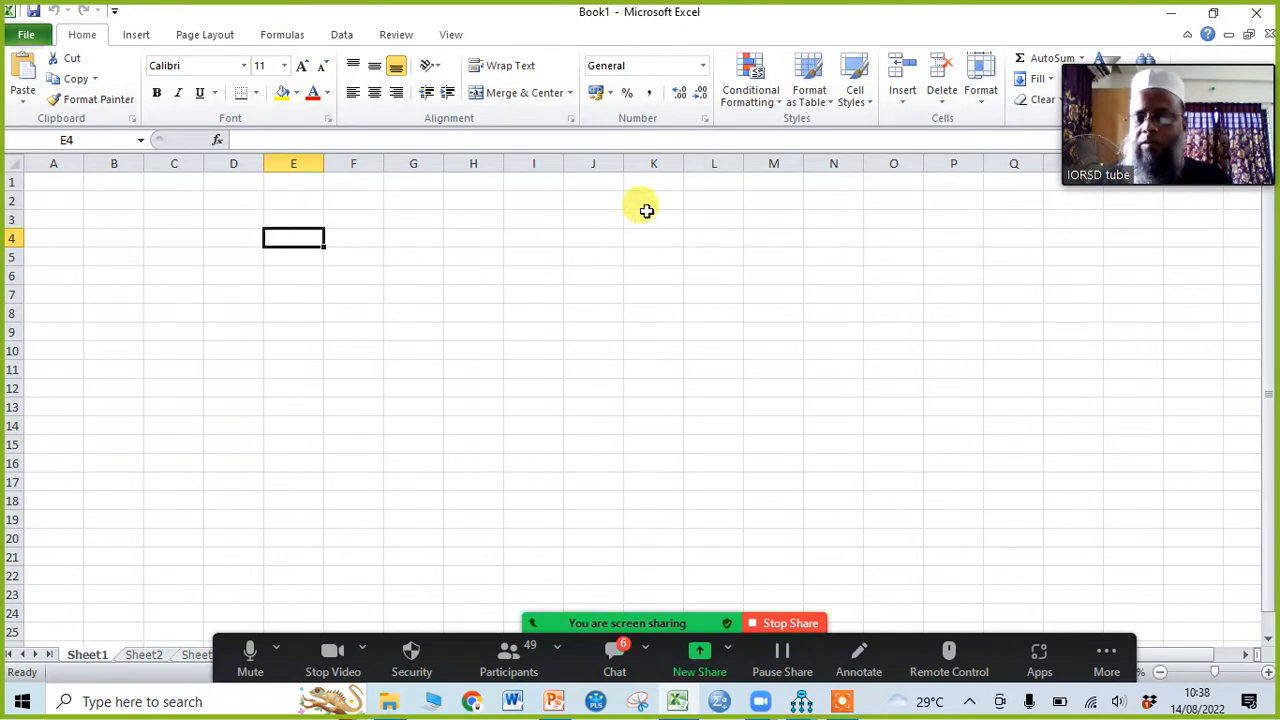
key(ctrl+v)
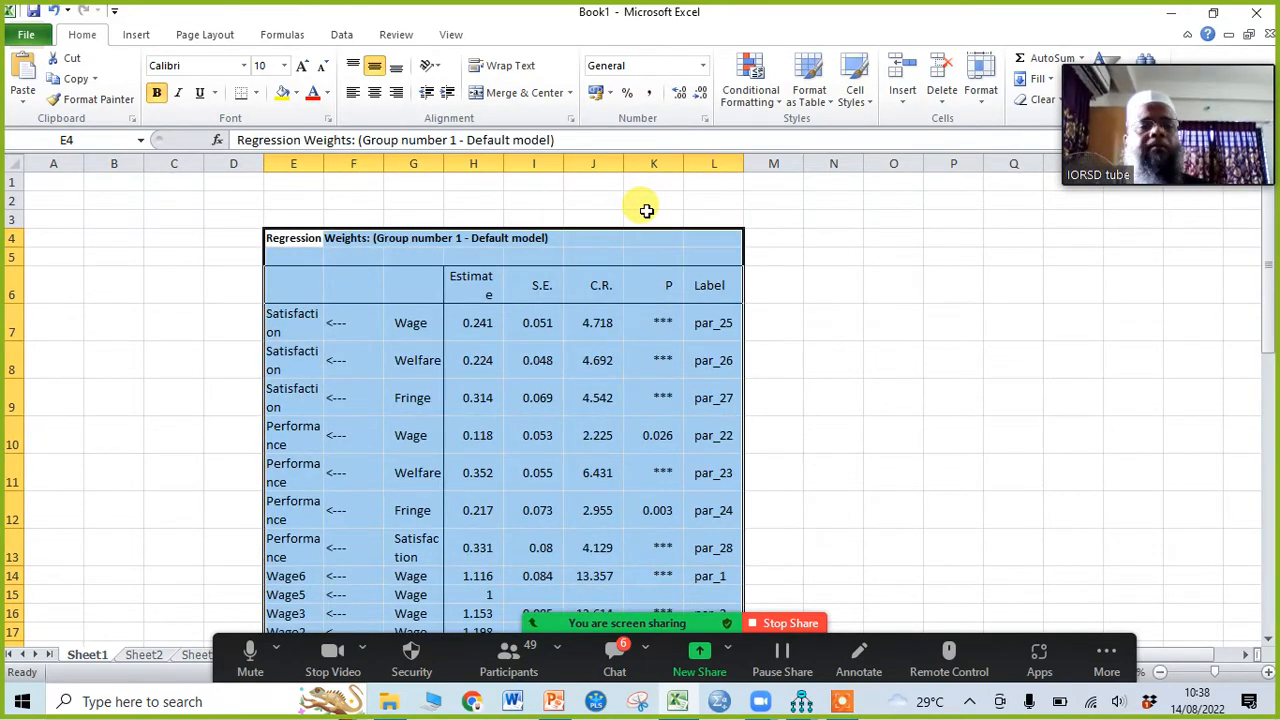
drag(323, 156, 400, 163)
drag(520, 163, 655, 163)
click(1000, 368)
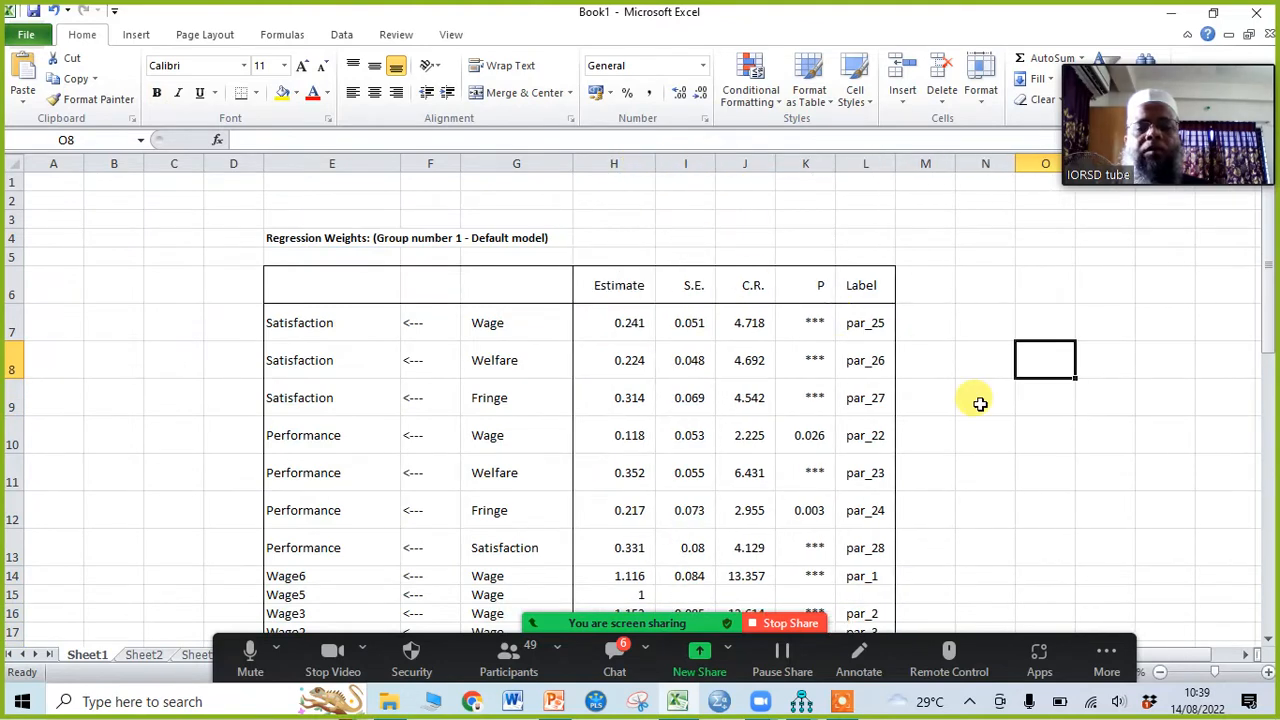
Delete rows 14 through 88 so only the structural paths between the latent variables are kept in the table
scroll(980, 403, down, 4)
scroll(980, 403, up, 3)
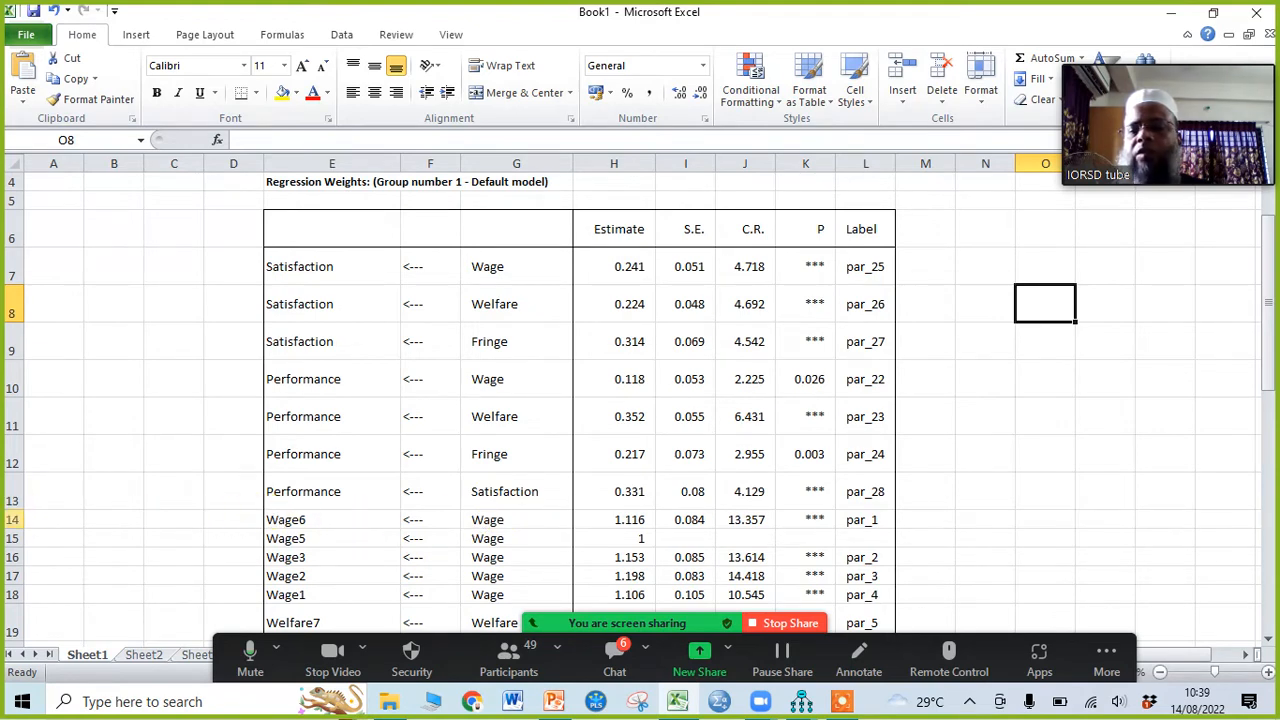
drag(12, 511, 25, 318)
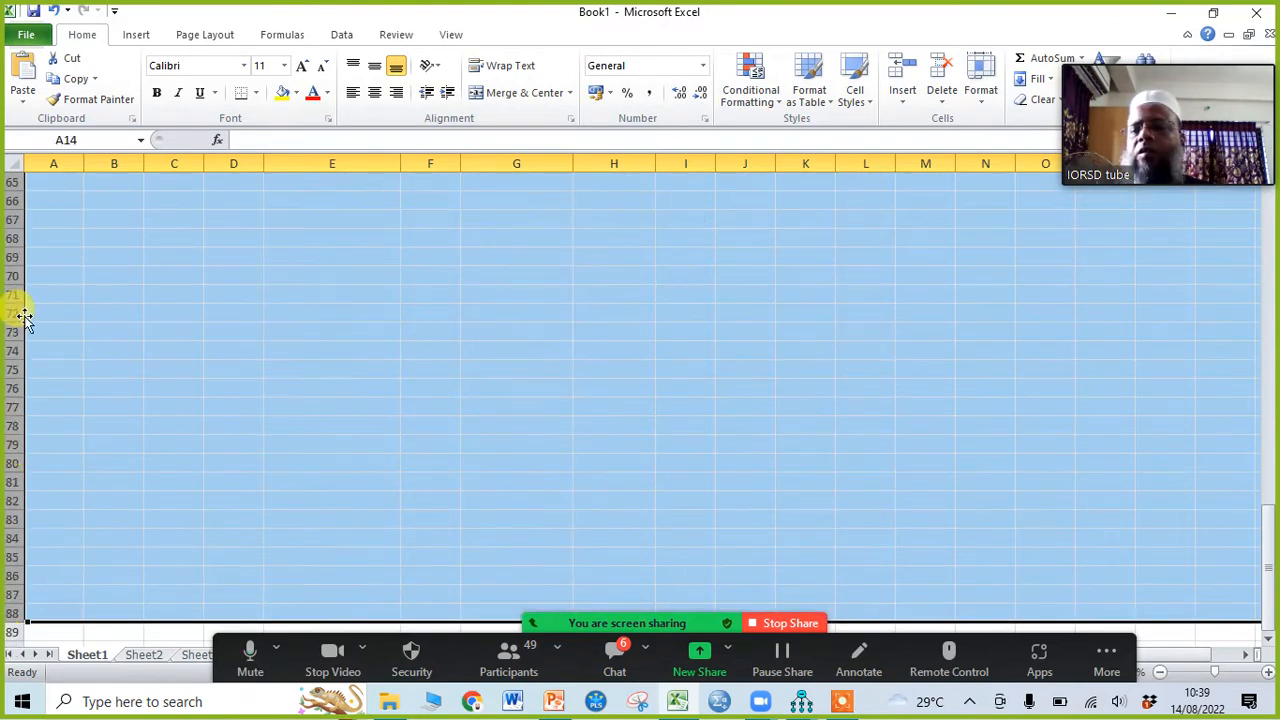
right_click(16, 312)
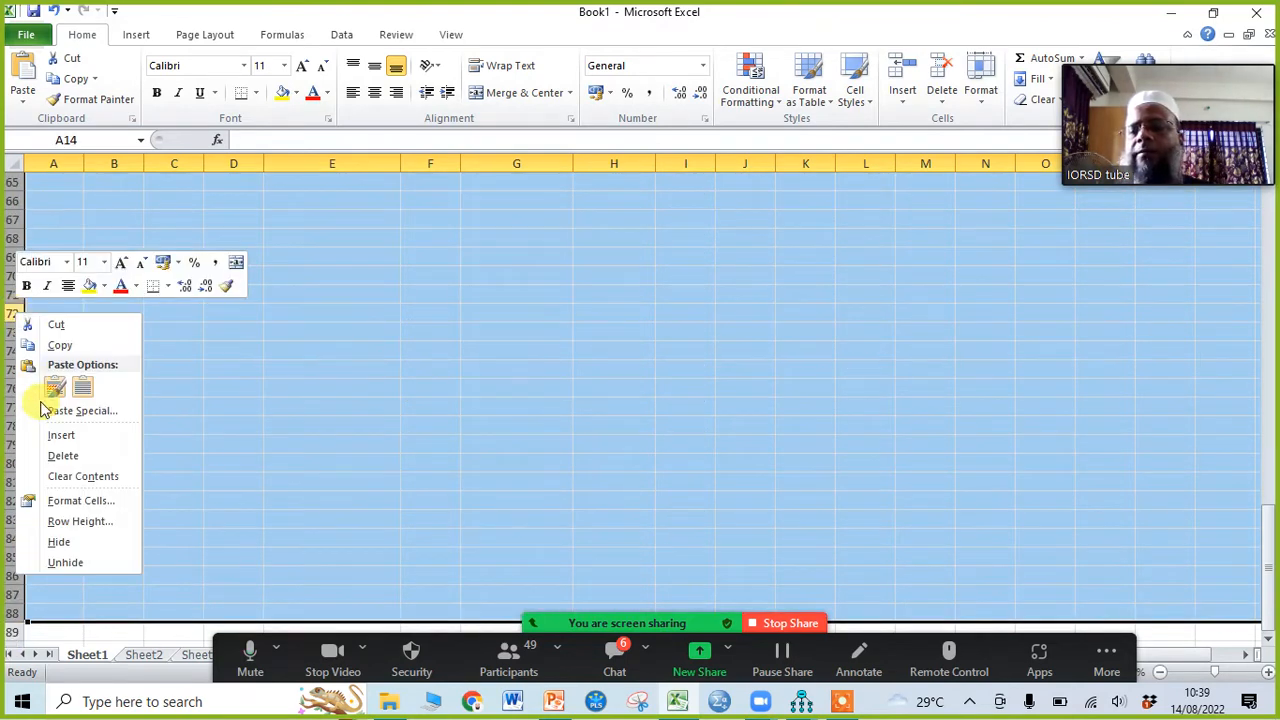
click(62, 455)
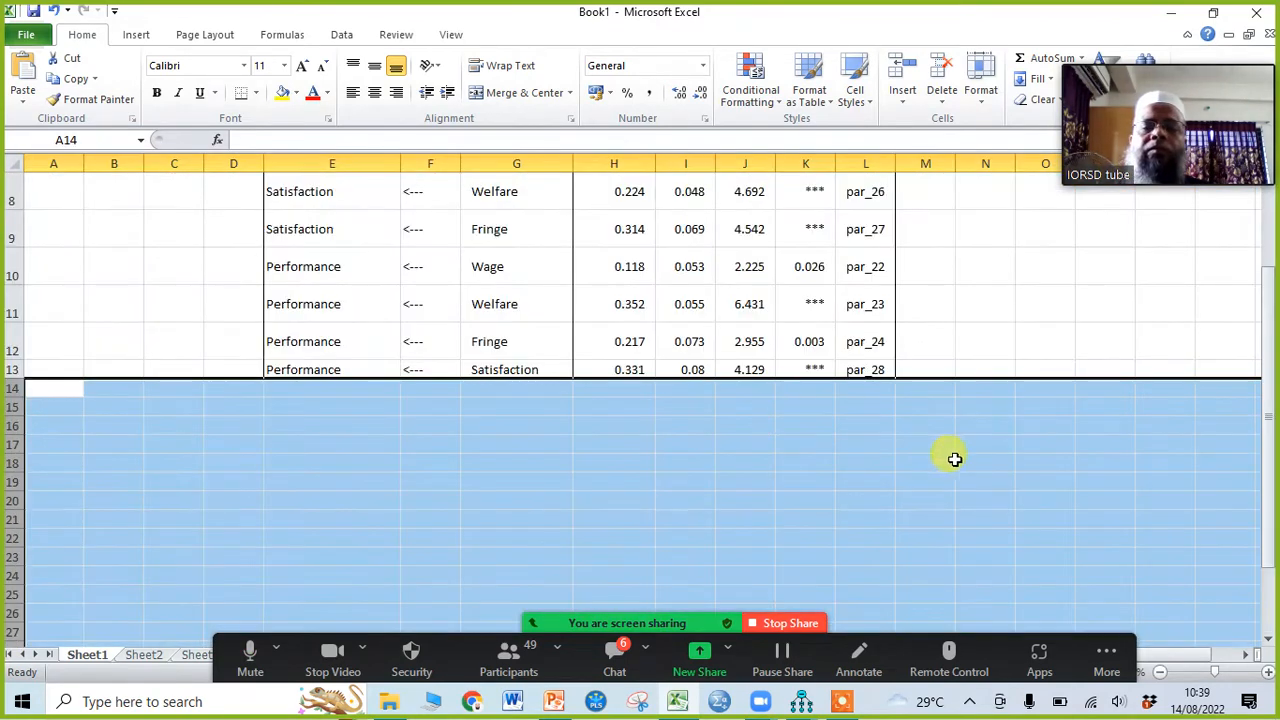
scroll(951, 457, up, 2)
click(1140, 422)
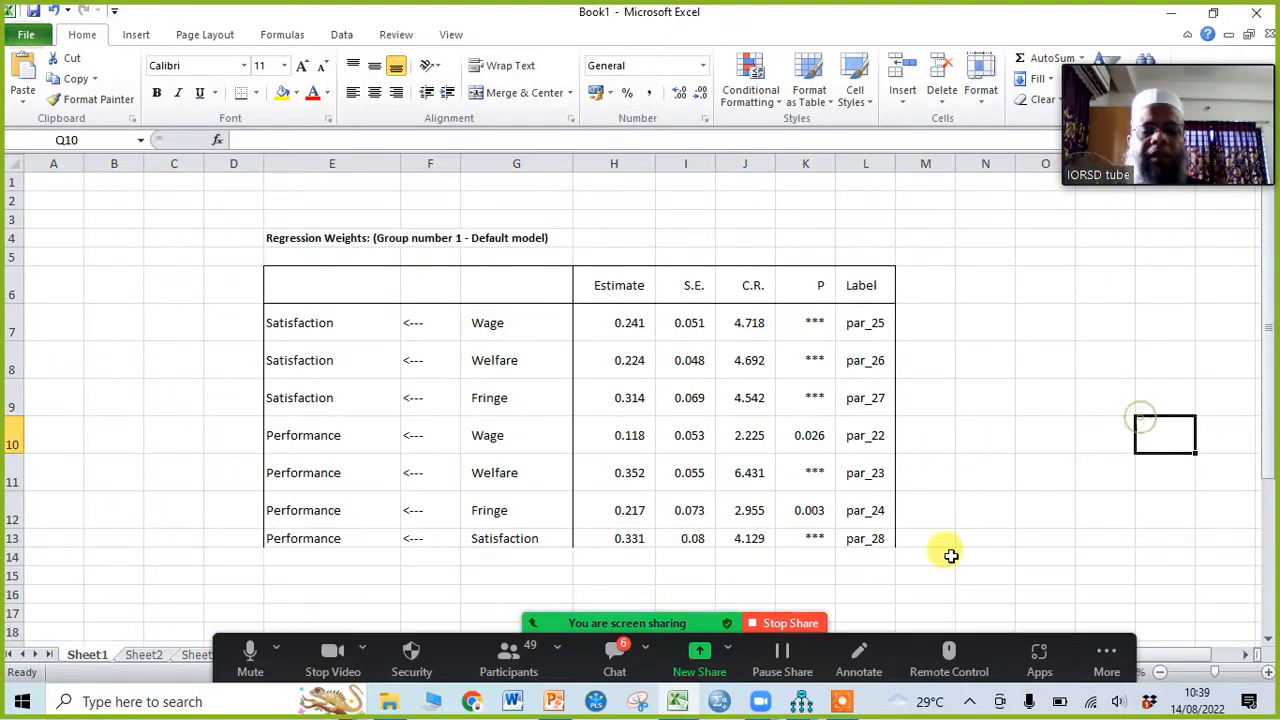
Switch back to Amos Output and display the Standardized Regression Weights table
mouse_move(806, 700)
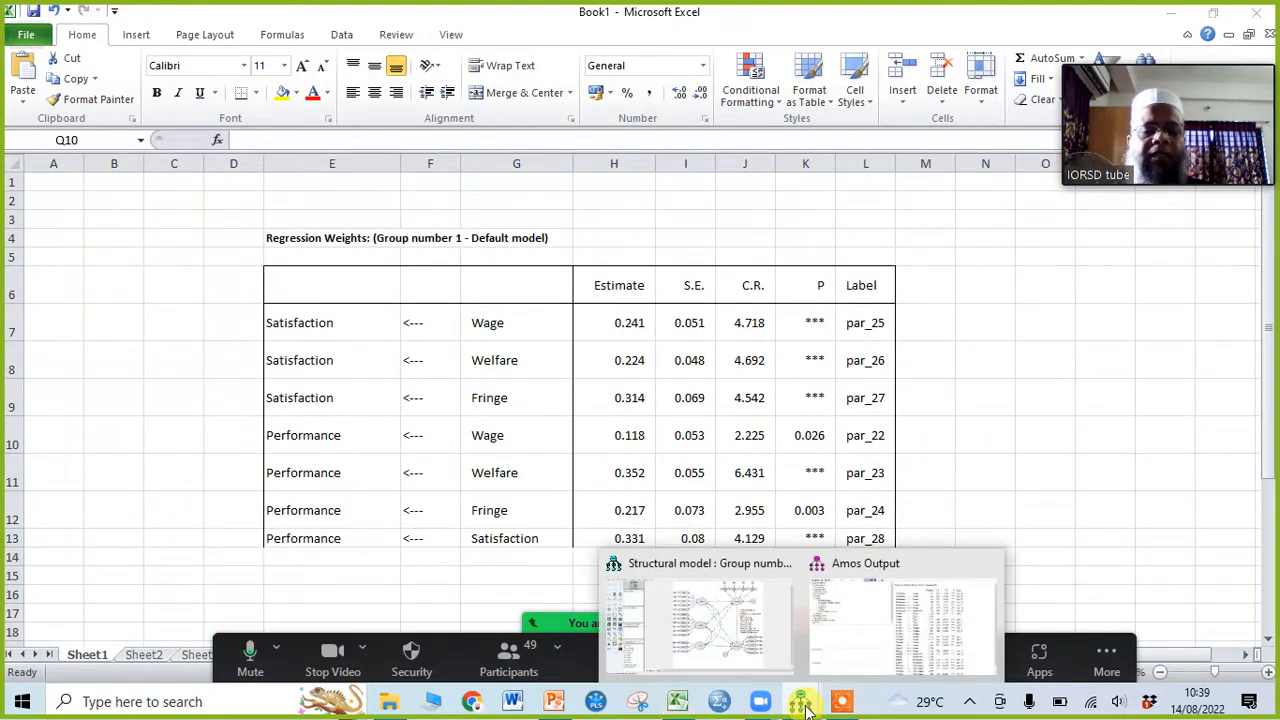
click(920, 623)
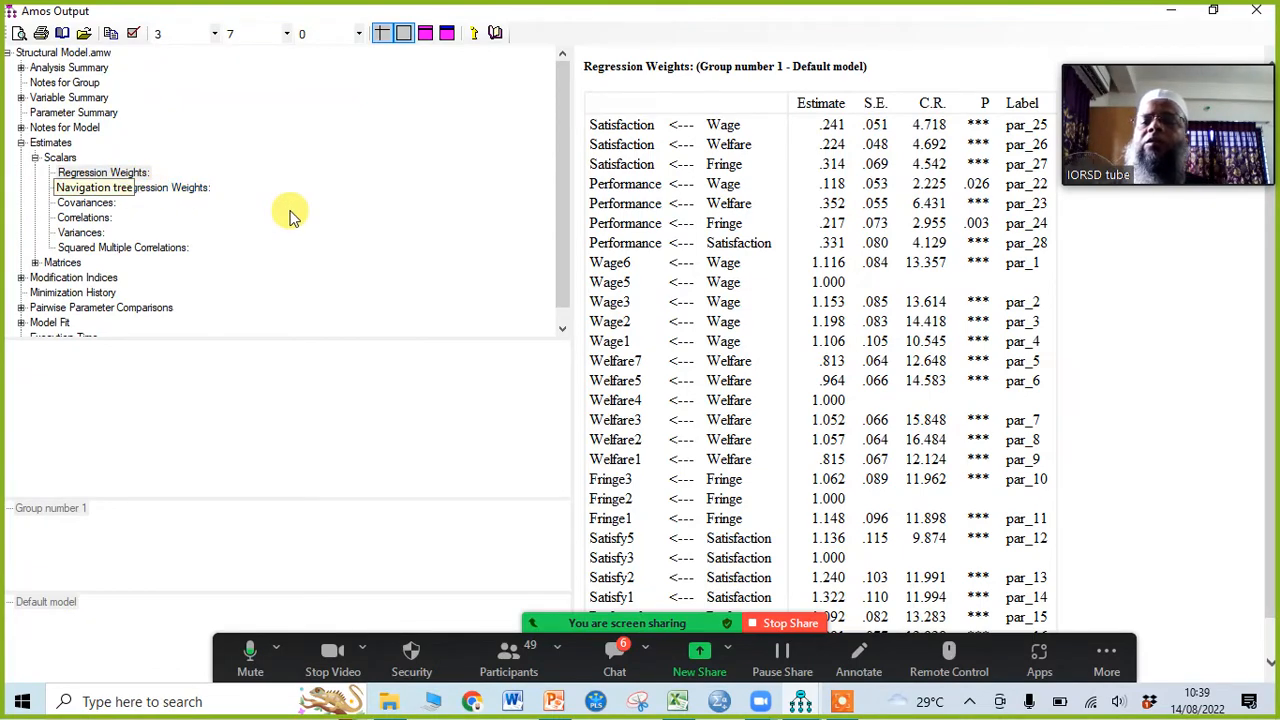
click(250, 217)
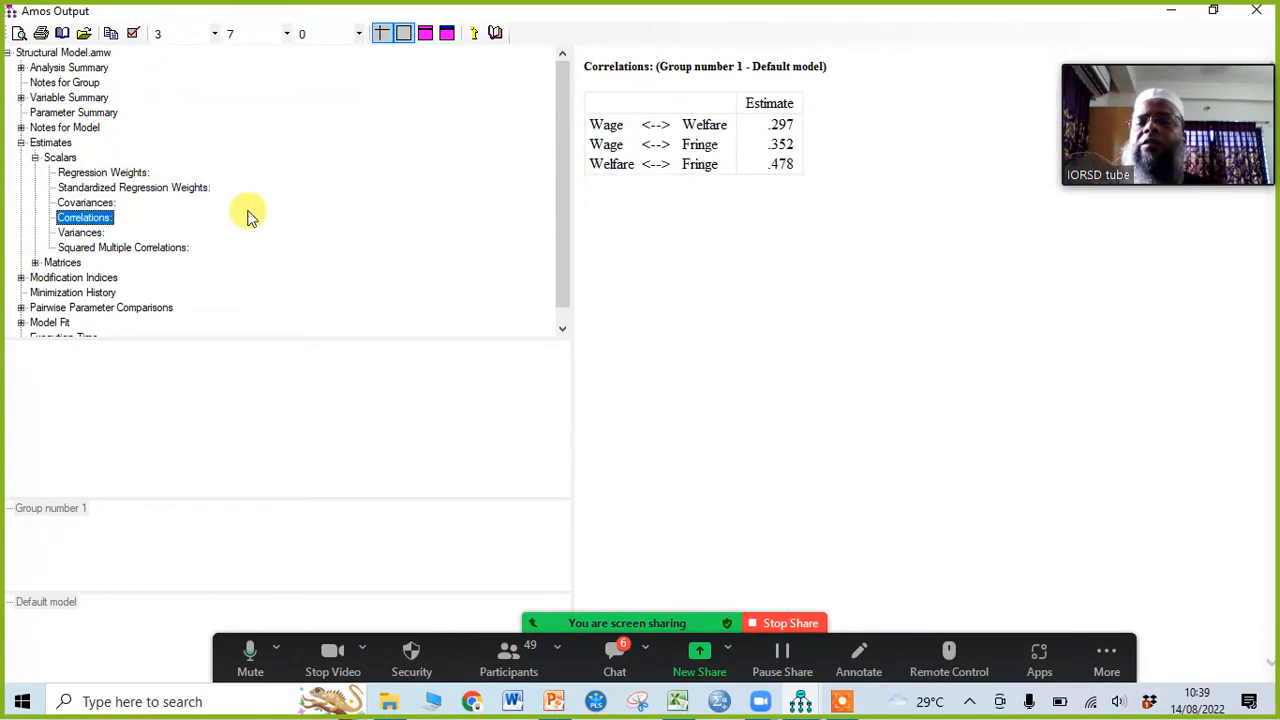
click(192, 188)
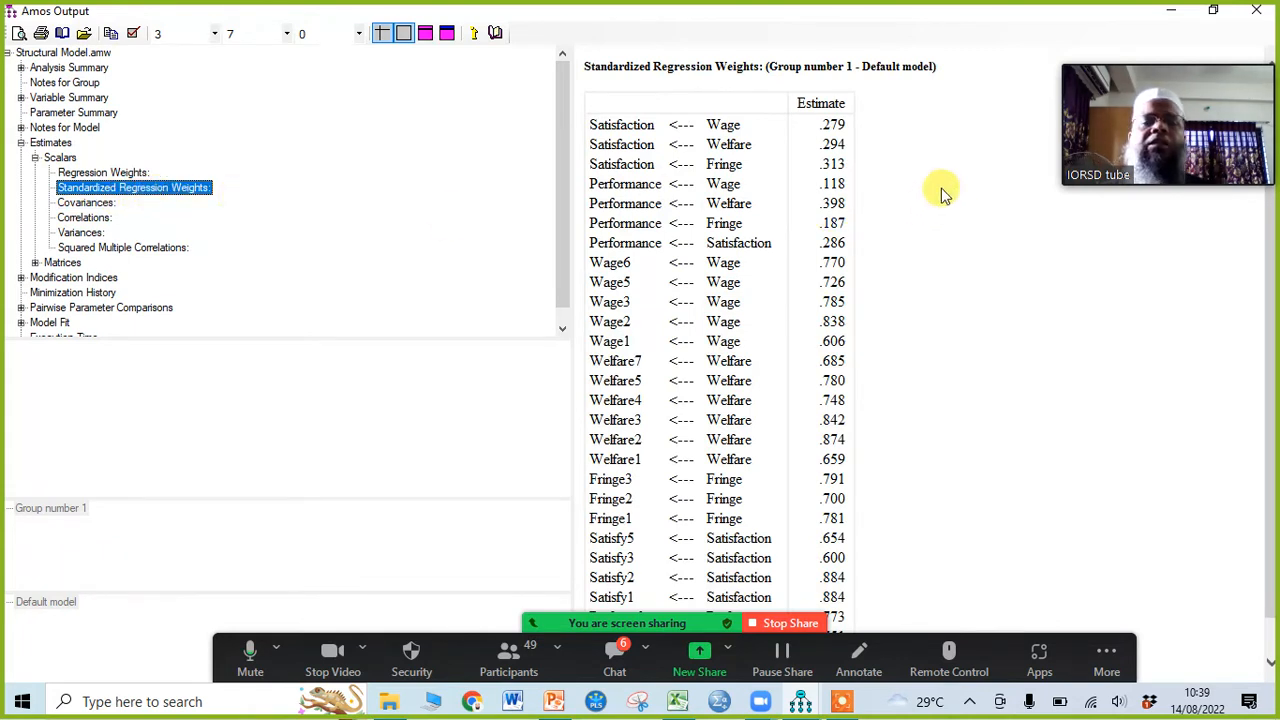
Examine the interpretation note for the standardized estimate of the path from Wage to Satisfaction
click(911, 170)
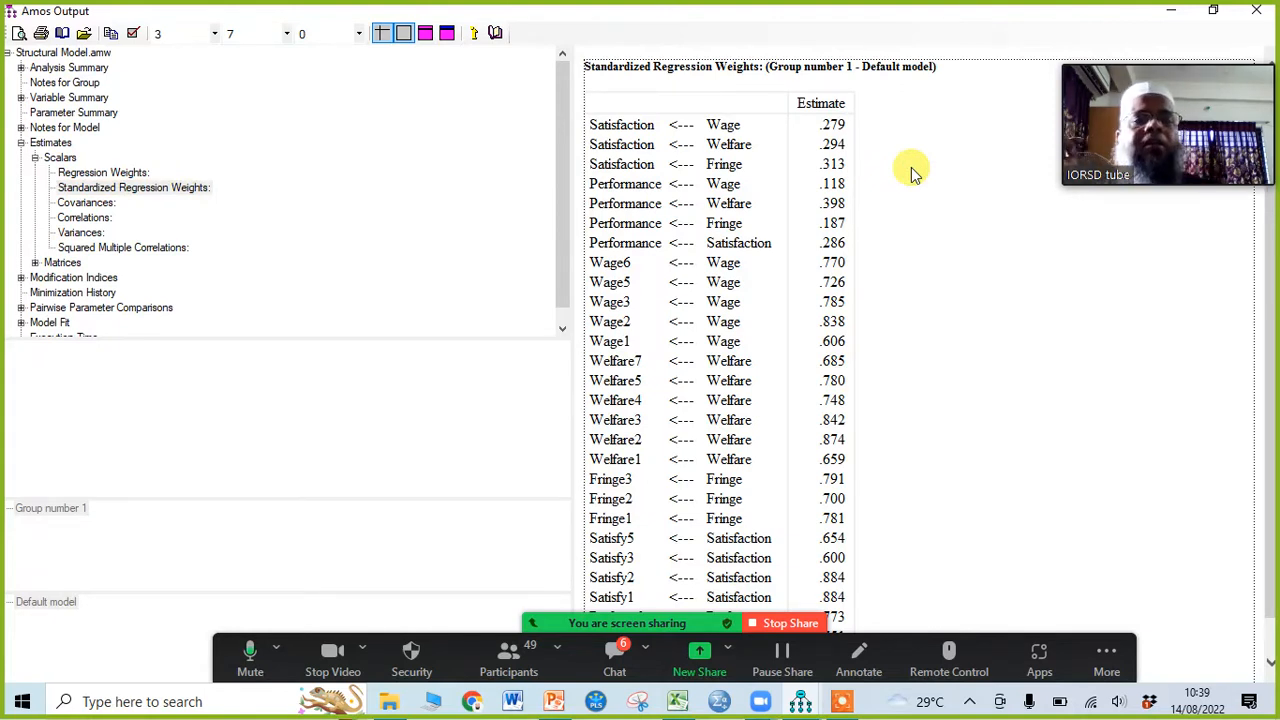
click(834, 127)
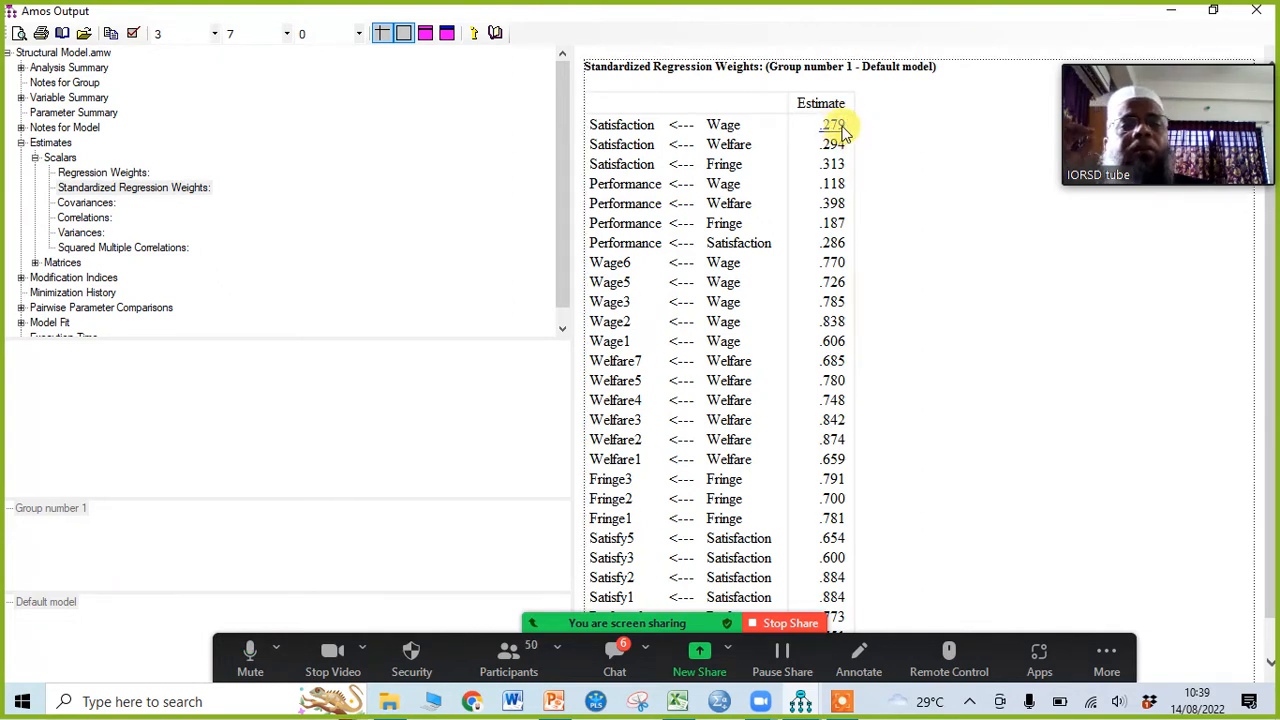
click(840, 126)
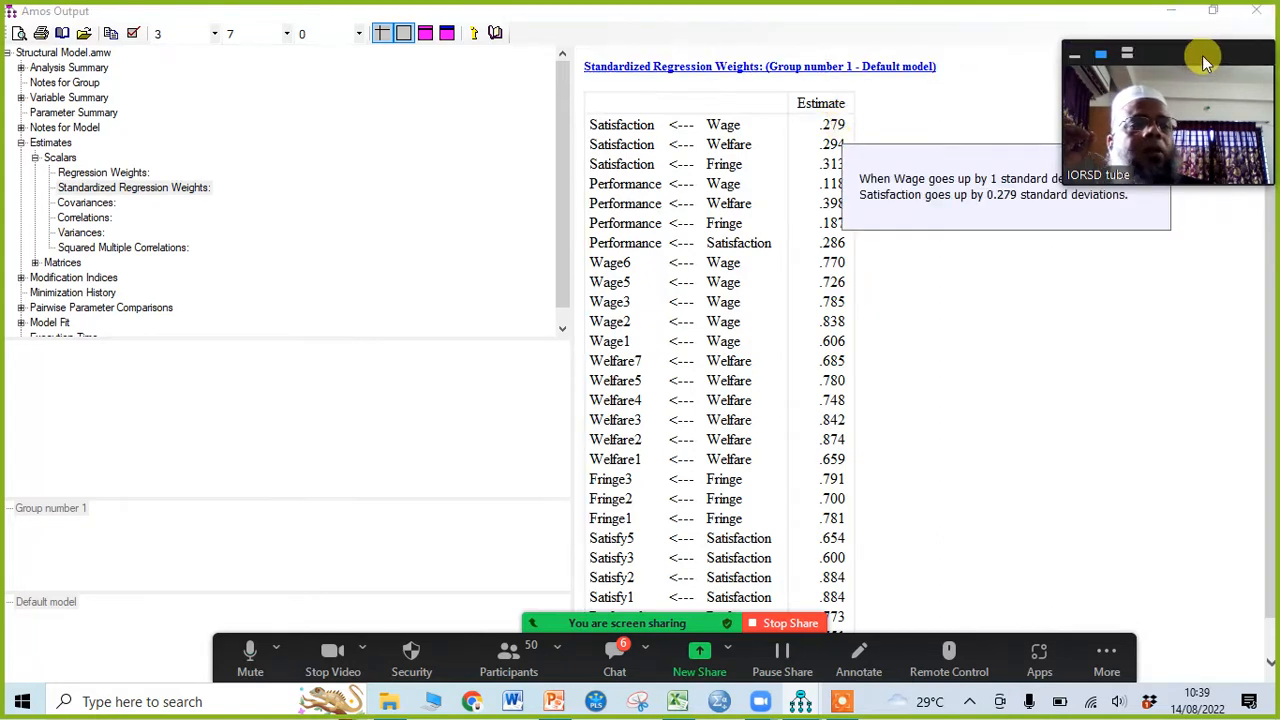
drag(1202, 63, 1148, 280)
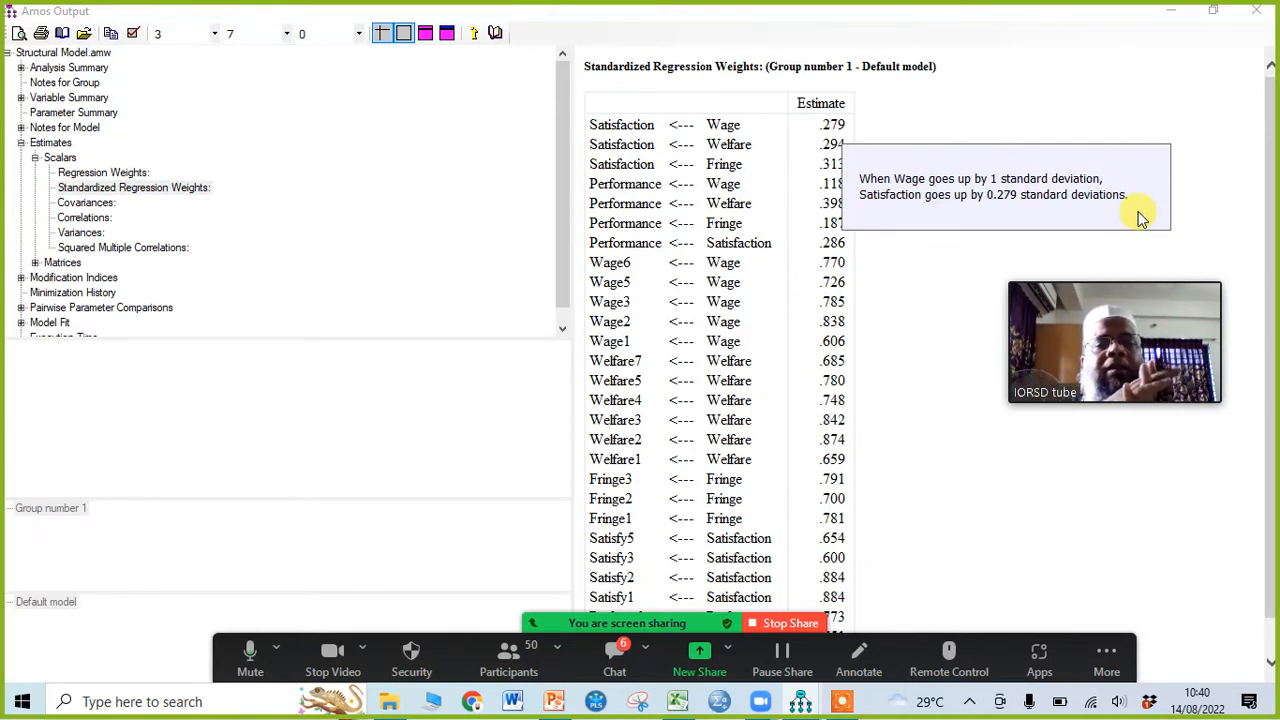
click(838, 127)
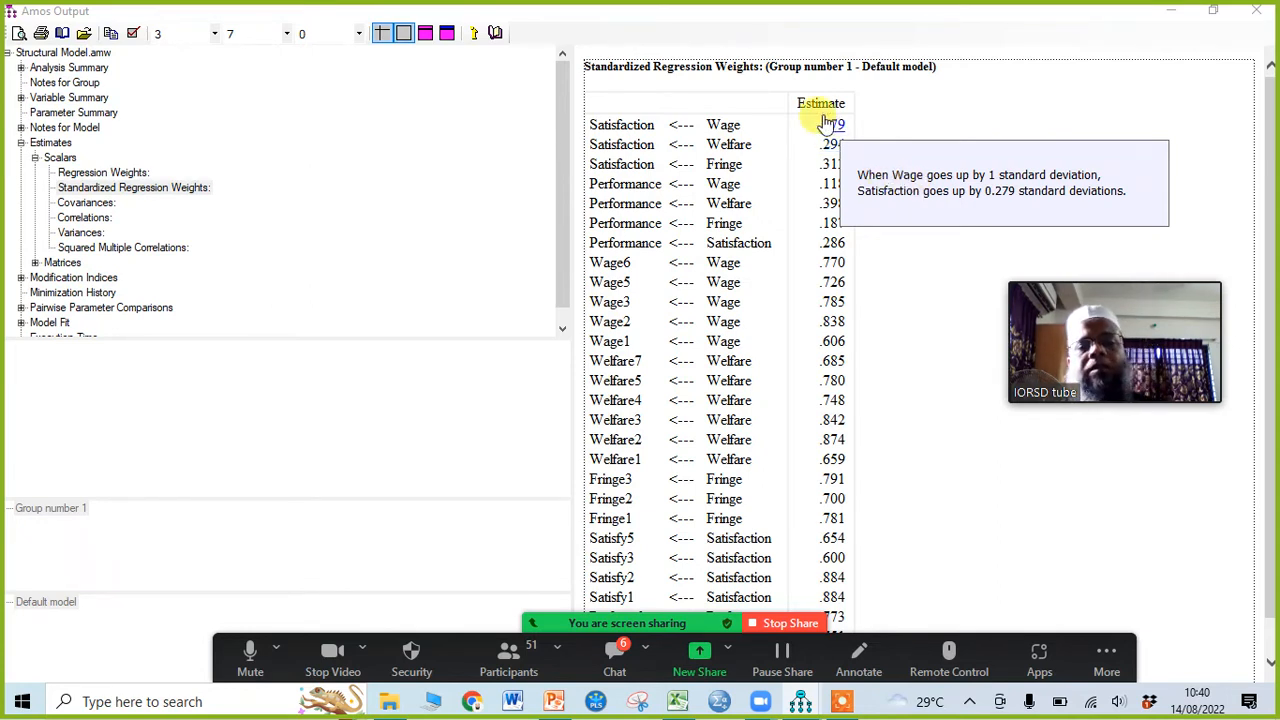
Copy the Standardized Regression Weights table and paste it into the Excel sheet at cell E18
right_click(922, 143)
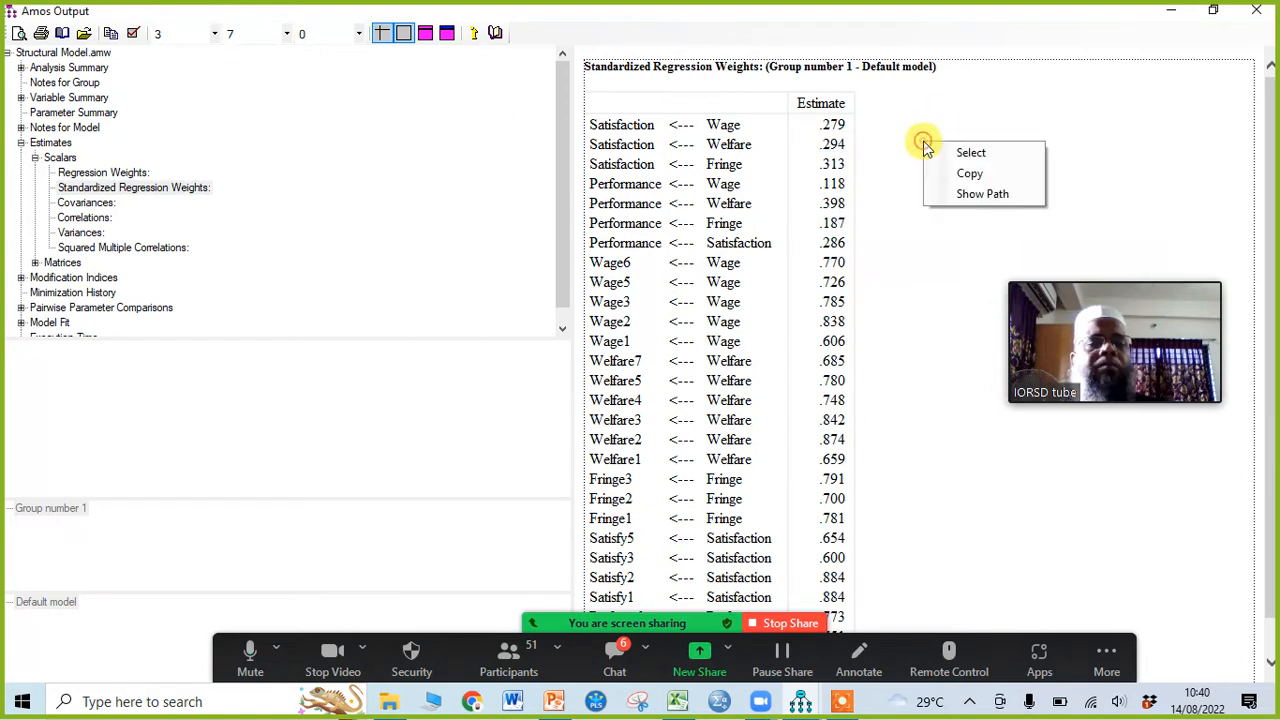
click(962, 174)
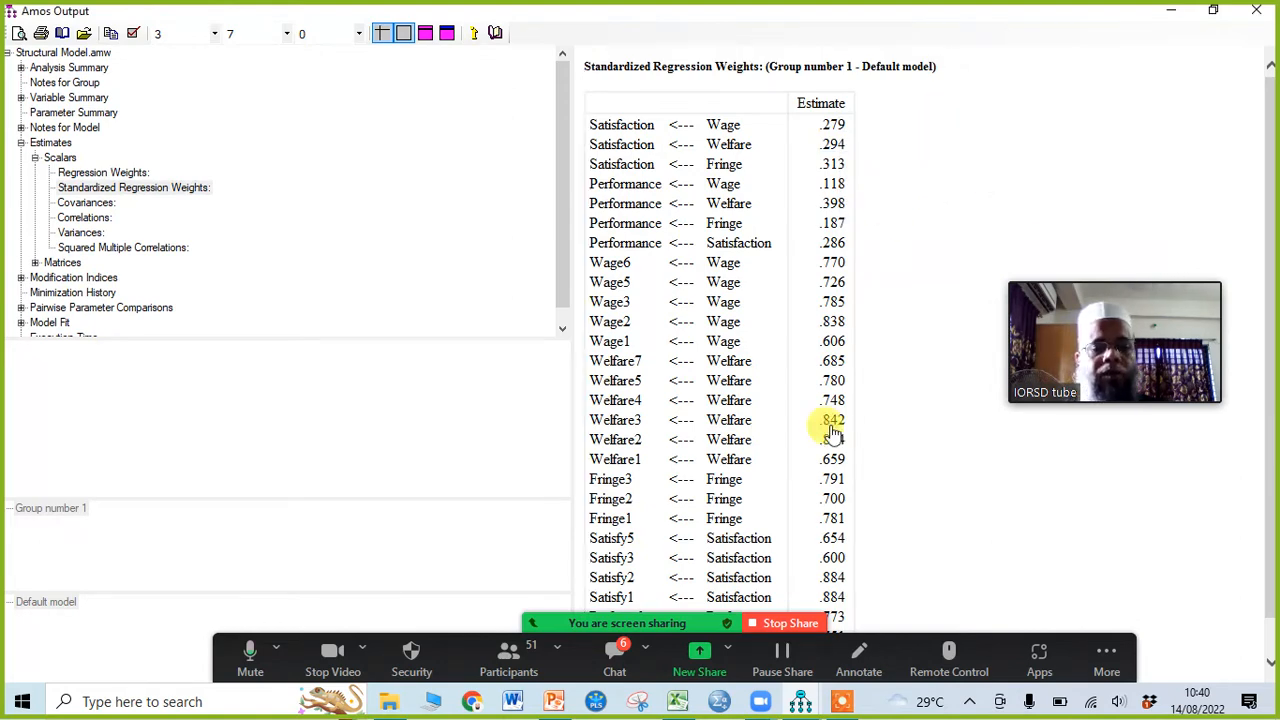
click(677, 704)
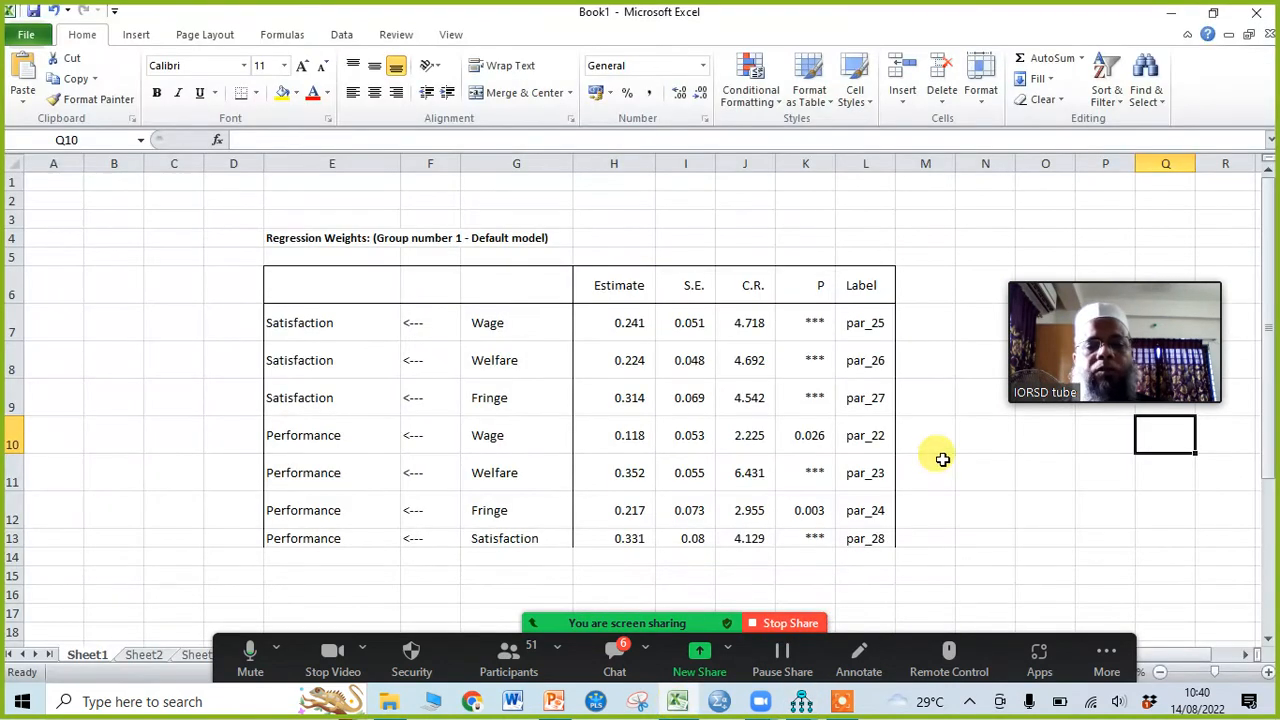
scroll(941, 452, down, 4)
click(344, 280)
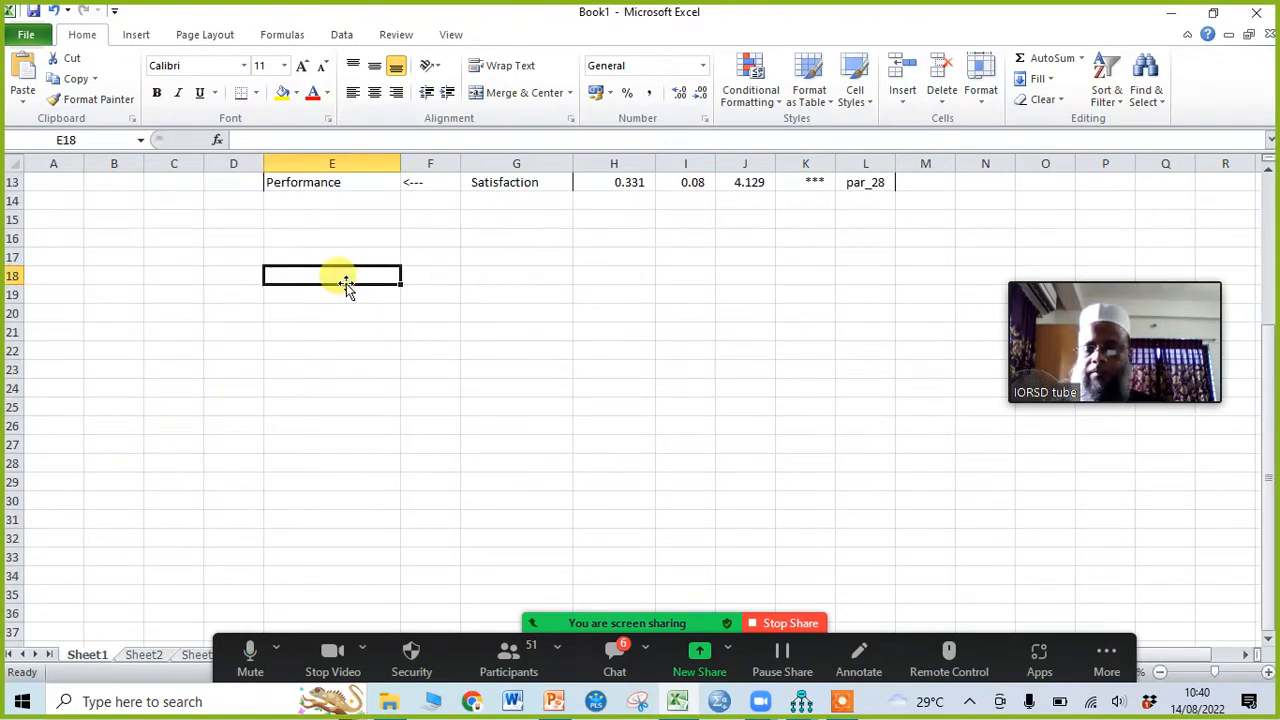
key(ctrl+v)
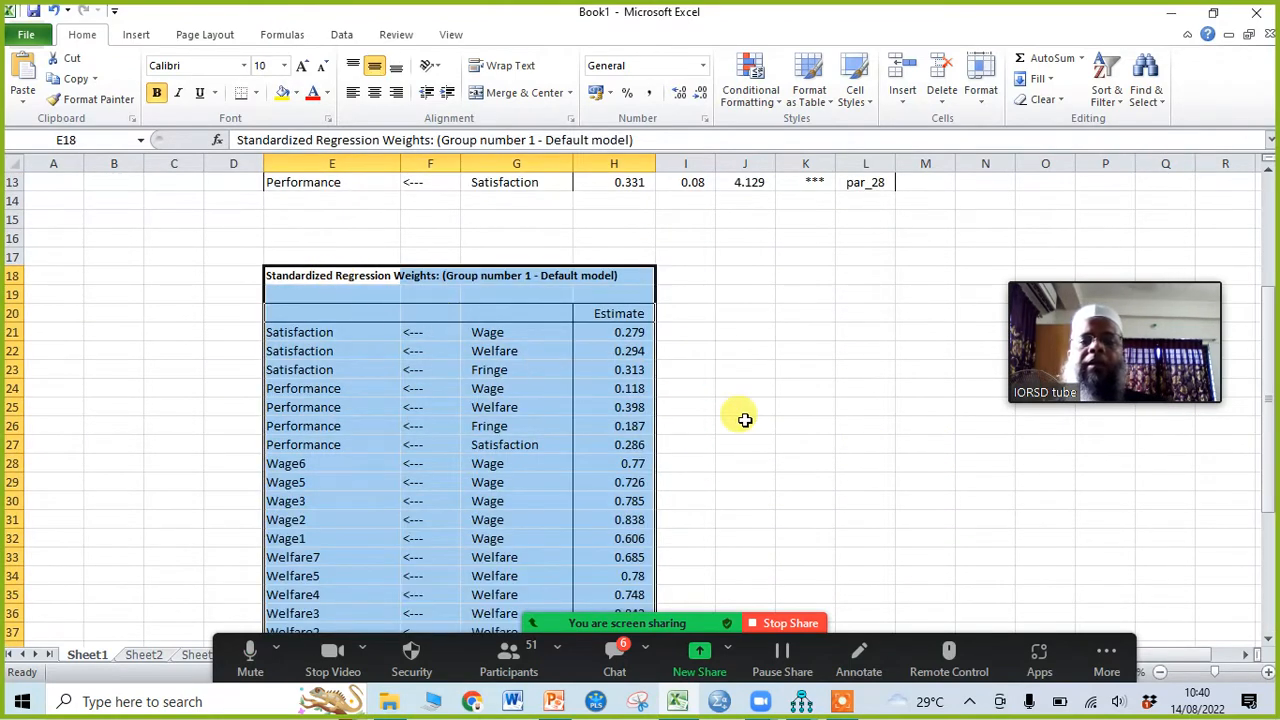
Insert a blank column I between the Estimate and S.E. columns of the Regression Weights table
scroll(750, 412, up, 4)
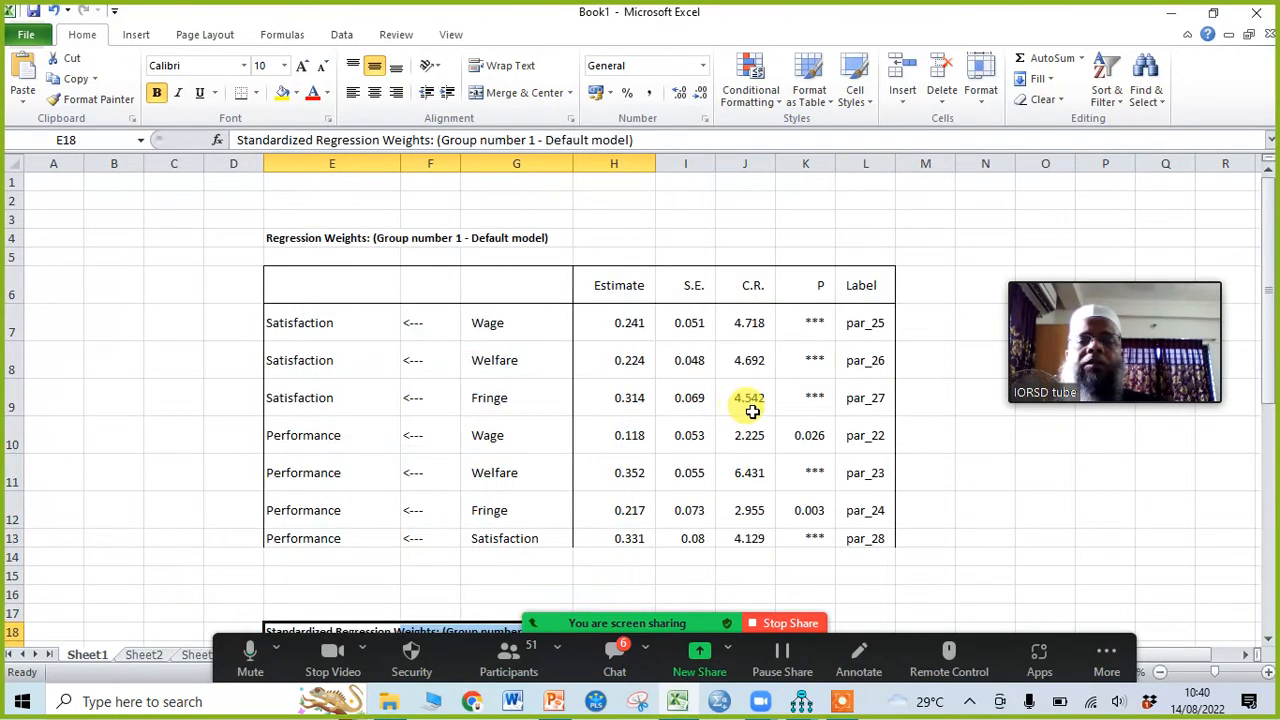
click(686, 162)
right_click(686, 163)
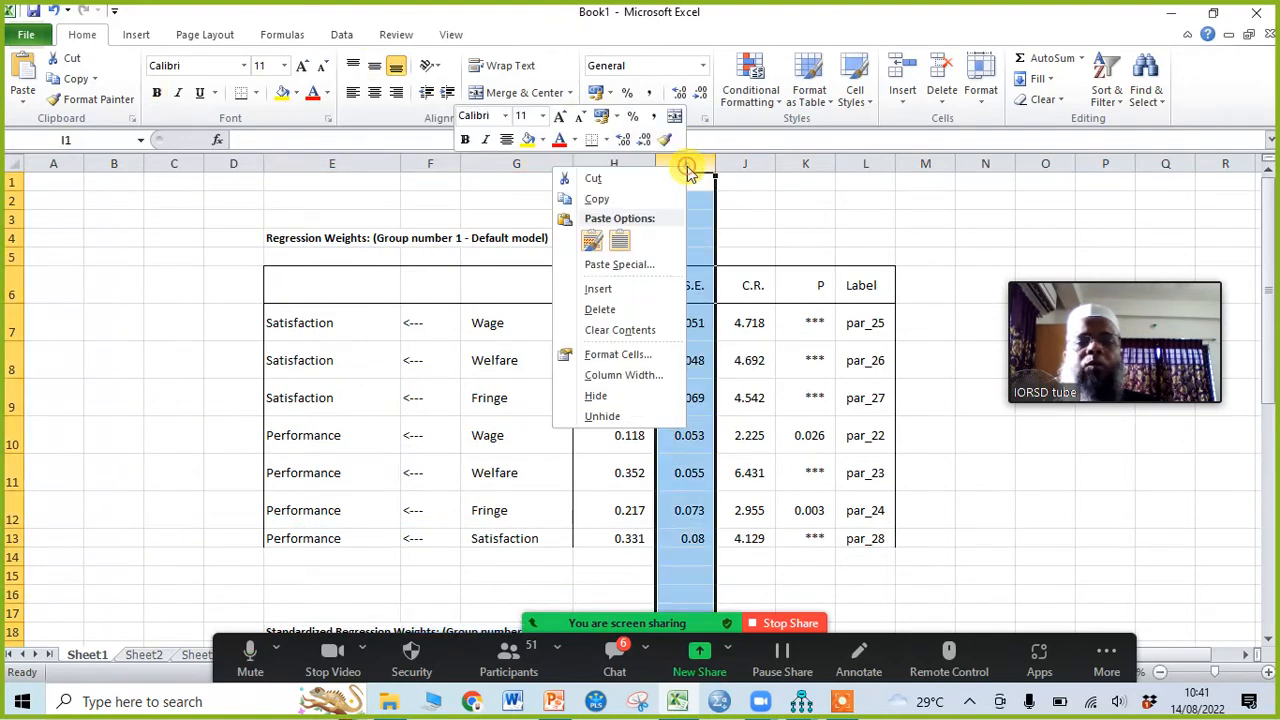
click(600, 288)
click(822, 455)
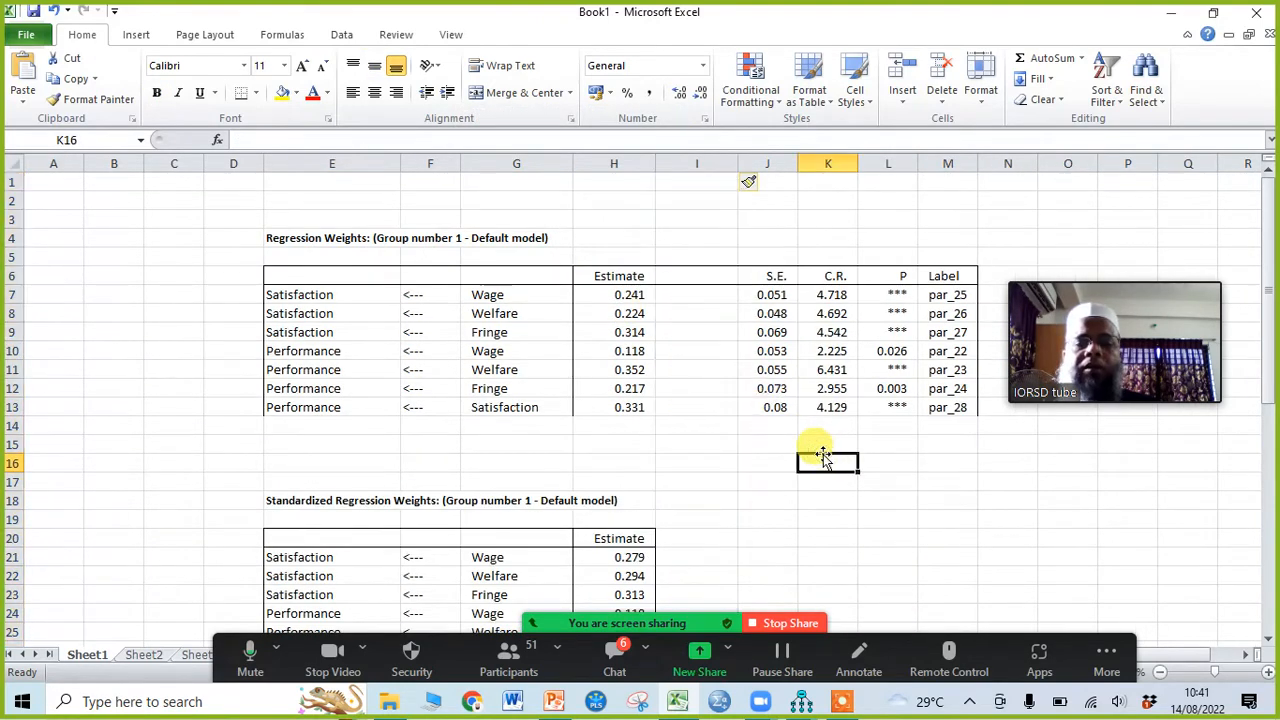
Copy the standardized estimates in H20:H27 and paste them as values into the blank column starting at I6
scroll(800, 440, down, 4)
drag(619, 313, 630, 444)
right_click(630, 391)
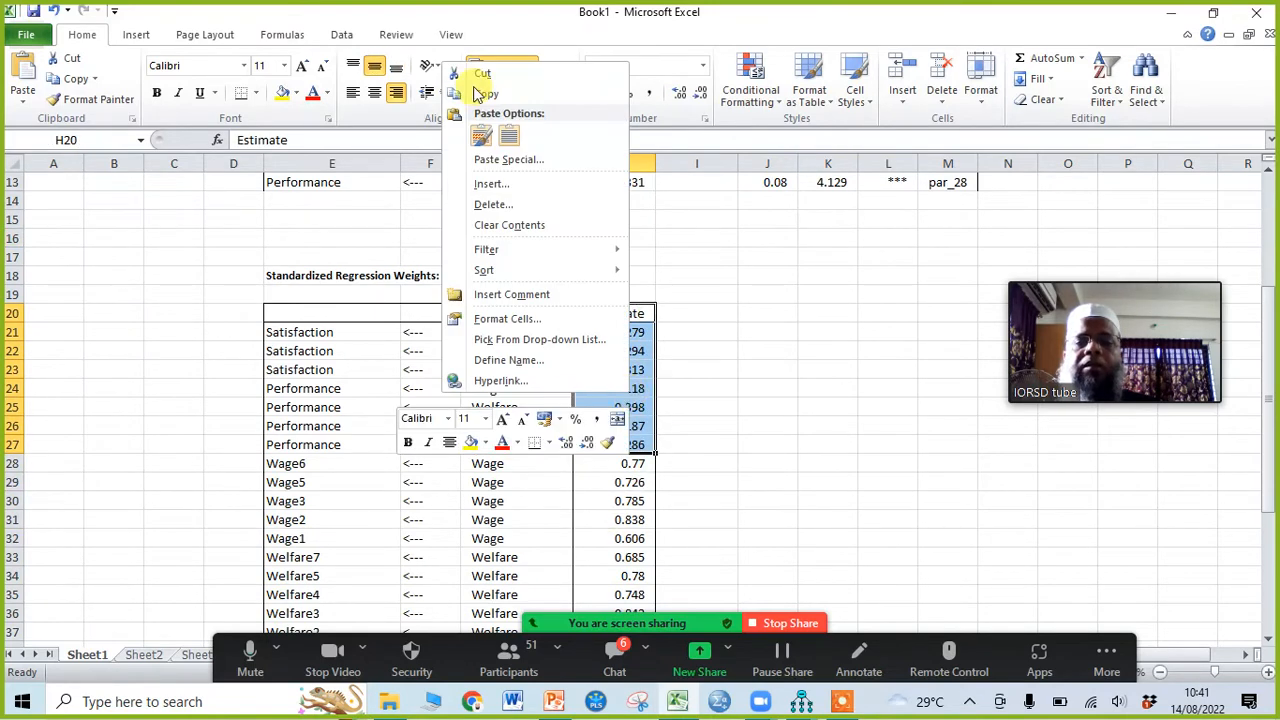
click(490, 89)
scroll(835, 400, up, 4)
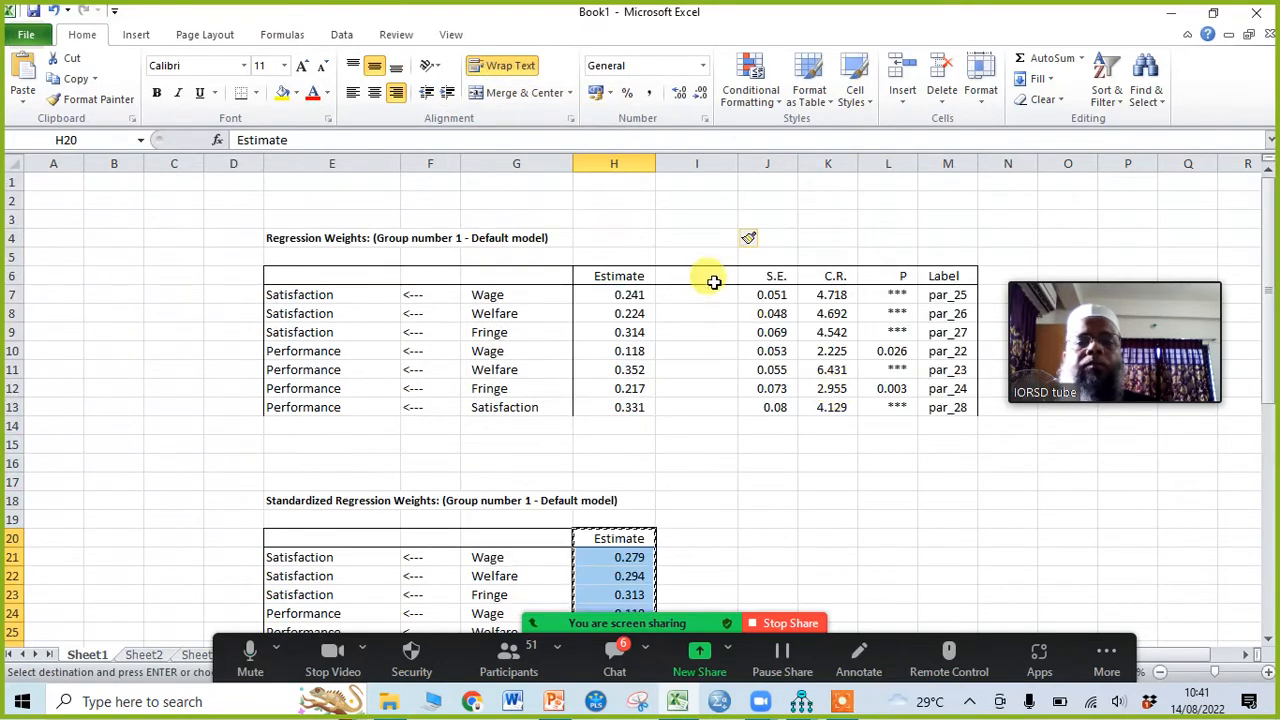
click(690, 276)
right_click(690, 276)
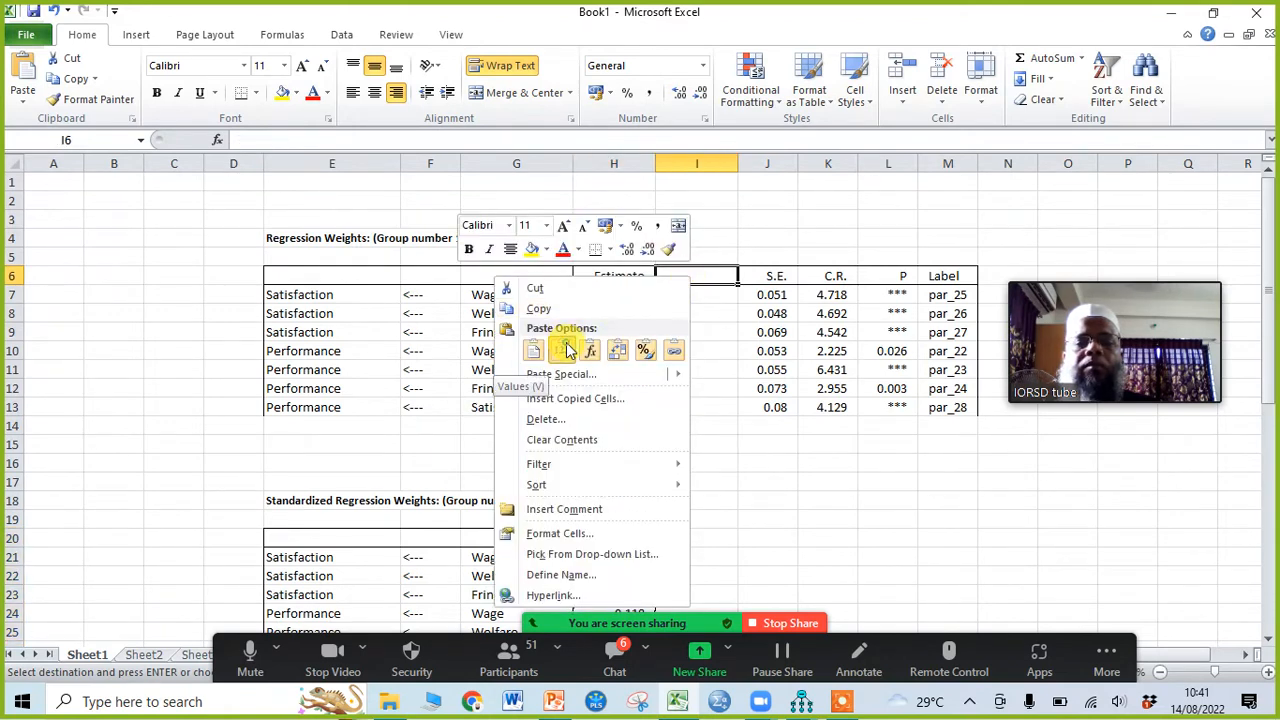
click(562, 349)
click(840, 492)
Rename the Regression Weights column headers, entering Beta in I6 and B in H6
click(697, 278)
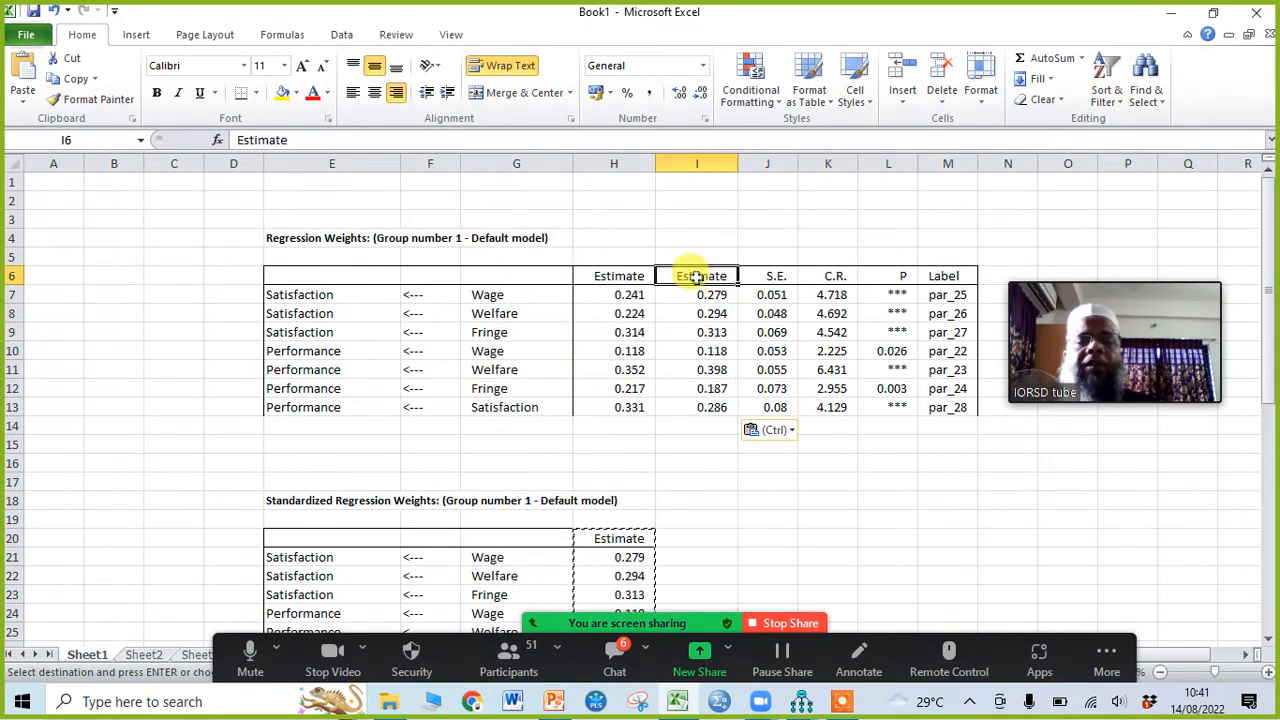
text(Beta)
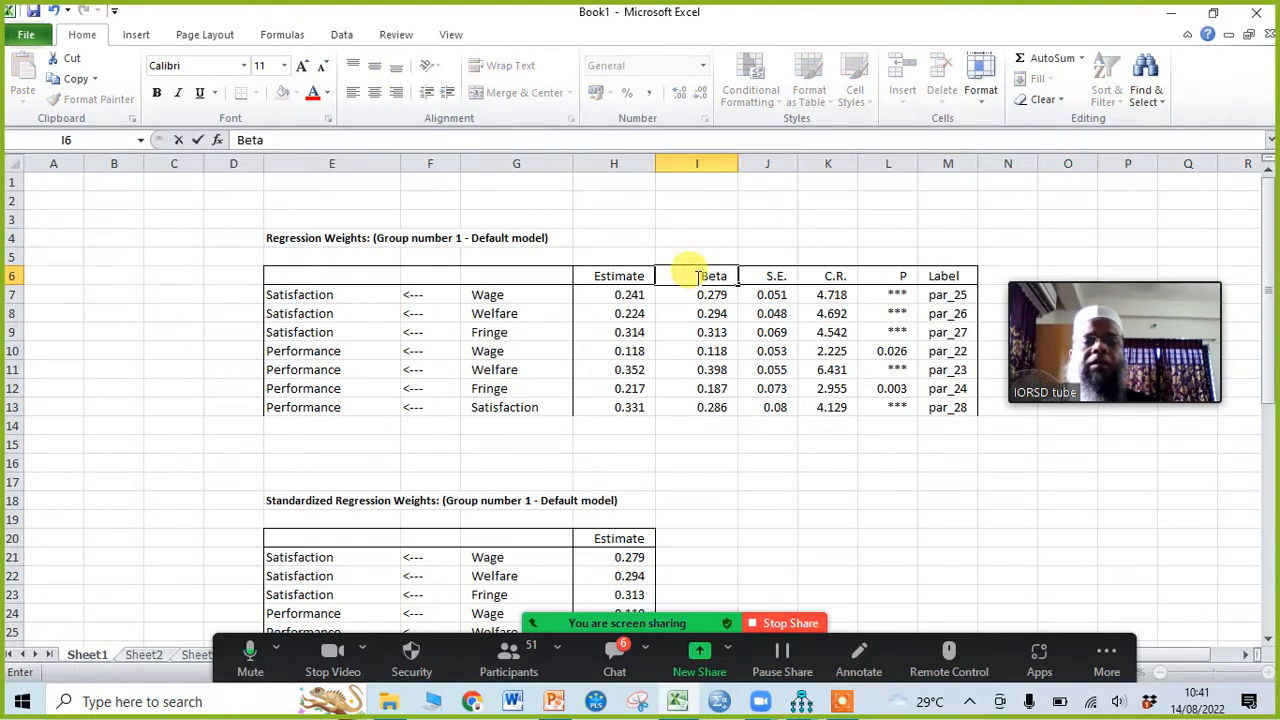
click(617, 277)
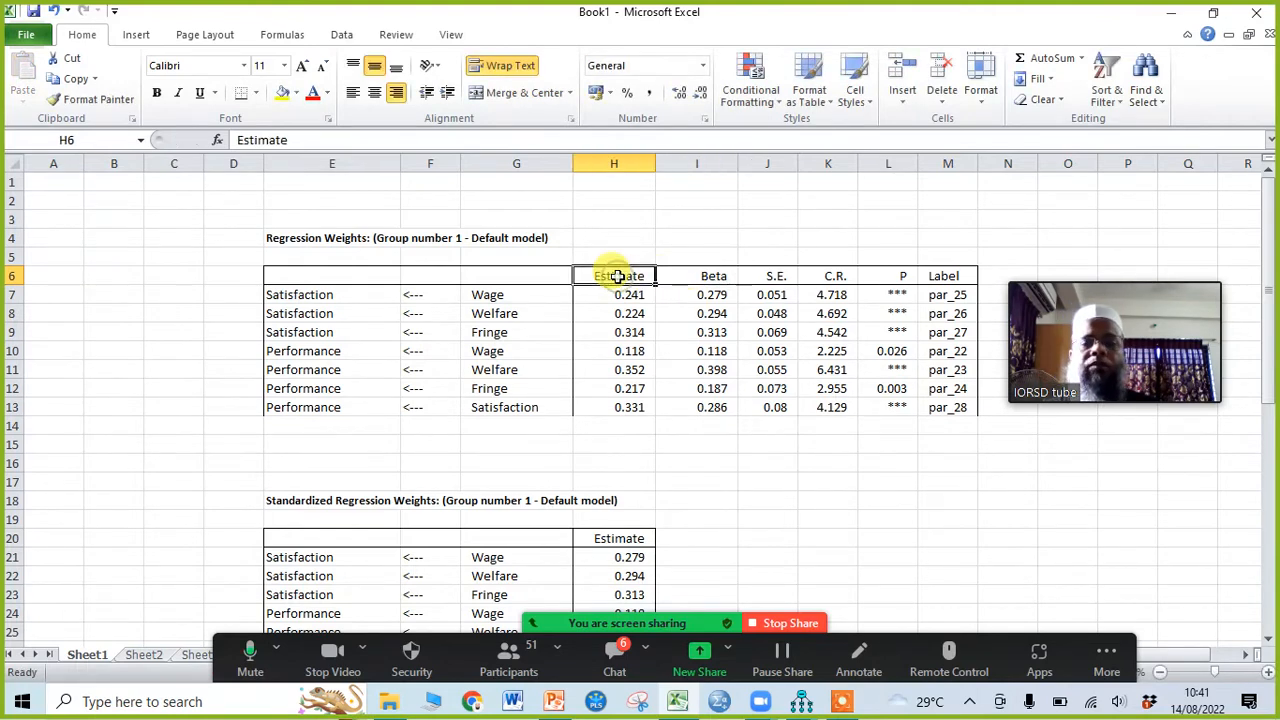
text(B)
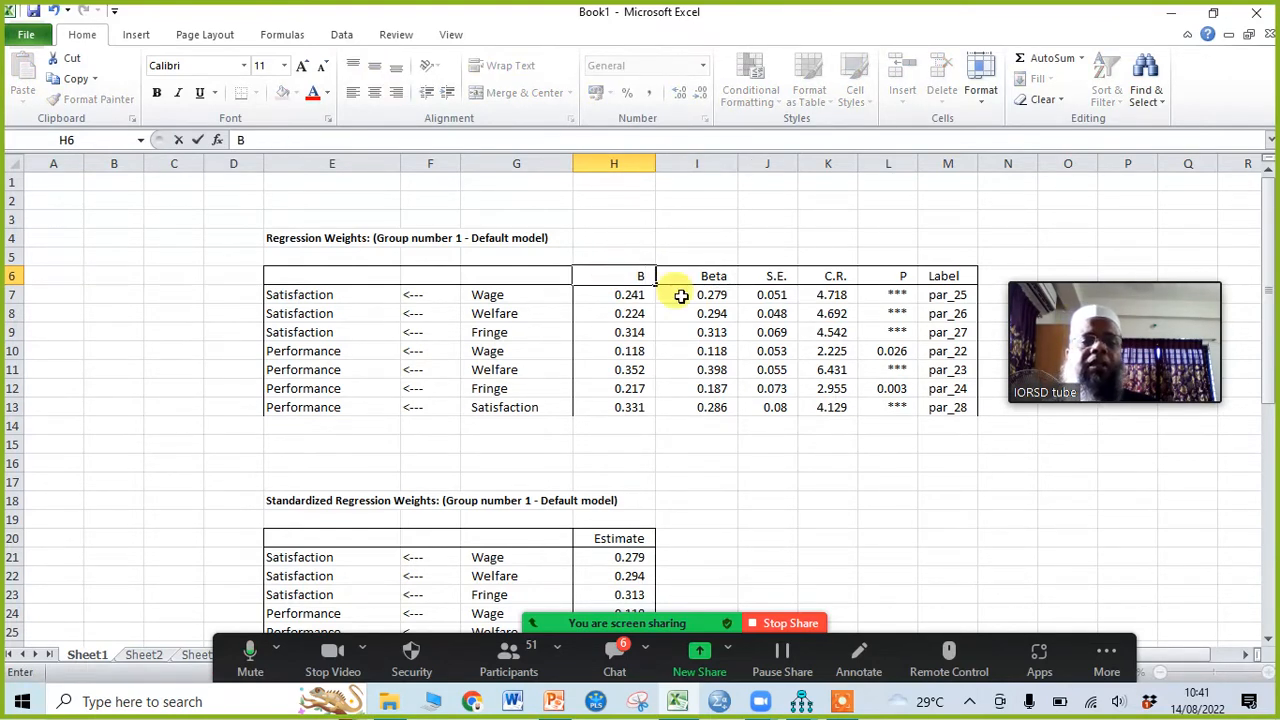
click(775, 277)
click(845, 277)
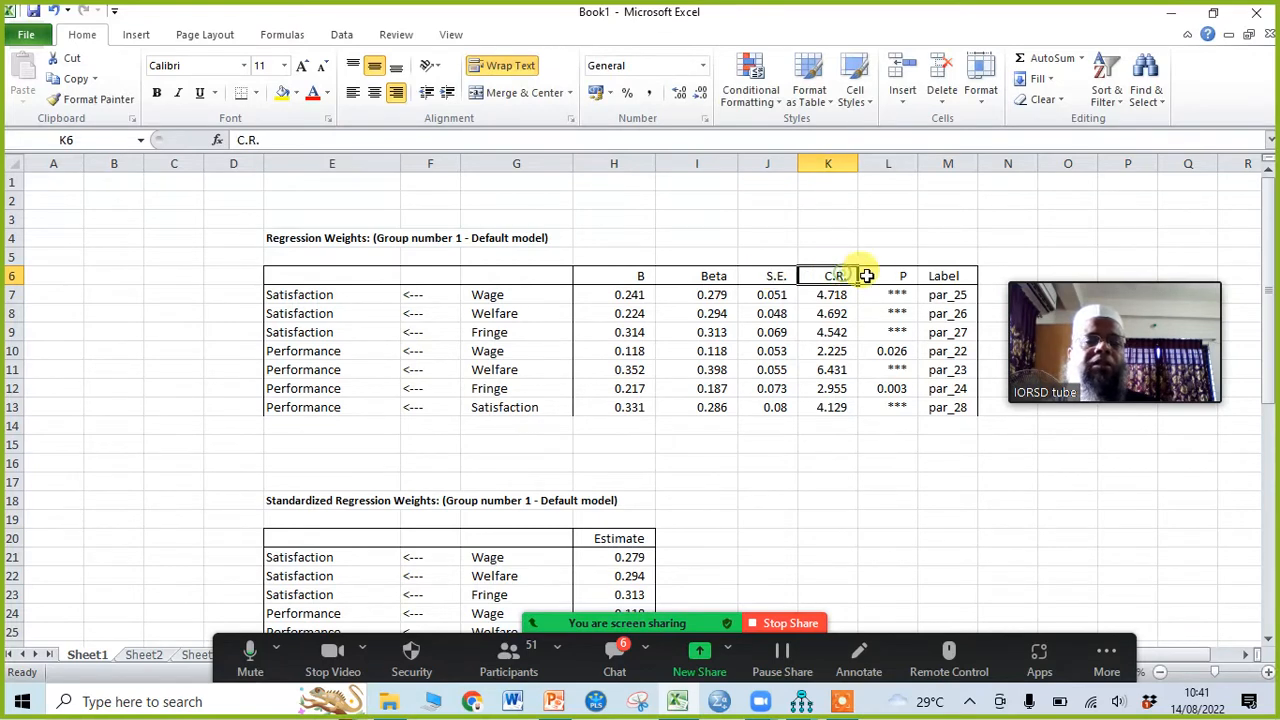
click(910, 276)
Delete the Label column M from the Regression Weights table
click(946, 164)
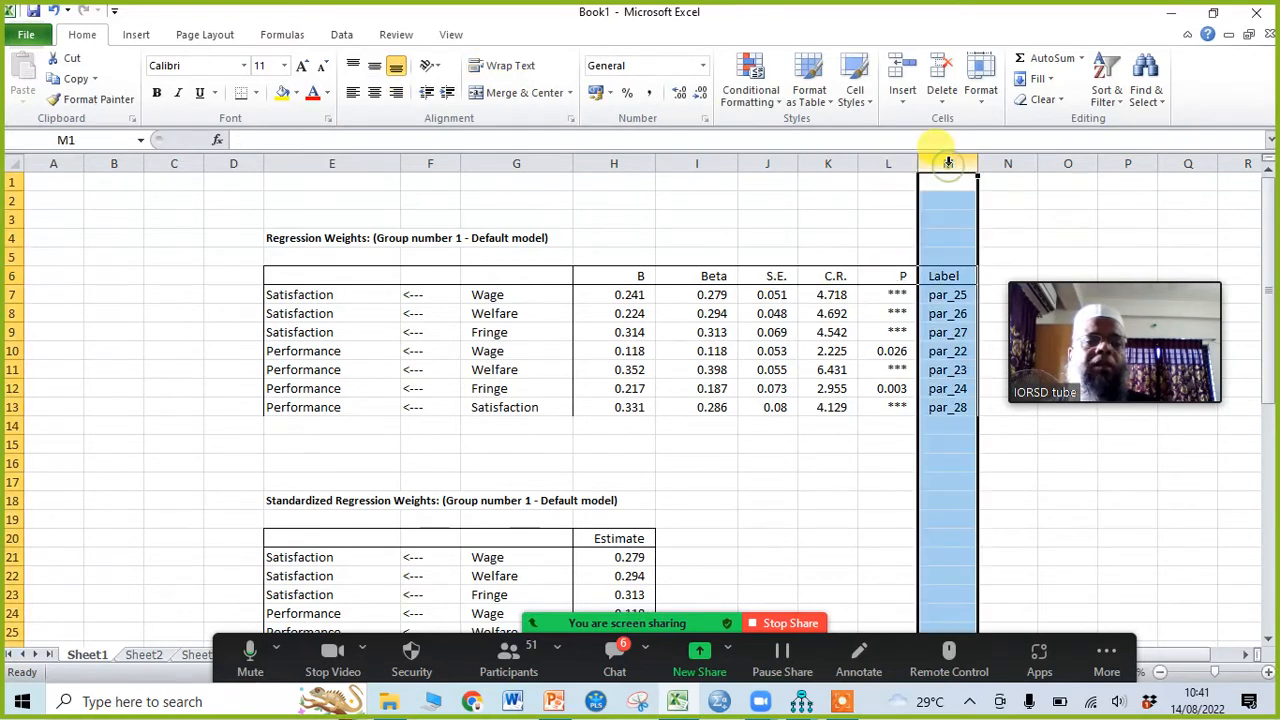
right_click(950, 172)
click(861, 309)
click(965, 444)
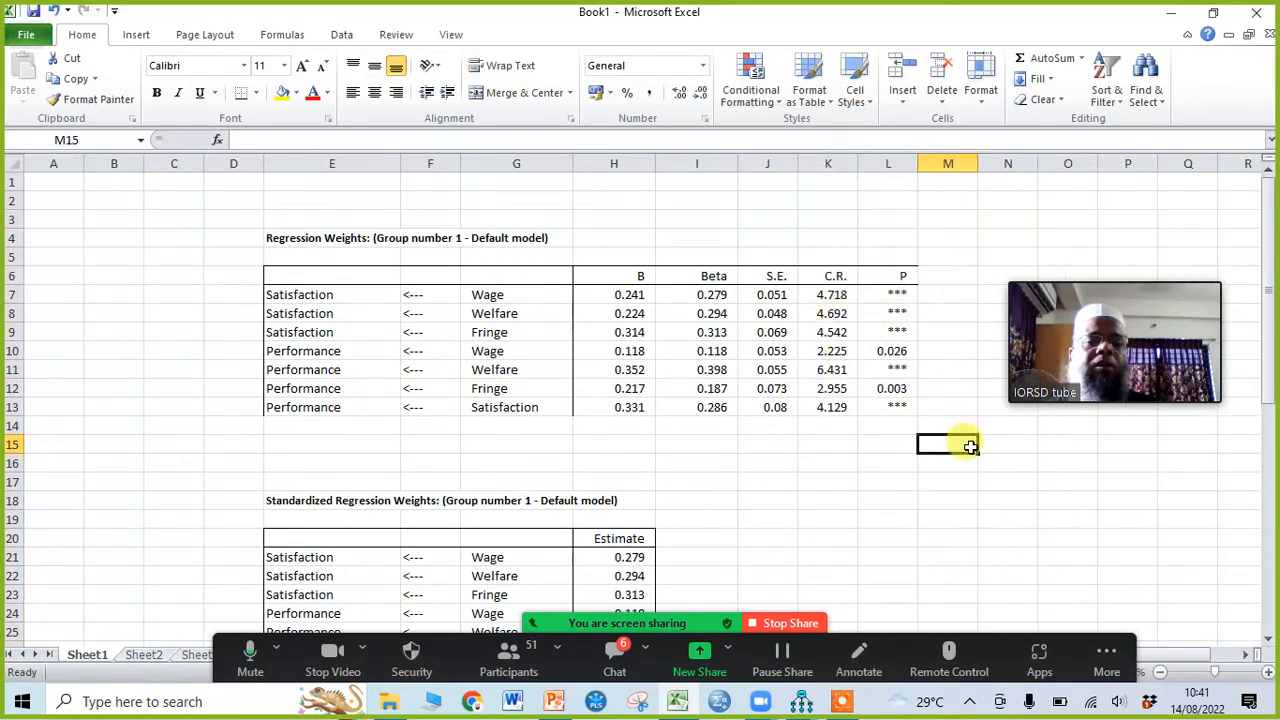
Widen column M slightly and add the header Decision in cell M6
click(940, 278)
drag(978, 163, 1006, 165)
text(DE)
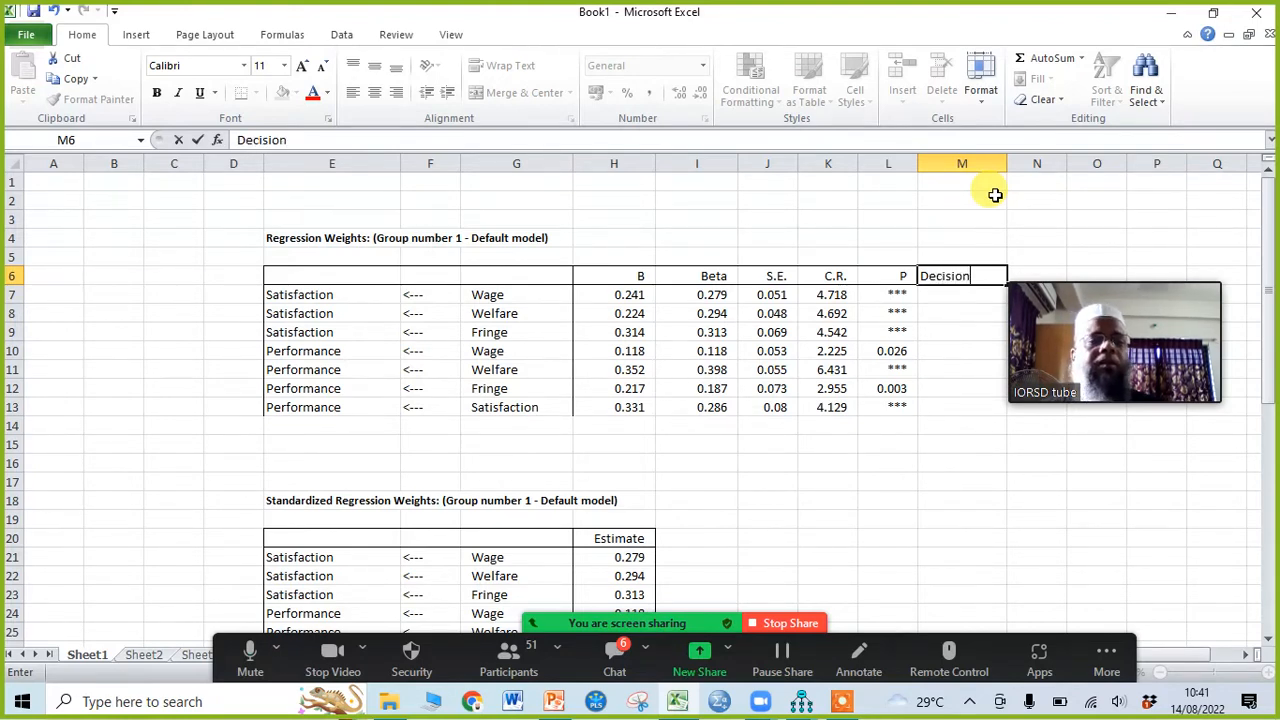
click(1050, 217)
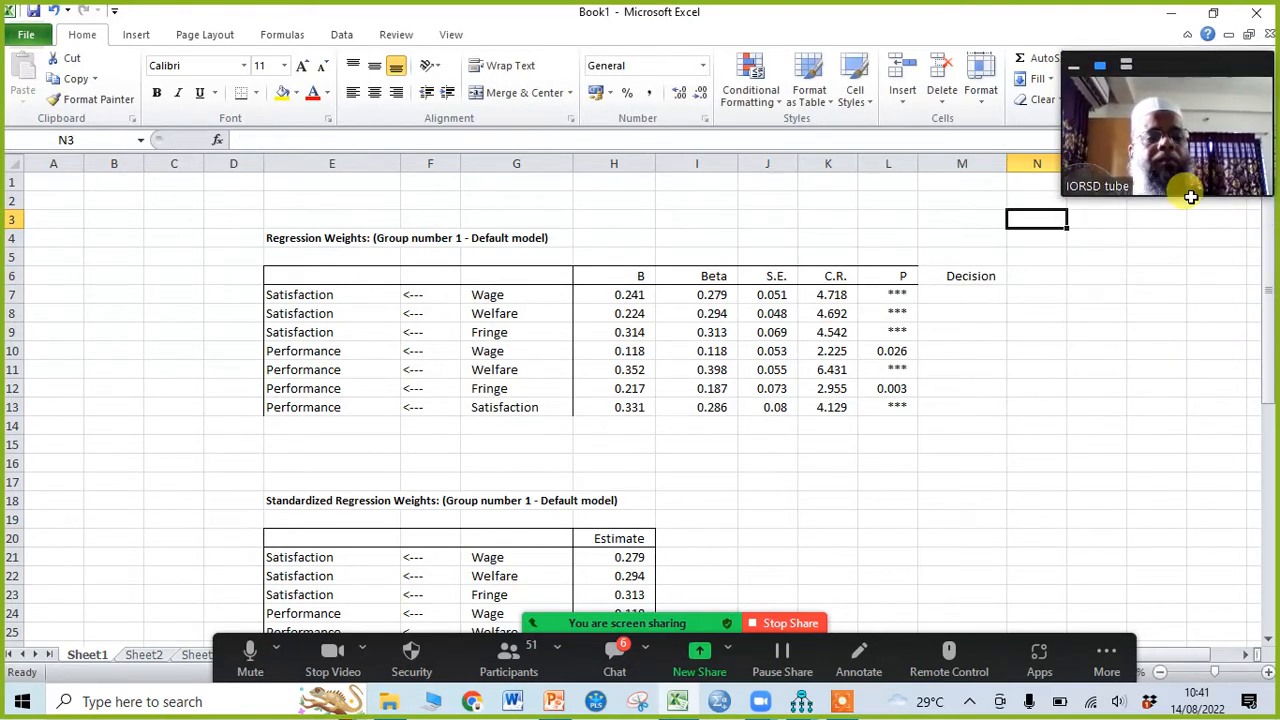
click(1160, 372)
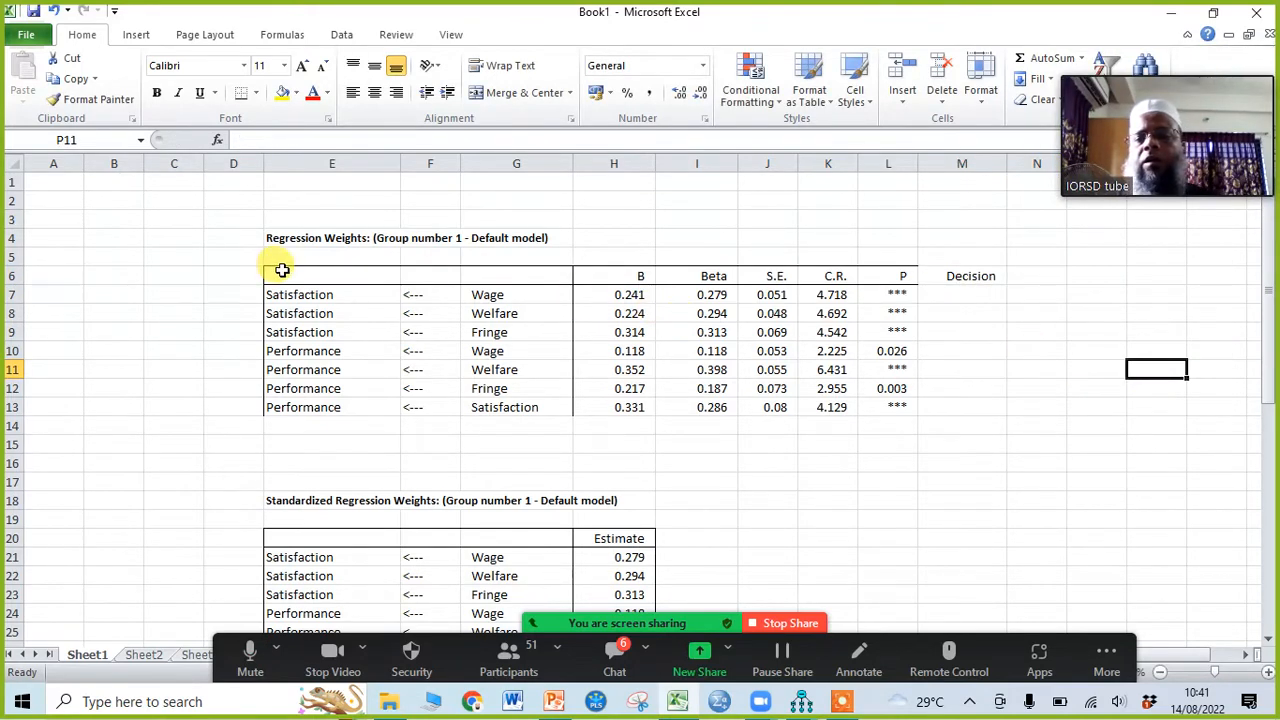
Merge and center E6:G6 with the heading Hypotheses, and narrow columns E, F and G
drag(282, 270, 514, 274)
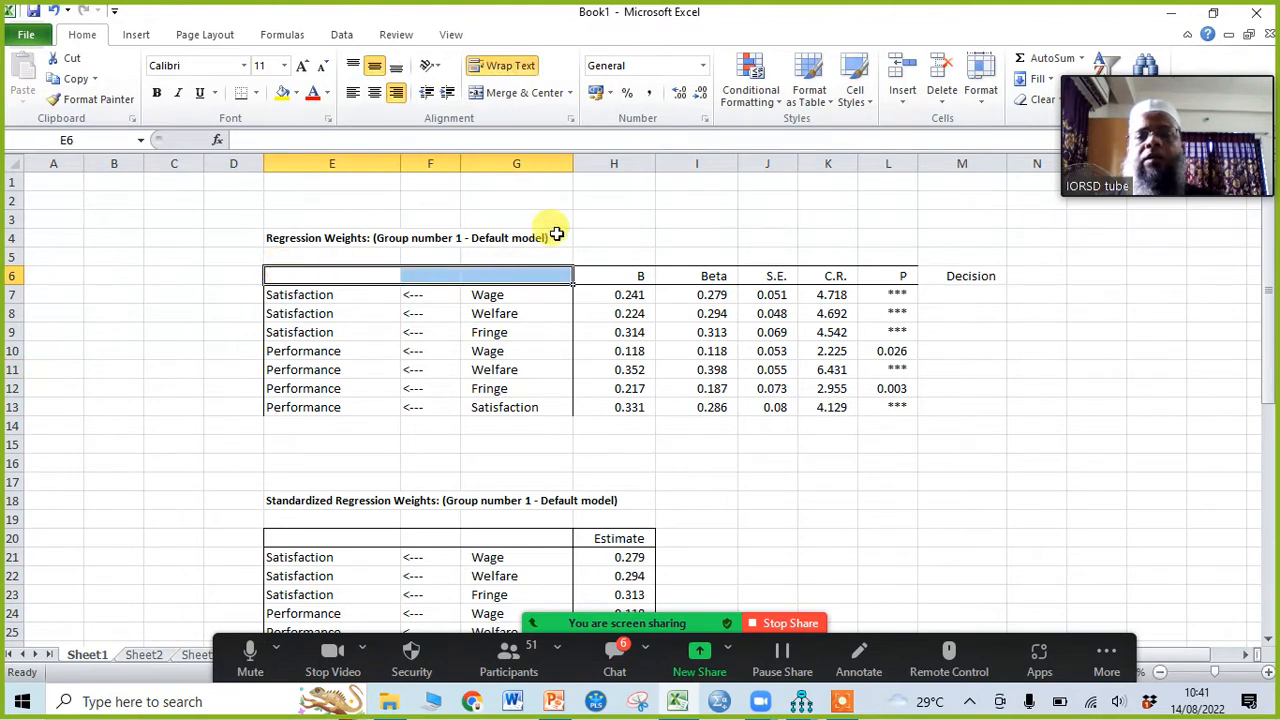
click(472, 92)
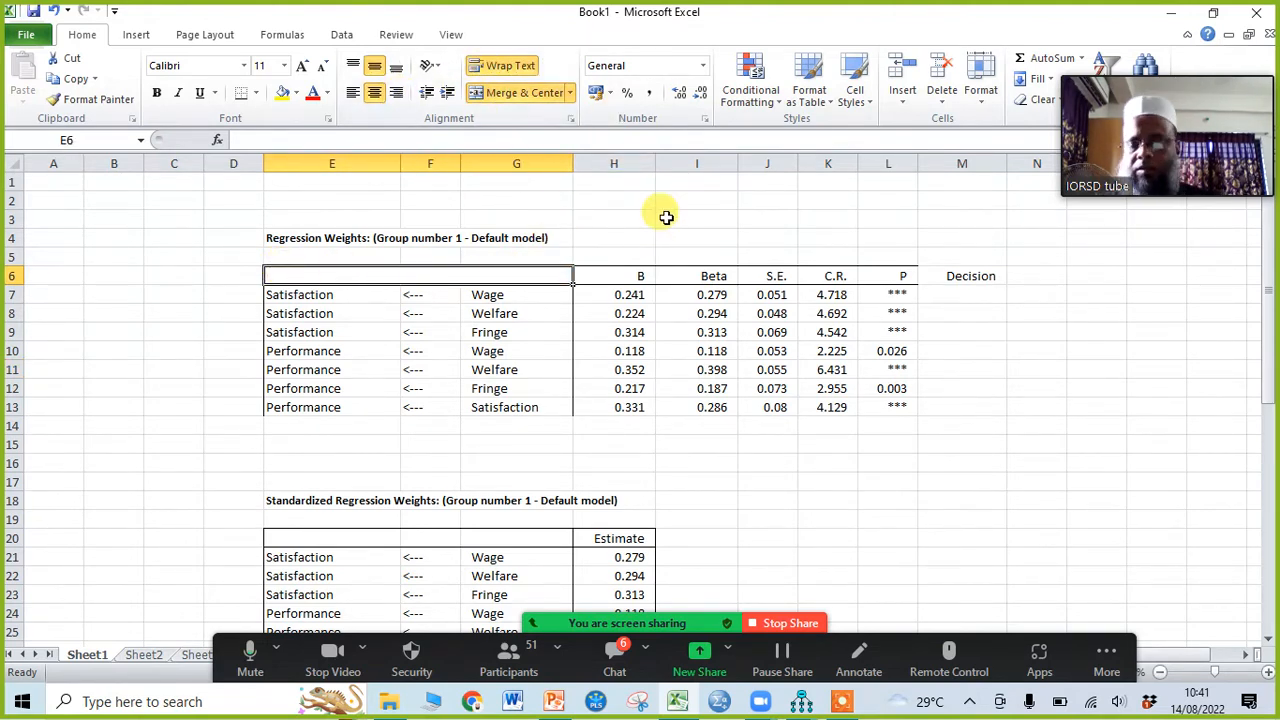
text(Hy)
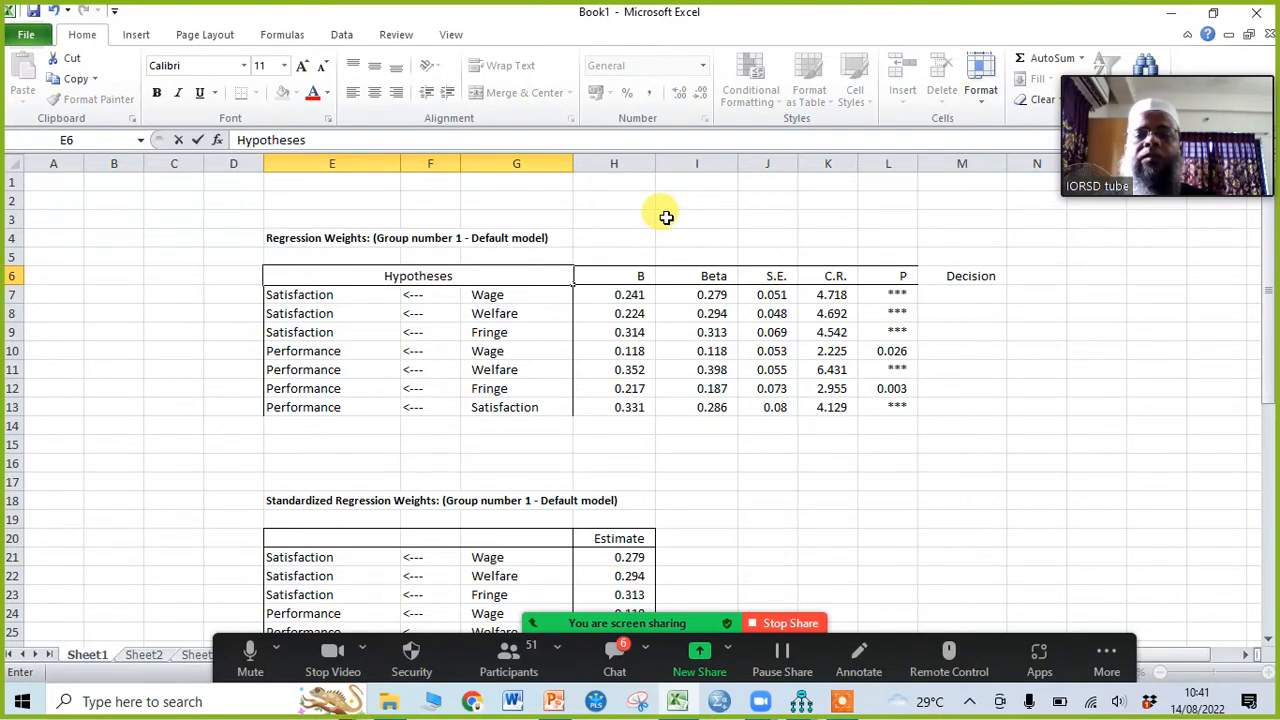
text(potheses)
click(1132, 408)
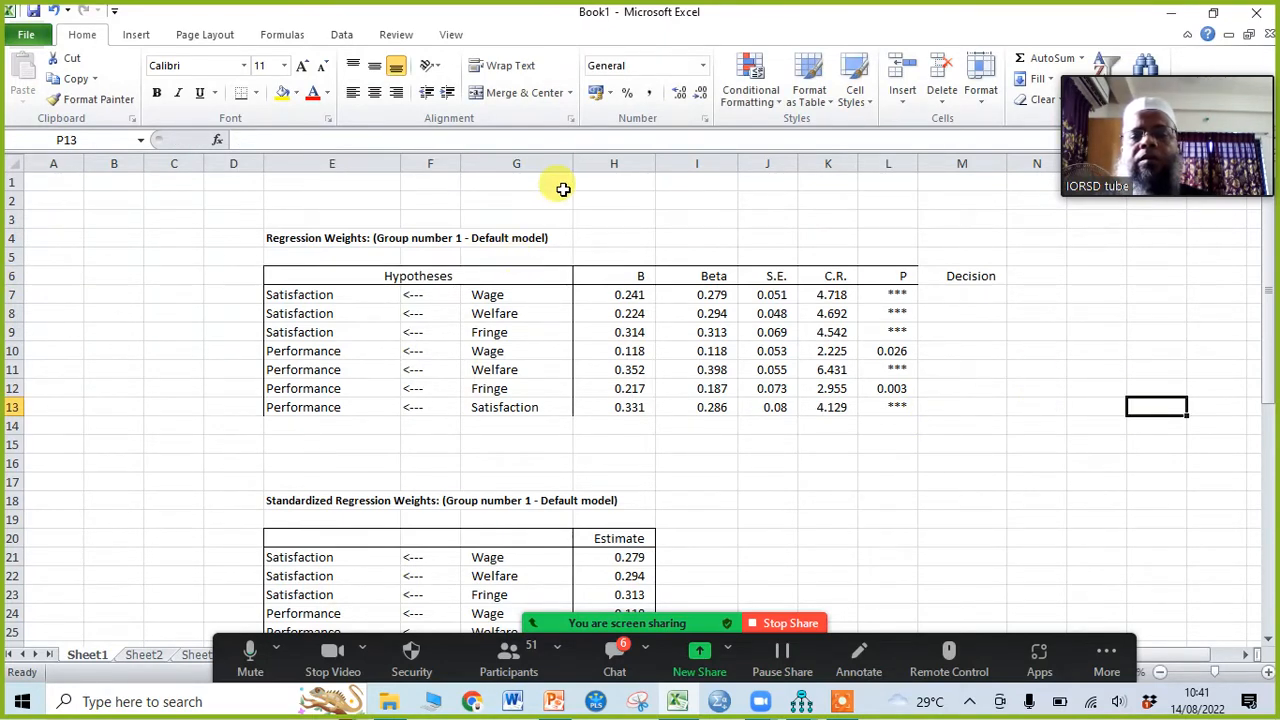
mouse_move(572, 163)
mouse_down()
mouse_move(551, 183)
mouse_move(555, 168)
mouse_up()
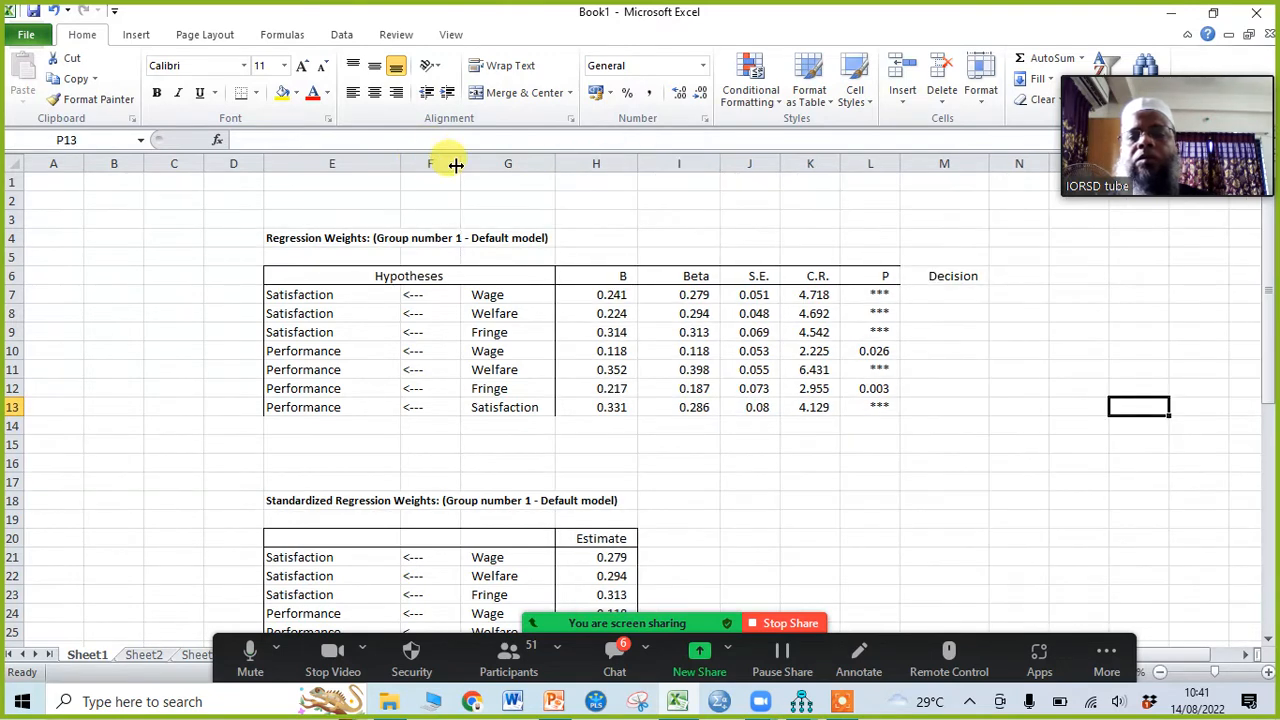
drag(456, 165, 362, 172)
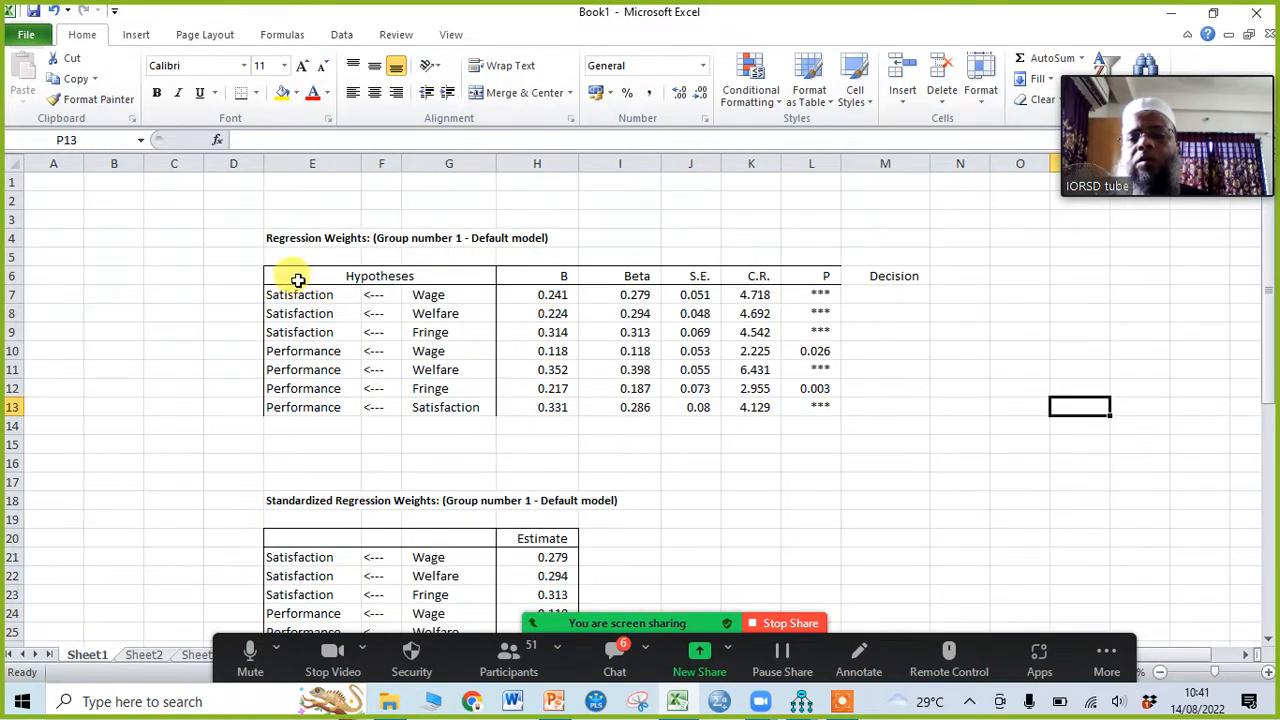
Fill the header row E6:M6 with a light grey theme color
drag(297, 280, 871, 274)
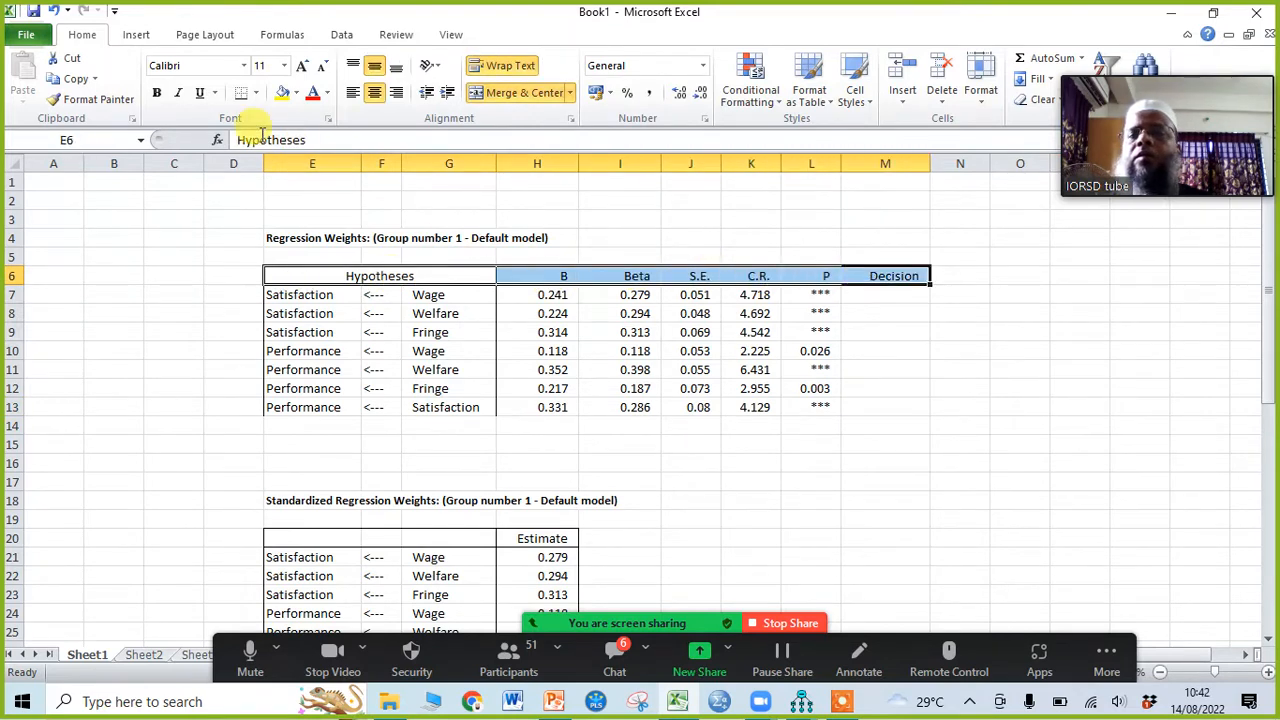
click(296, 96)
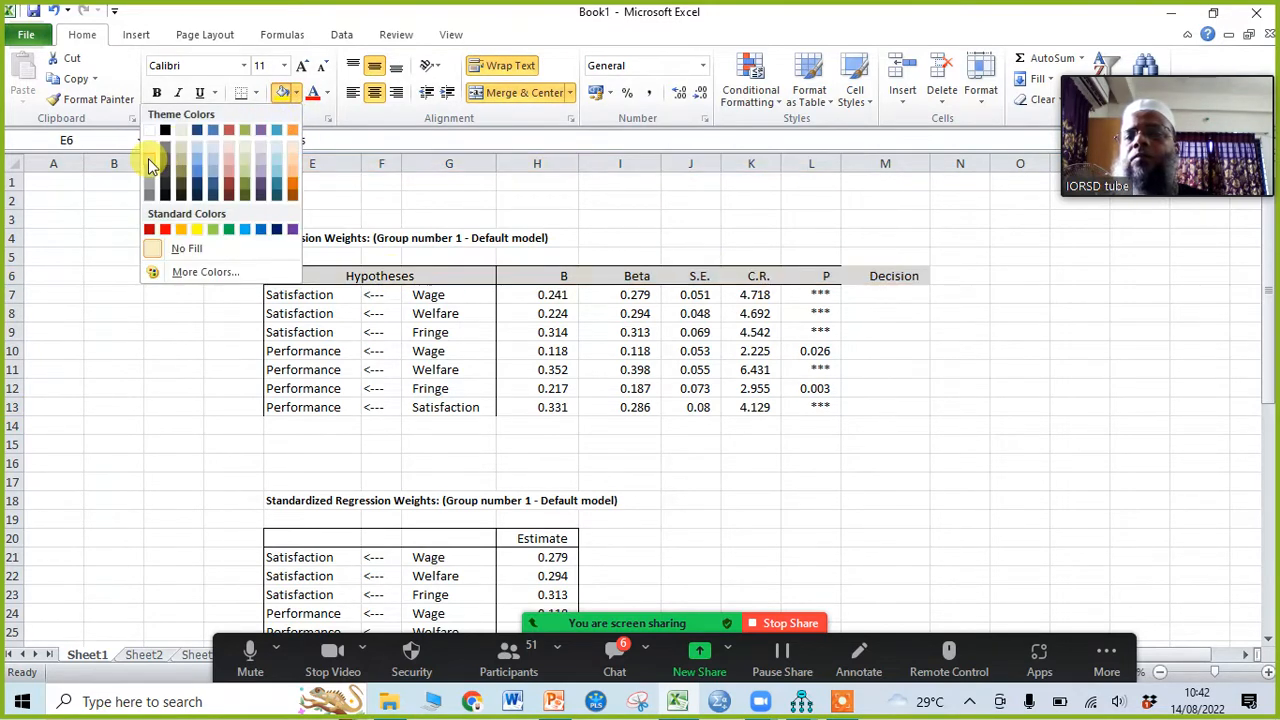
click(144, 161)
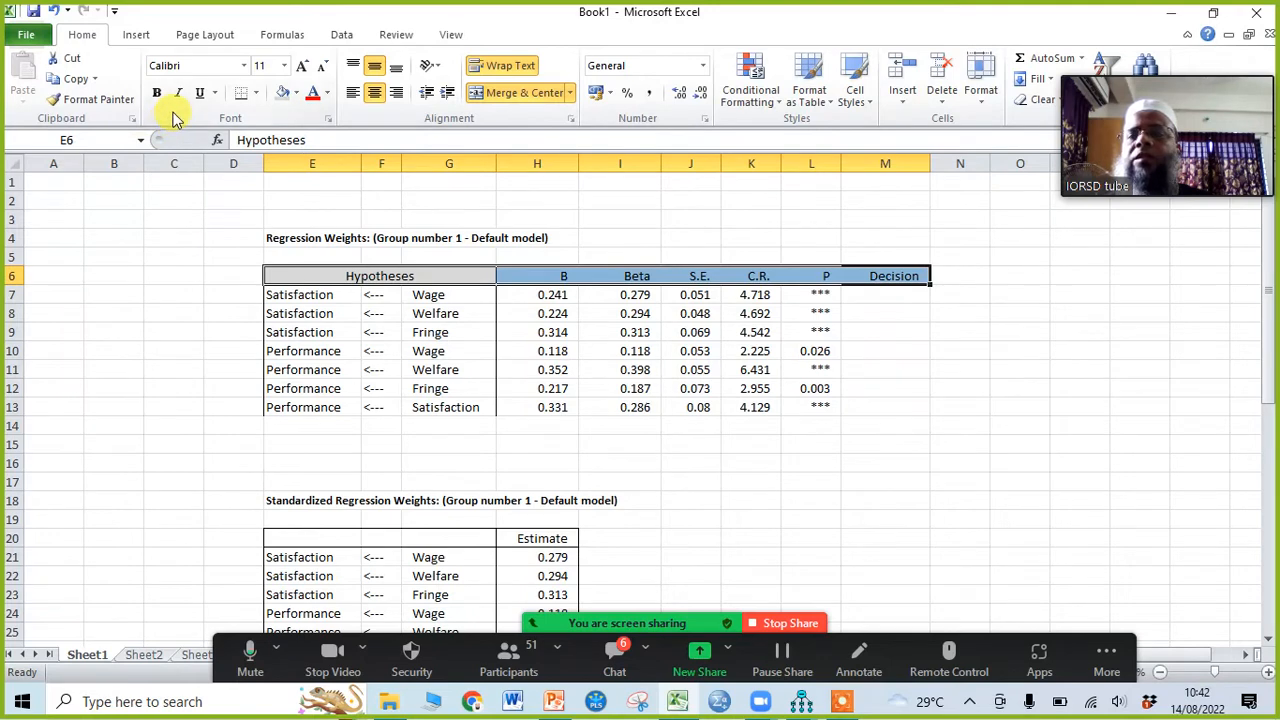
click(1080, 462)
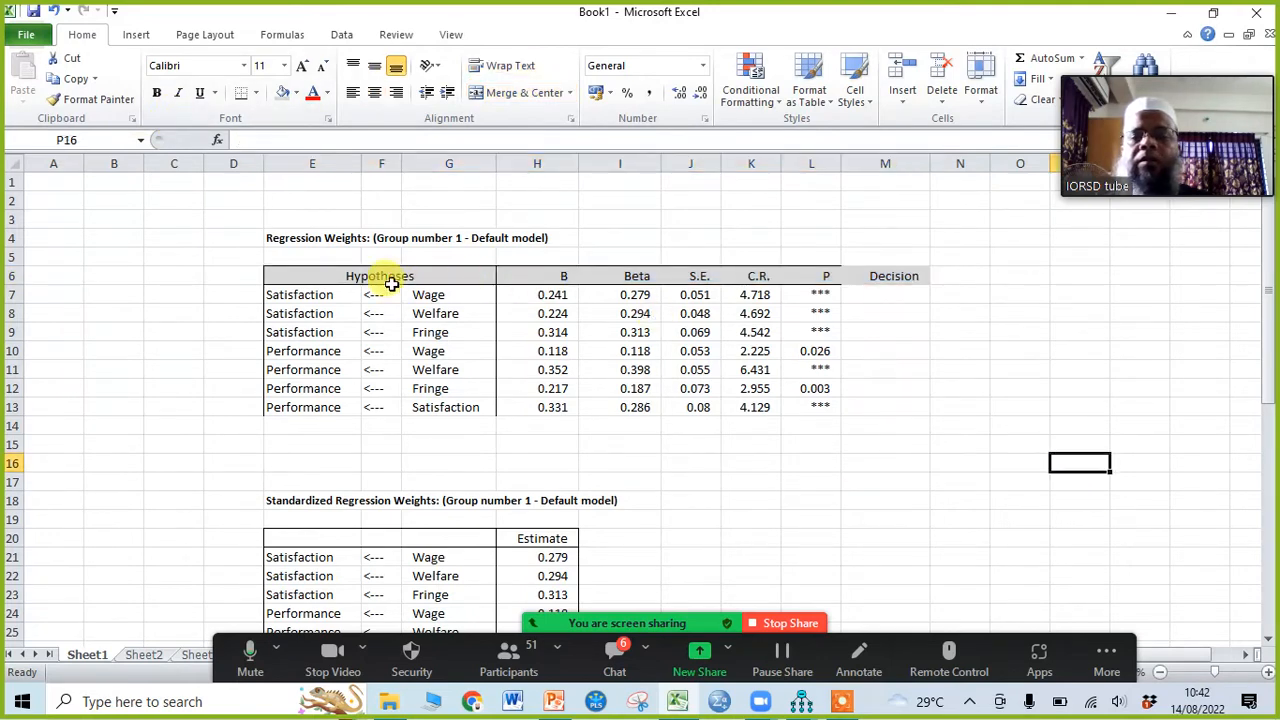
Remove all existing borders from the table E6:M13 and apply only a bottom border and a top border
drag(390, 277, 878, 405)
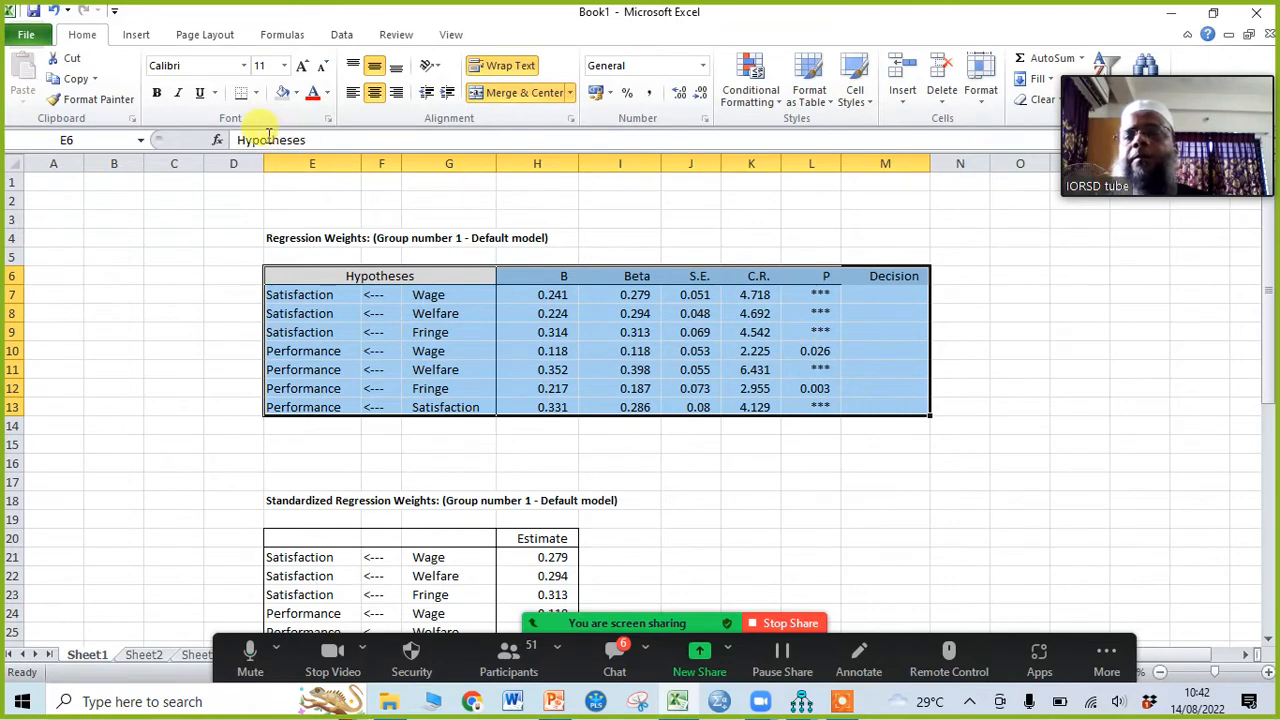
click(256, 94)
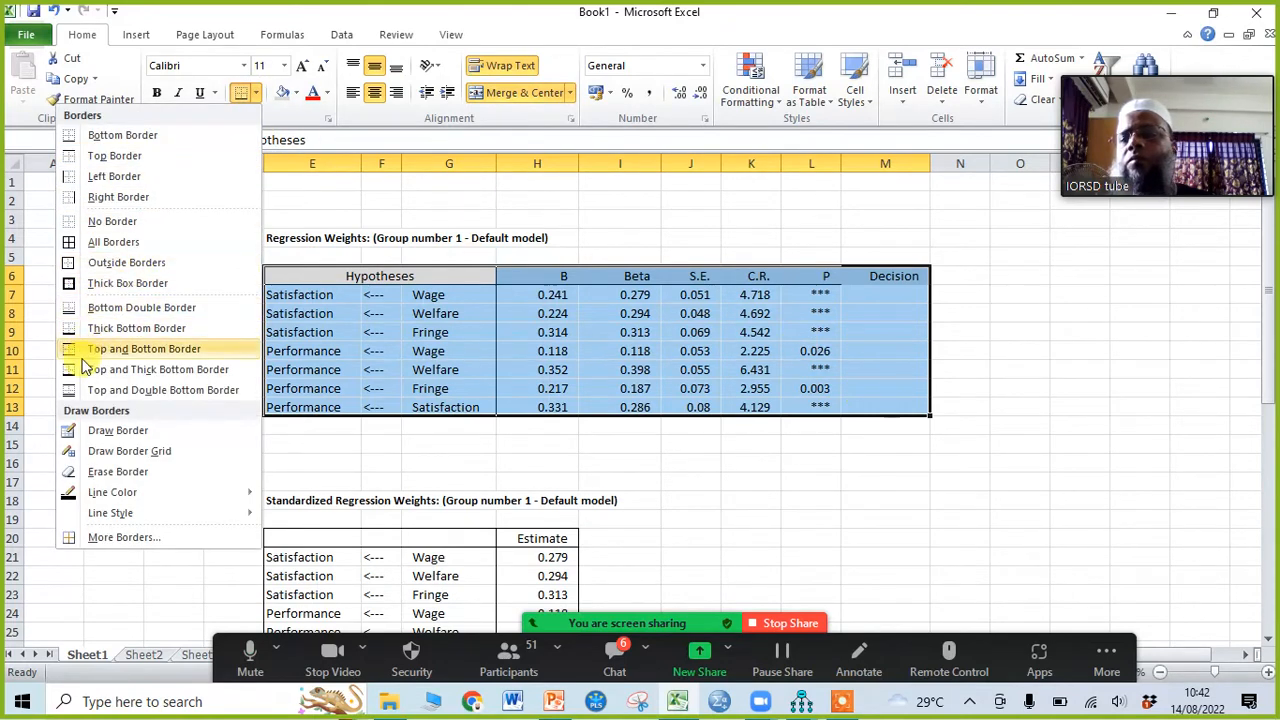
click(71, 219)
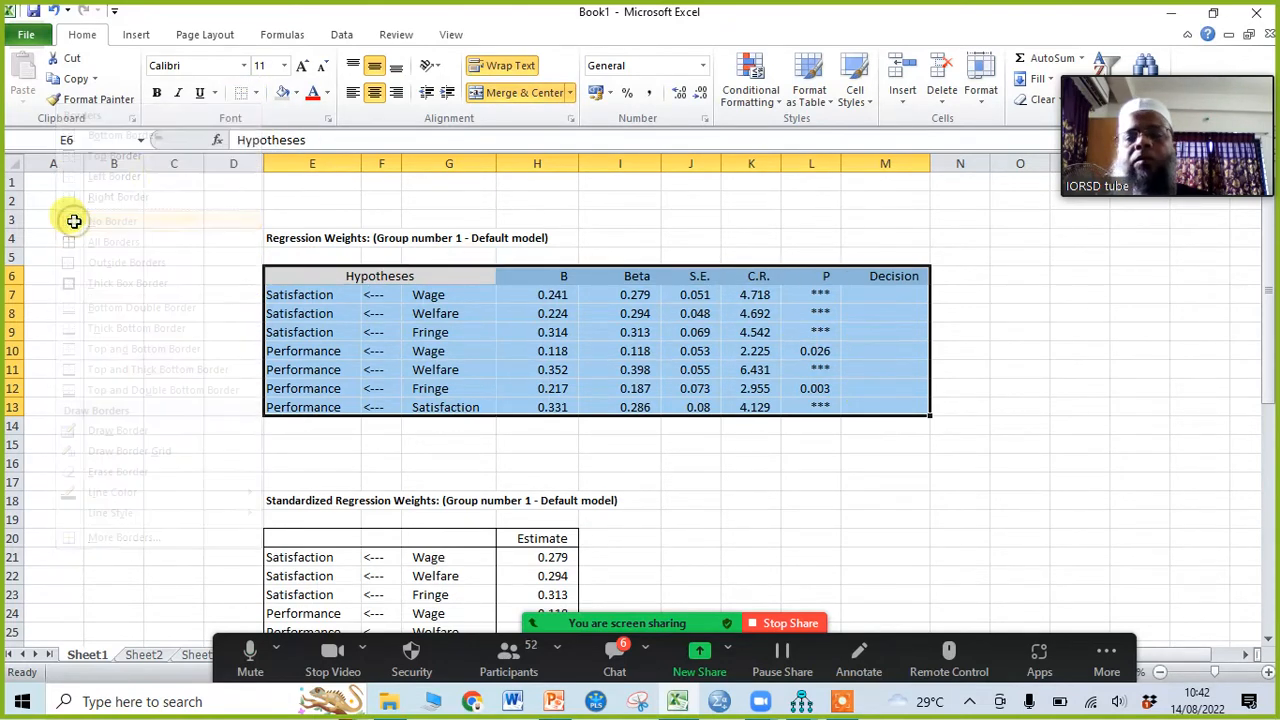
click(258, 100)
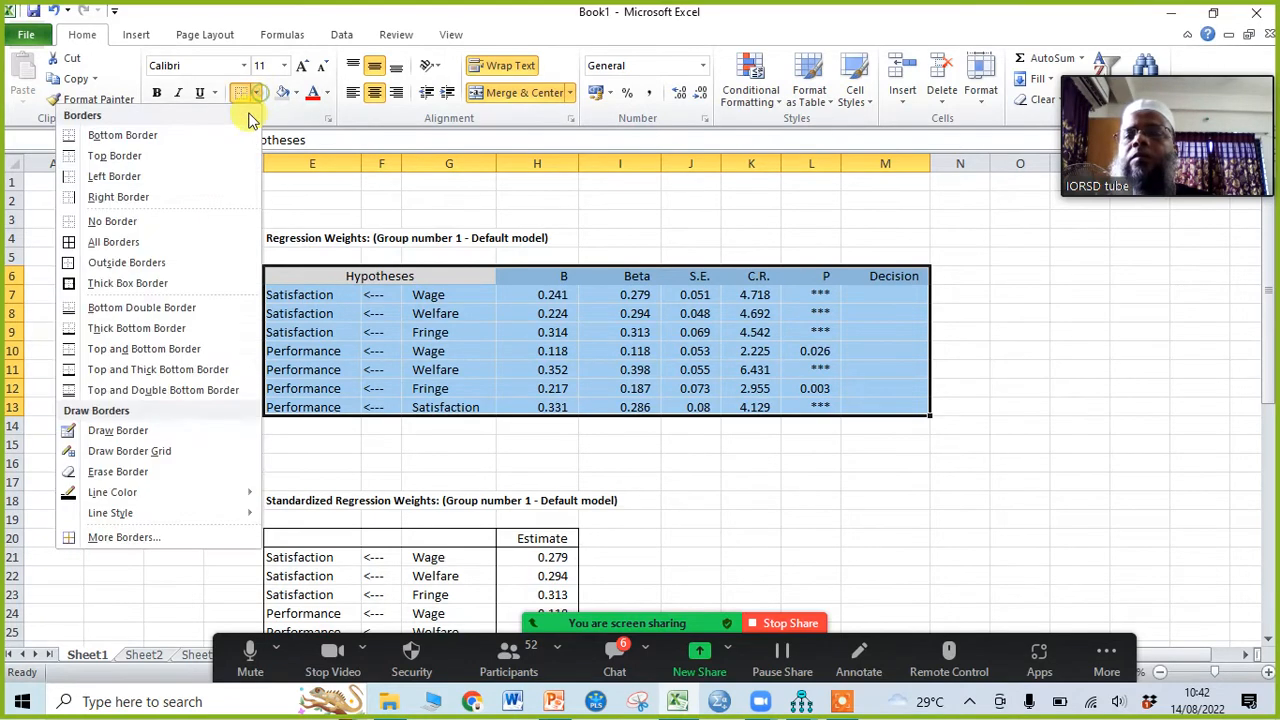
click(70, 134)
click(256, 93)
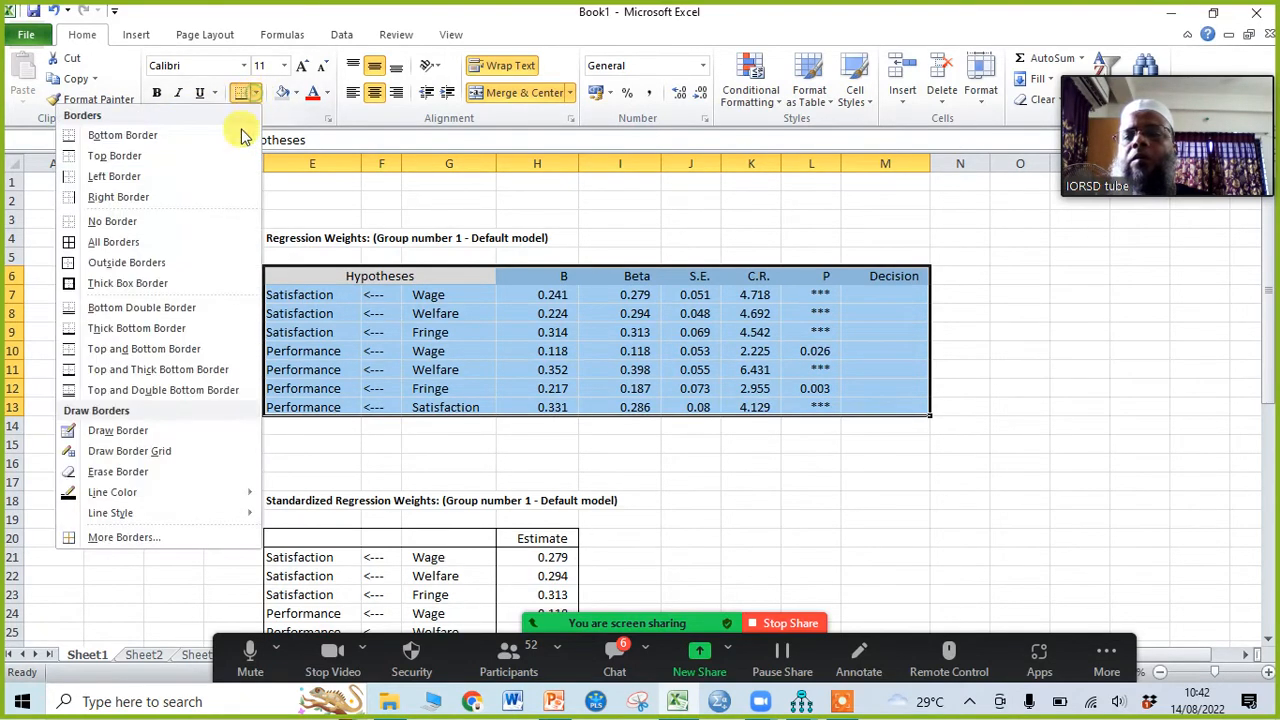
click(71, 156)
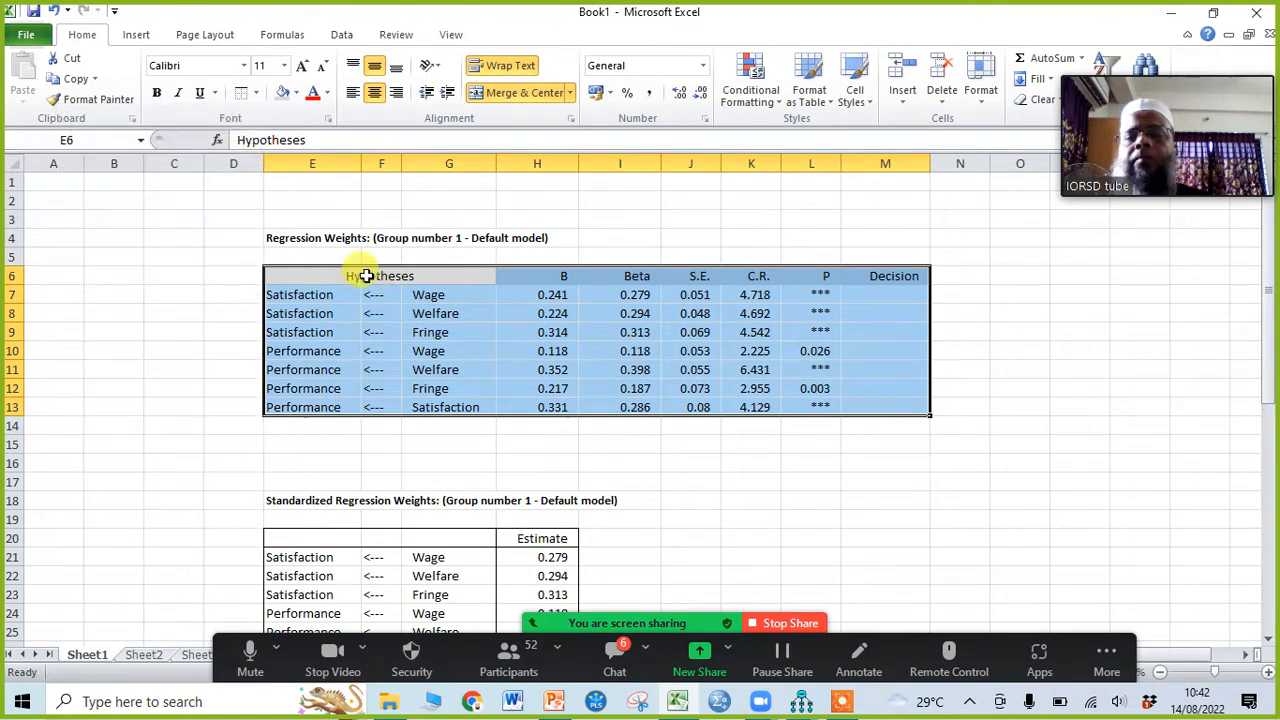
Add a bottom border to the header row E6:M6 and make its text bold
drag(363, 270, 895, 270)
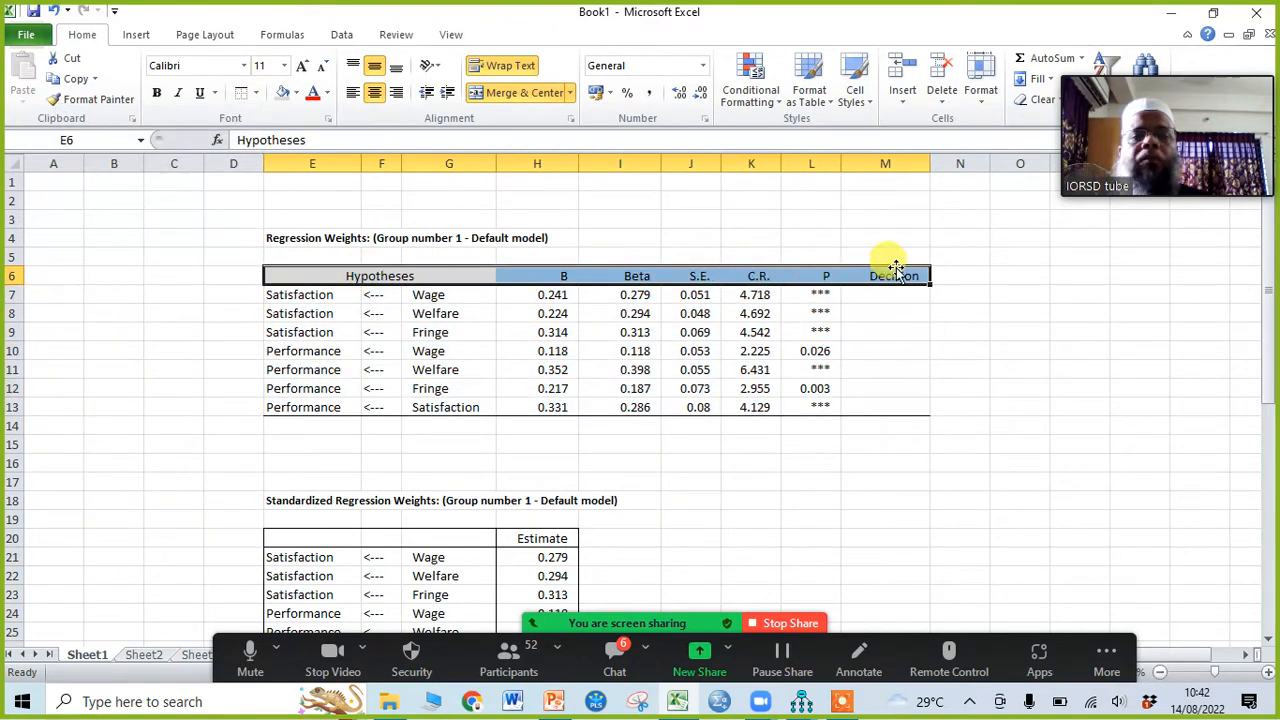
click(256, 93)
click(80, 140)
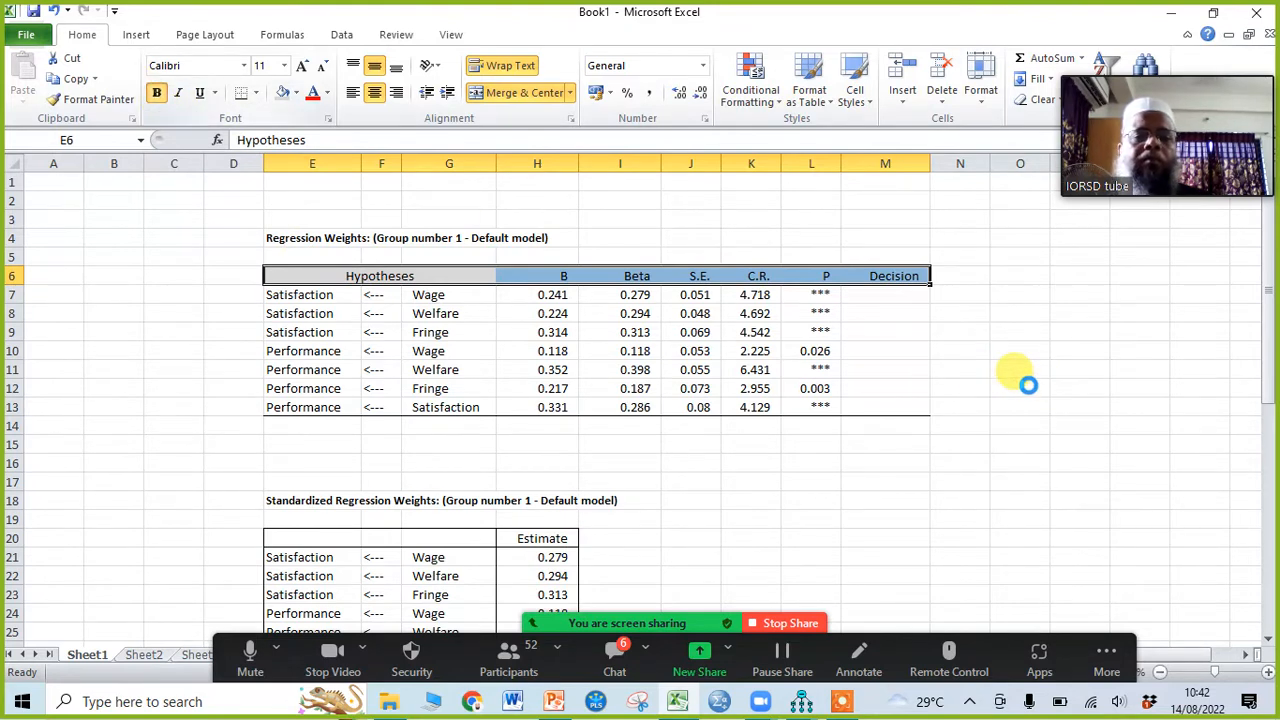
click(1029, 385)
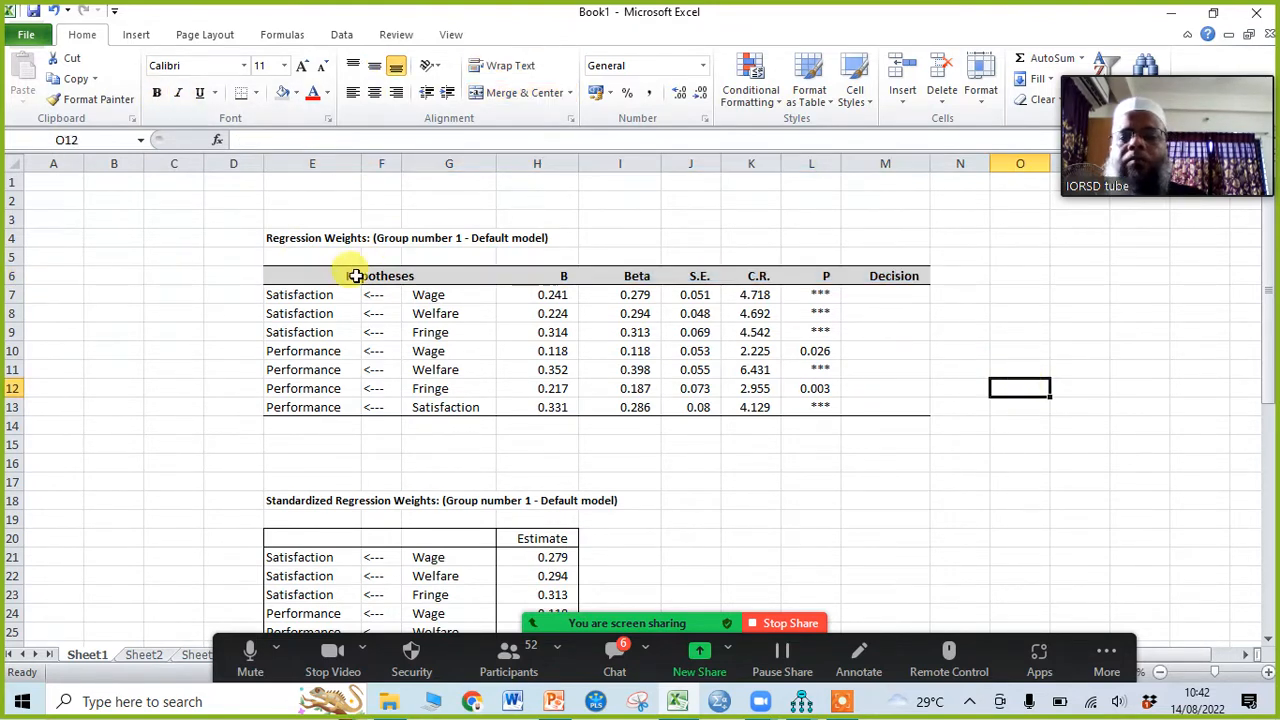
Format the table cells E6:M13 as Number with 3 decimal places
drag(535, 275, 812, 333)
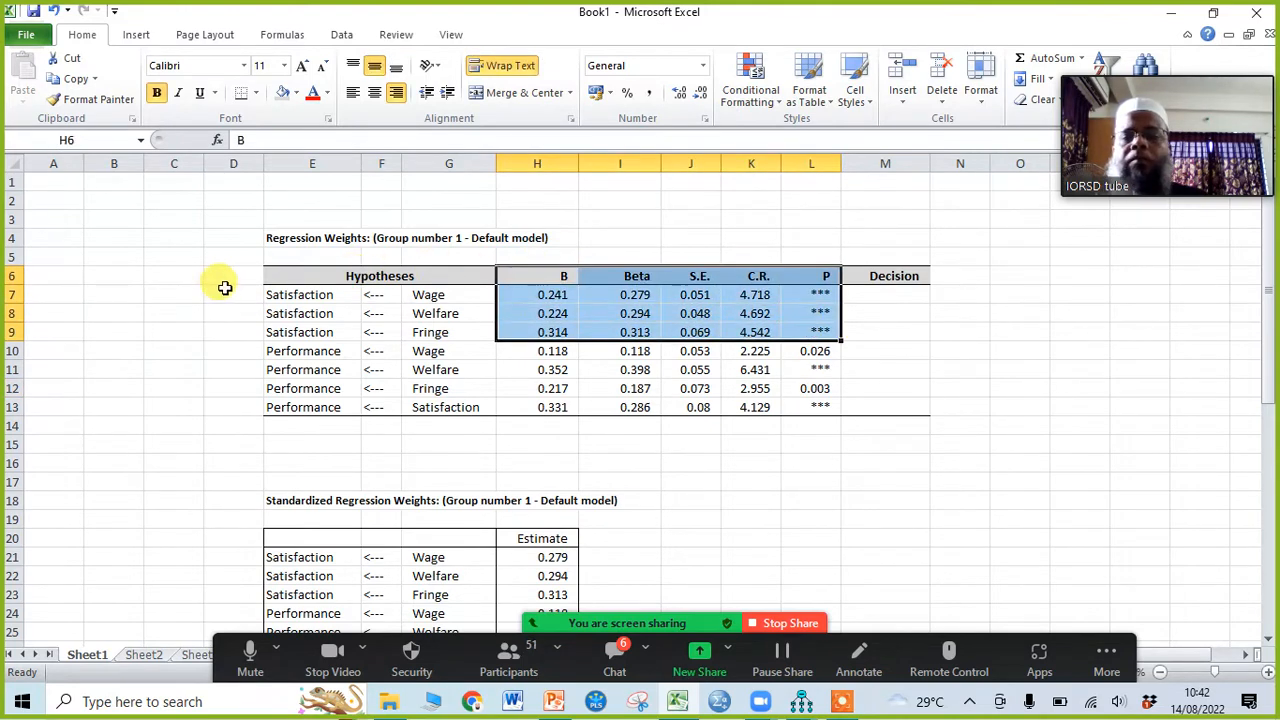
drag(294, 271, 835, 406)
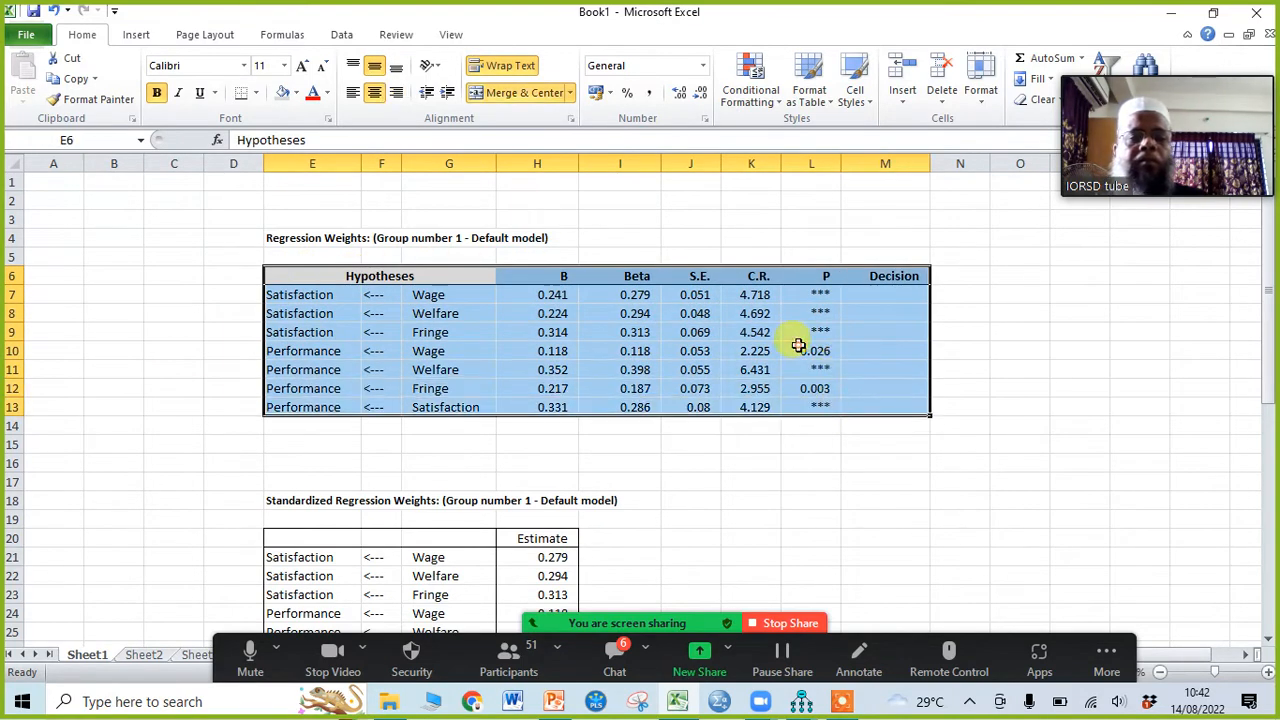
right_click(797, 345)
click(700, 605)
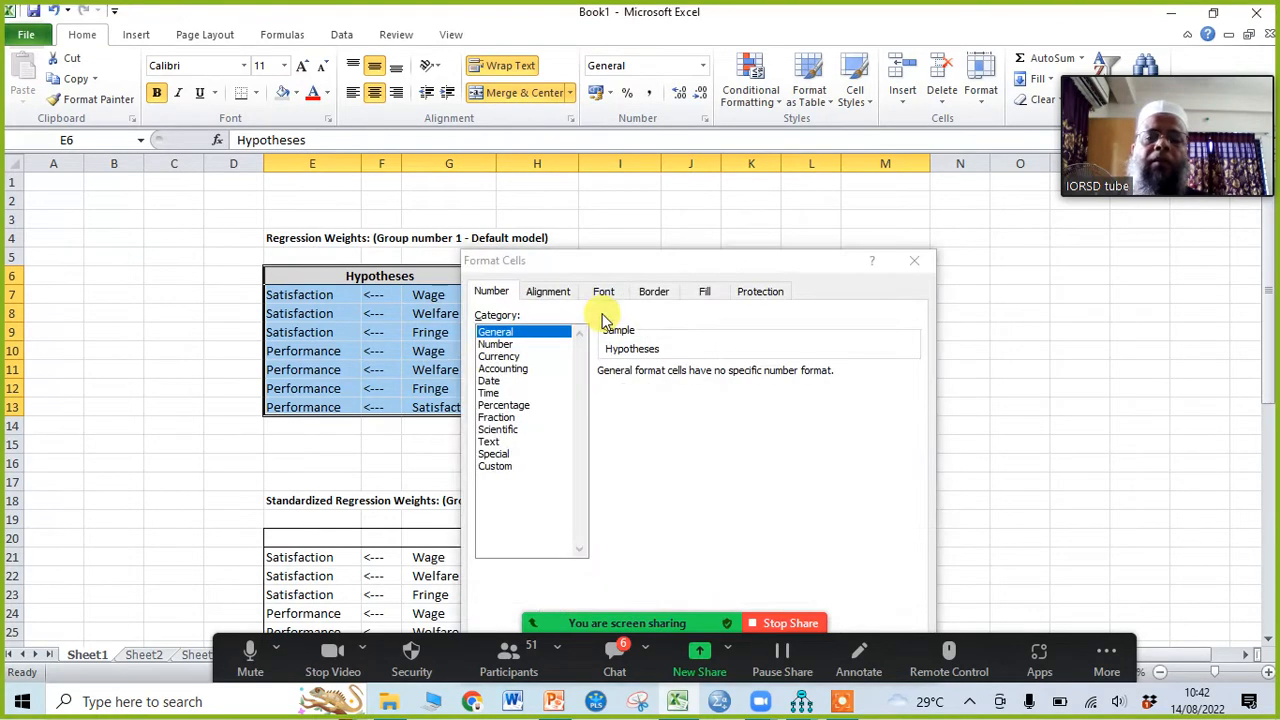
click(494, 344)
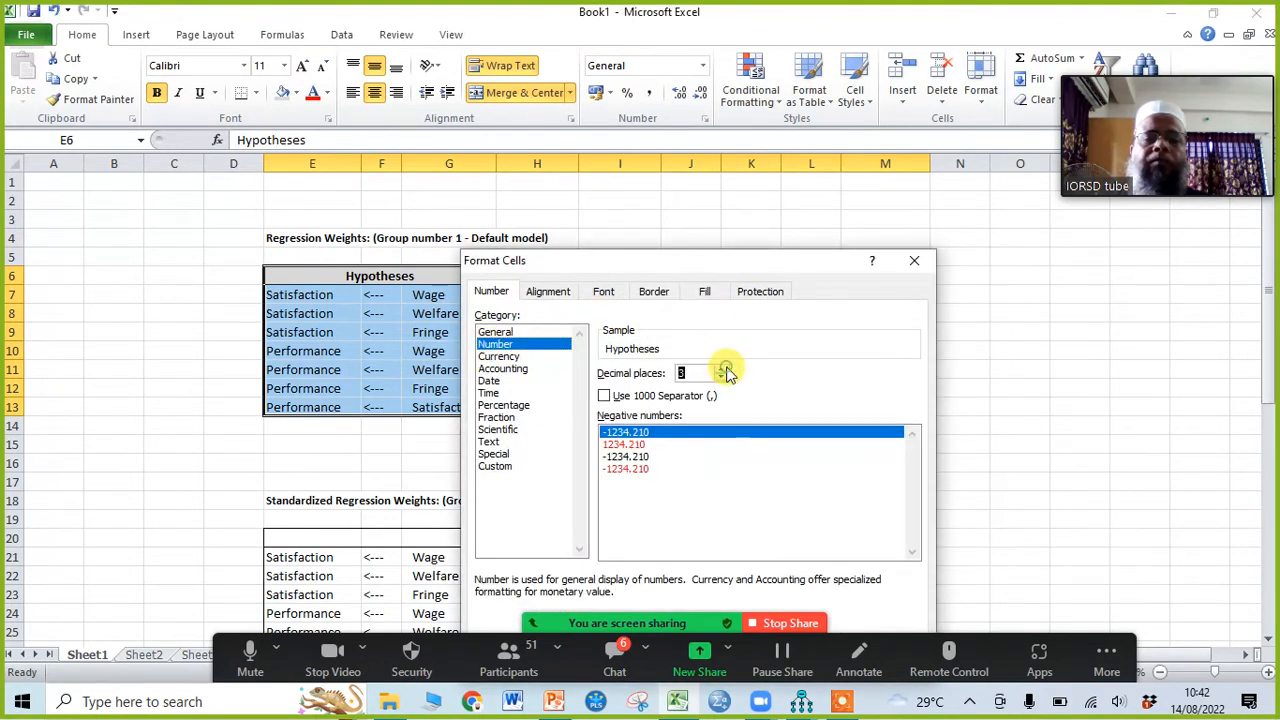
Center the text of the table E6:M13 both horizontally and vertically, and apply the cell formatting
click(548, 291)
click(566, 353)
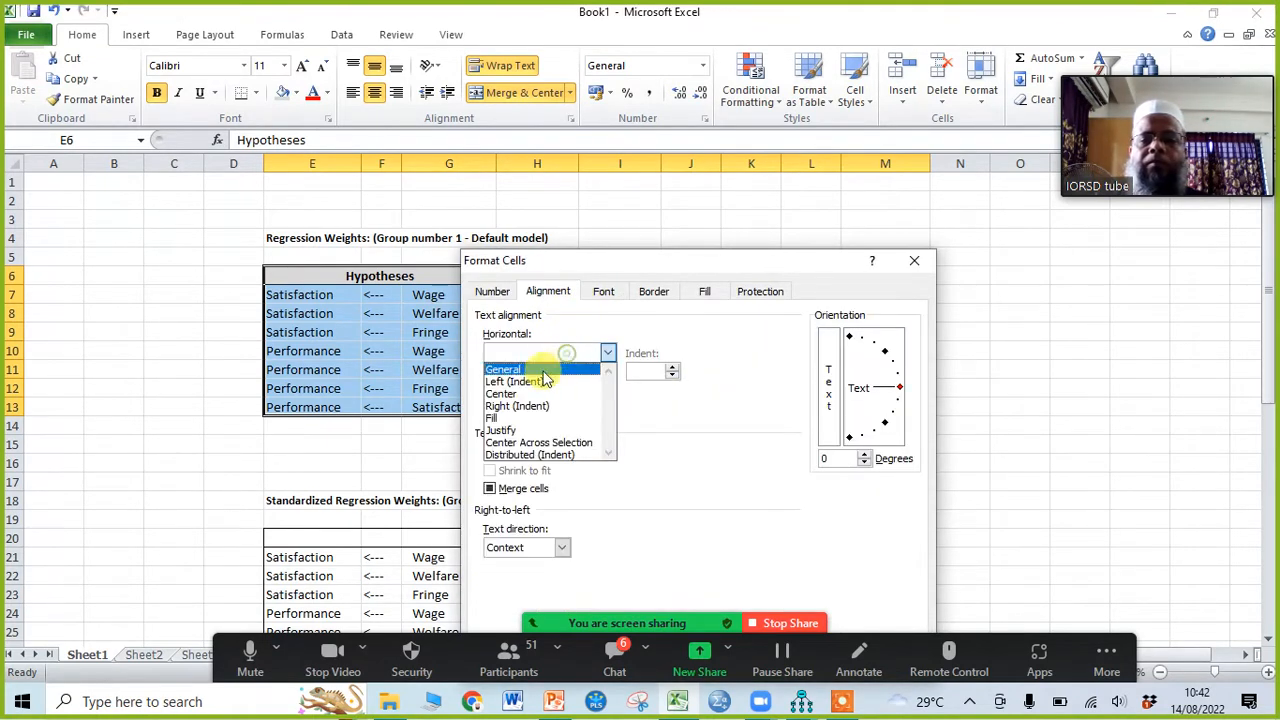
click(512, 394)
click(515, 391)
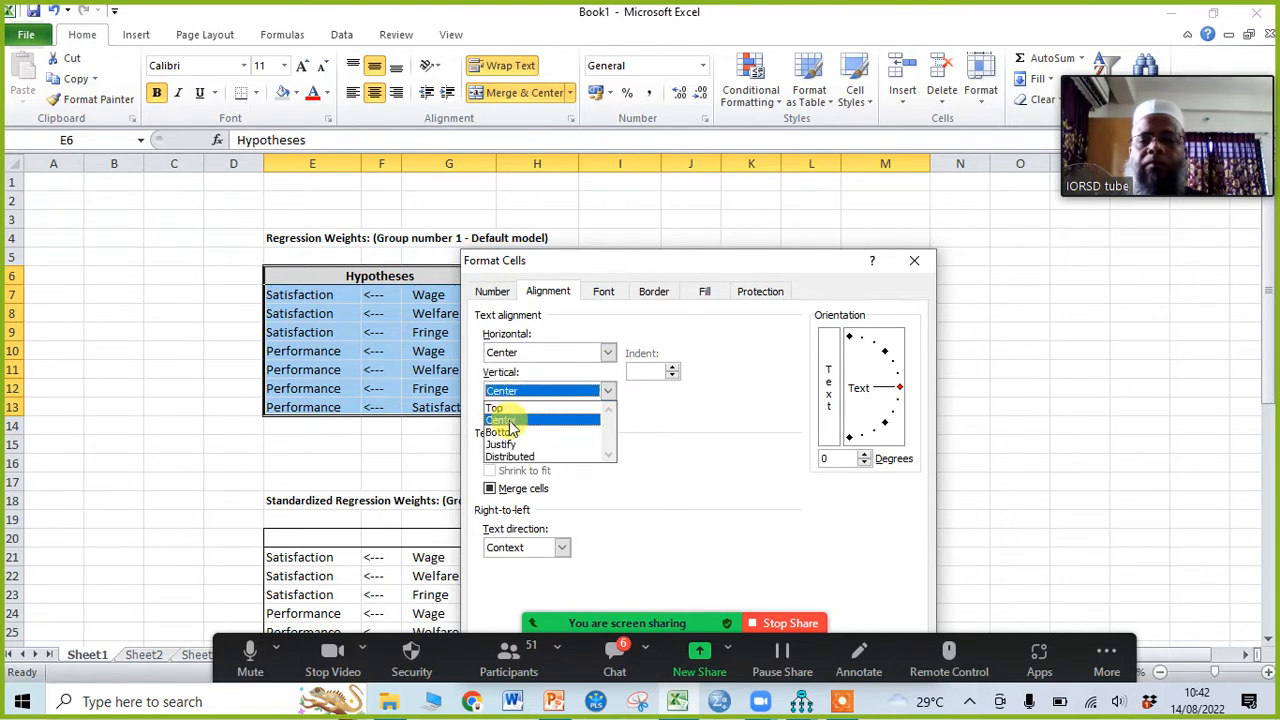
click(510, 424)
drag(767, 266, 765, 172)
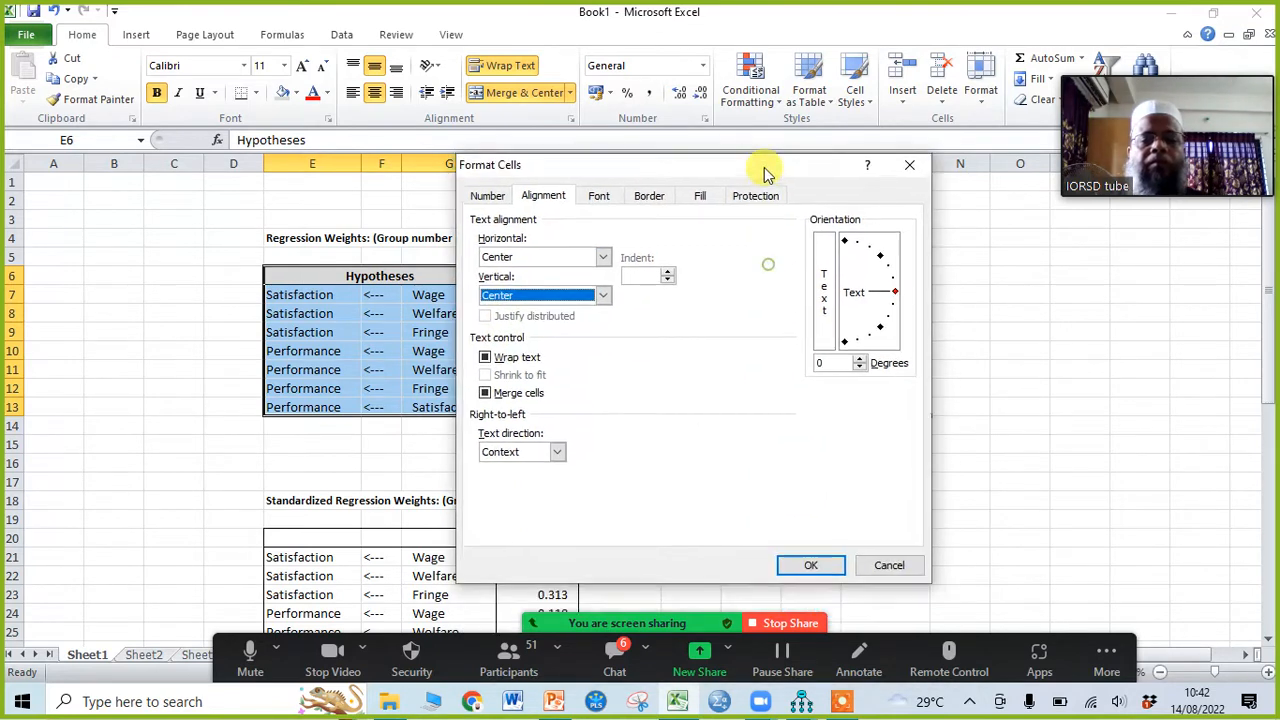
click(811, 565)
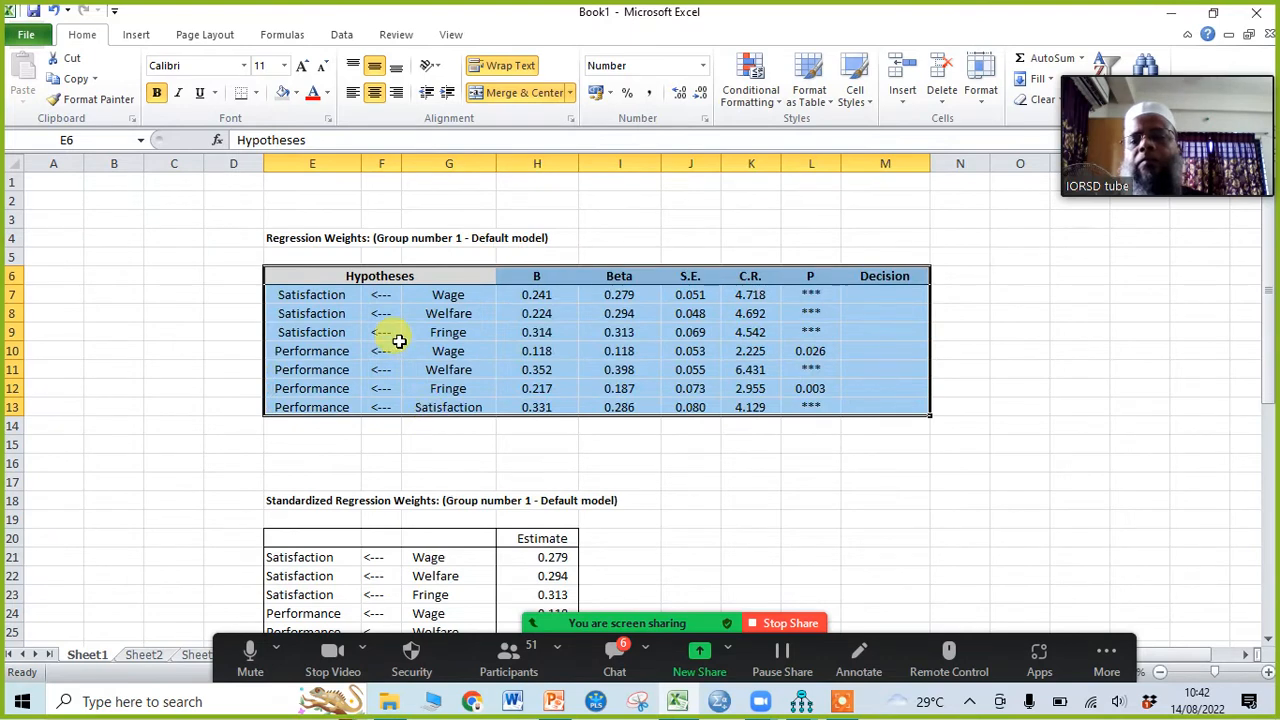
click(1083, 405)
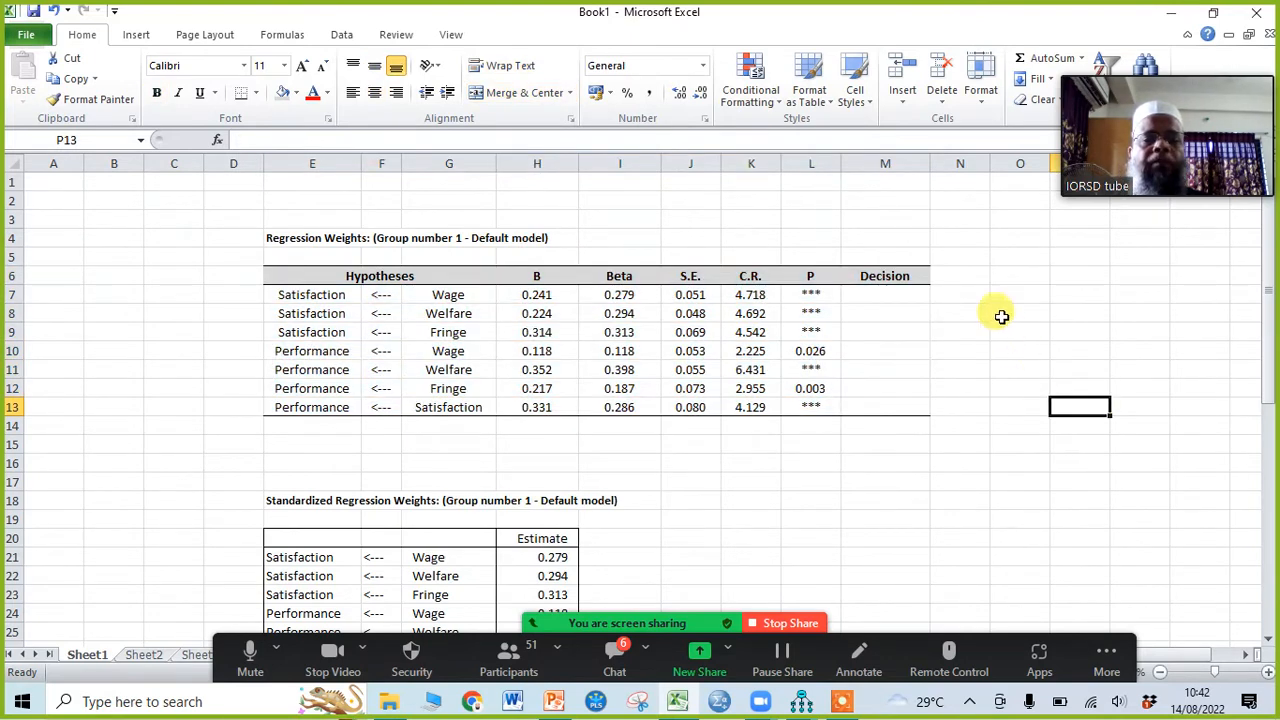
Slightly widen the Decision column M and slightly narrow column E
drag(930, 163, 940, 163)
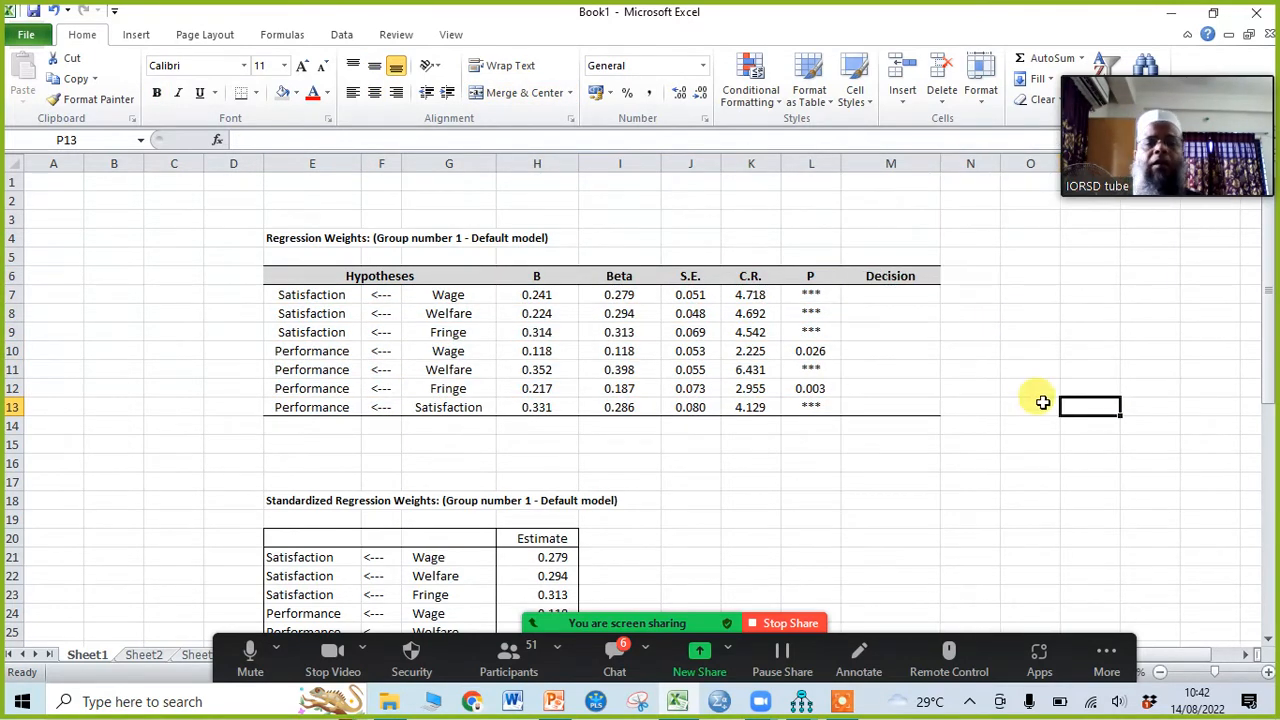
click(966, 494)
drag(364, 164, 353, 172)
click(1008, 322)
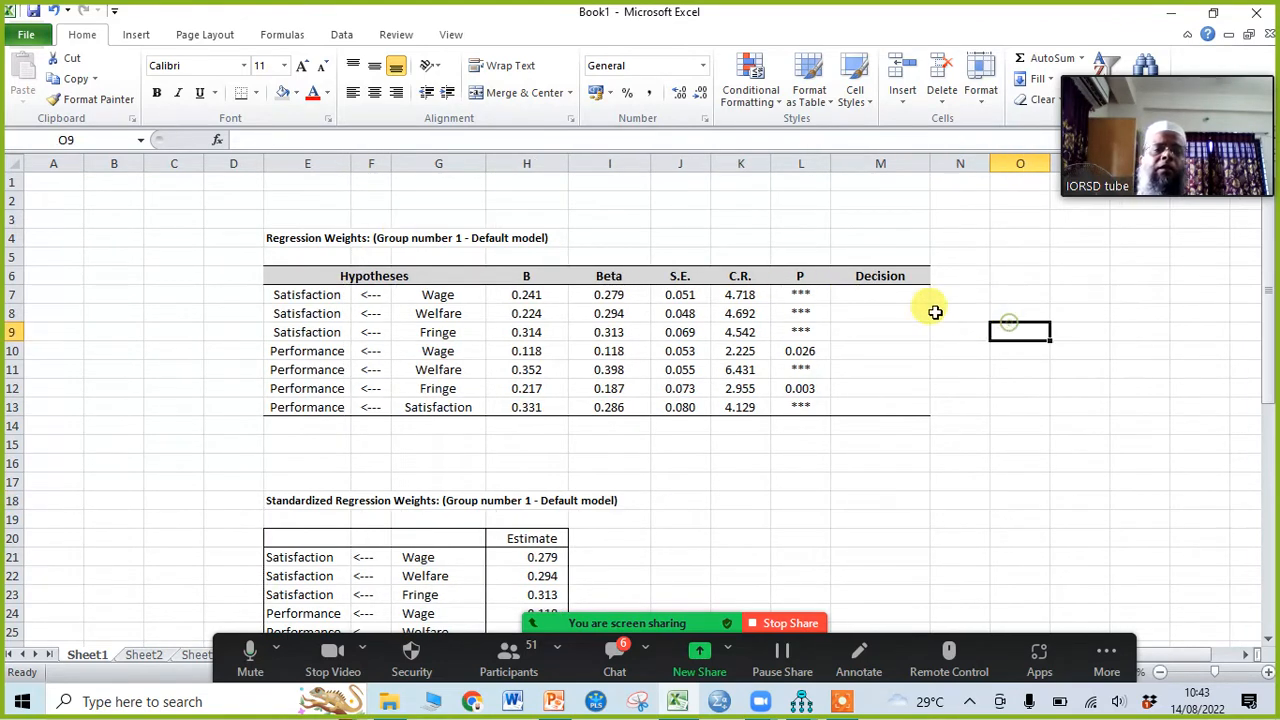
Enter Significant as the Decision for all seven hypotheses in cells M7:M13
click(440, 296)
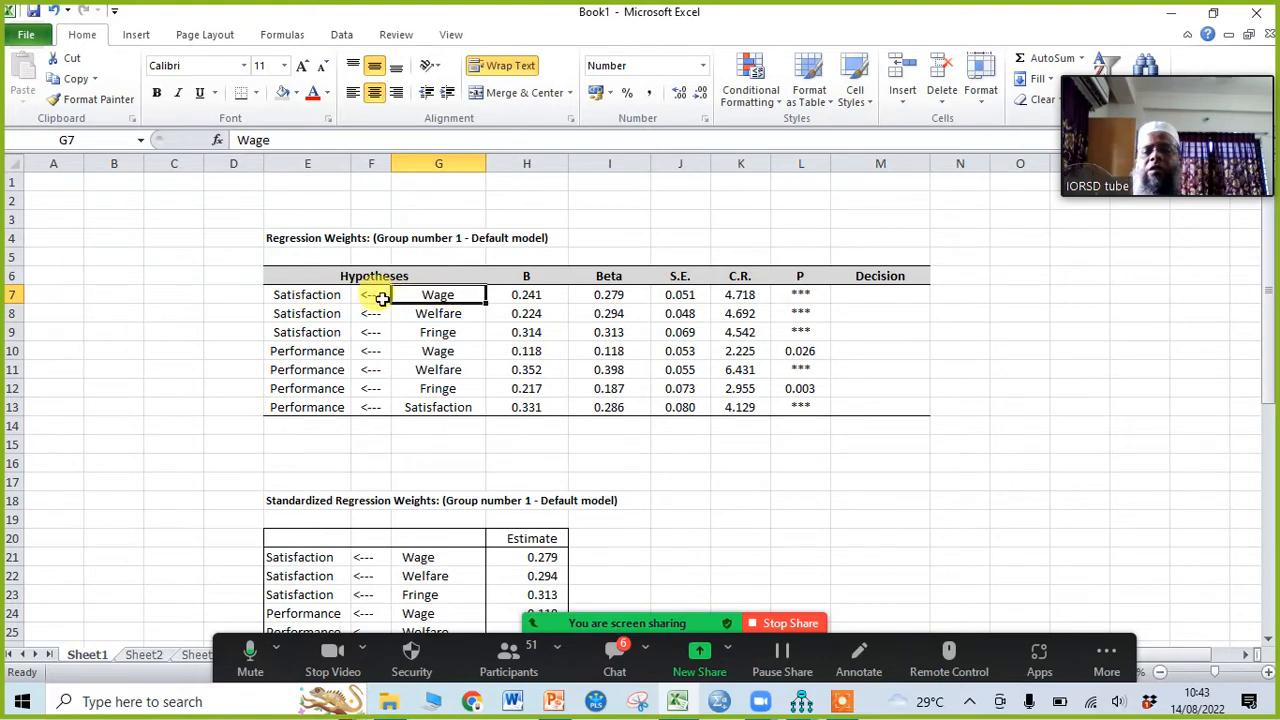
click(876, 299)
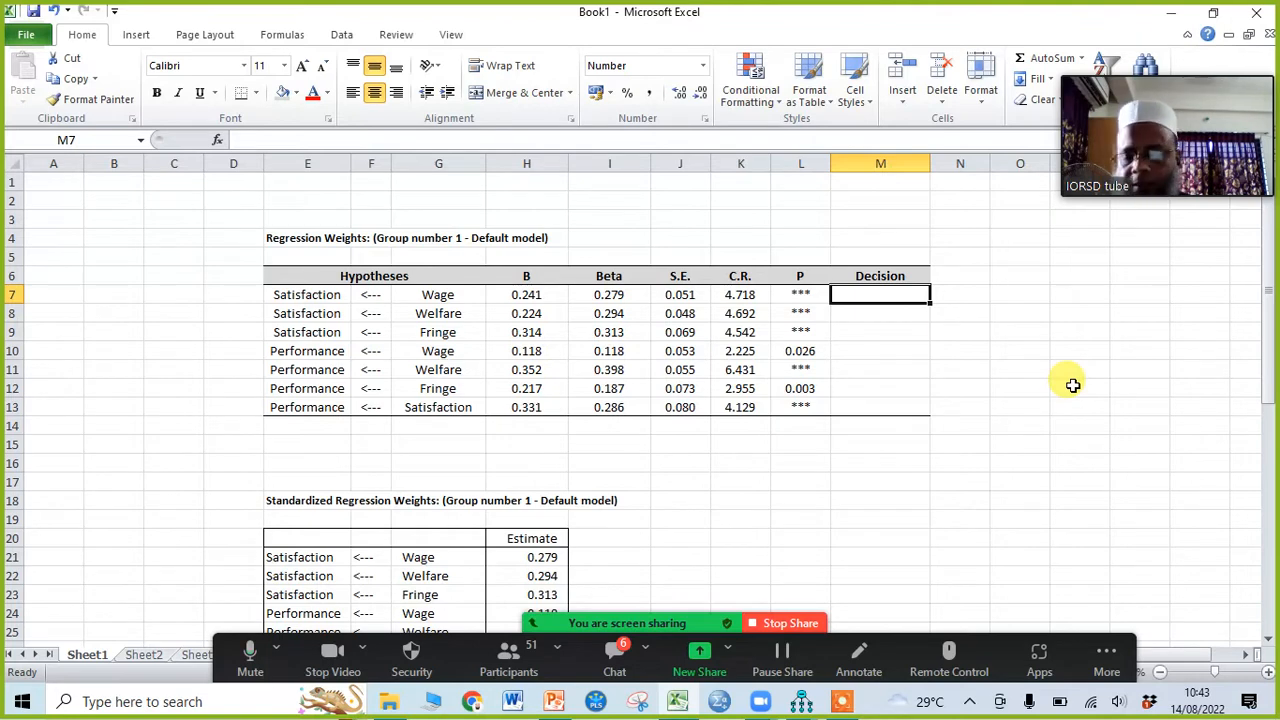
text(Significant)
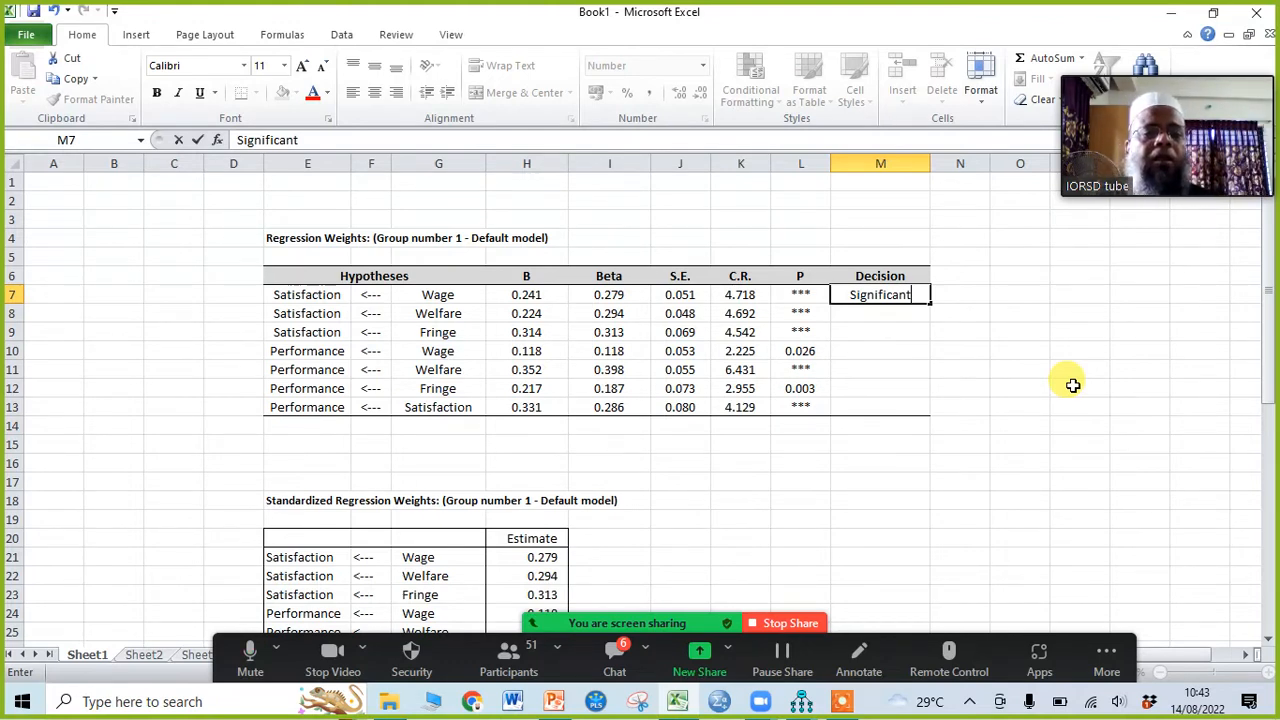
click(907, 322)
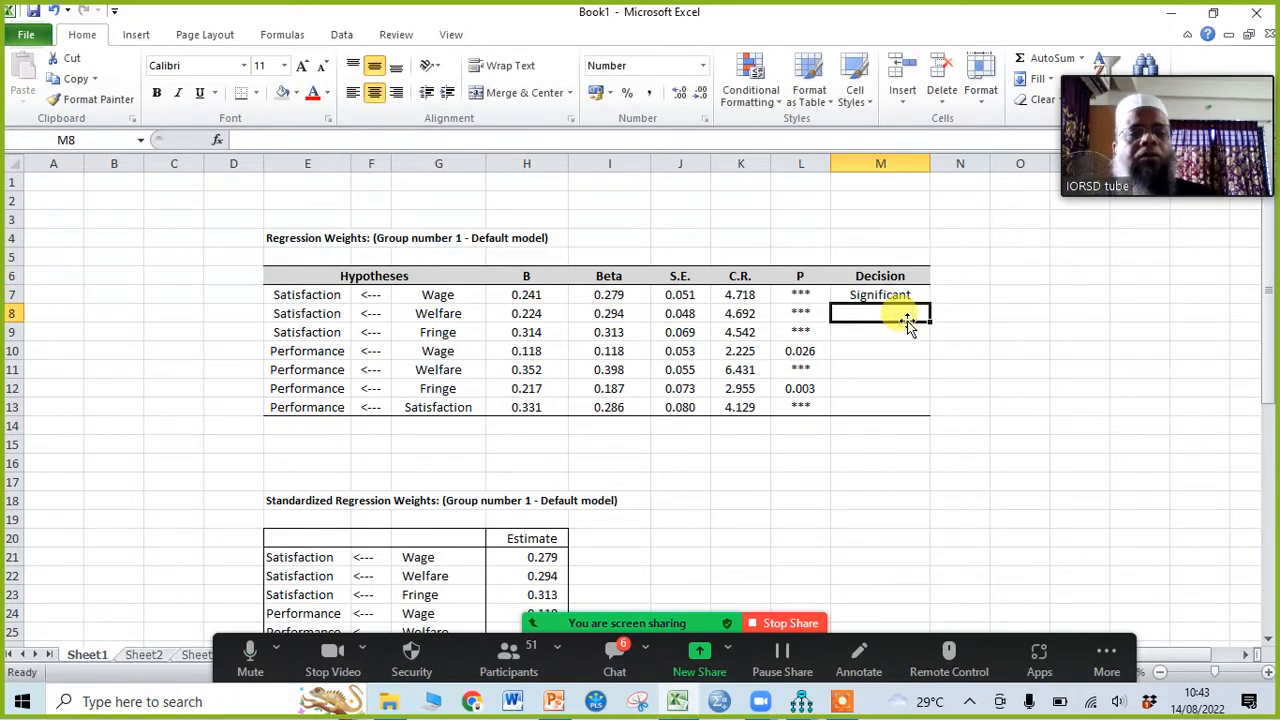
text(s)
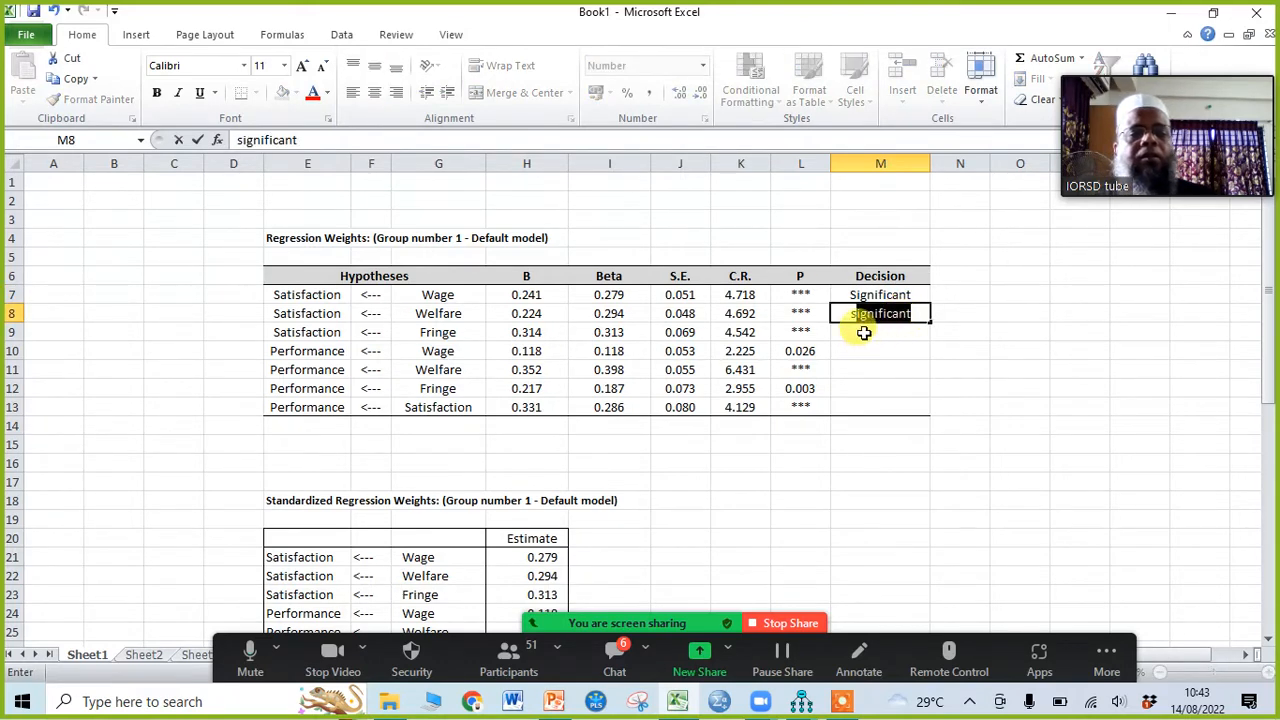
click(864, 332)
text(significant)
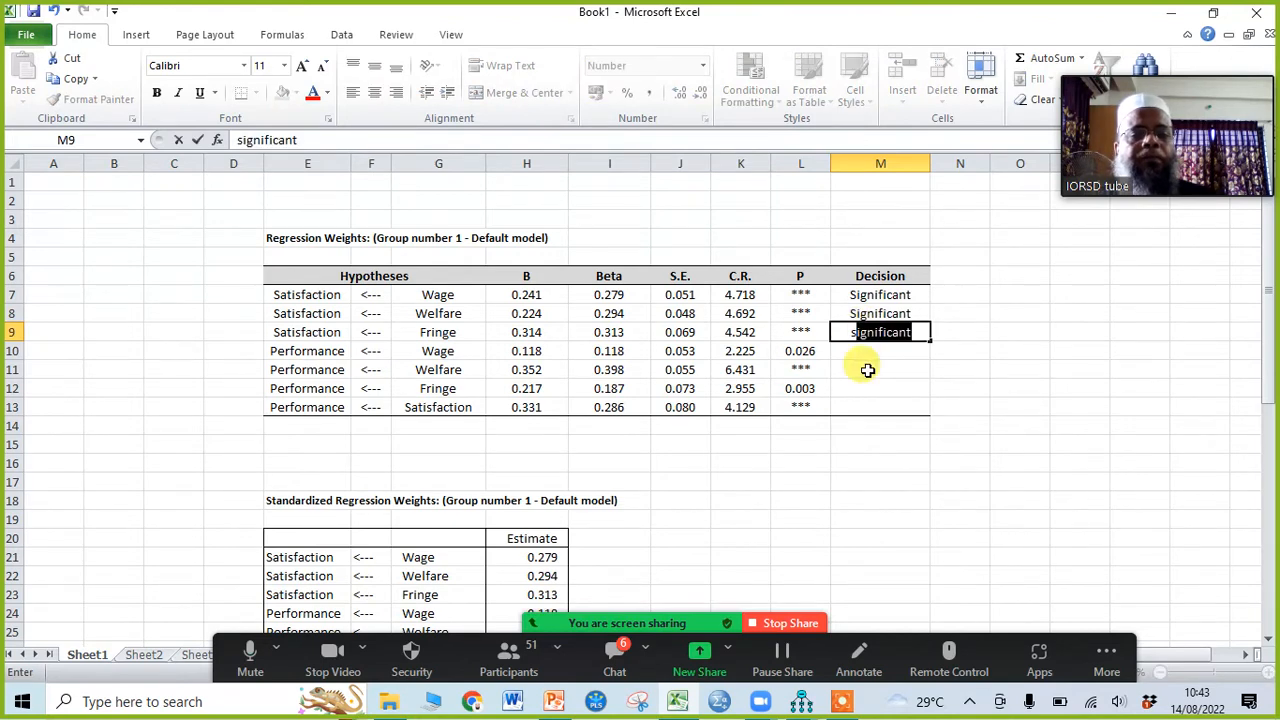
click(849, 350)
text(significant)
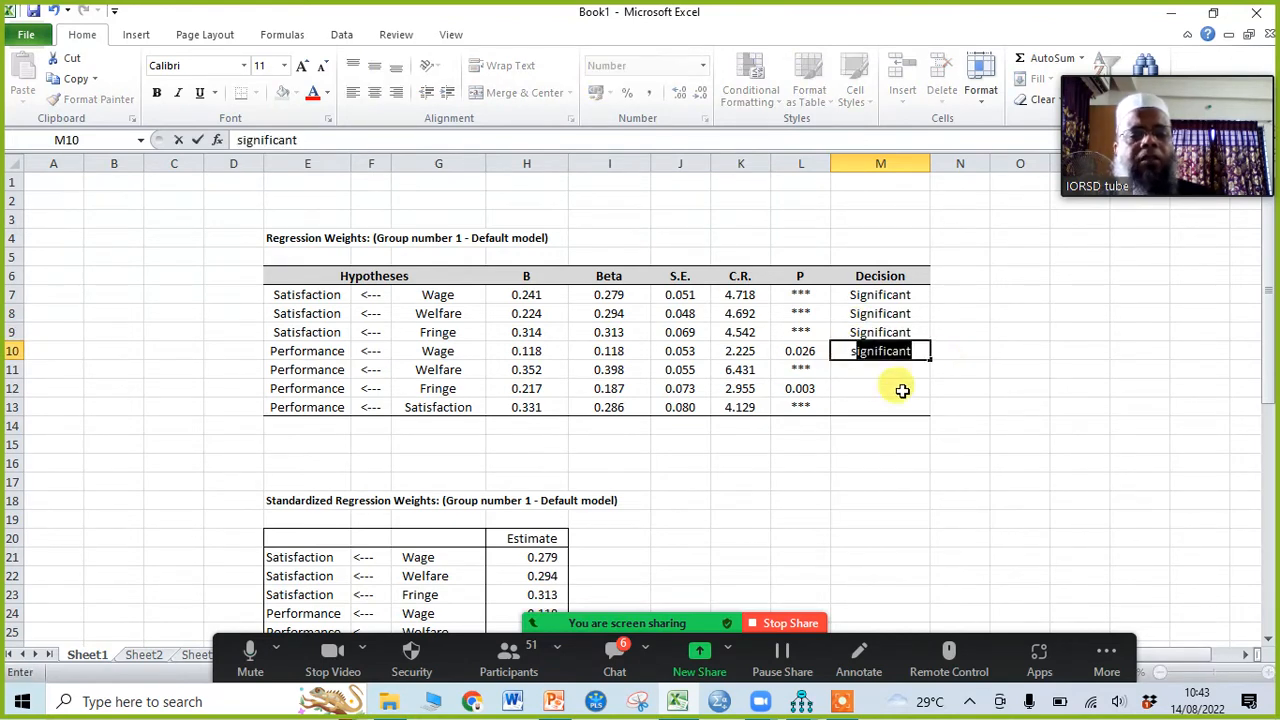
click(858, 372)
key(Return)
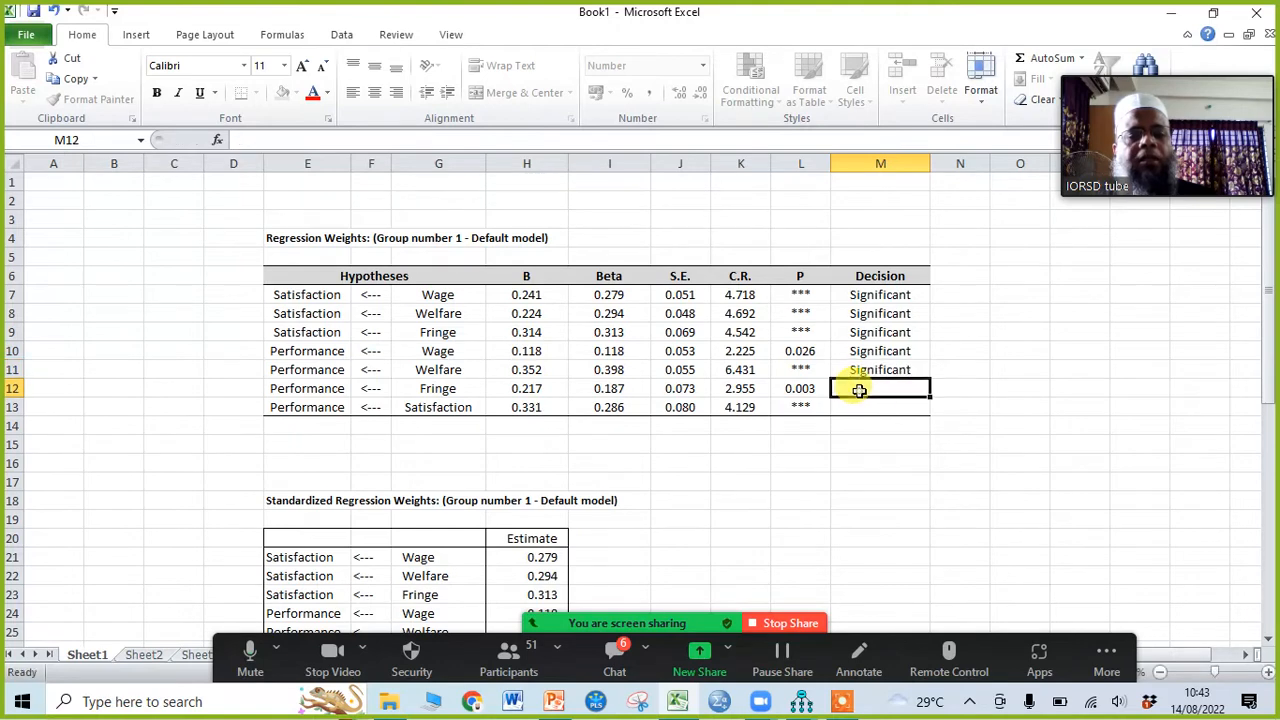
text(s)
key(Return)
text(s)
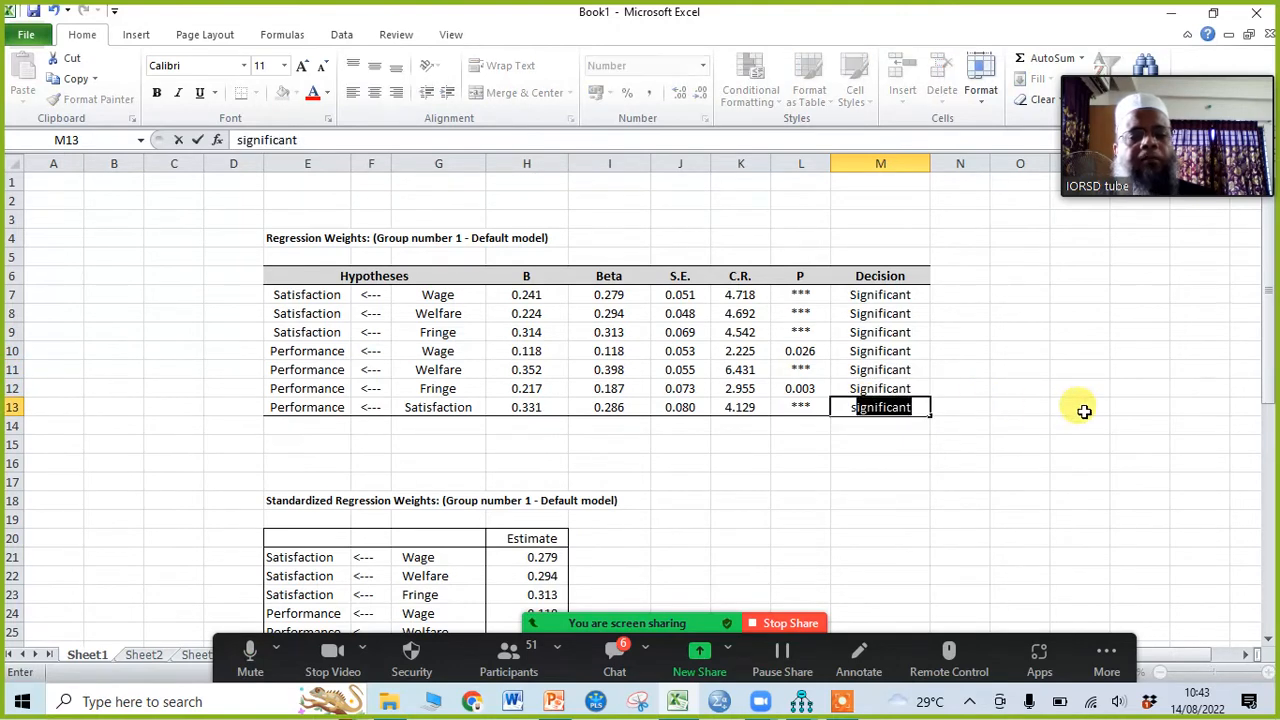
click(965, 466)
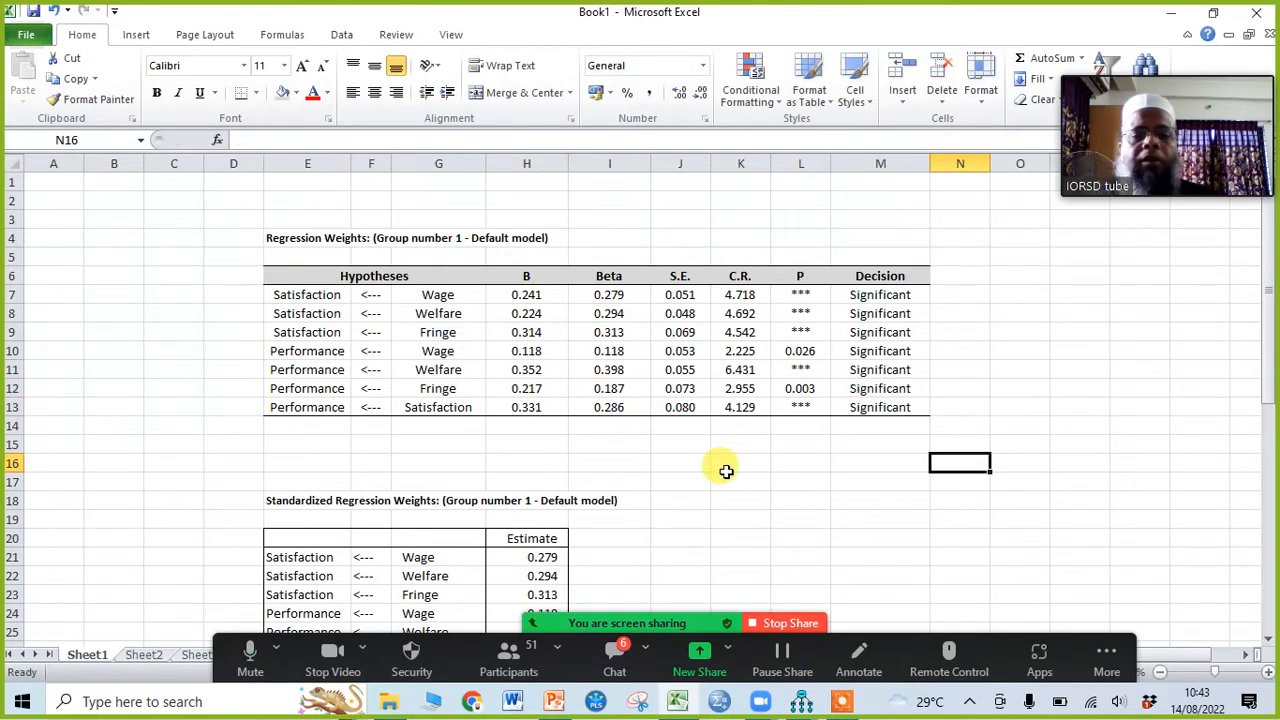
click(726, 468)
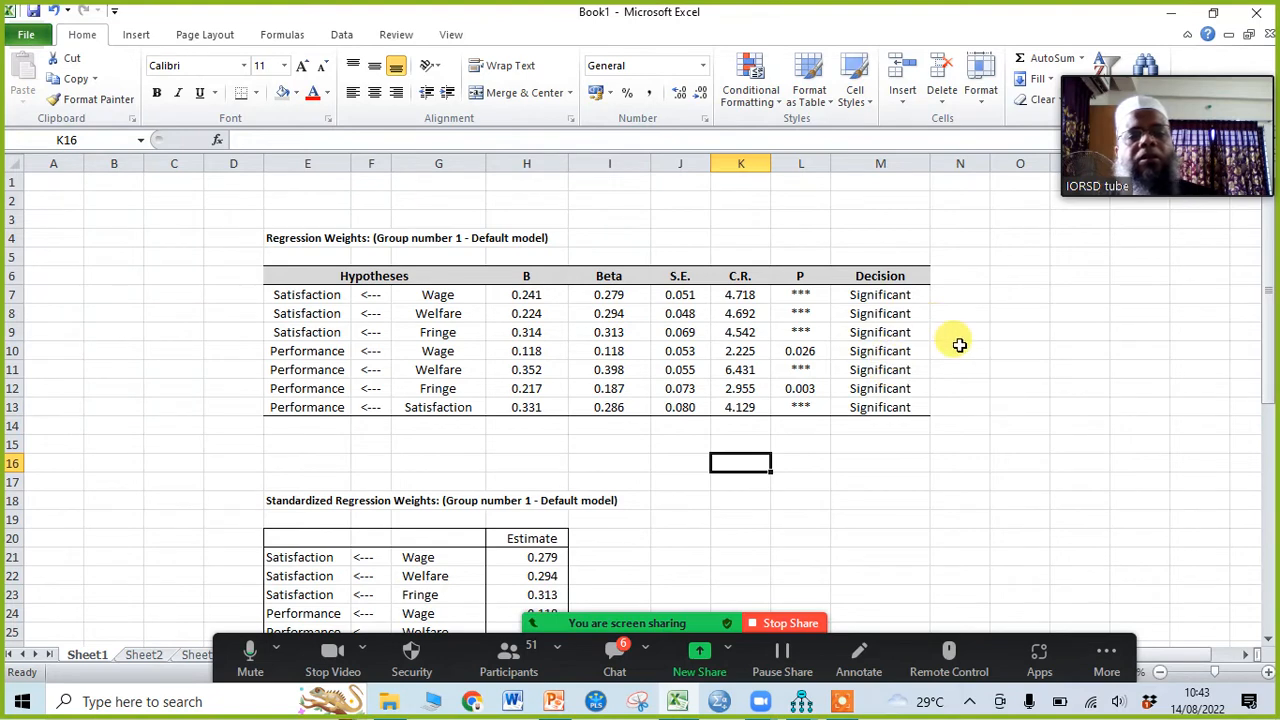
click(615, 350)
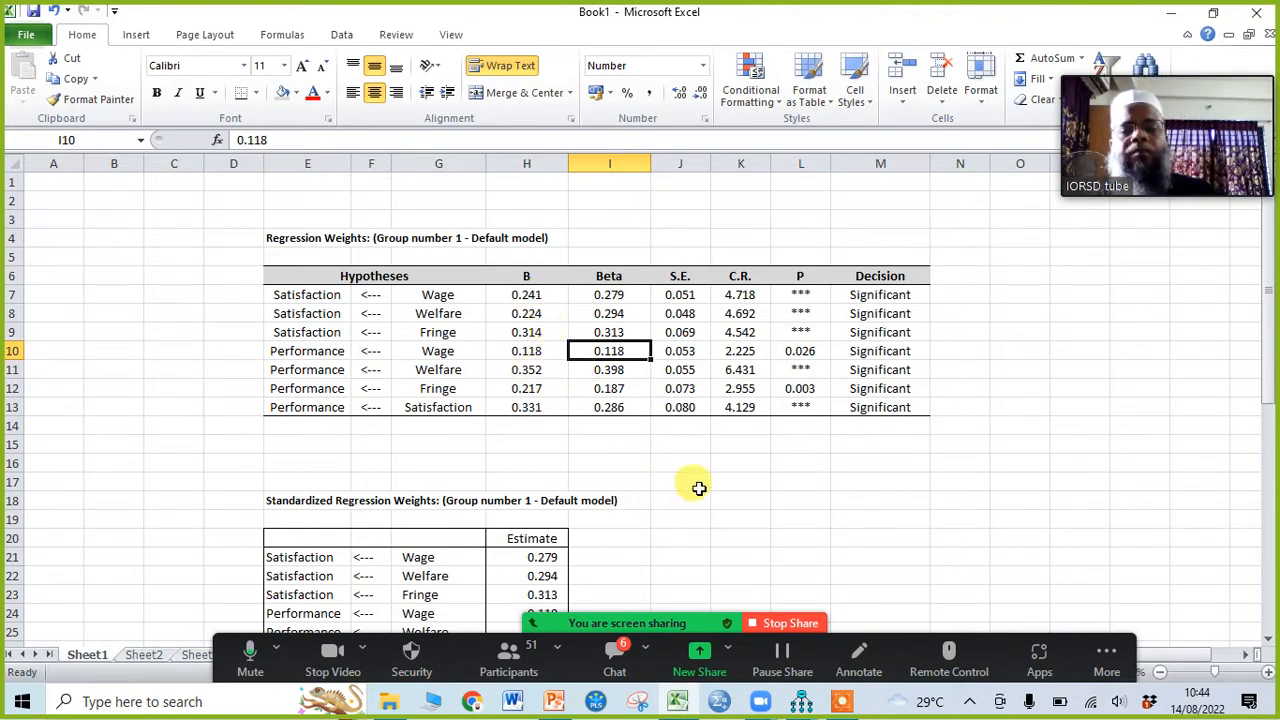
click(884, 479)
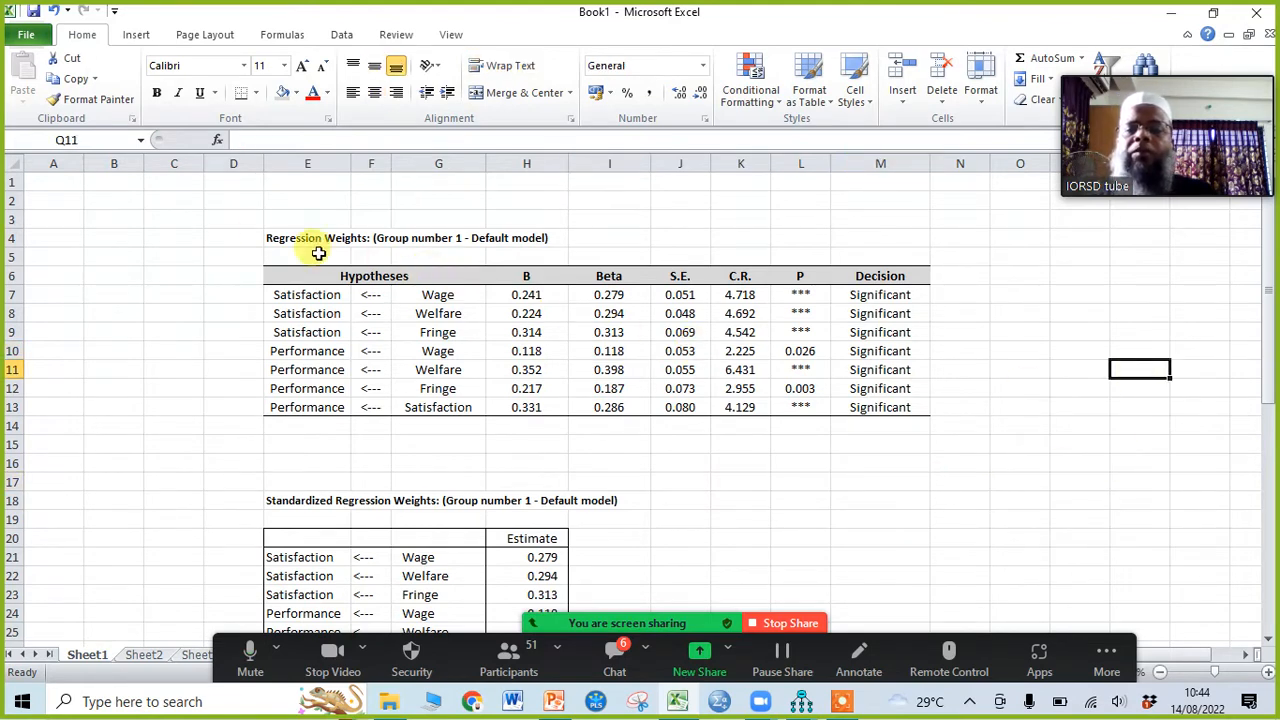
Replace the table title in E4 with Path Cofficient (Direct Effect) Results and remove its bold formatting
click(279, 237)
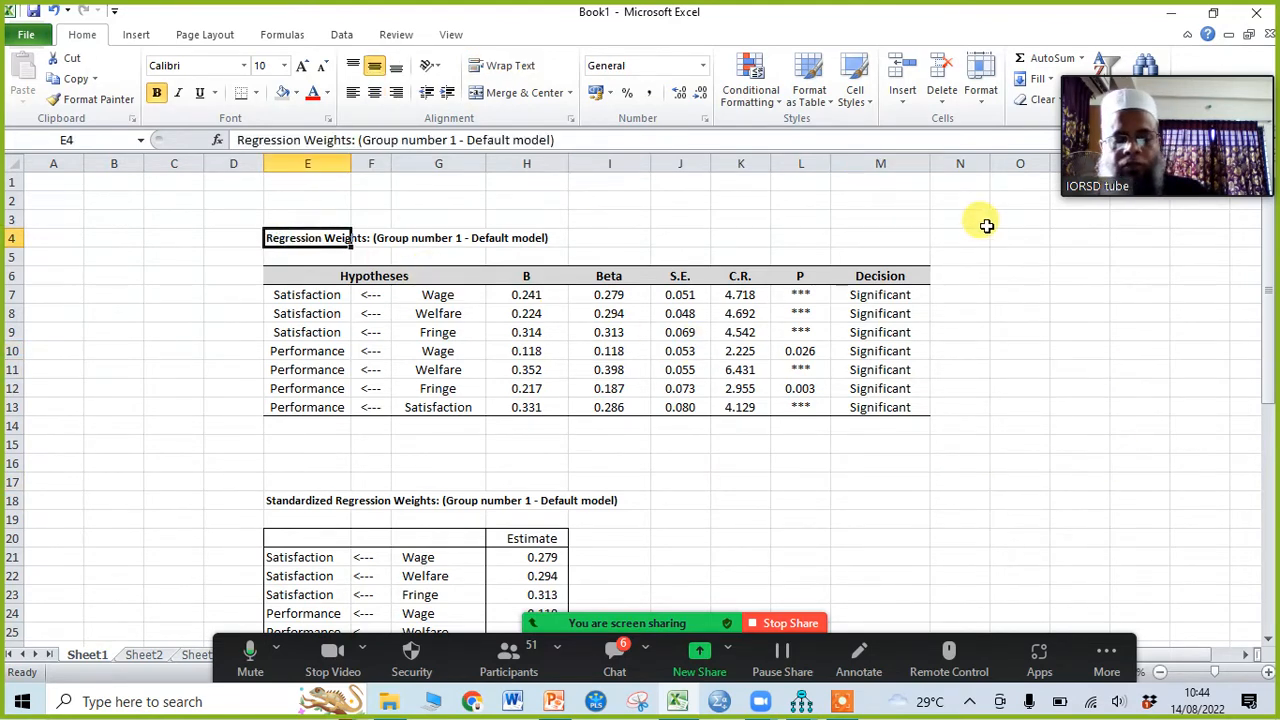
text(Path)
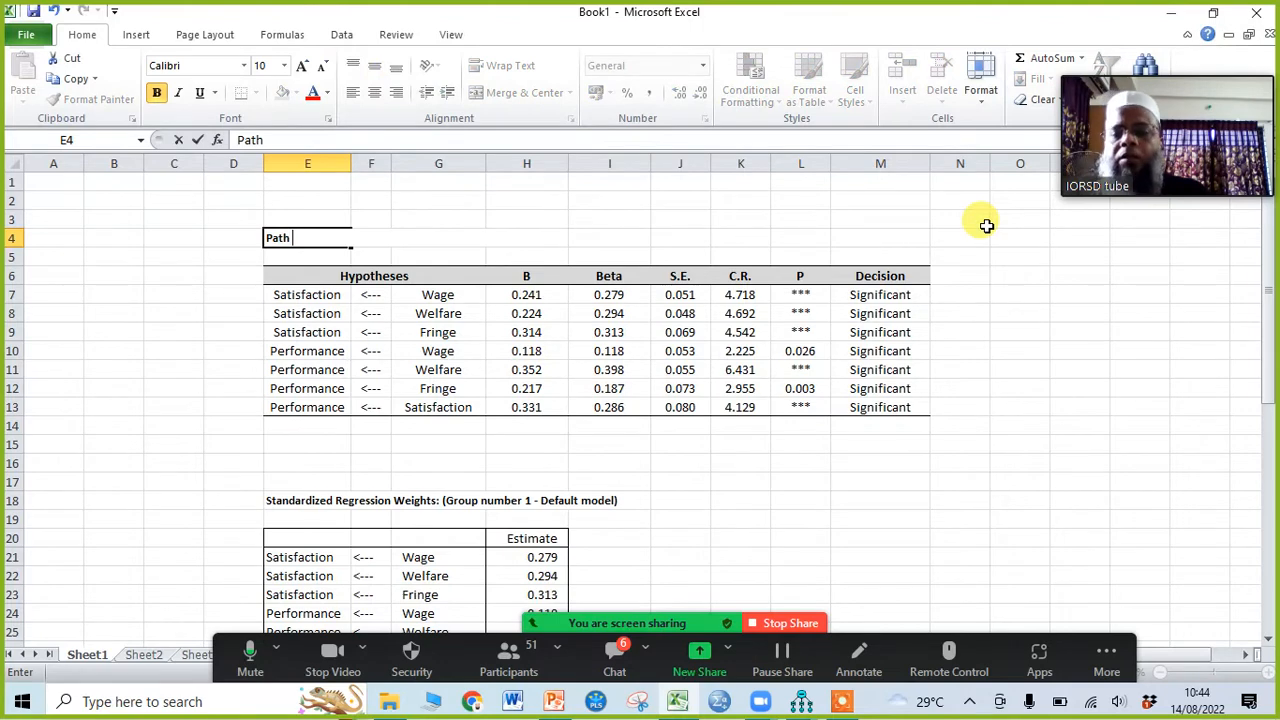
text( Cof)
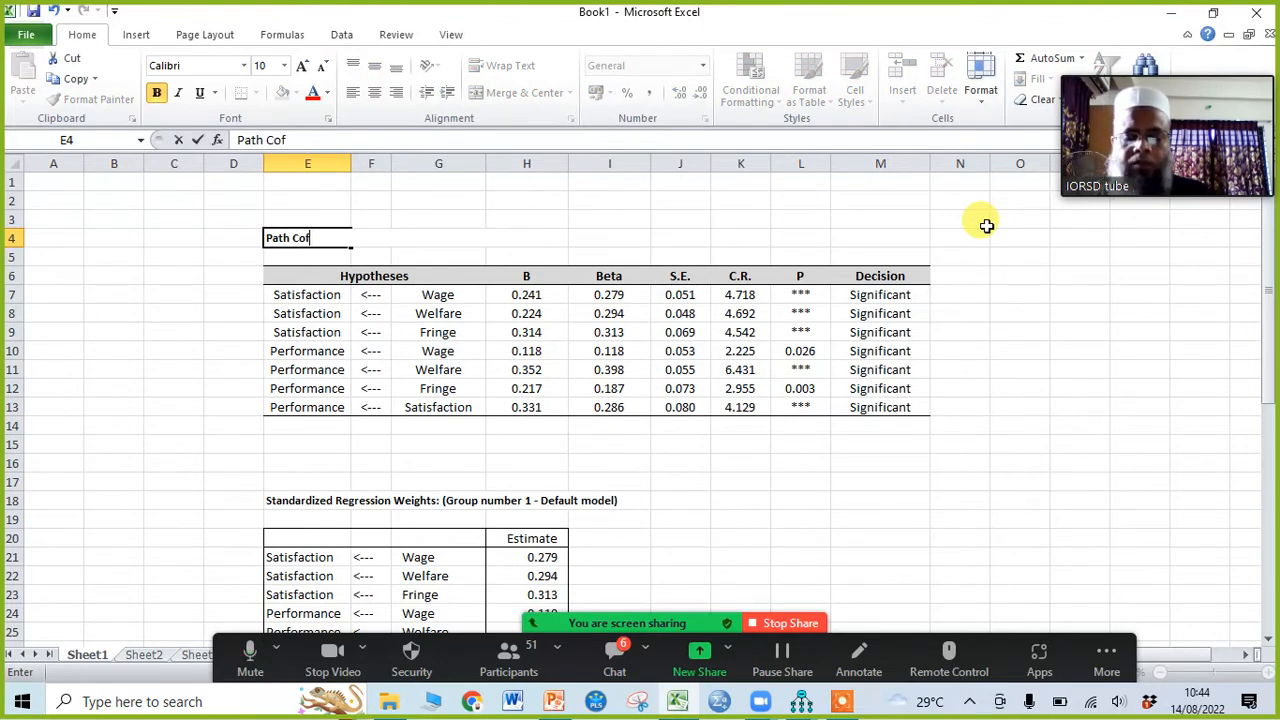
text(ficient )
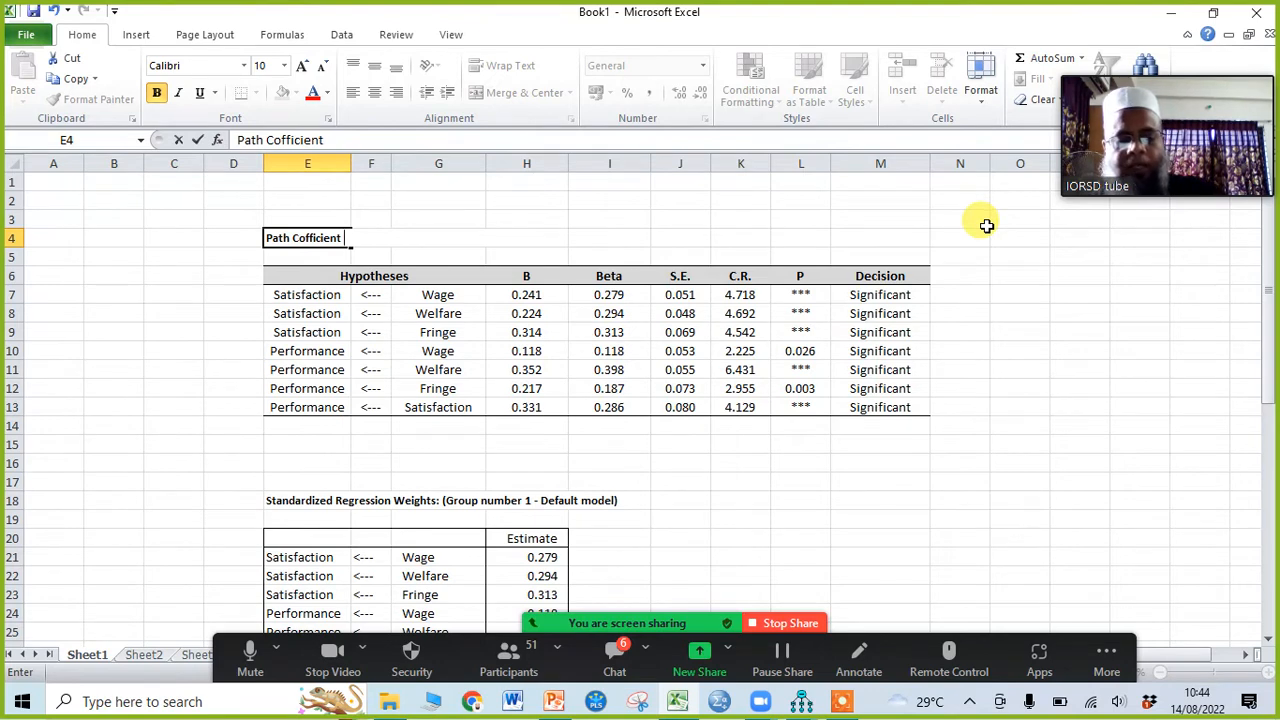
text((D)
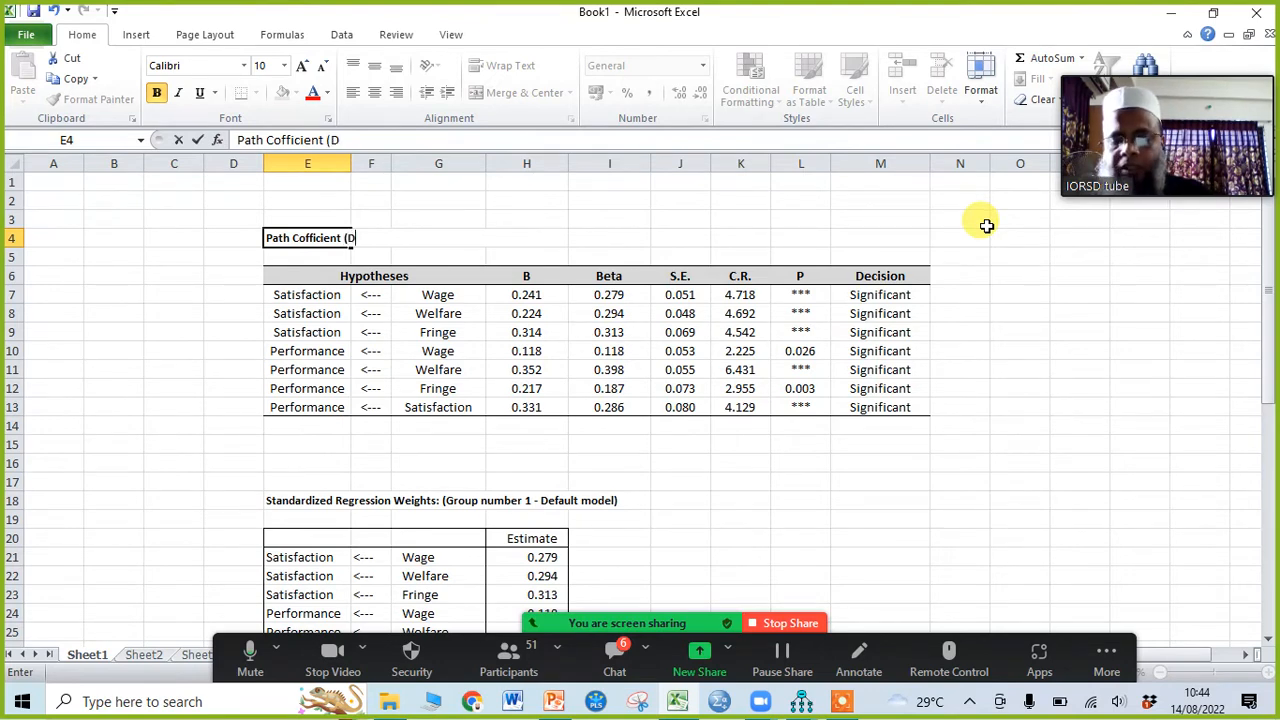
text(irect)
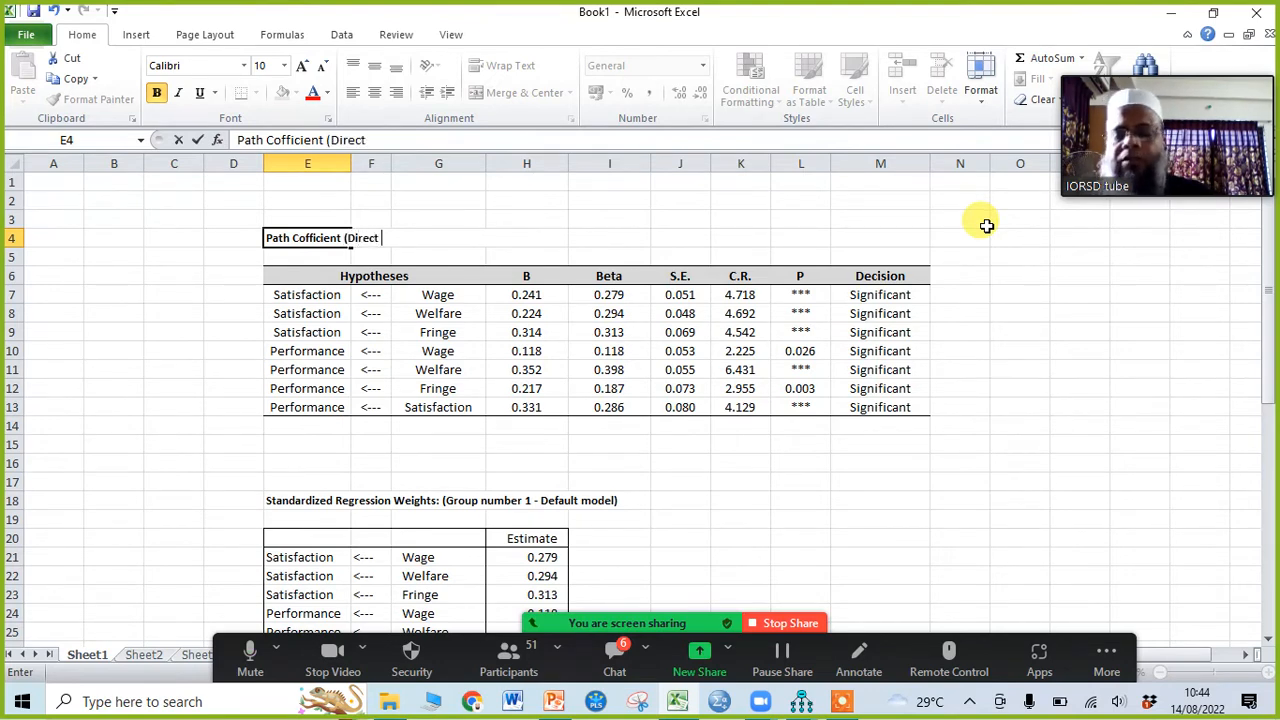
text( Effect)
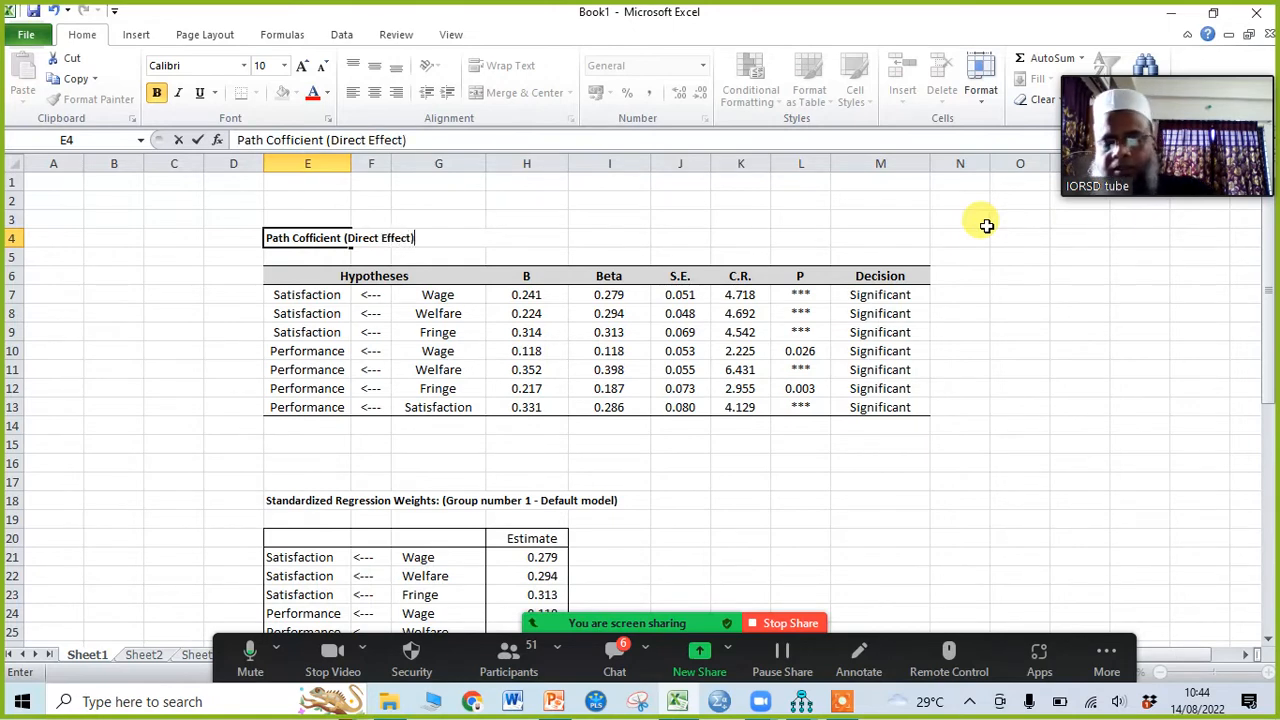
text() Res)
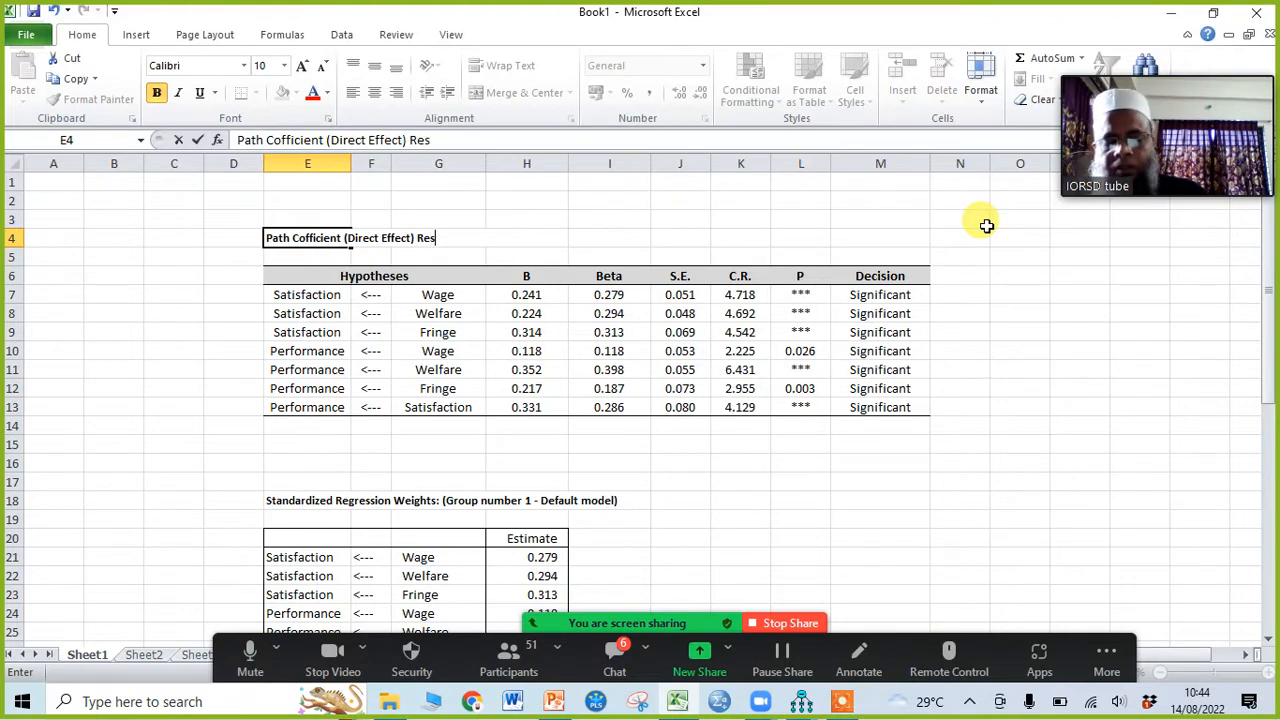
text(ults)
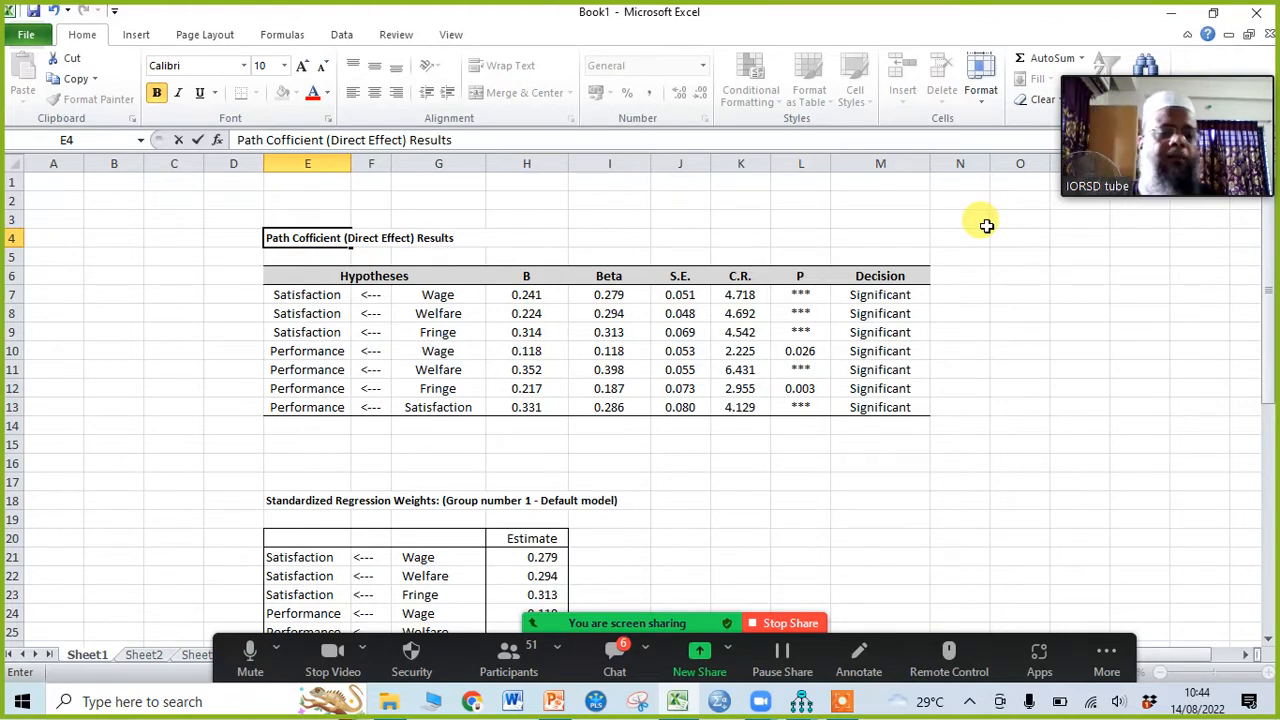
click(1138, 404)
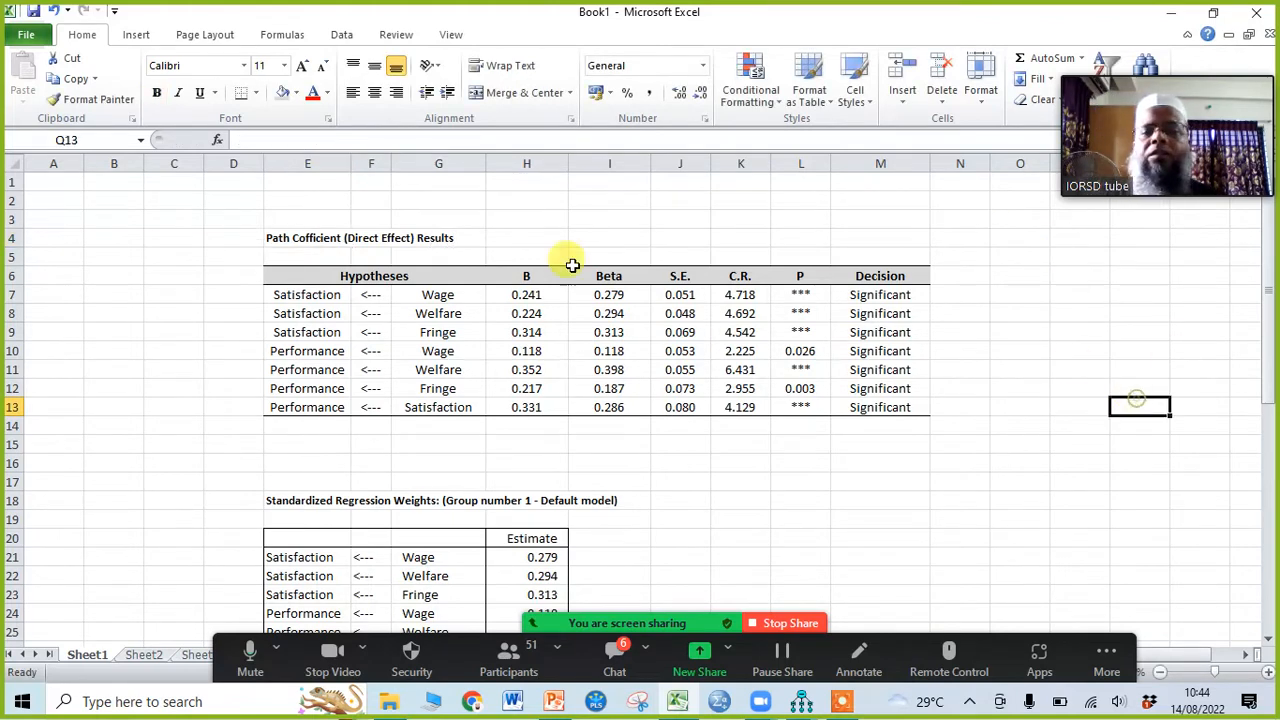
click(290, 238)
click(163, 96)
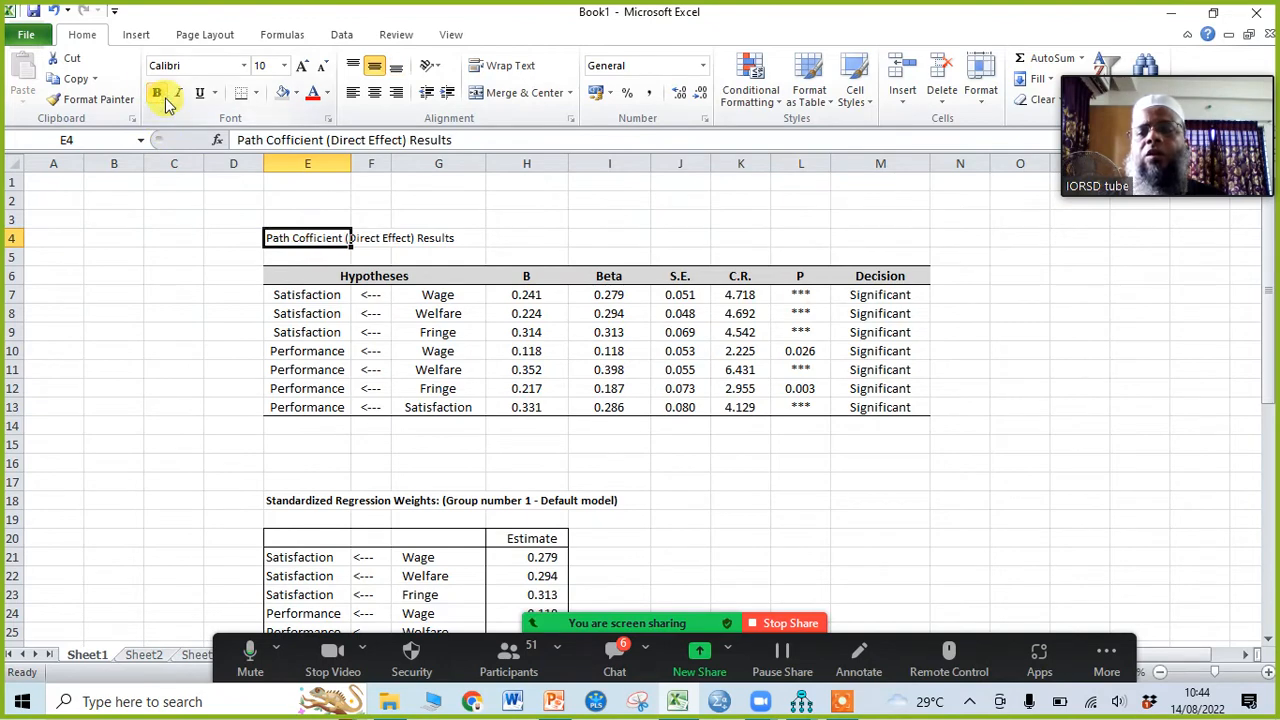
Make the table title in cell E4 bold
click(163, 96)
click(836, 478)
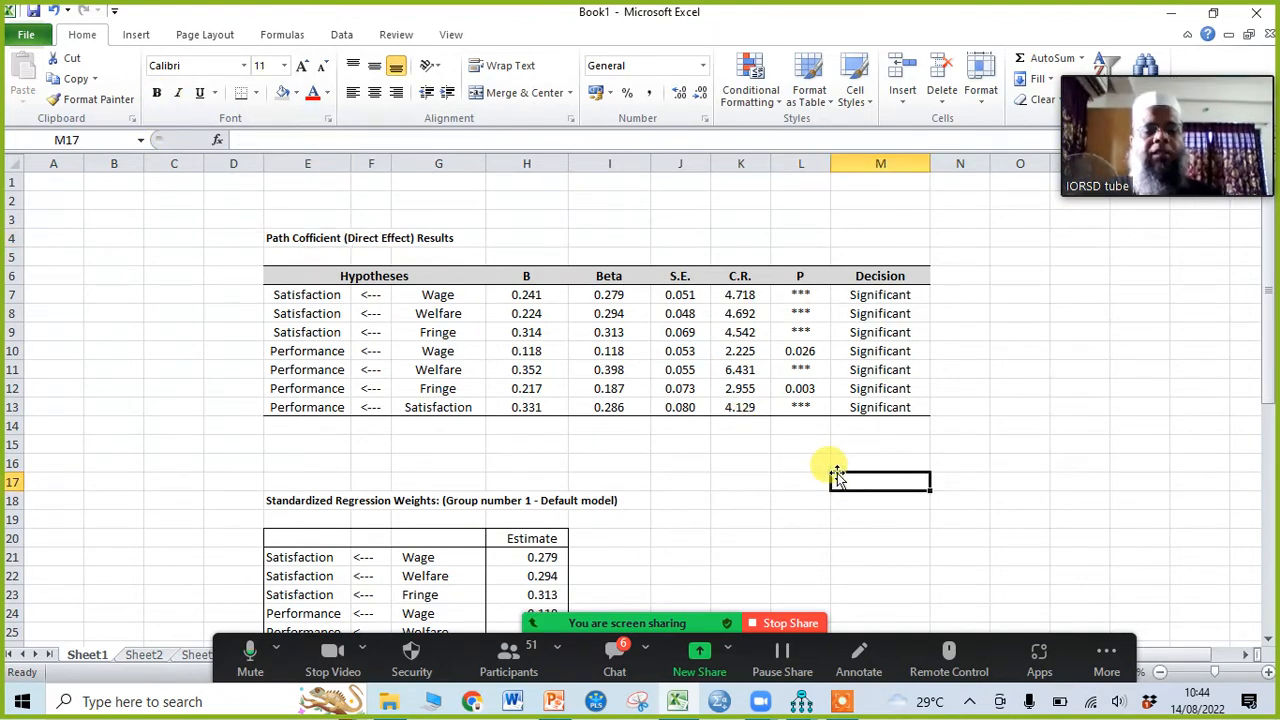
Switch to Amos, copy the structural model diagram with standardized estimates, and paste it into the blank Word document
click(801, 702)
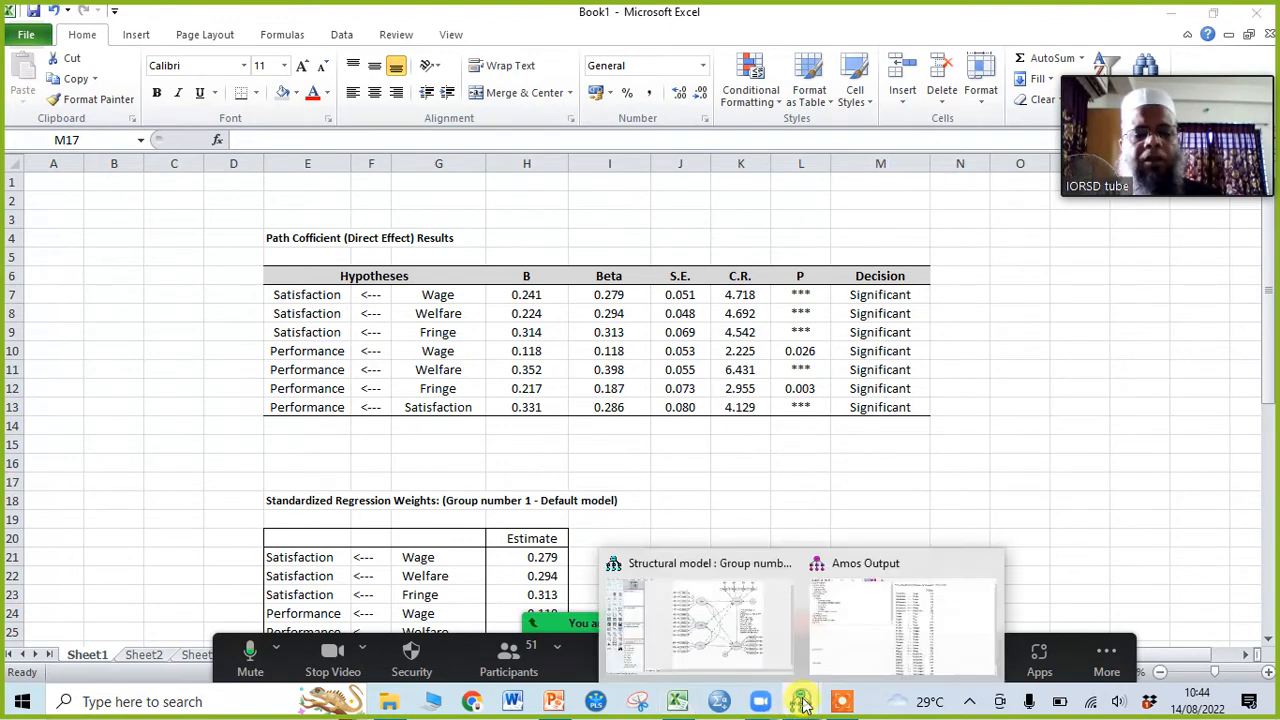
click(760, 620)
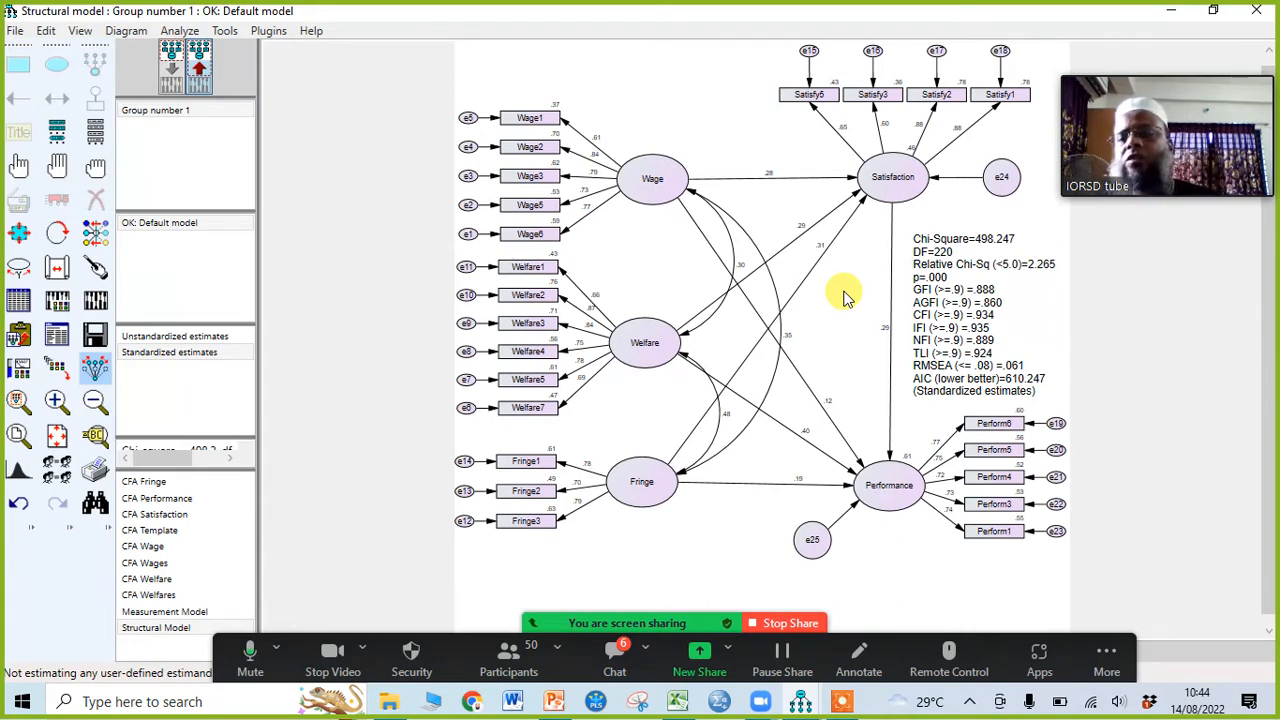
click(20, 336)
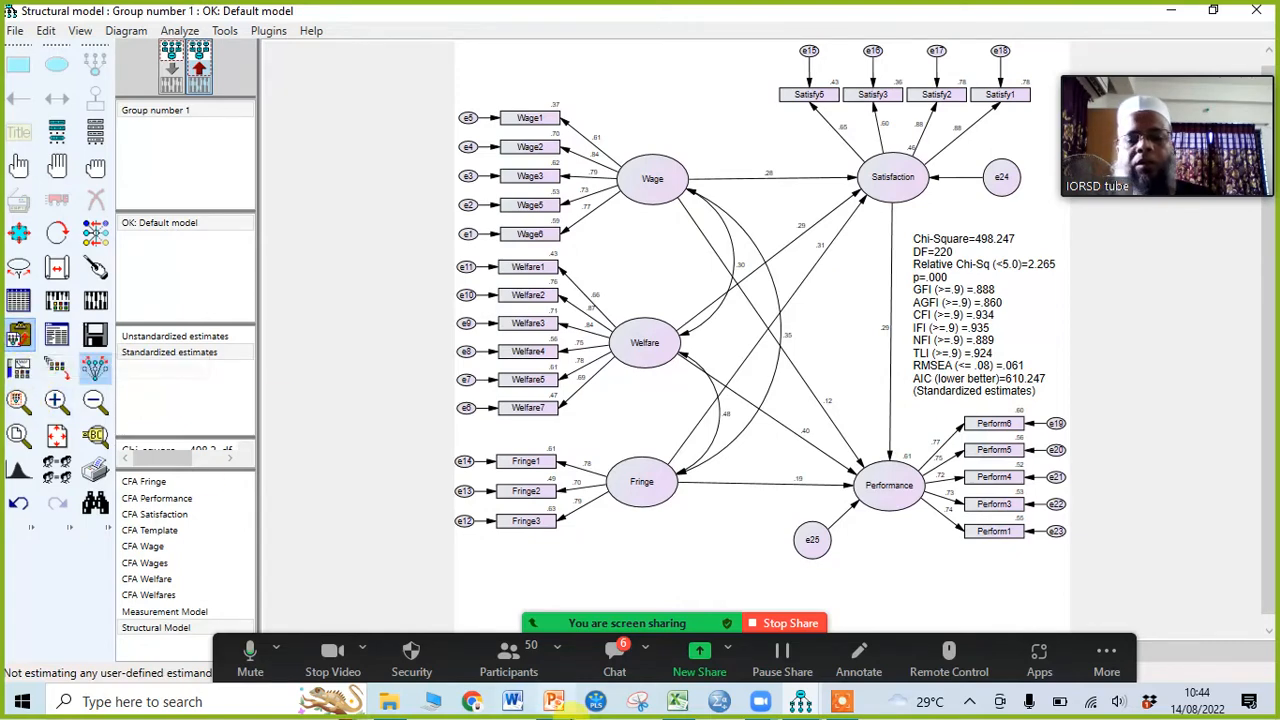
click(514, 706)
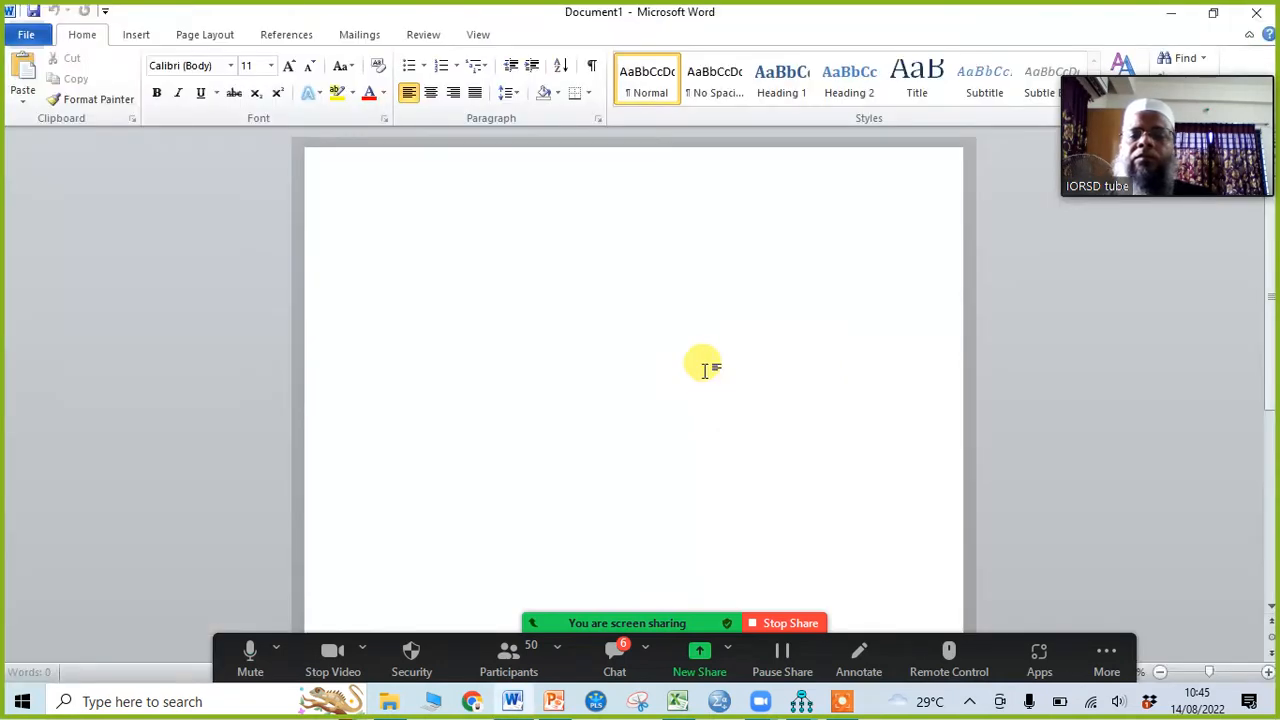
key(Return)
key(Return)
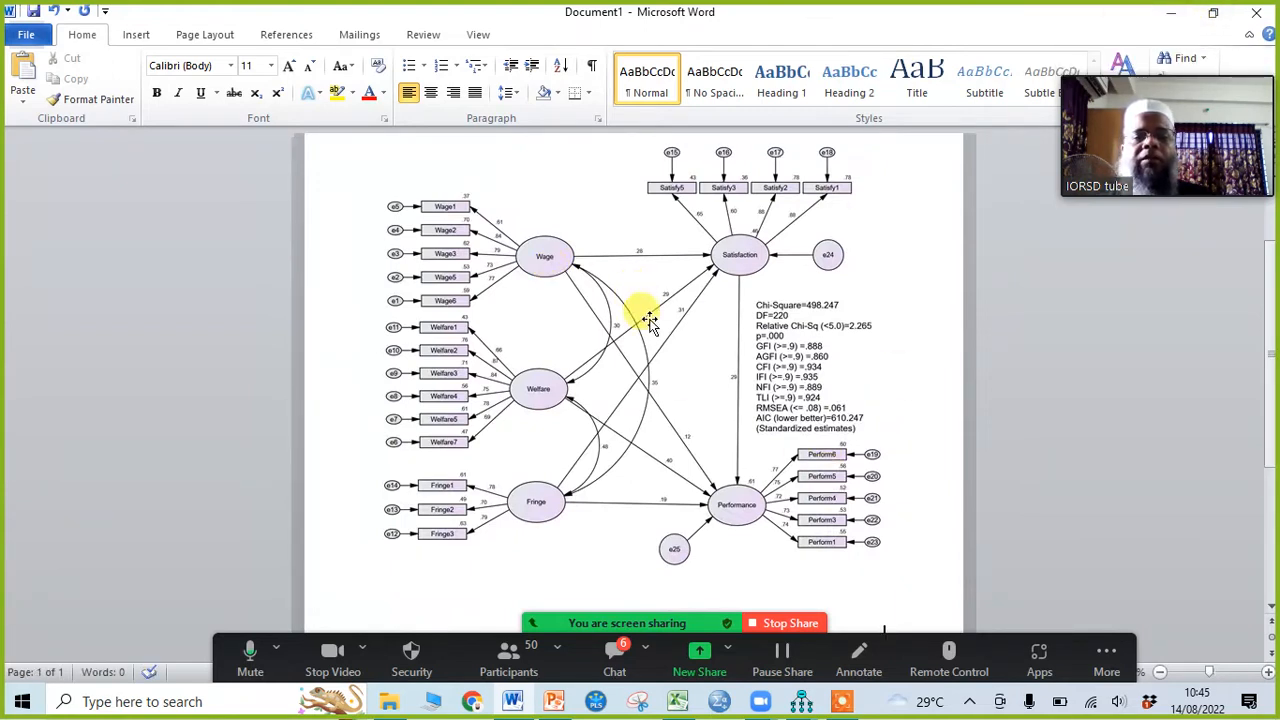
click(799, 288)
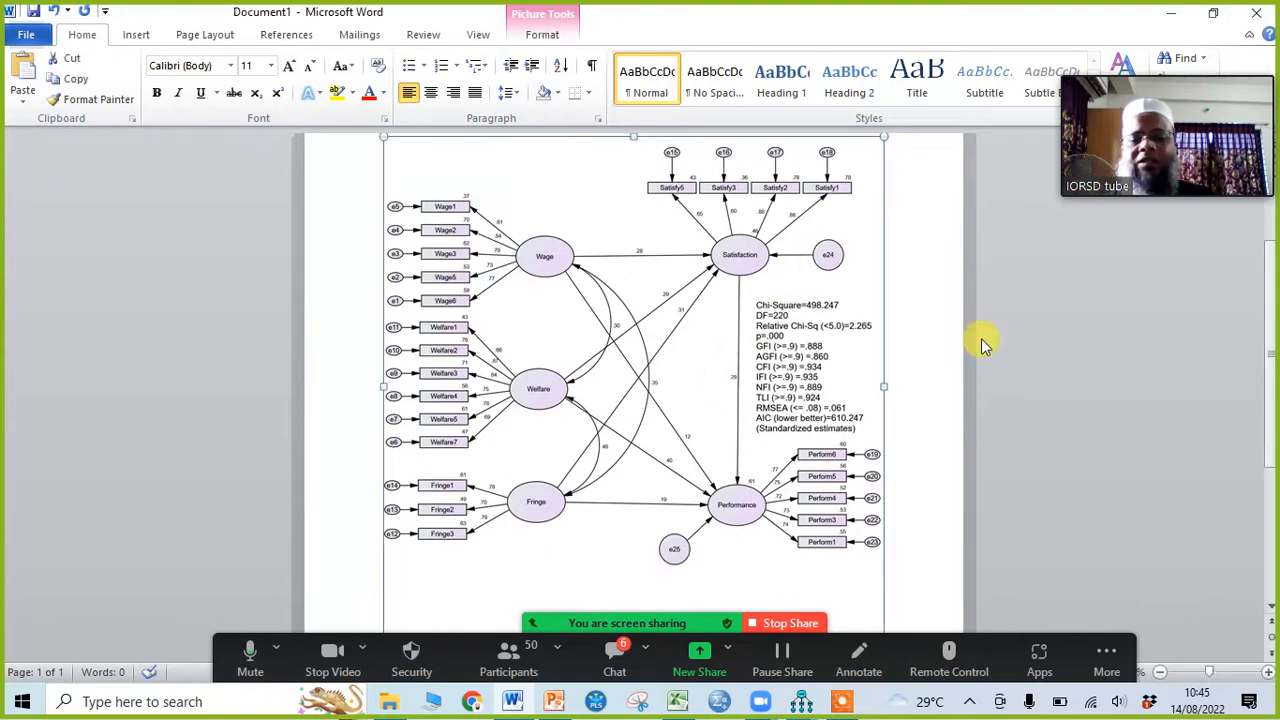
scroll(990, 343, down, 1)
scroll(918, 311, up, 2)
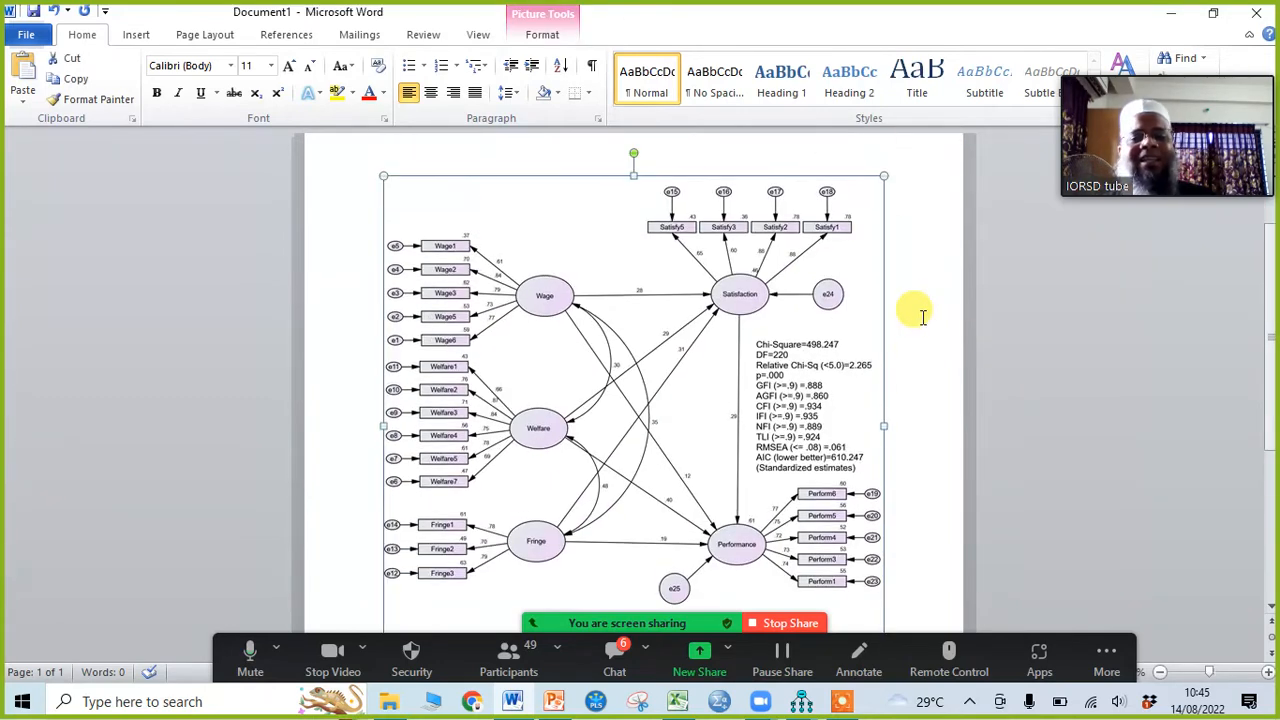
click(1170, 14)
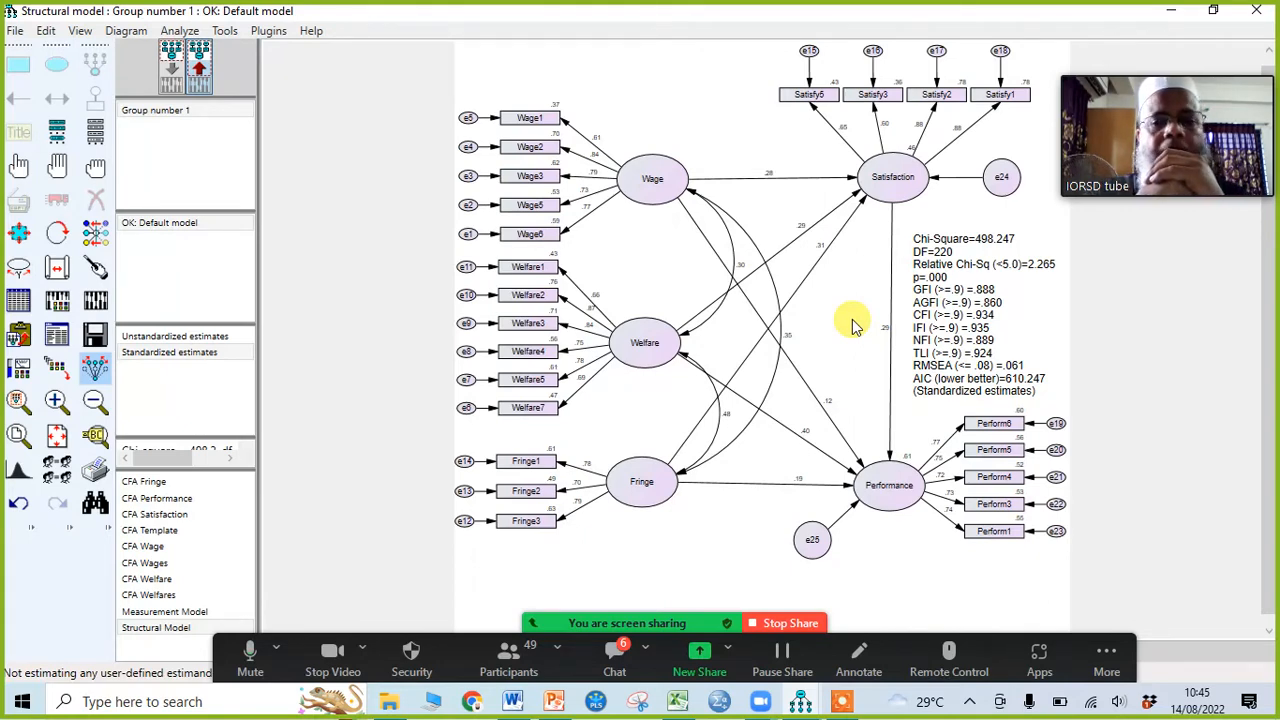
Copy the Amos structural model diagram again and paste it below the first picture in the Word document
click(22, 342)
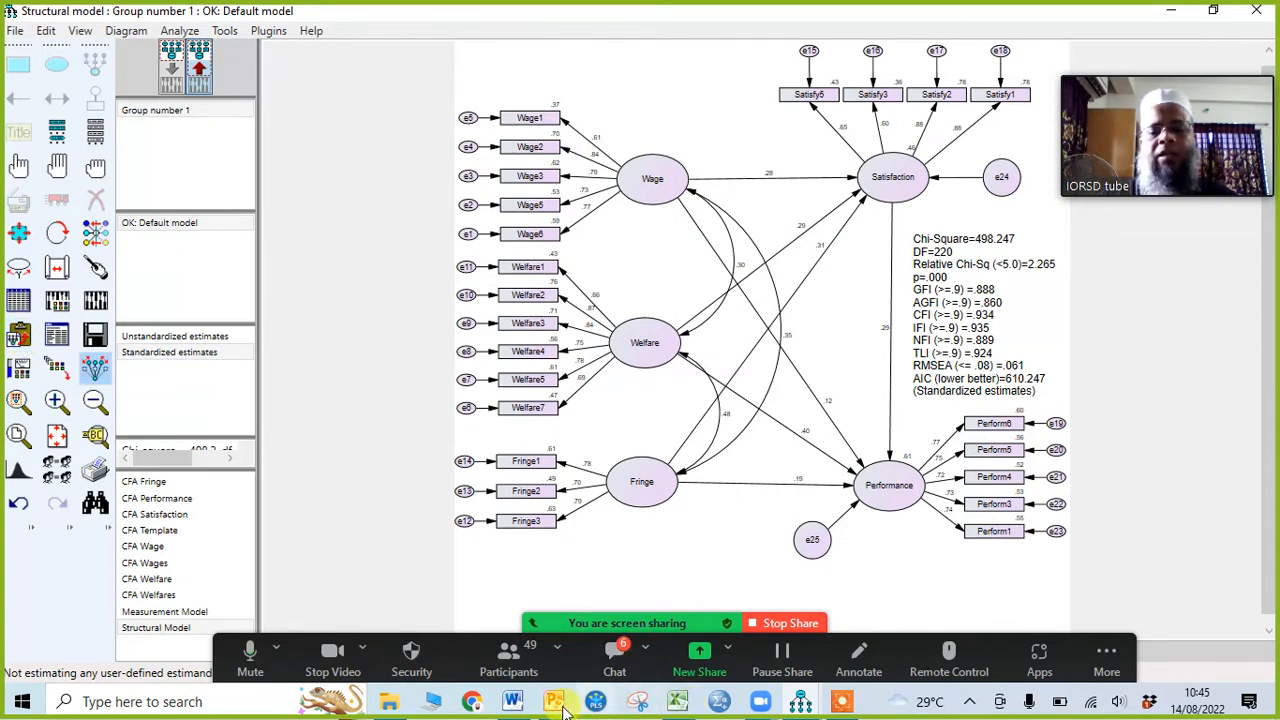
click(512, 701)
key(ctrl+v)
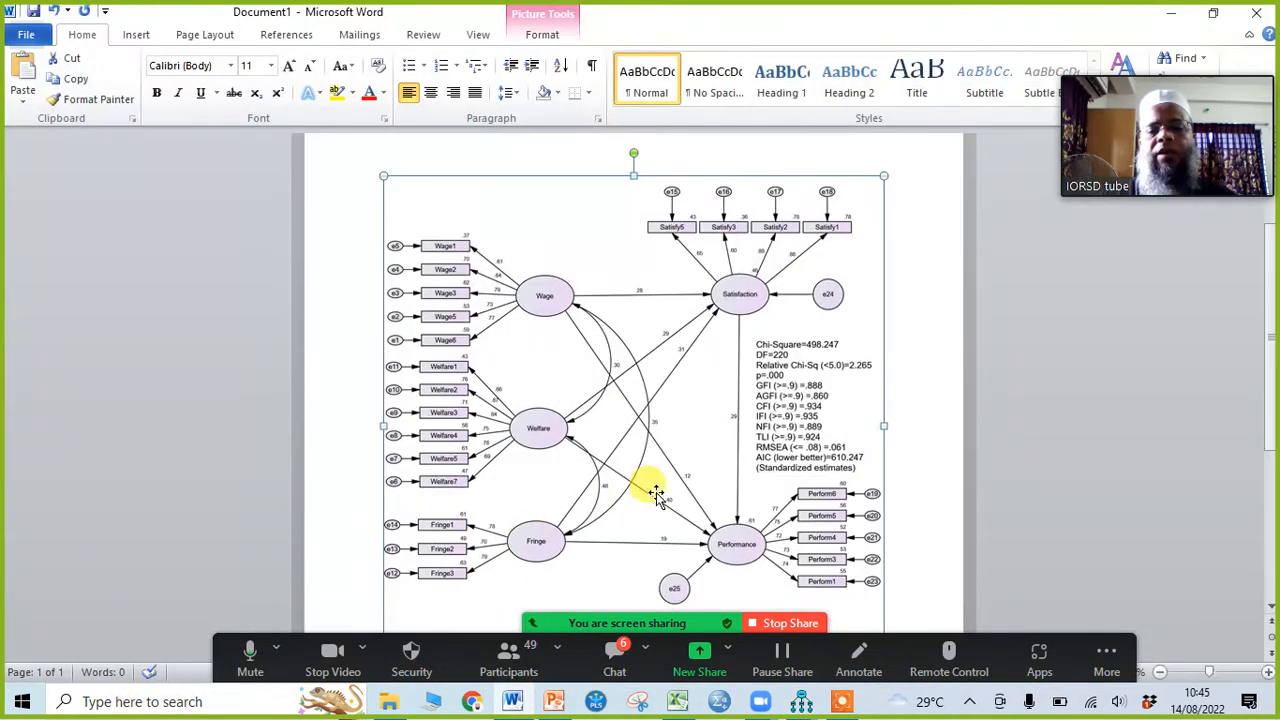
scroll(655, 495, down, 5)
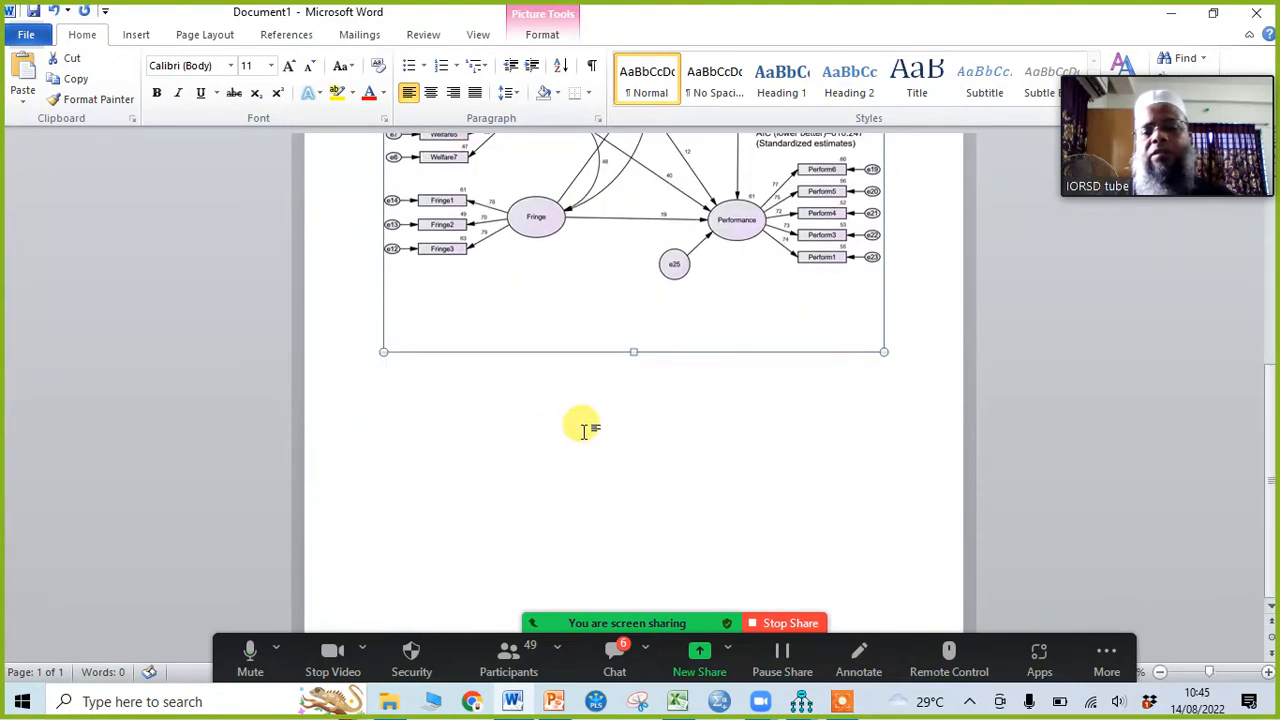
click(541, 430)
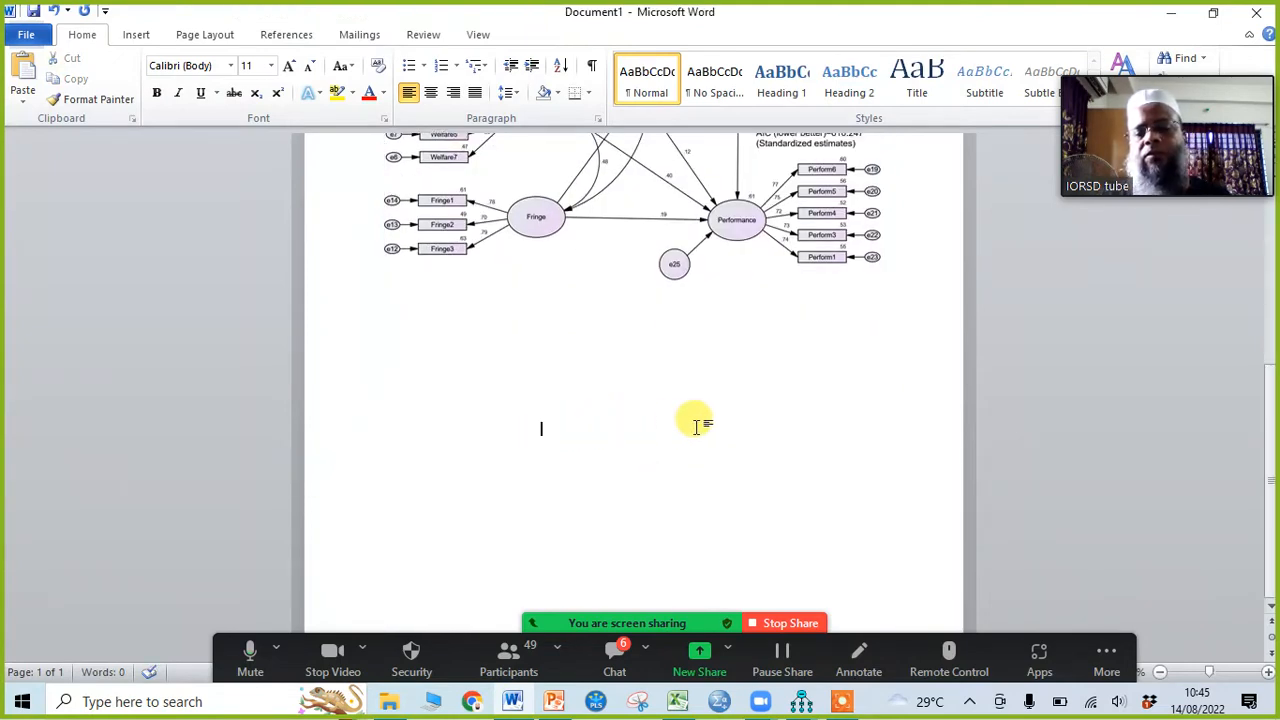
scroll(690, 423, up, 4)
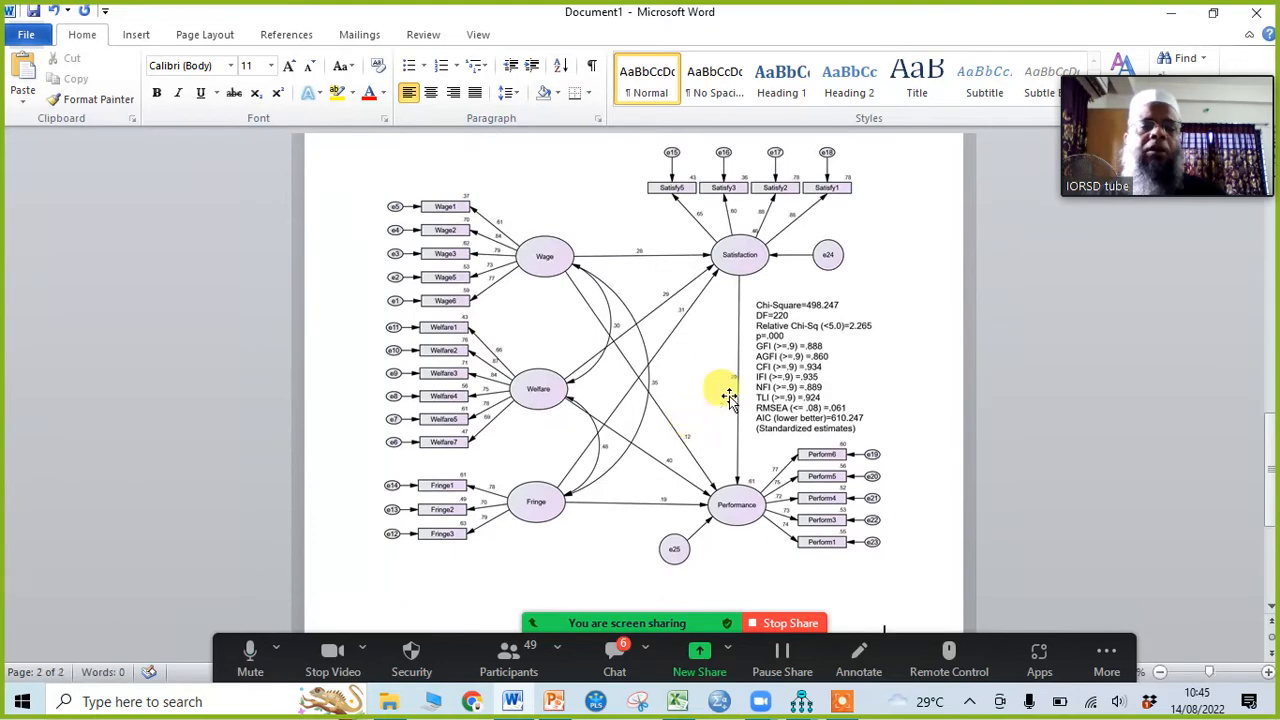
click(1171, 13)
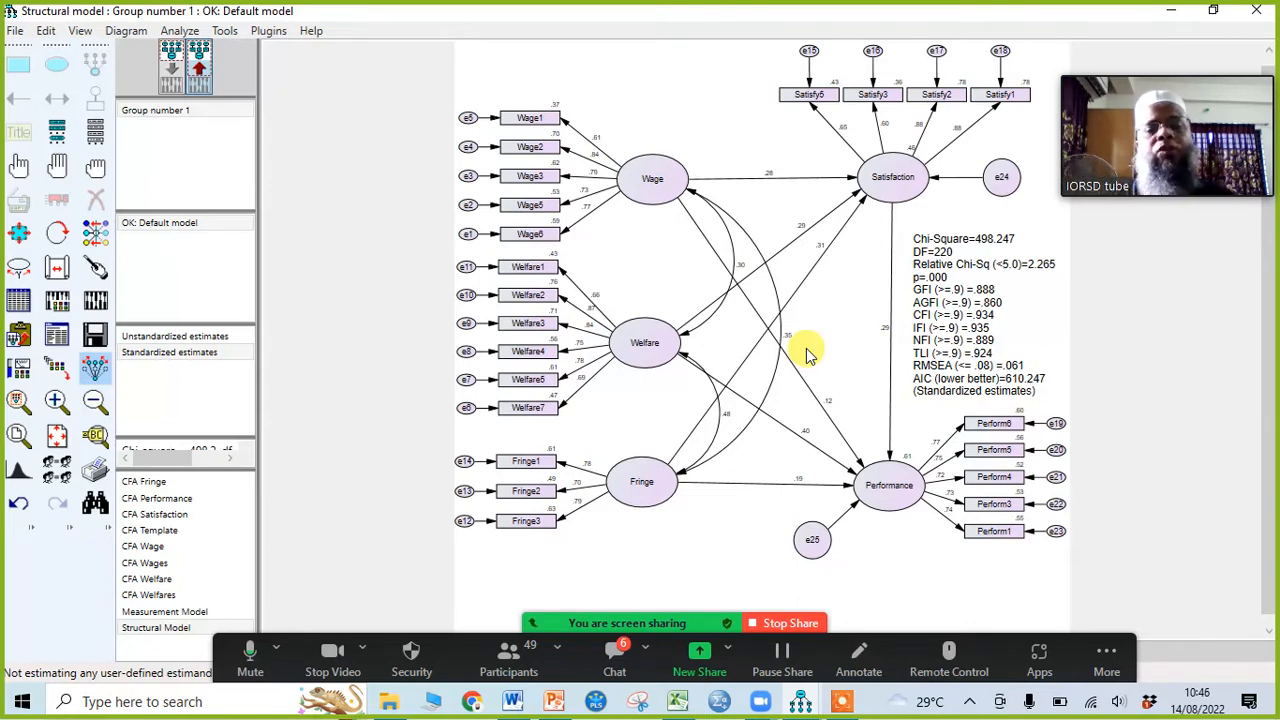
Save the structural model in Amos and save a copy of it as Mediation Analysis in the Workshop Exercise folder
click(95, 337)
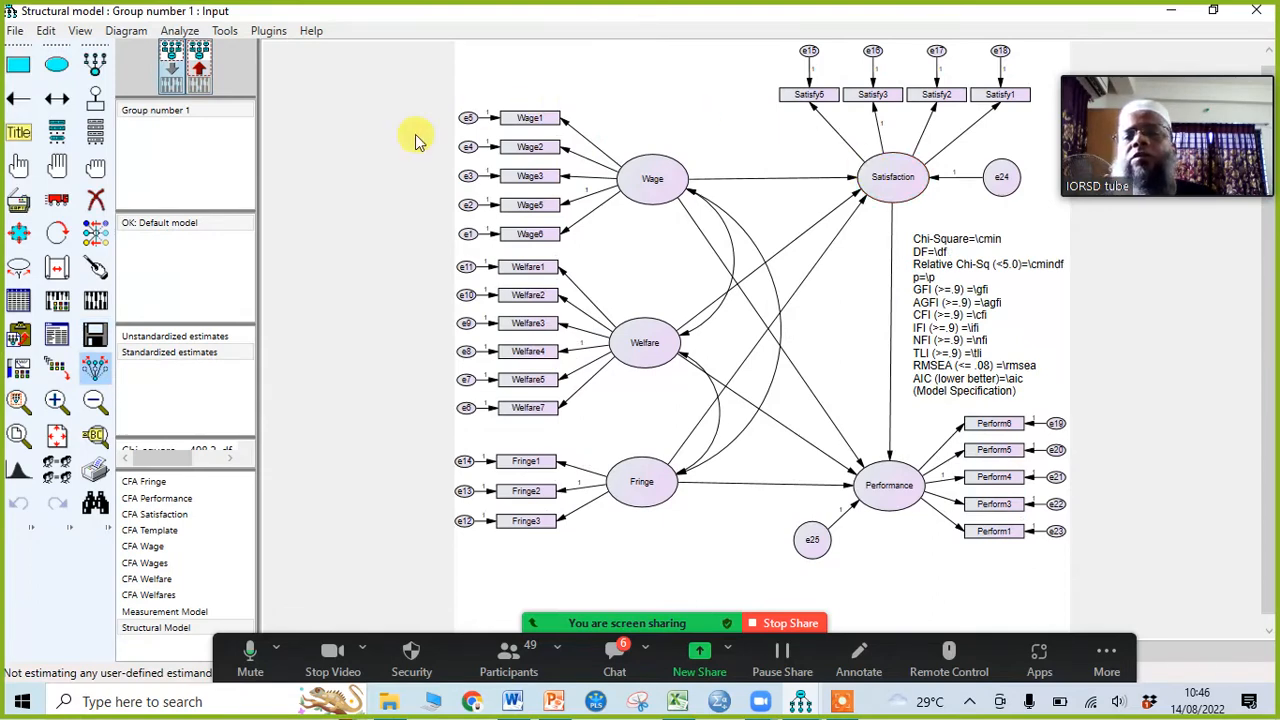
click(18, 31)
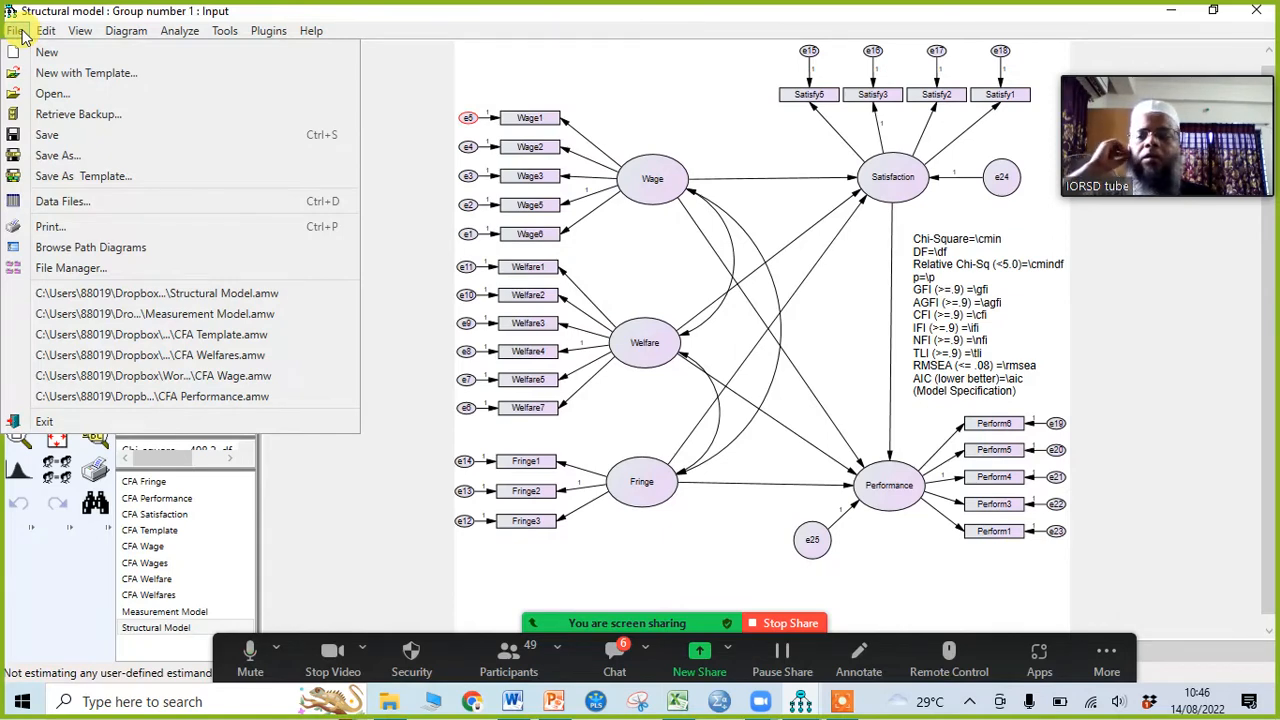
click(72, 158)
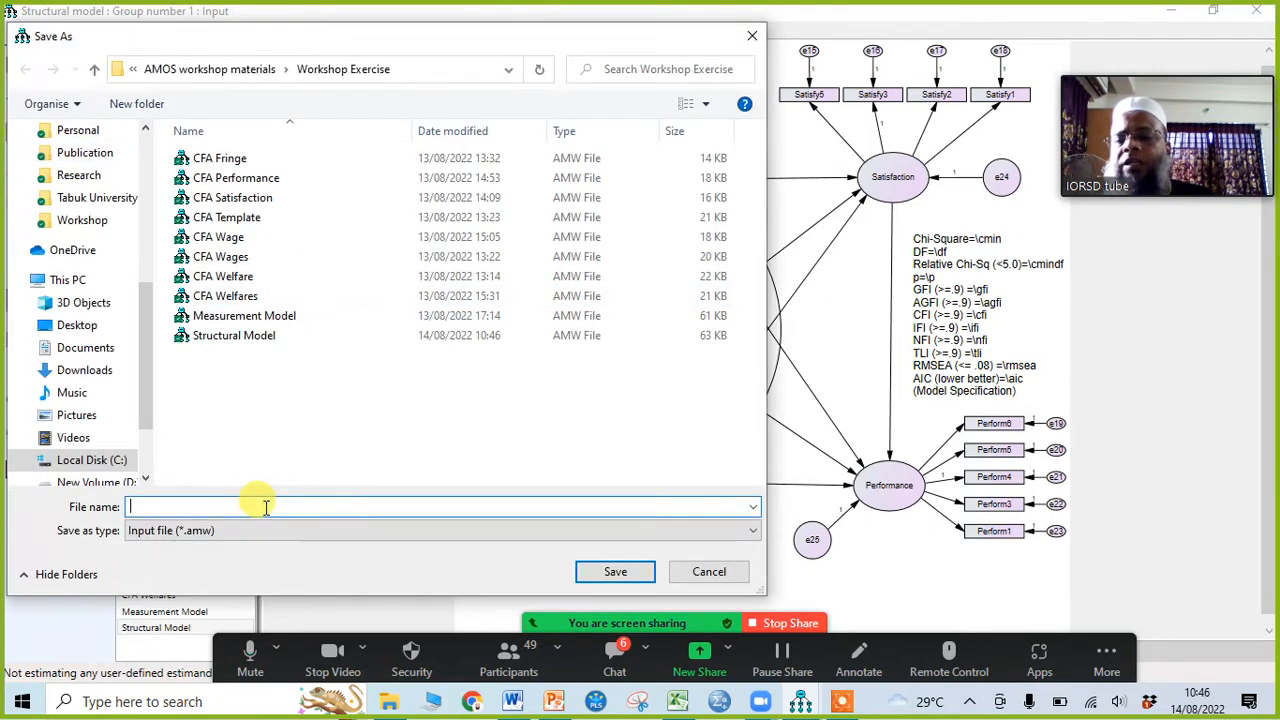
text(Mediation Analysis)
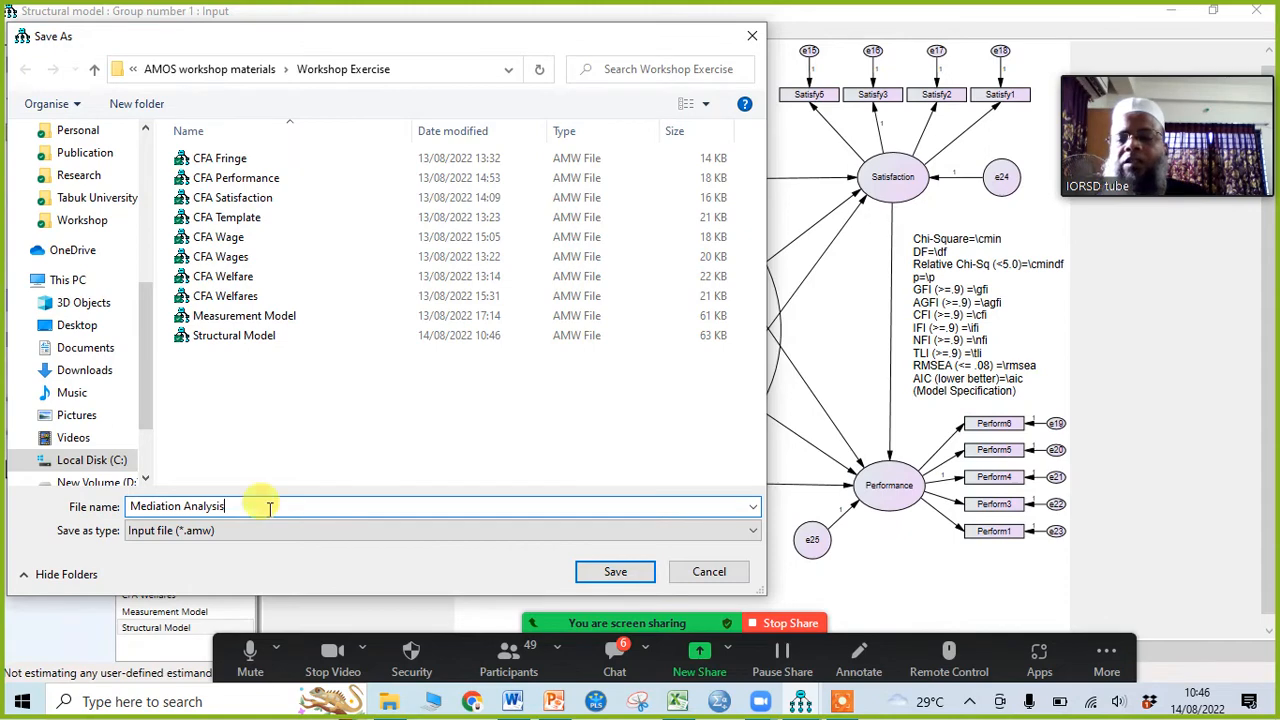
click(616, 572)
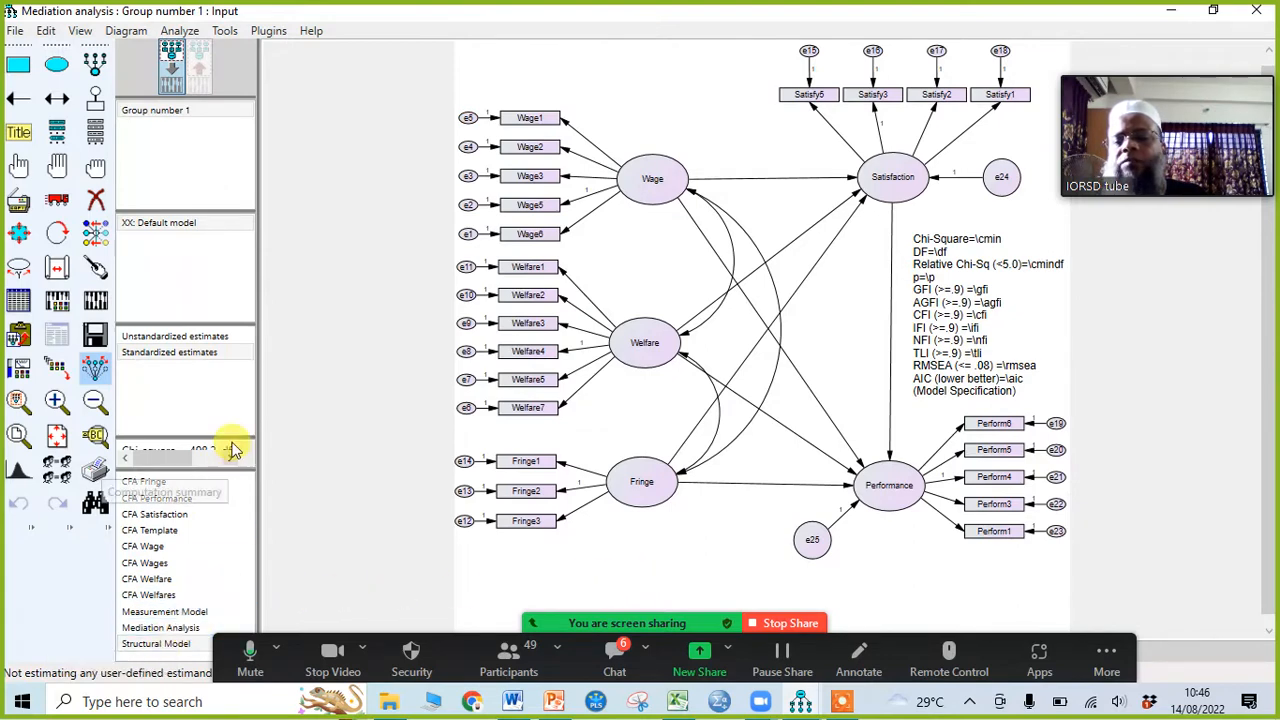
Enlarge the list of model files and open the Mediation Analysis model
mouse_move(227, 433)
mouse_down()
mouse_move(222, 396)
mouse_move(215, 428)
mouse_up()
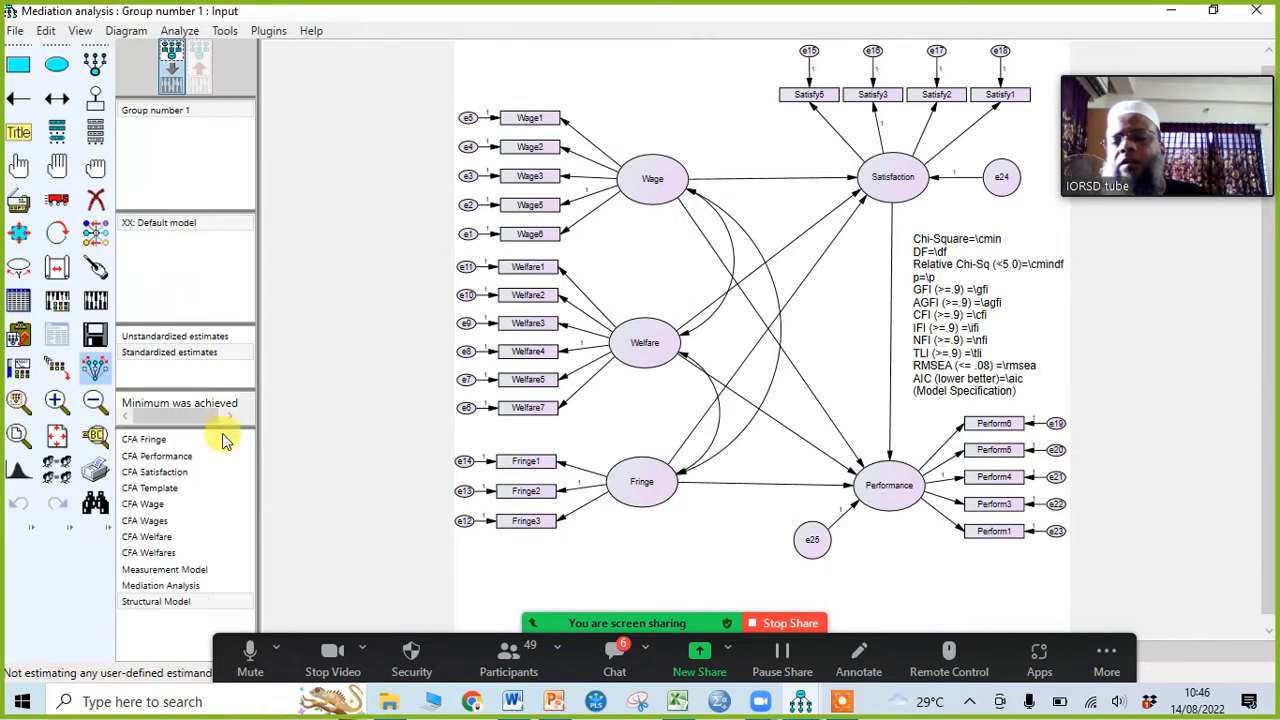
click(177, 587)
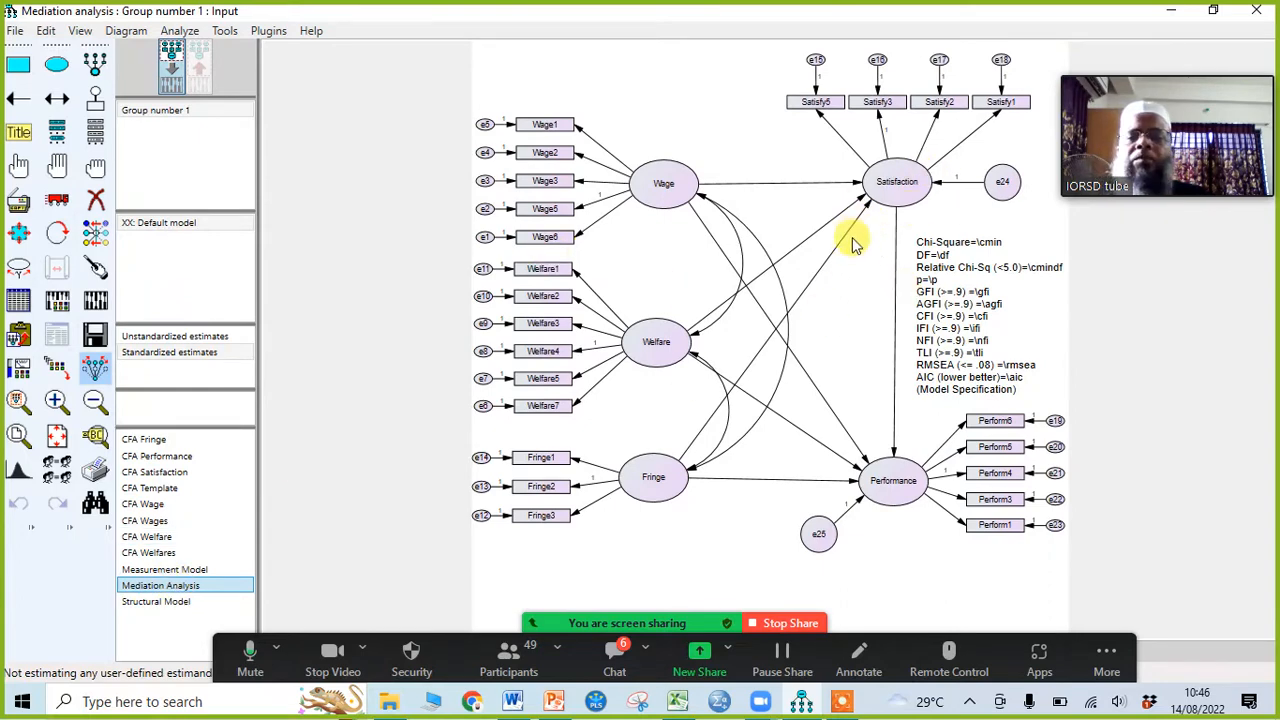
click(847, 282)
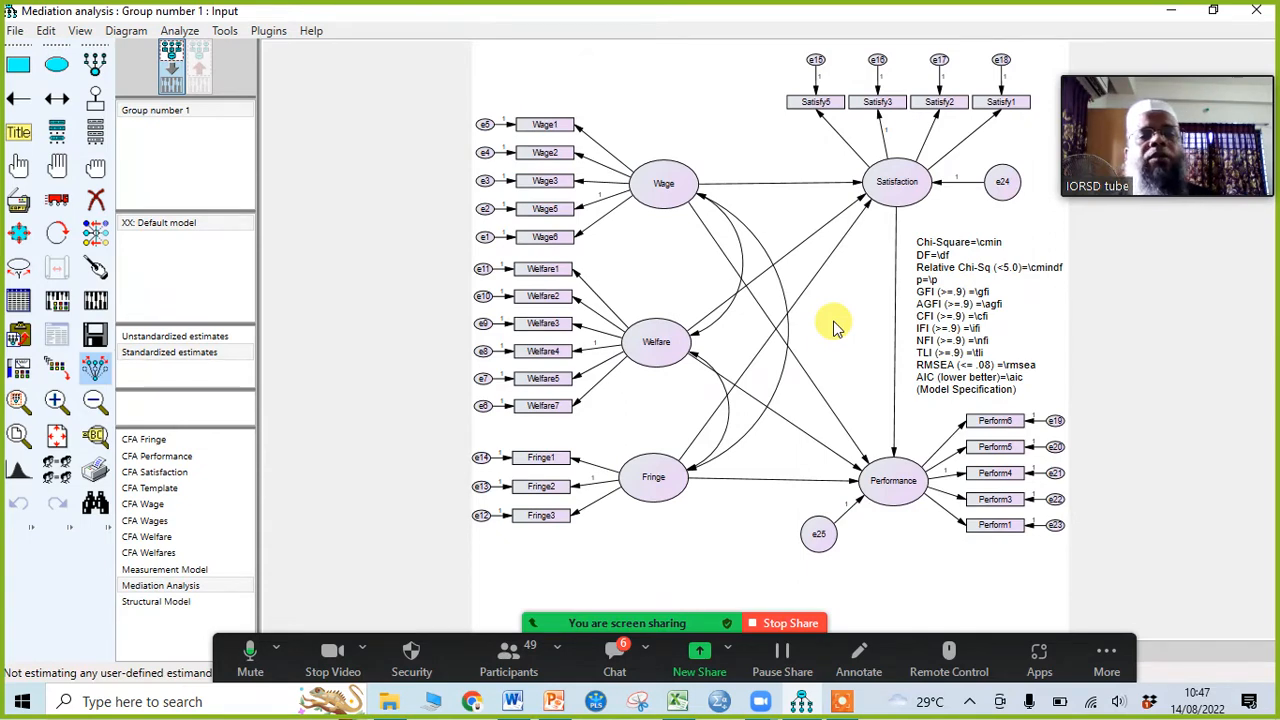
Switch to the PowerPoint workshop slides and review the Mediation Analysis (Bootstrap Test) procedure and the seven path labels to assign
click(555, 705)
scroll(785, 365, down, 1)
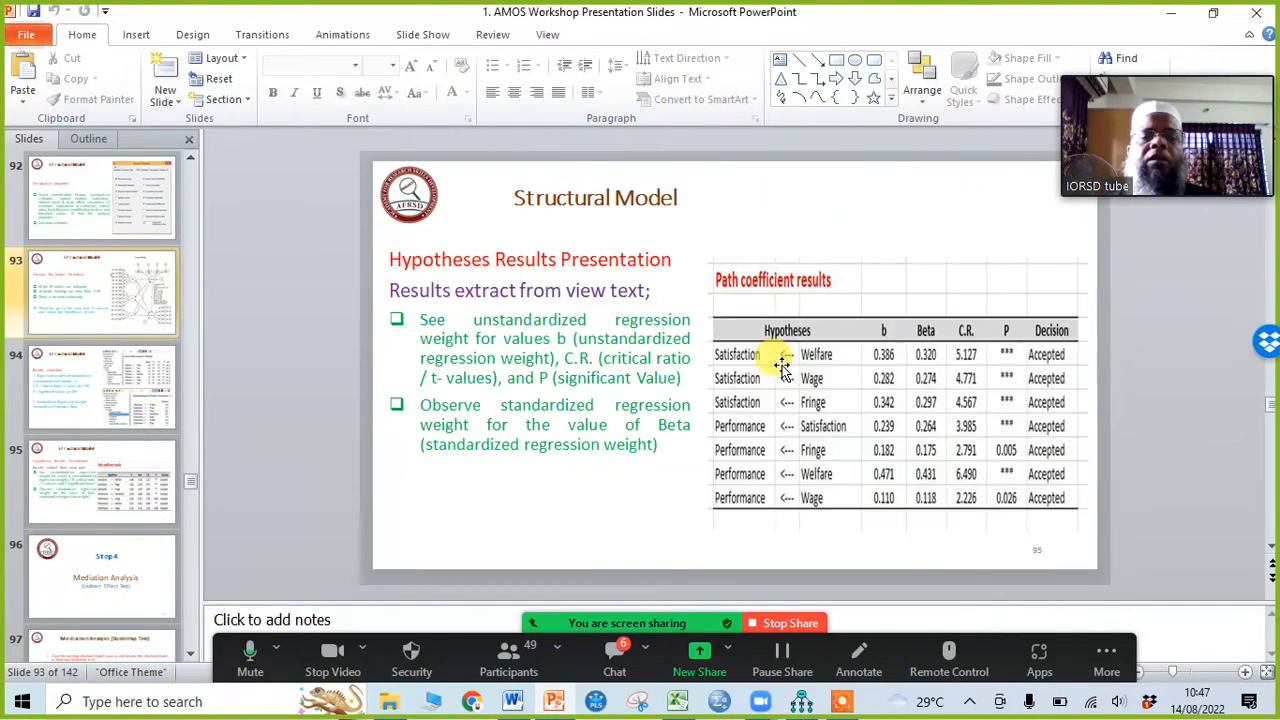
scroll(785, 365, down, 2)
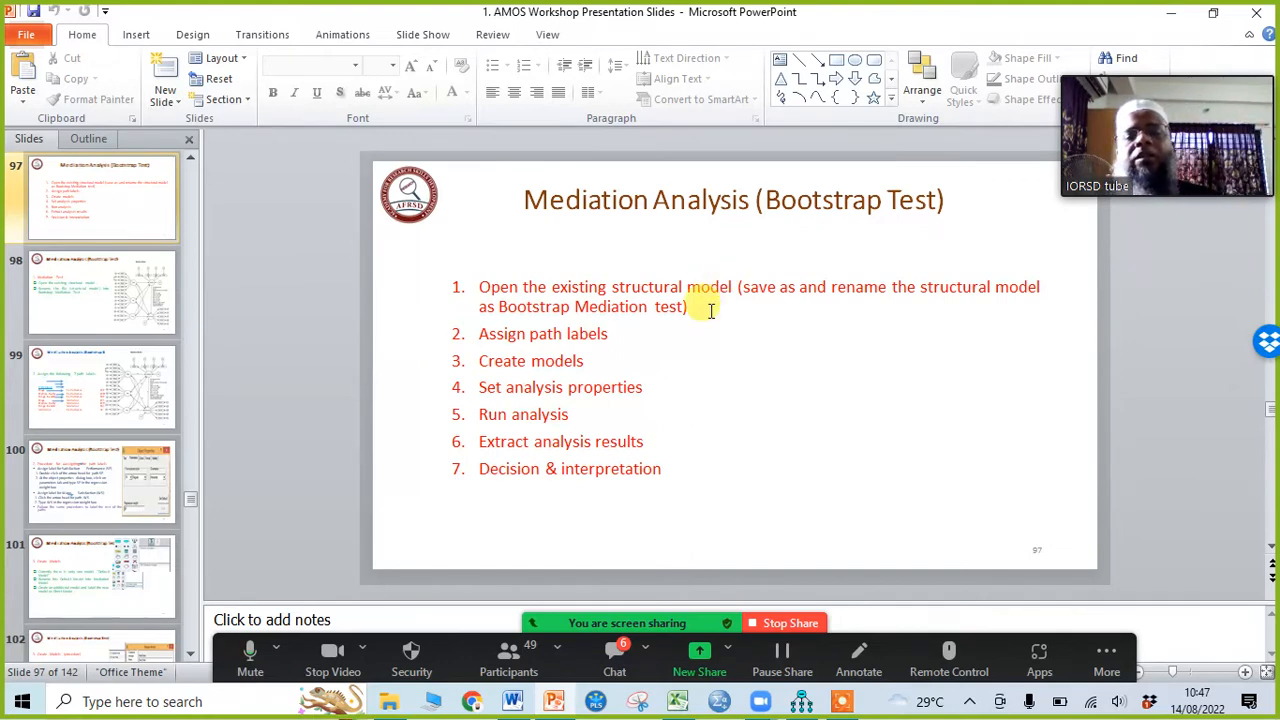
key(Page_Down)
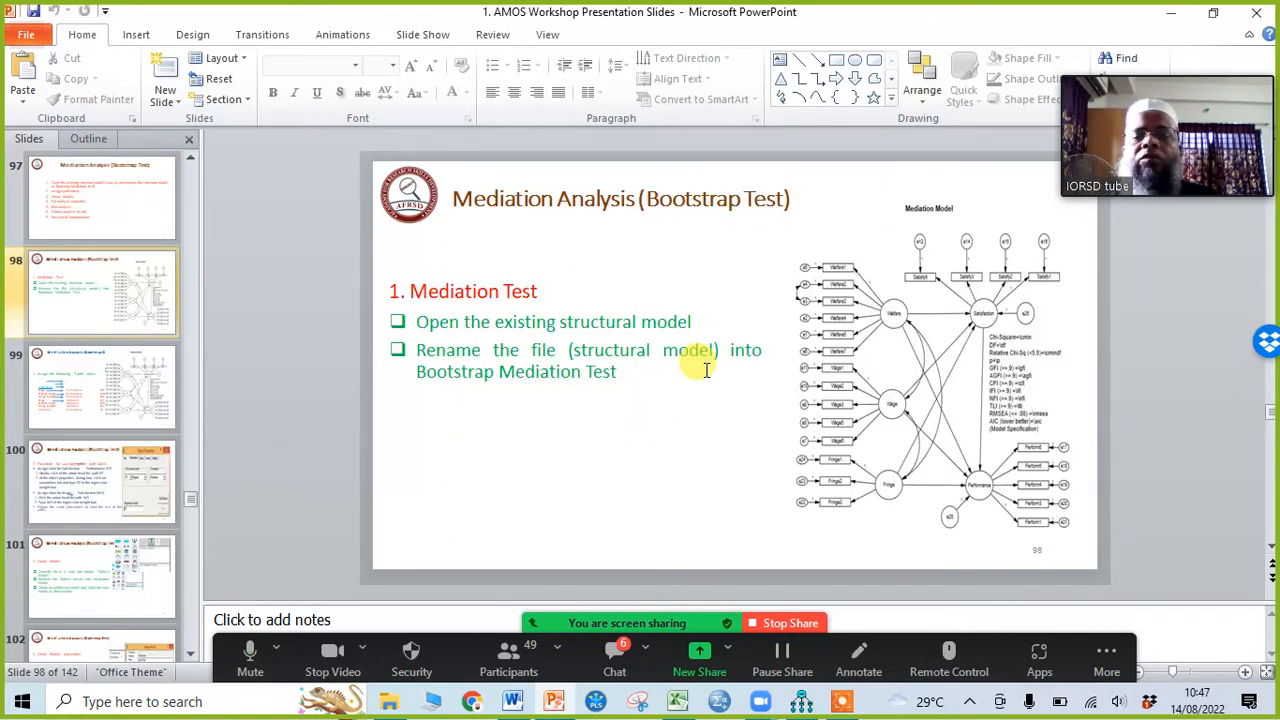
key(Page_Down)
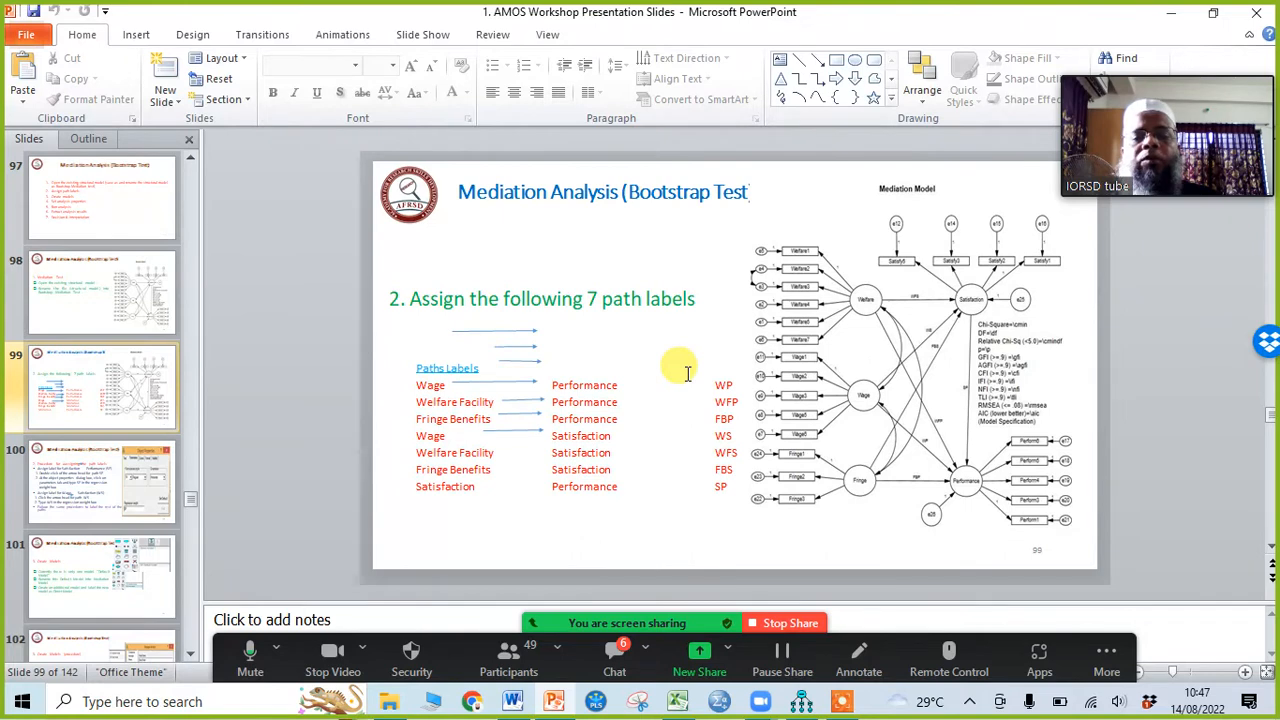
key(Page_Up)
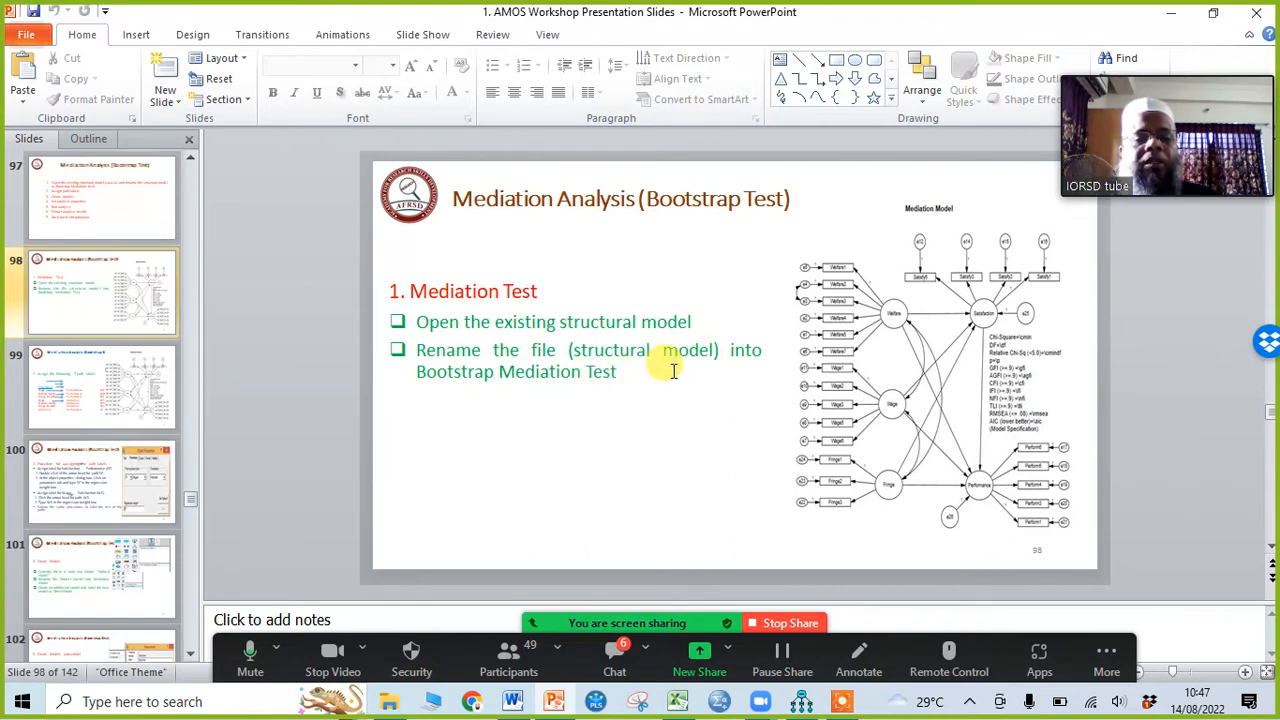
key(Page_Down)
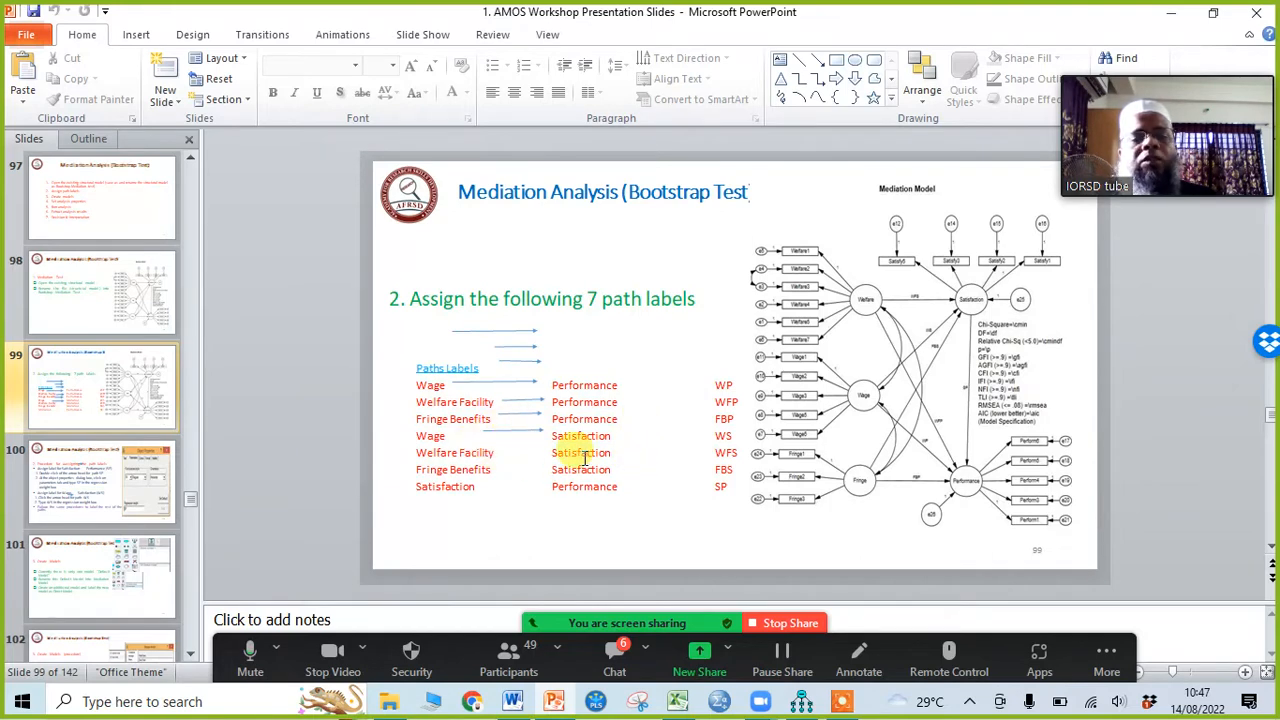
click(1167, 13)
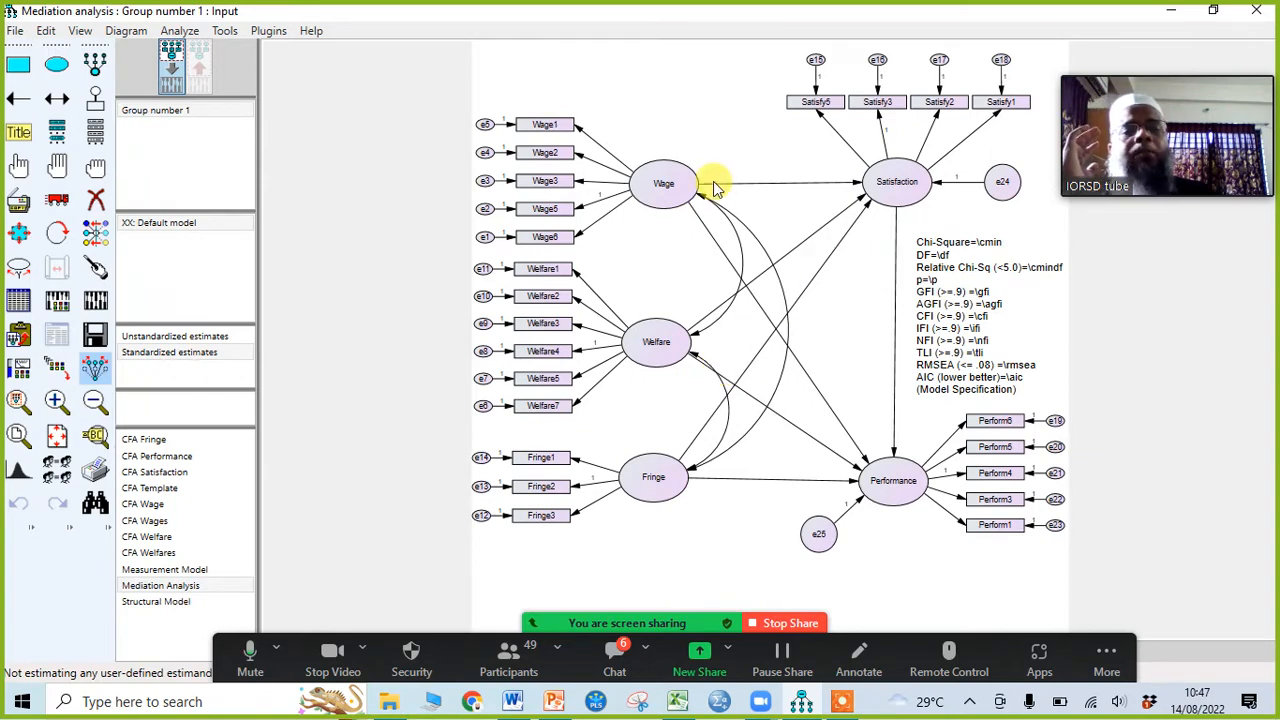
Label the regression weight of the path from Wage to Satisfaction as WS
double_click(857, 190)
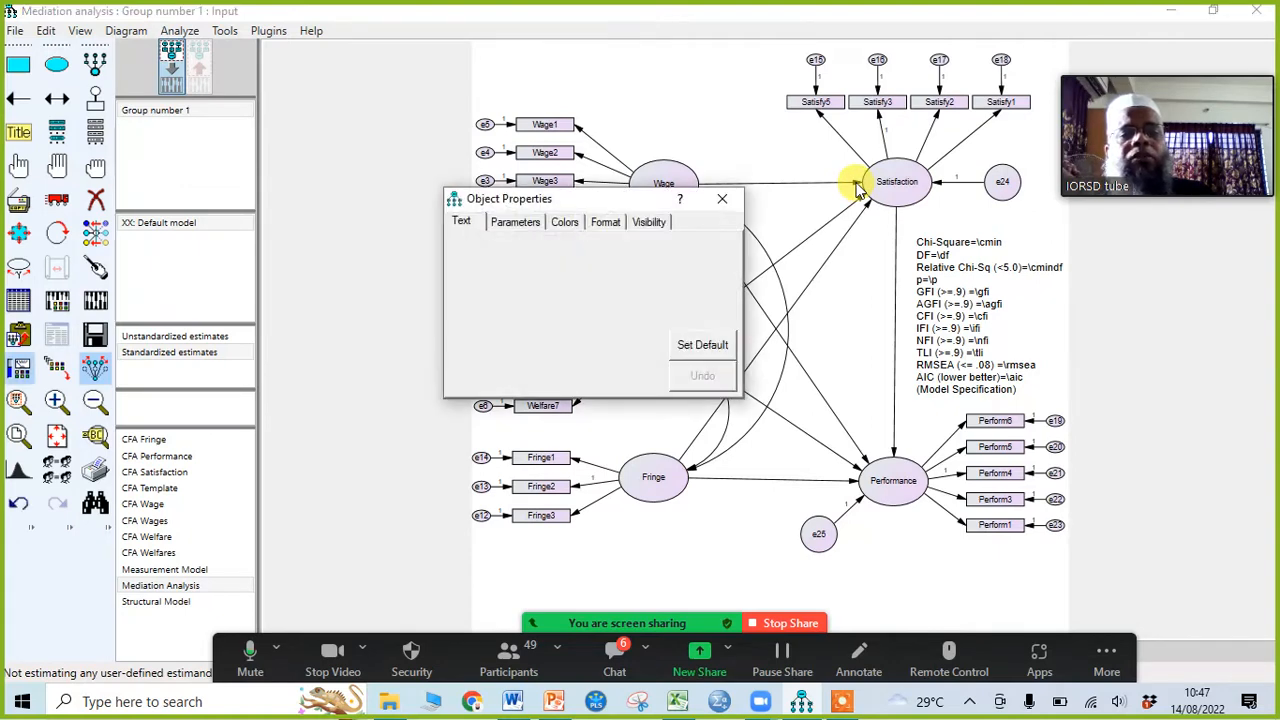
drag(596, 198, 548, 254)
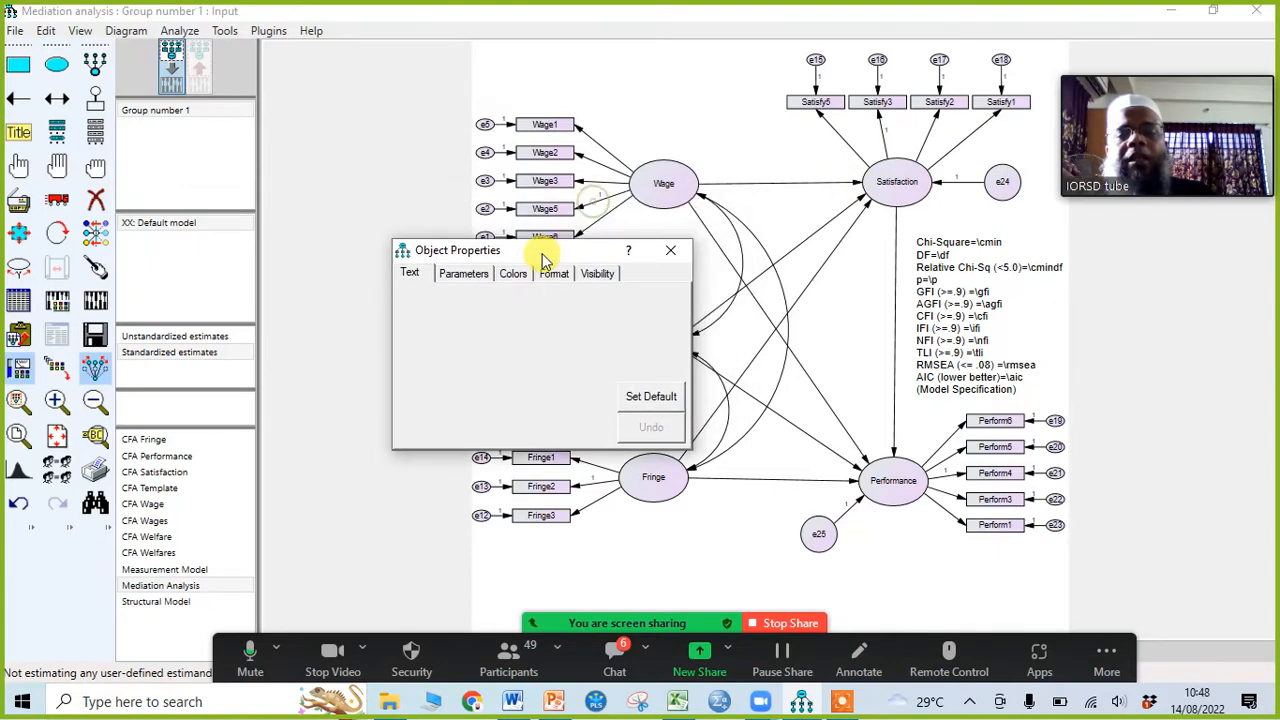
click(457, 277)
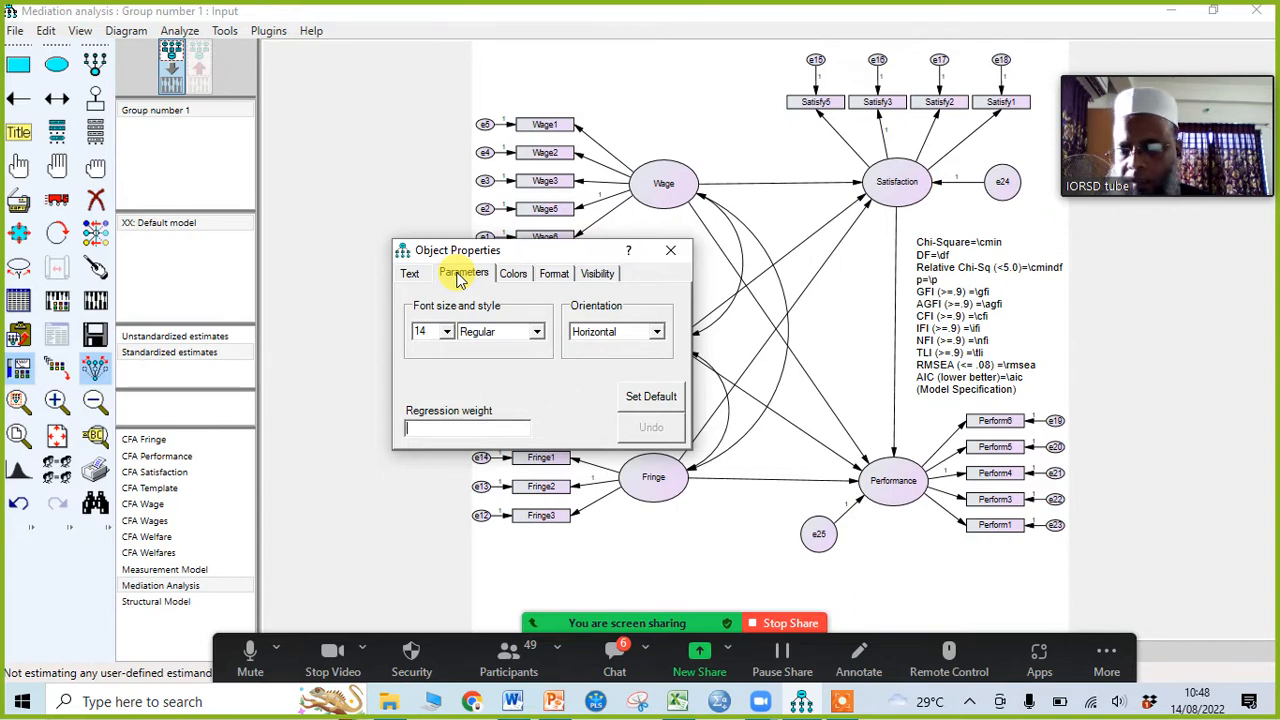
text(W)
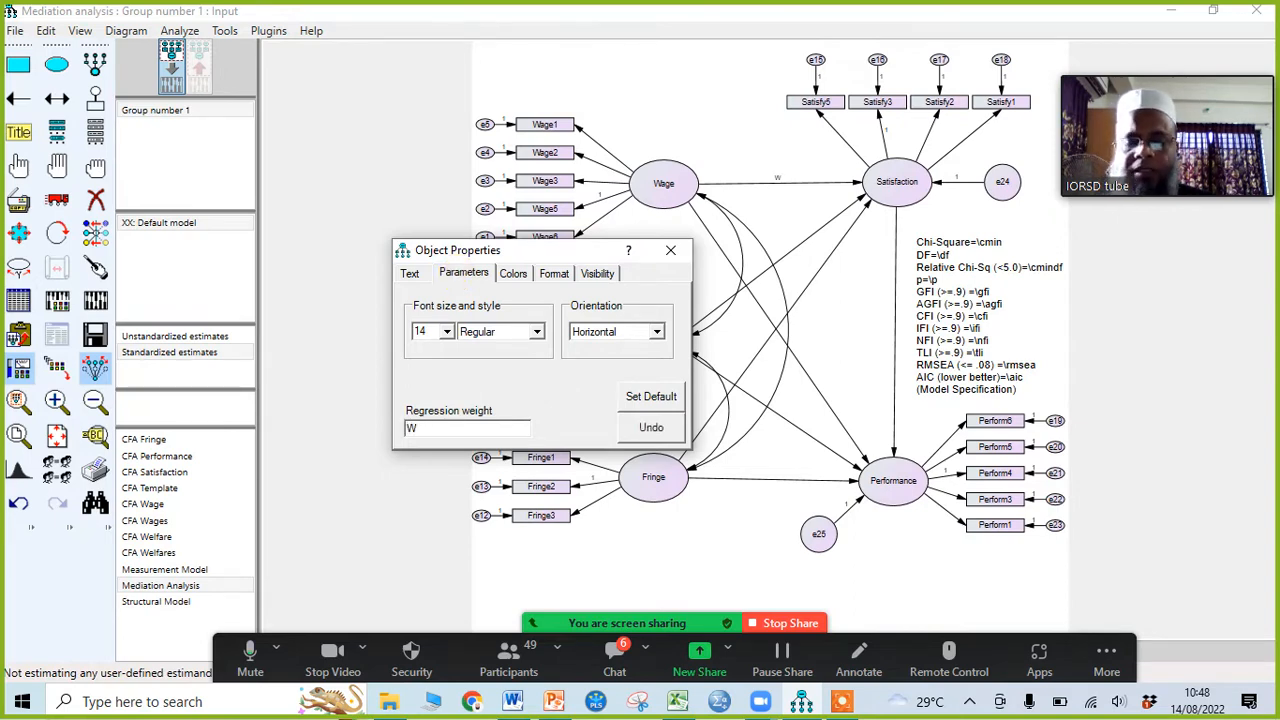
text(S)
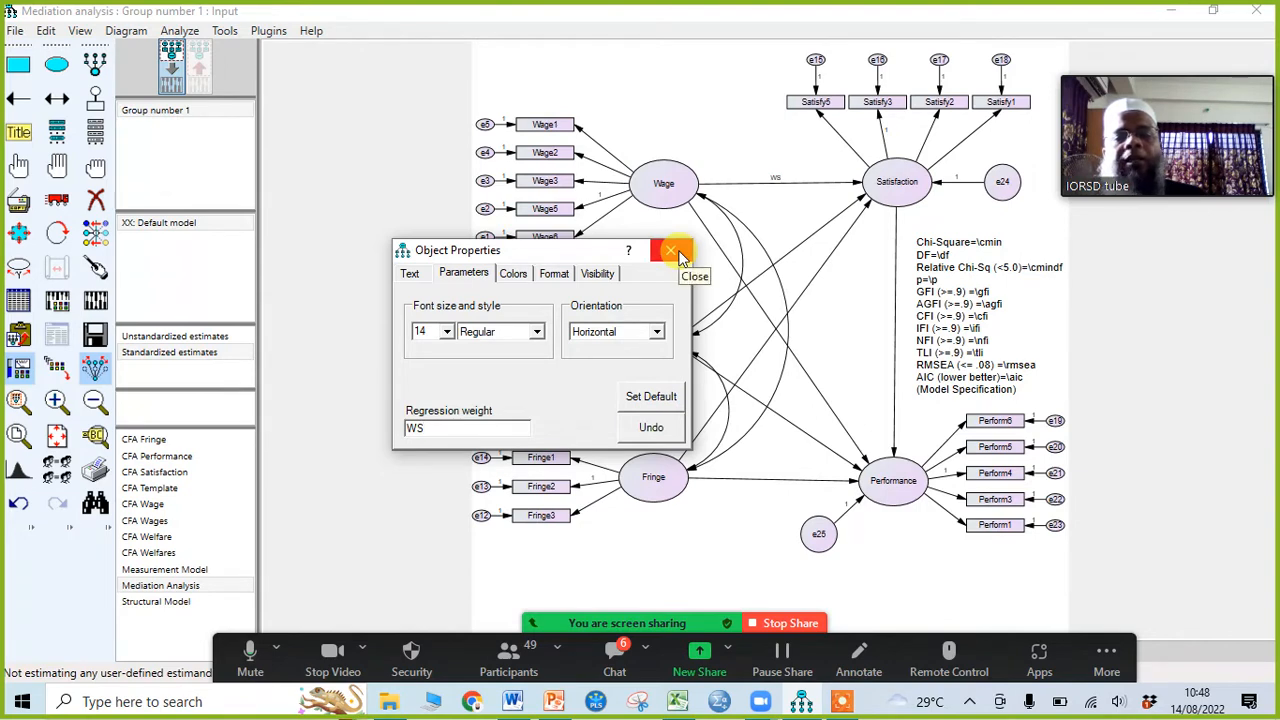
Label the regression weights of the paths from Welfare to Satisfaction as WFS and from Fringe to Satisfaction as FBS
drag(572, 246, 467, 186)
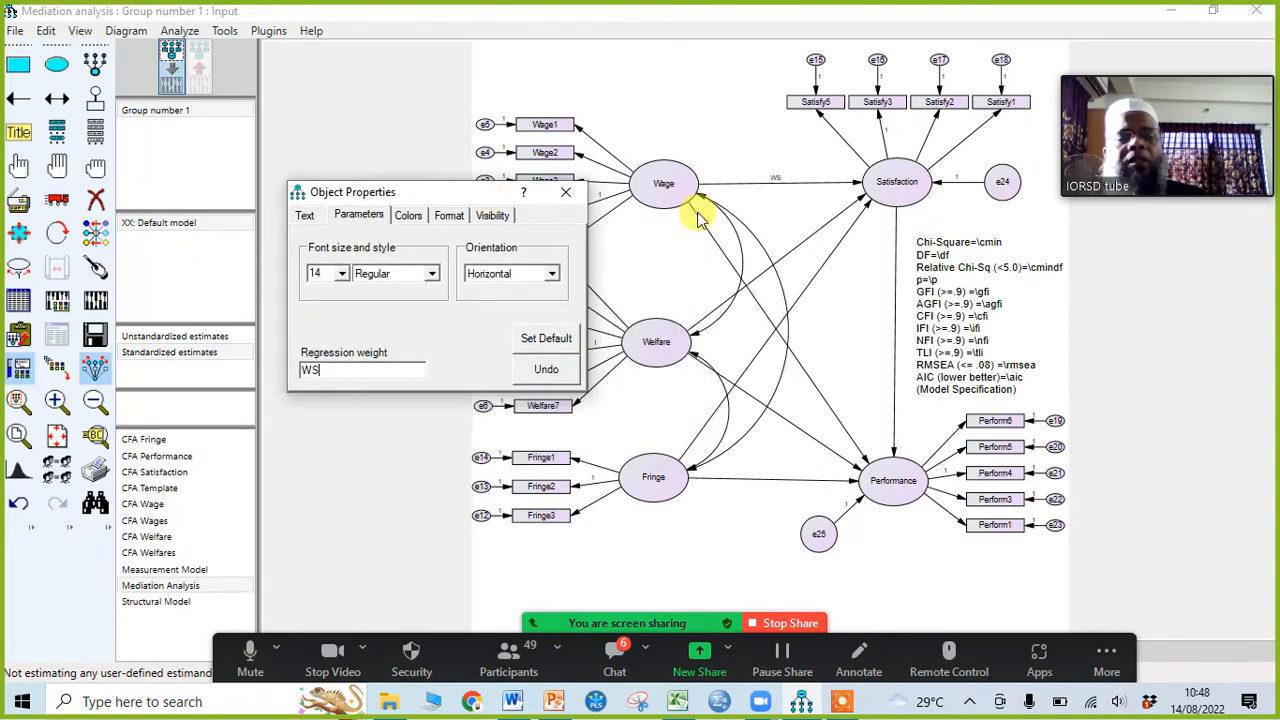
click(865, 203)
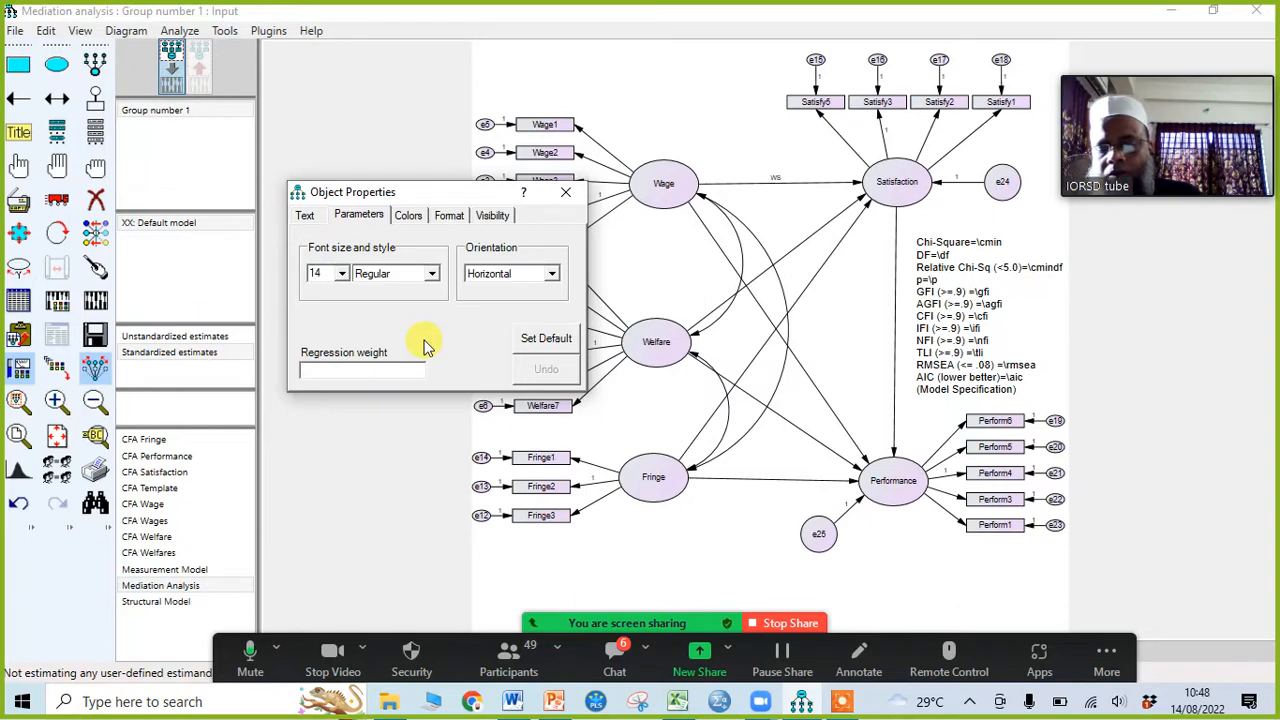
text(WFS)
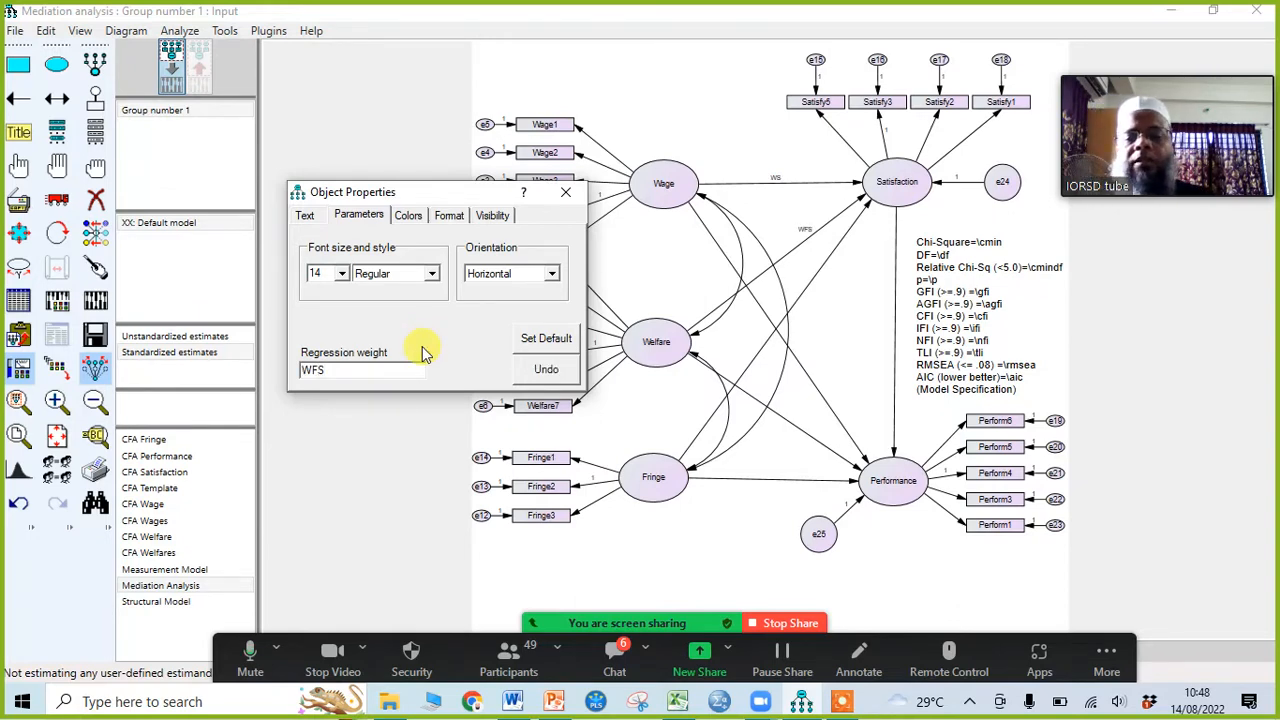
click(868, 212)
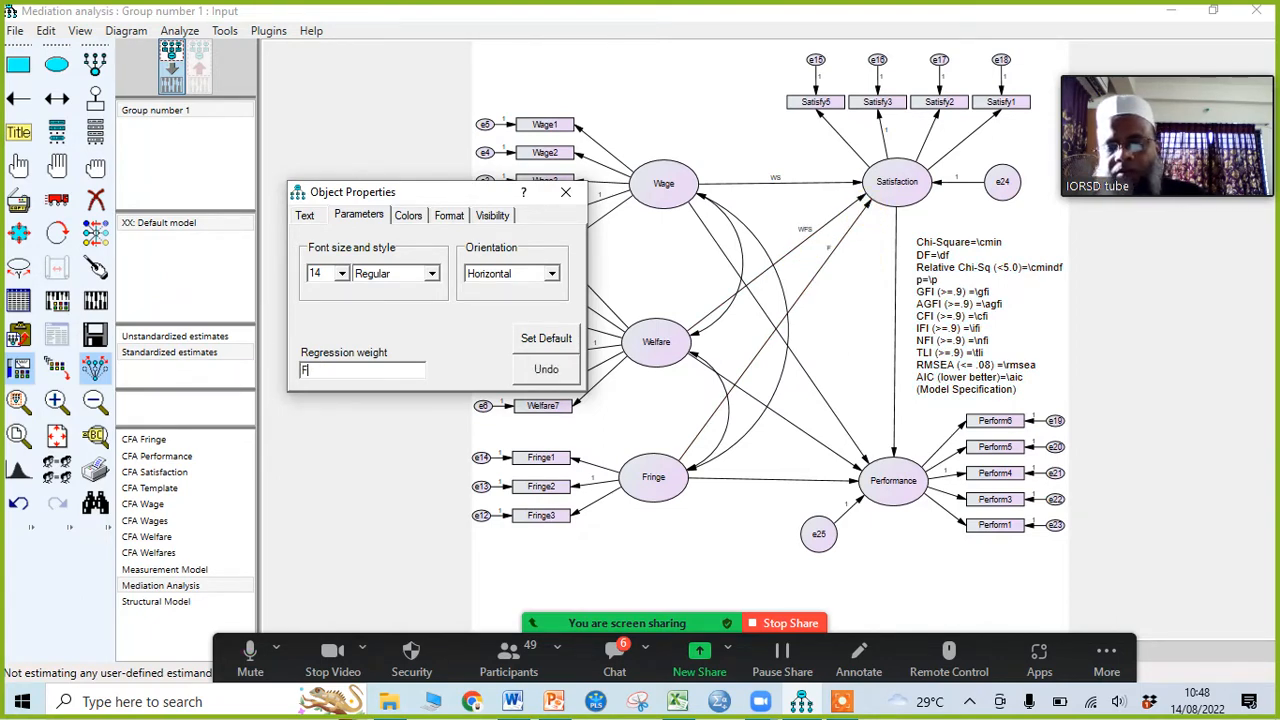
text(FB)
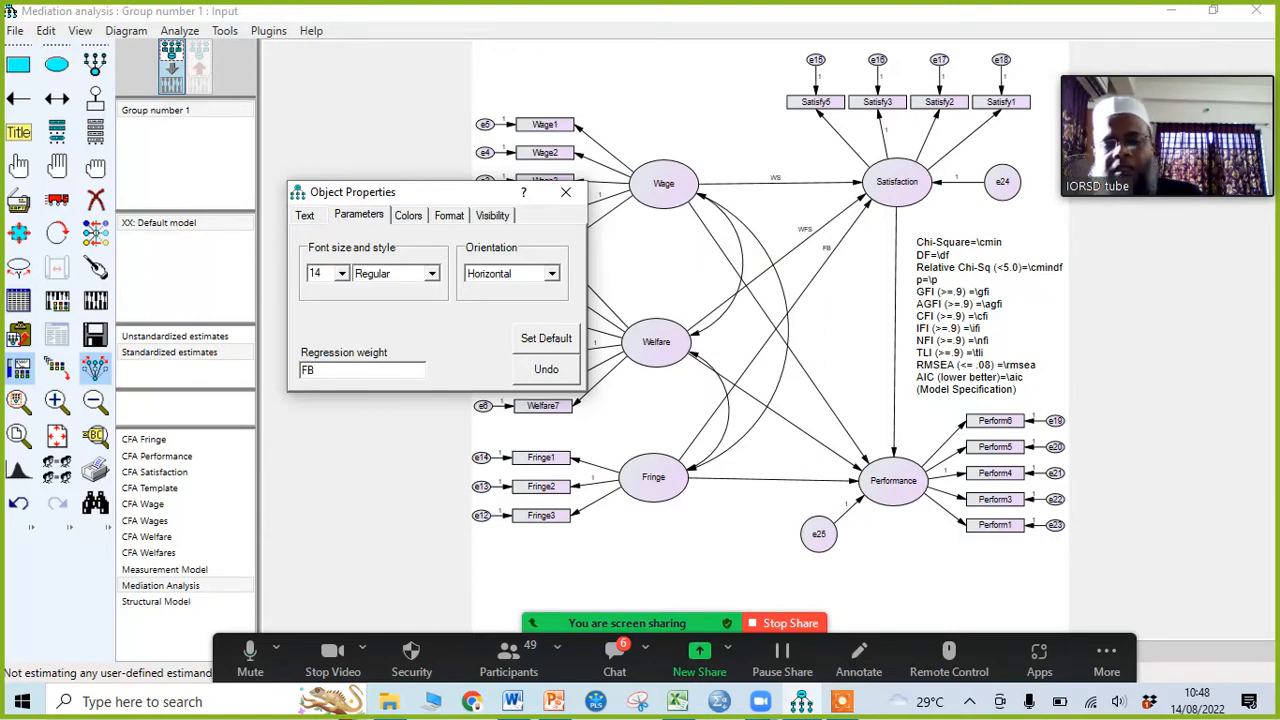
text(S)
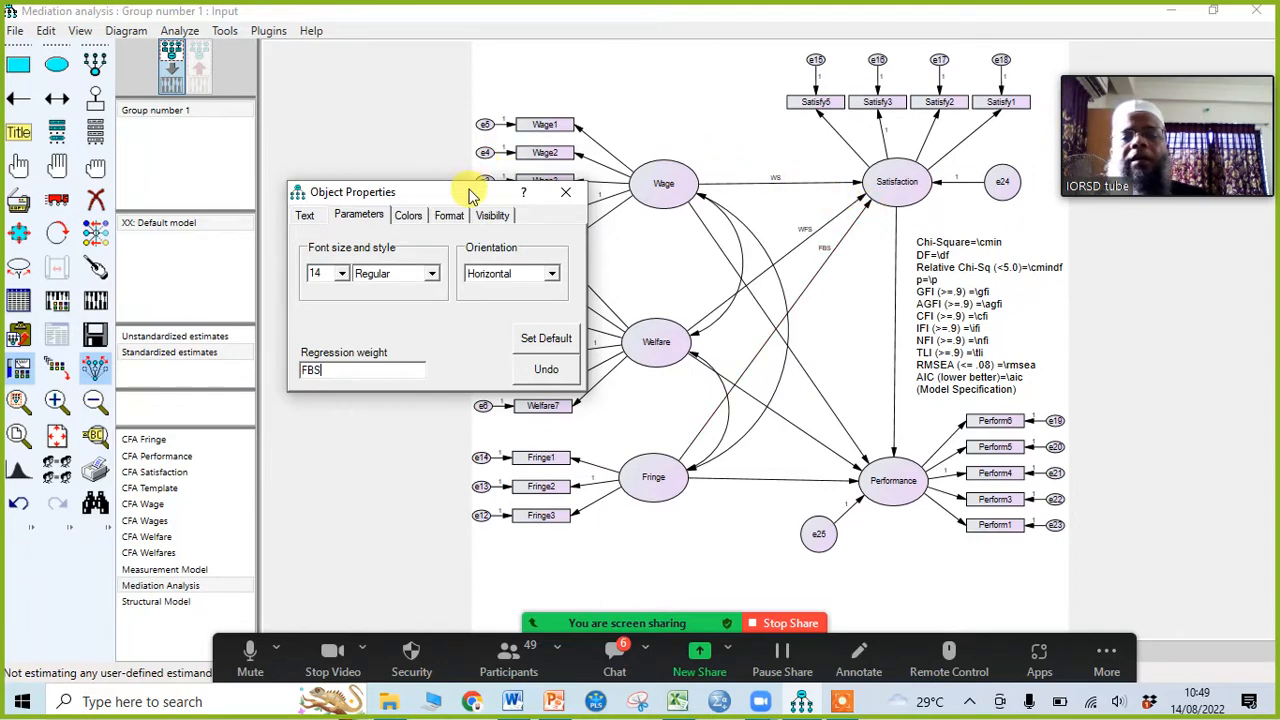
click(566, 194)
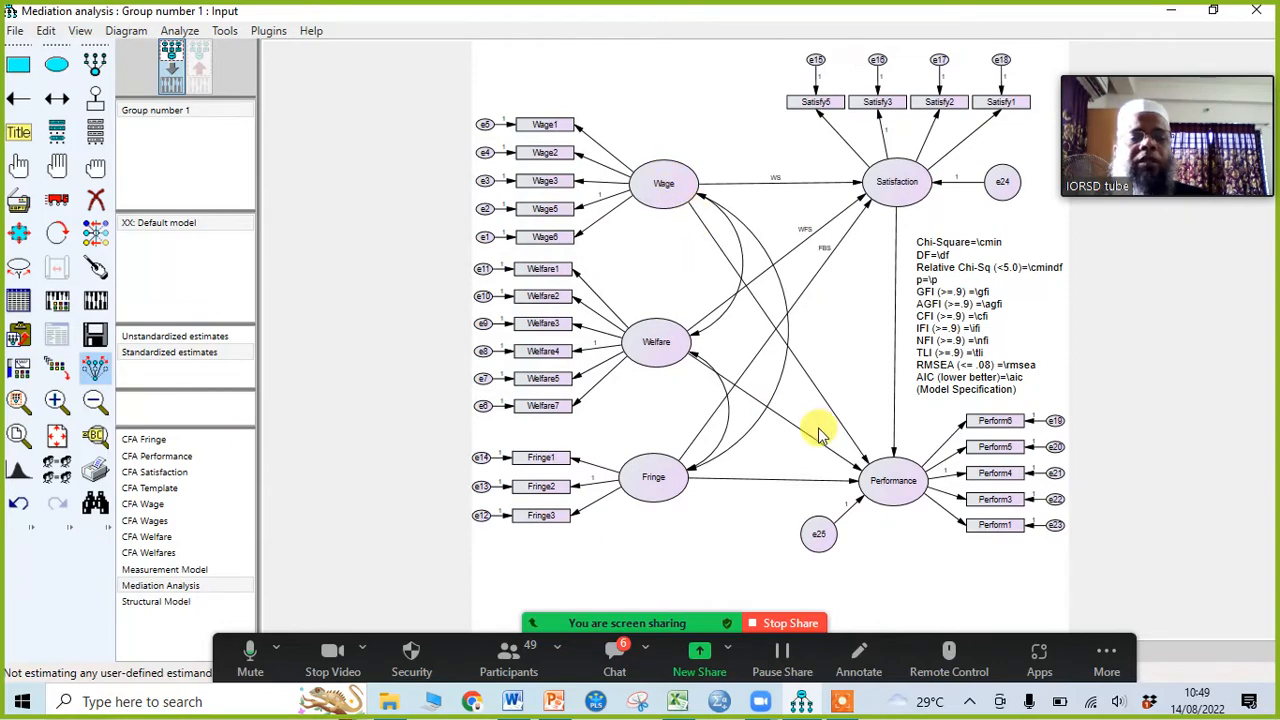
Label the regression weights of the paths from Wage to Performance as WP and from Welfare to Performance as WFP
double_click(866, 462)
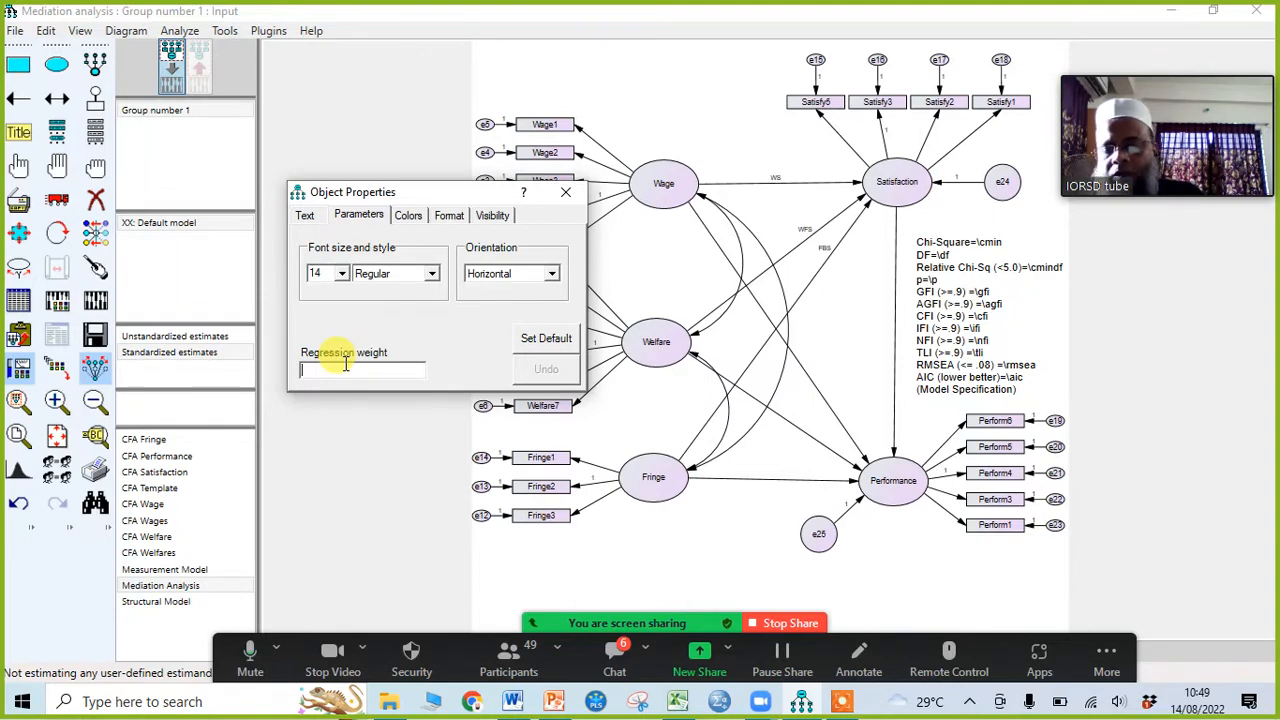
text(WP)
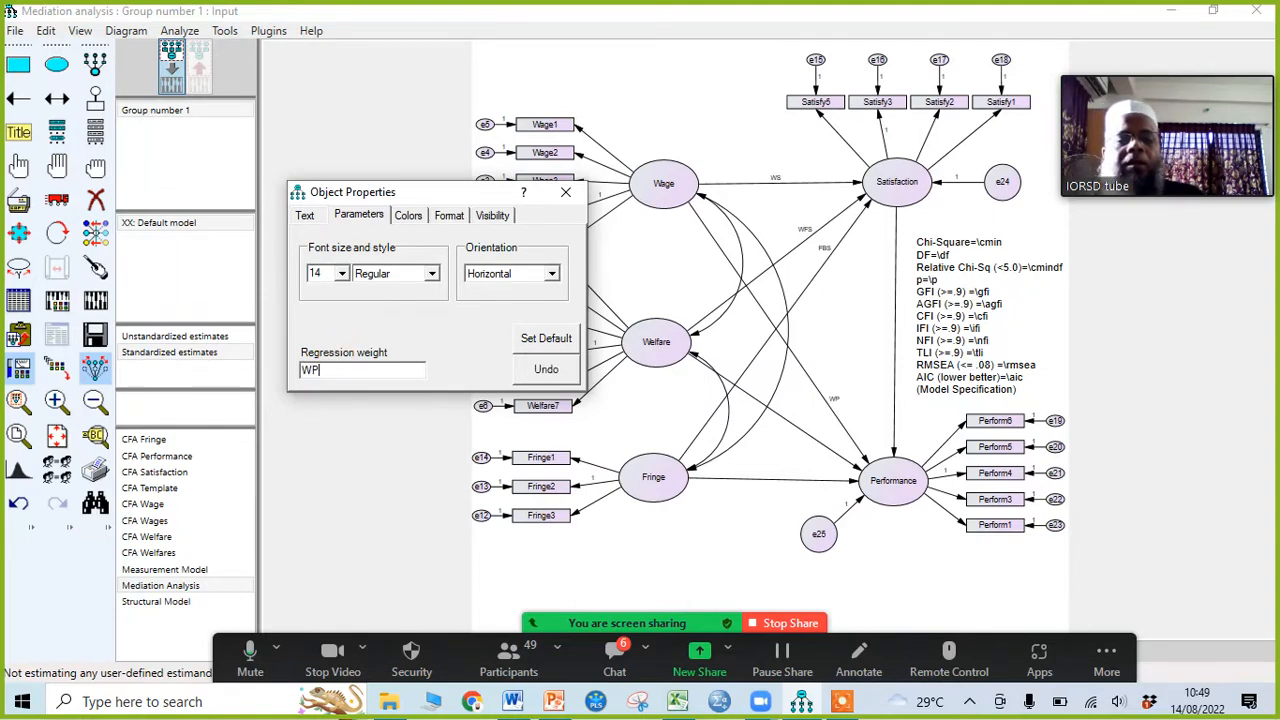
click(855, 478)
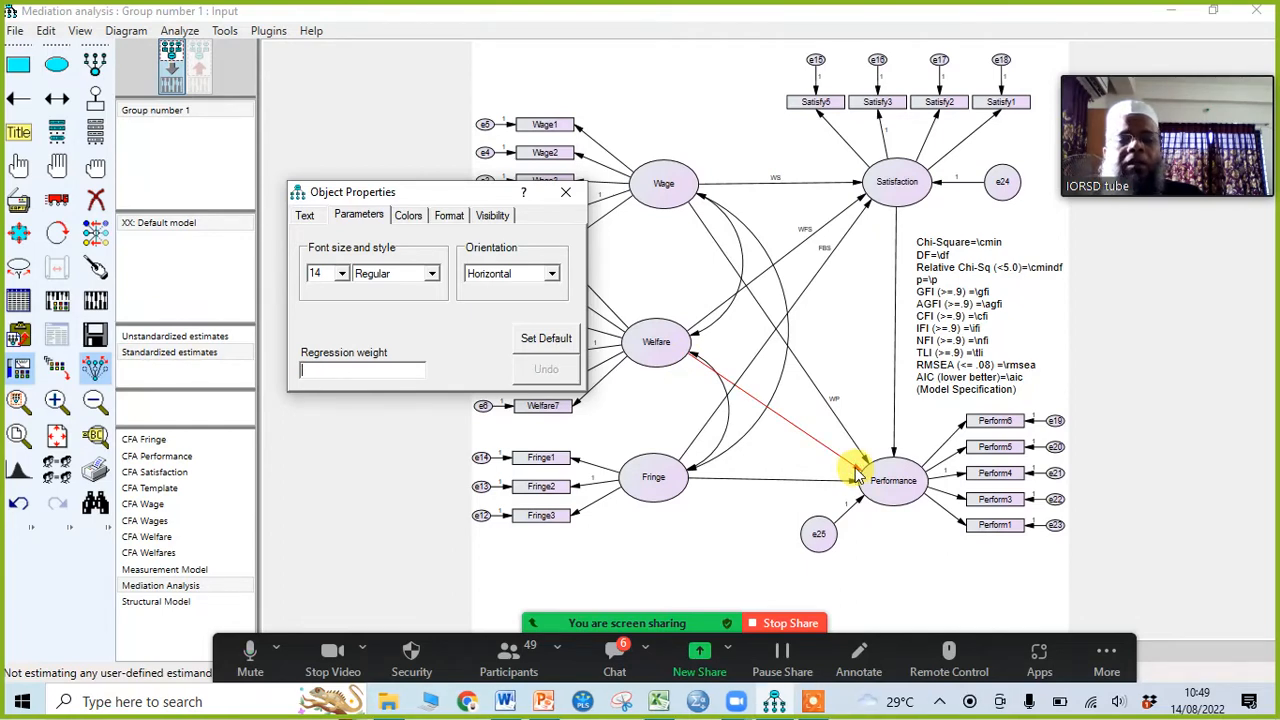
text(W)
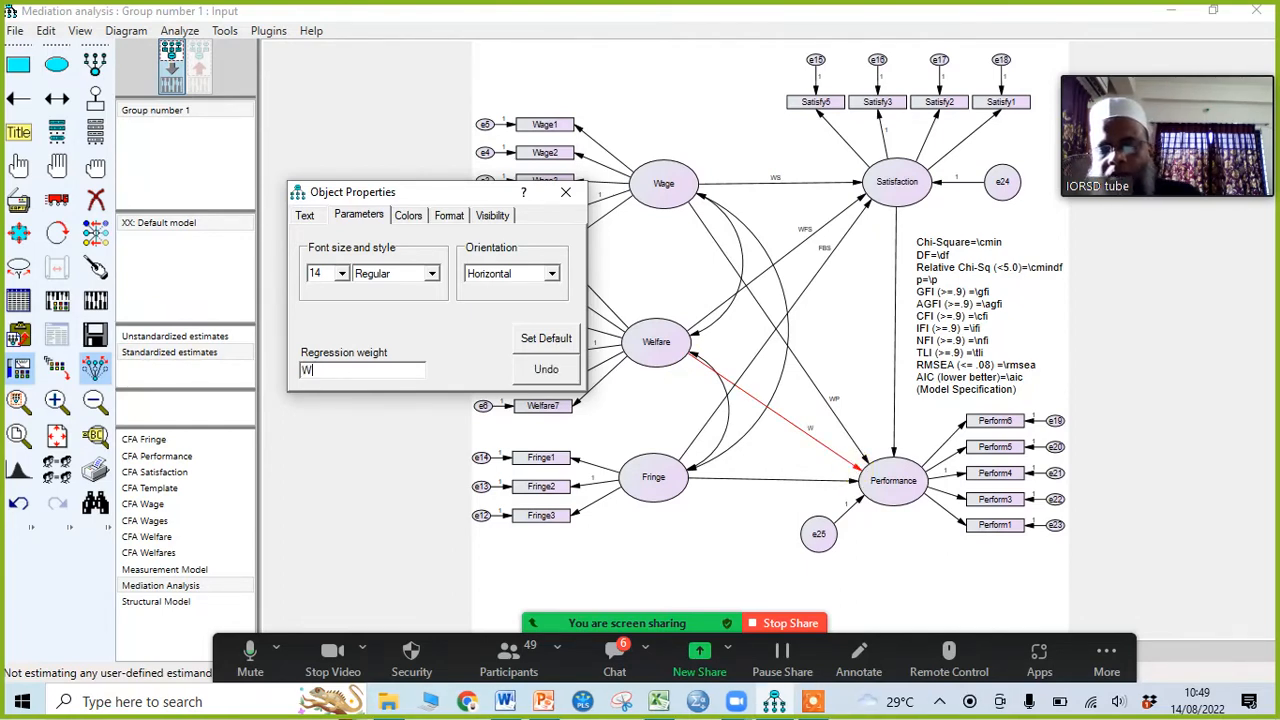
text(F)
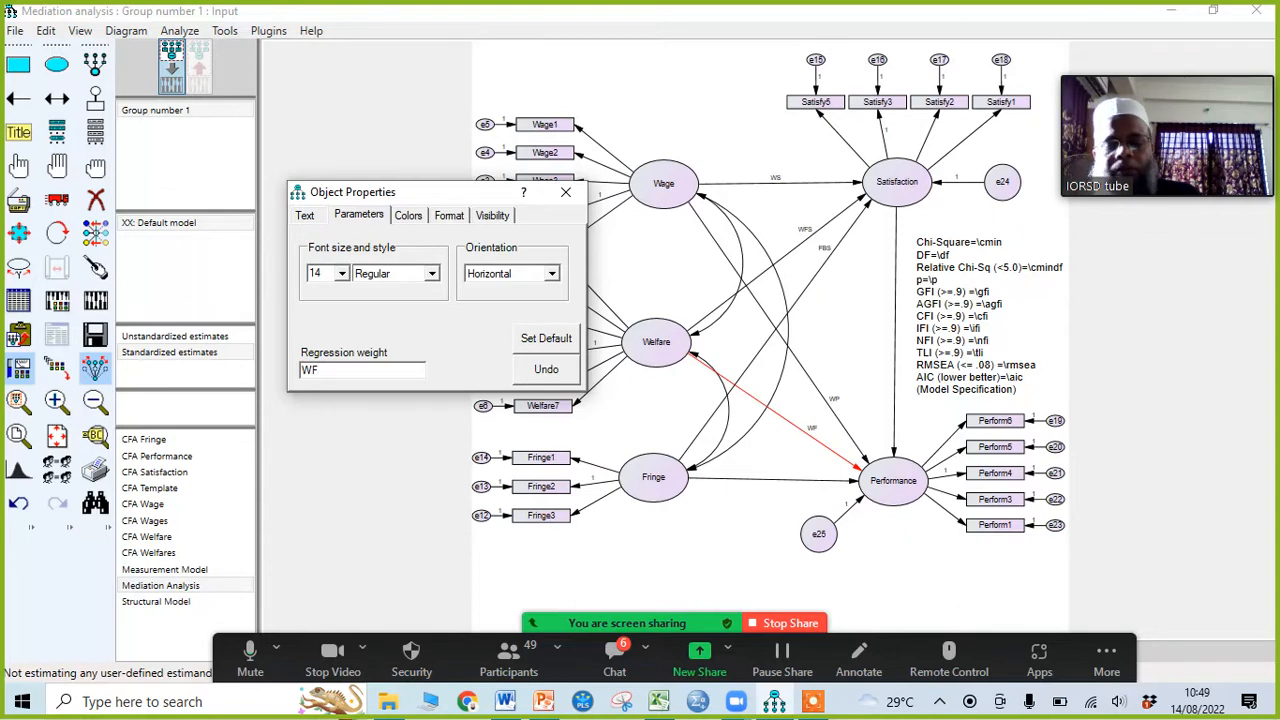
text(P)
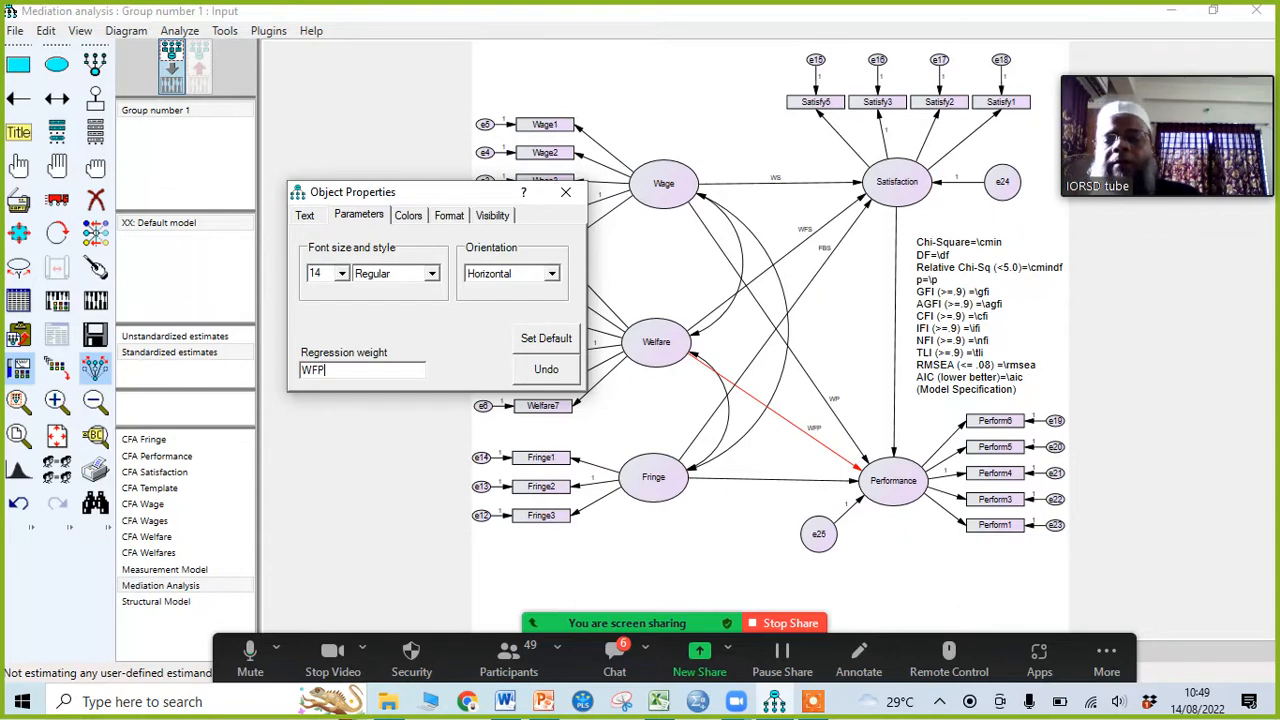
Label the regression weights of the paths from Fringe to Performance as FBP and from Satisfaction to Performance as SP
click(852, 485)
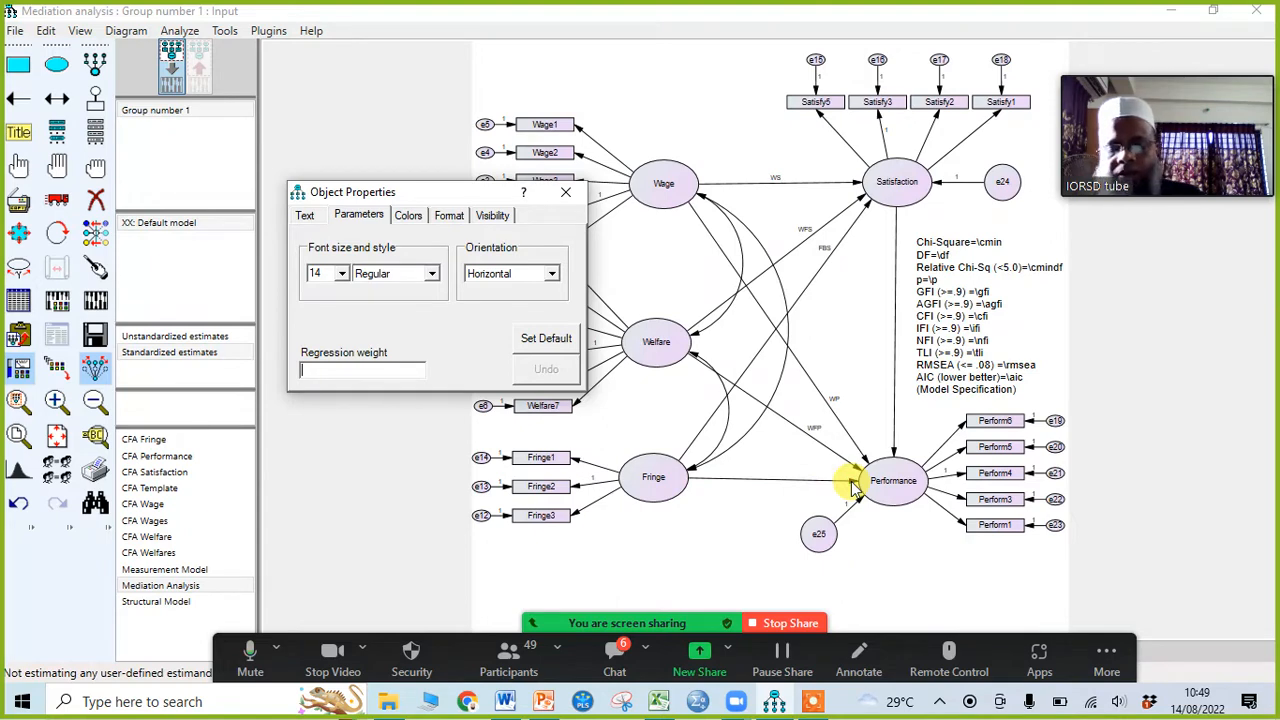
text(FB)
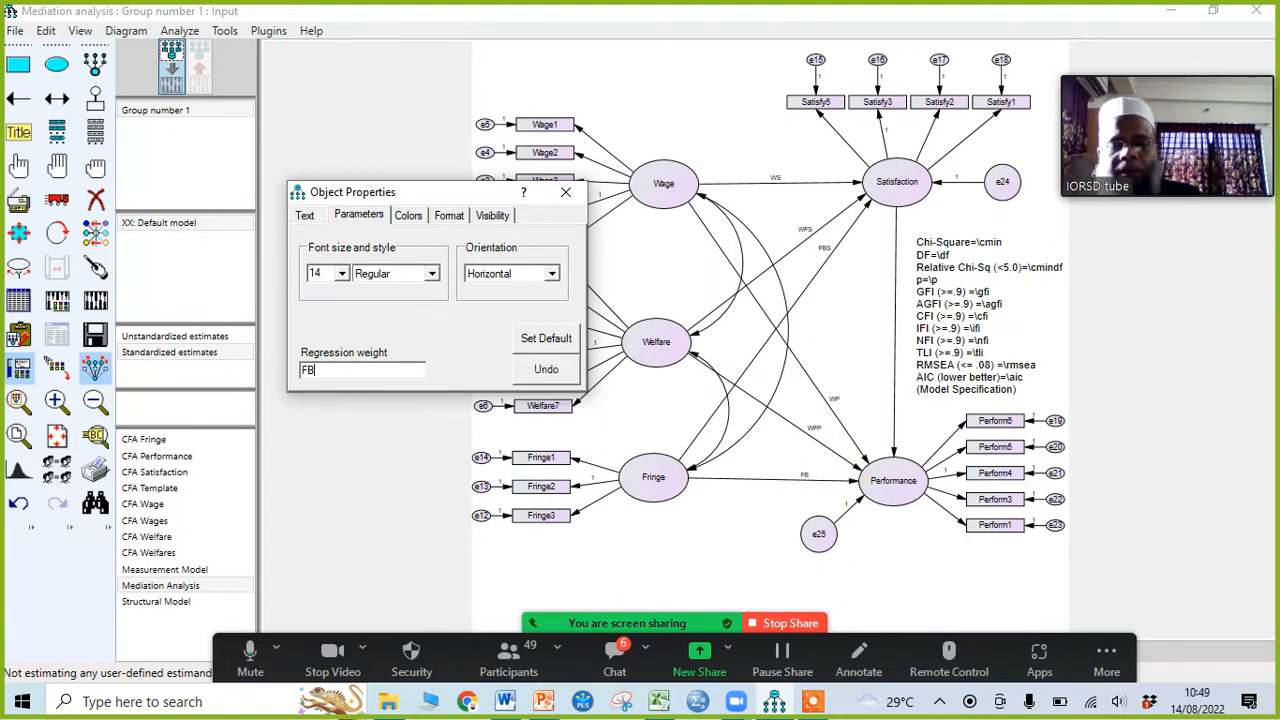
text(P)
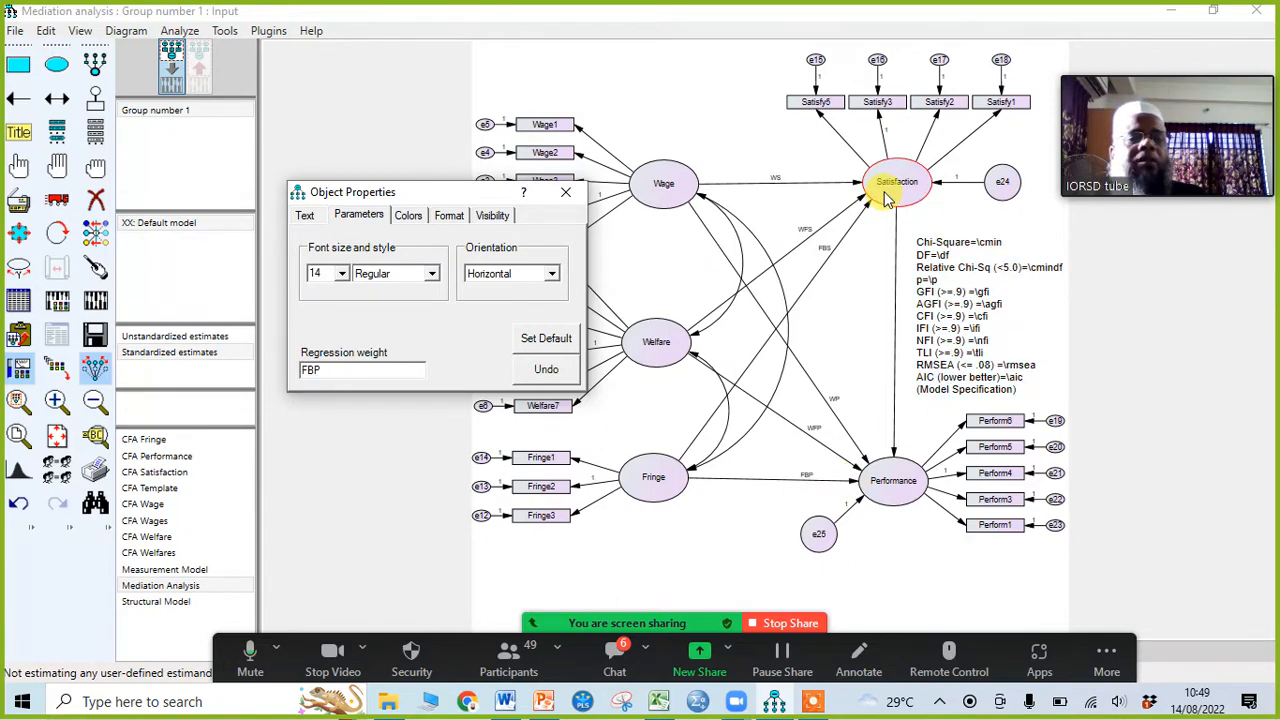
click(896, 455)
text(S)
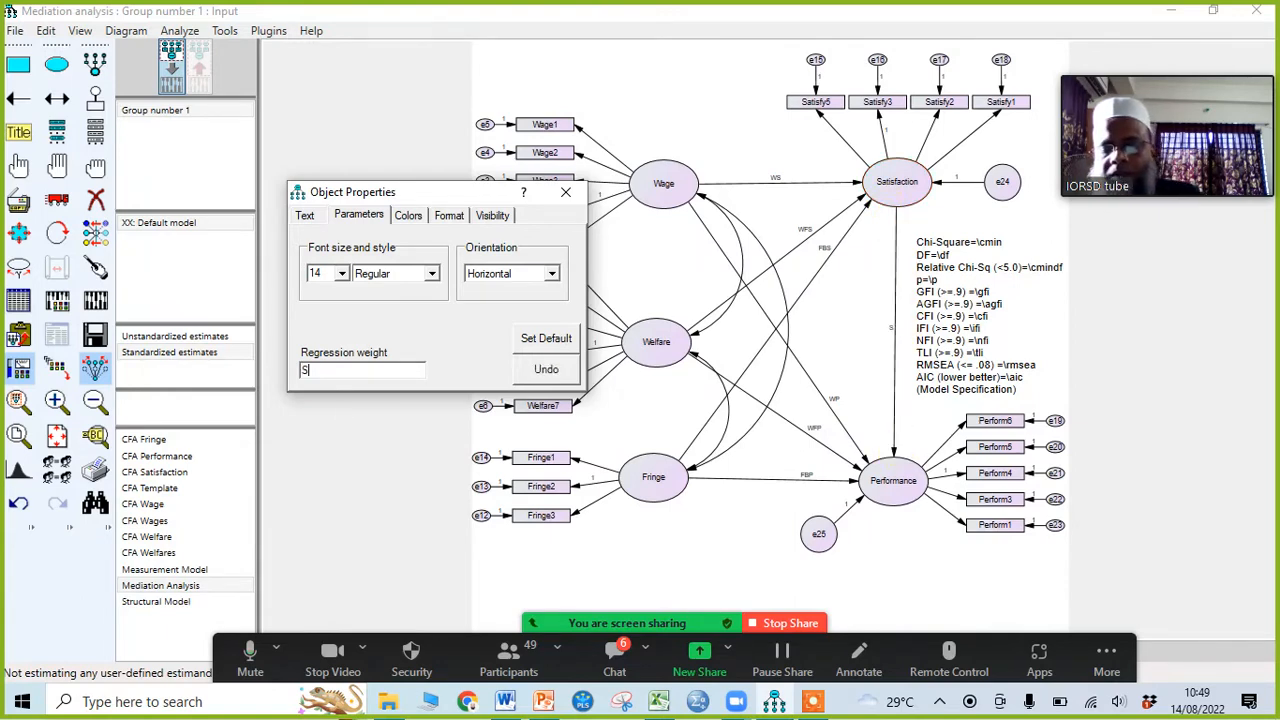
text(P)
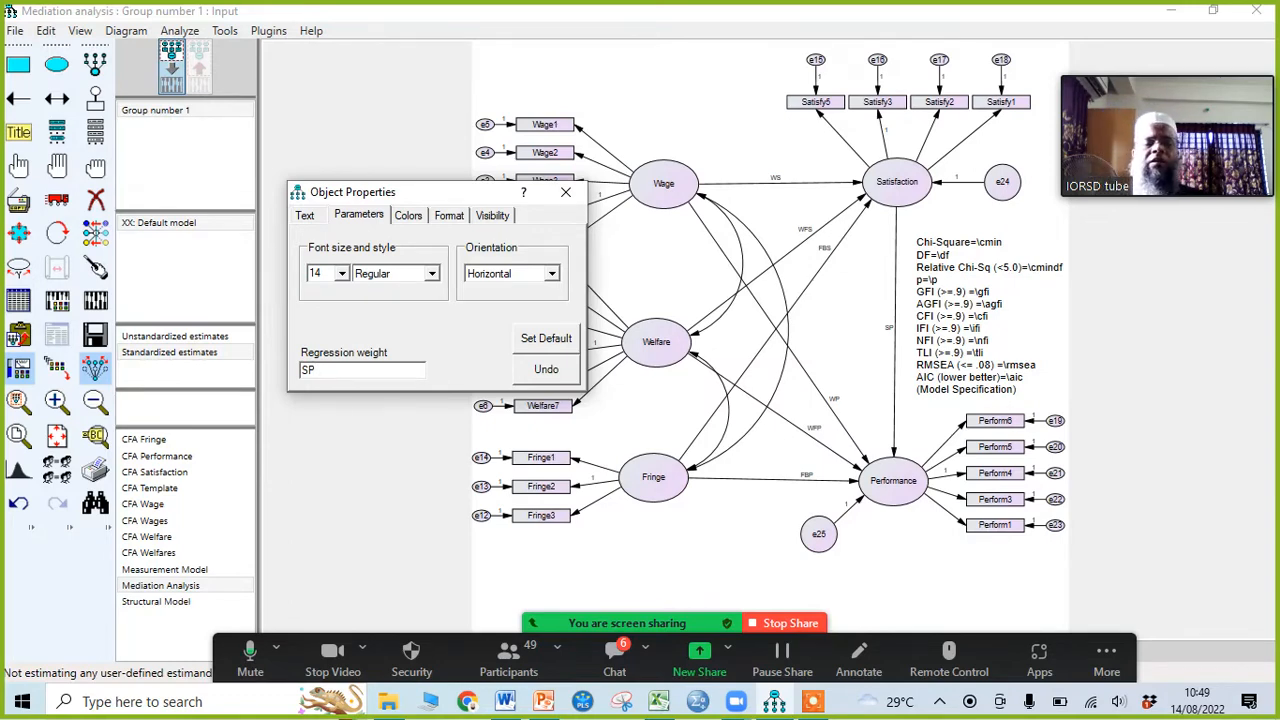
click(566, 193)
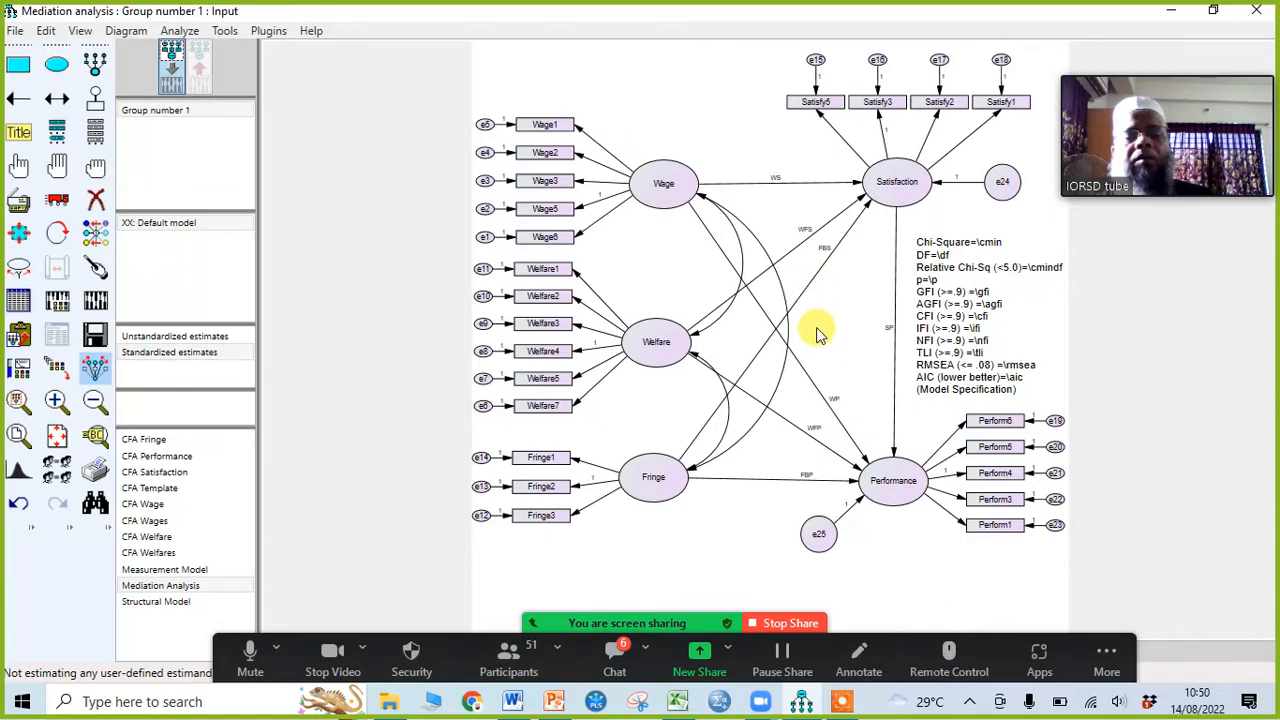
Check the regression weight label of the path from Wage to Performance in its object properties
scroll(816, 332, up, 5)
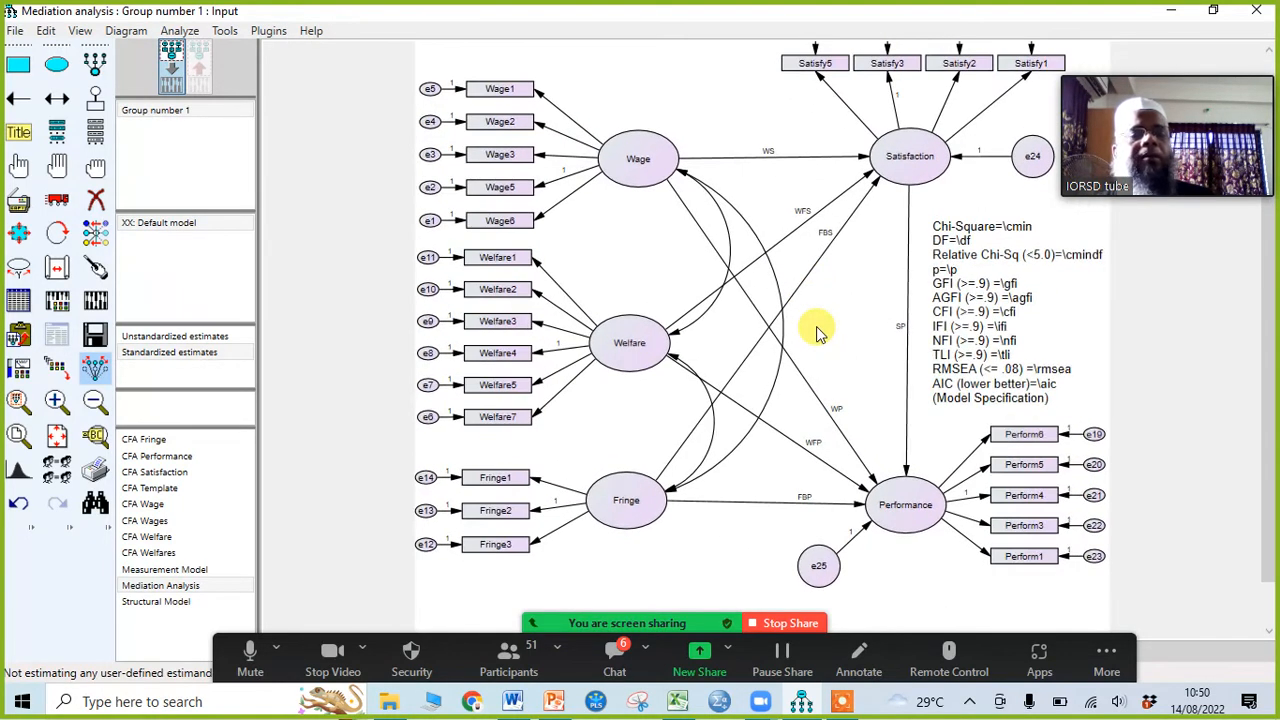
scroll(816, 332, up, 1)
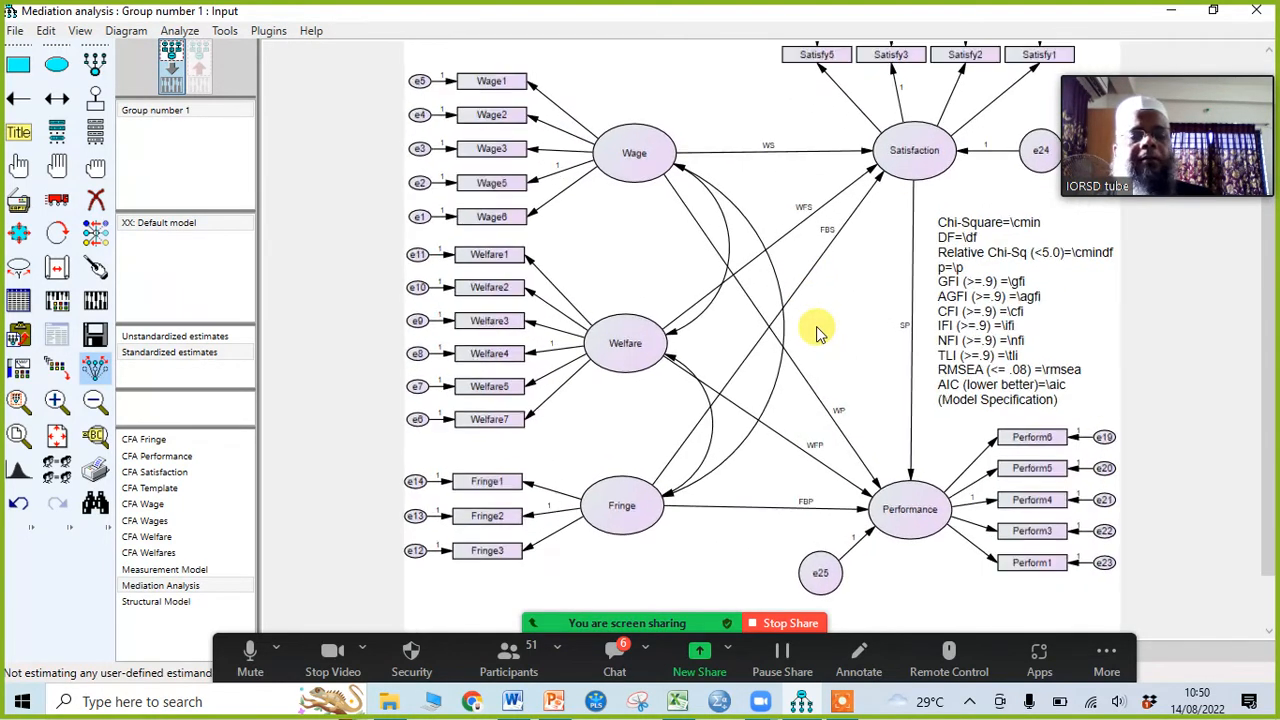
double_click(876, 487)
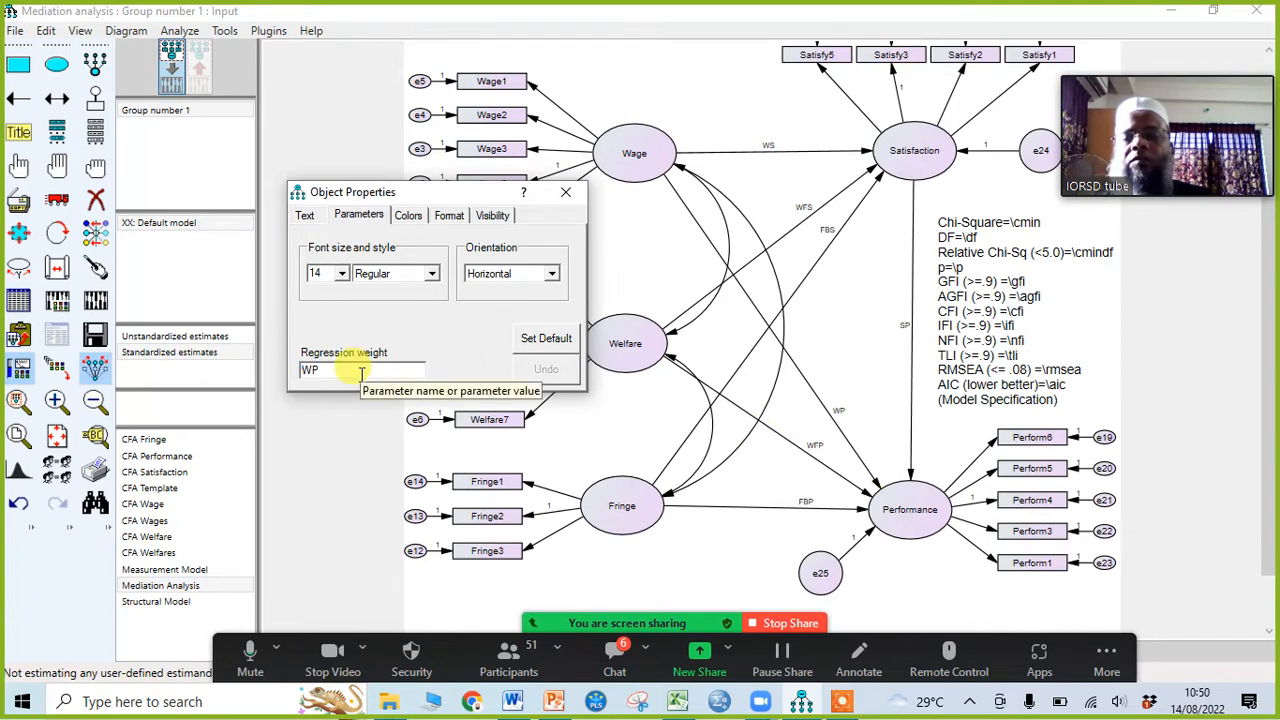
click(565, 192)
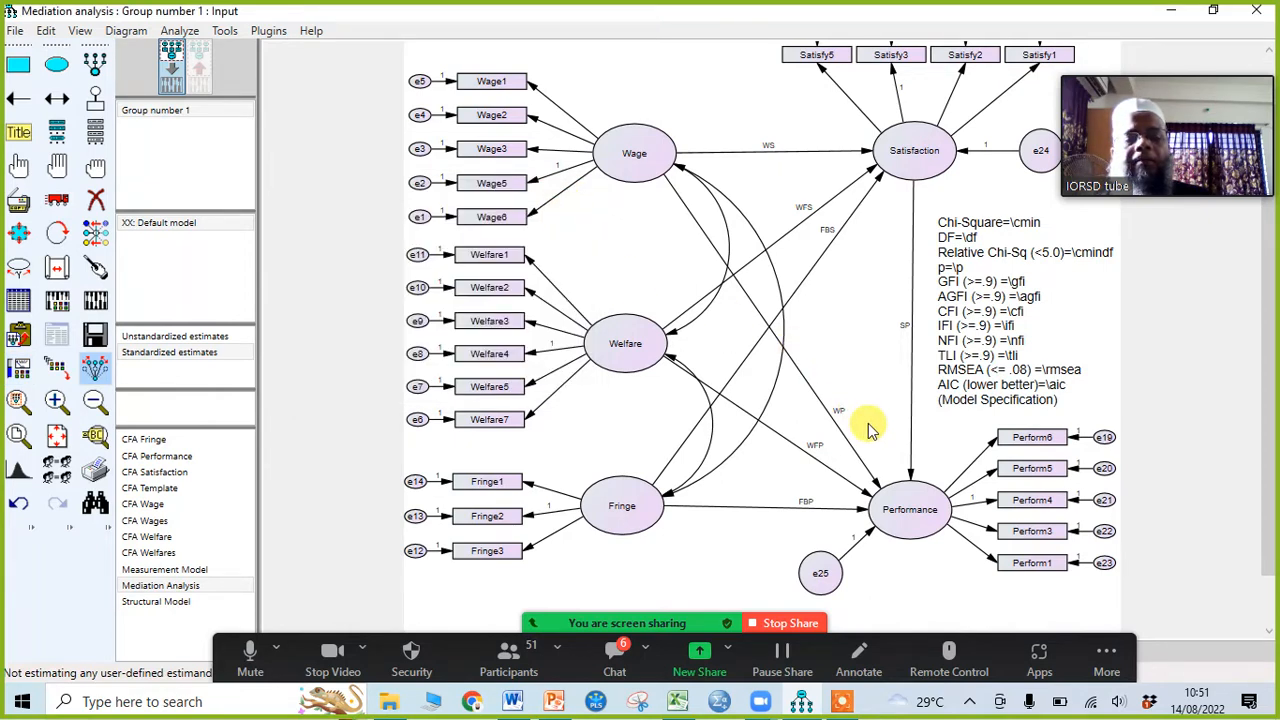
Switch to the PowerPoint workshop slides, review the path labelling and Create Models instructions, and return to Amos
click(554, 701)
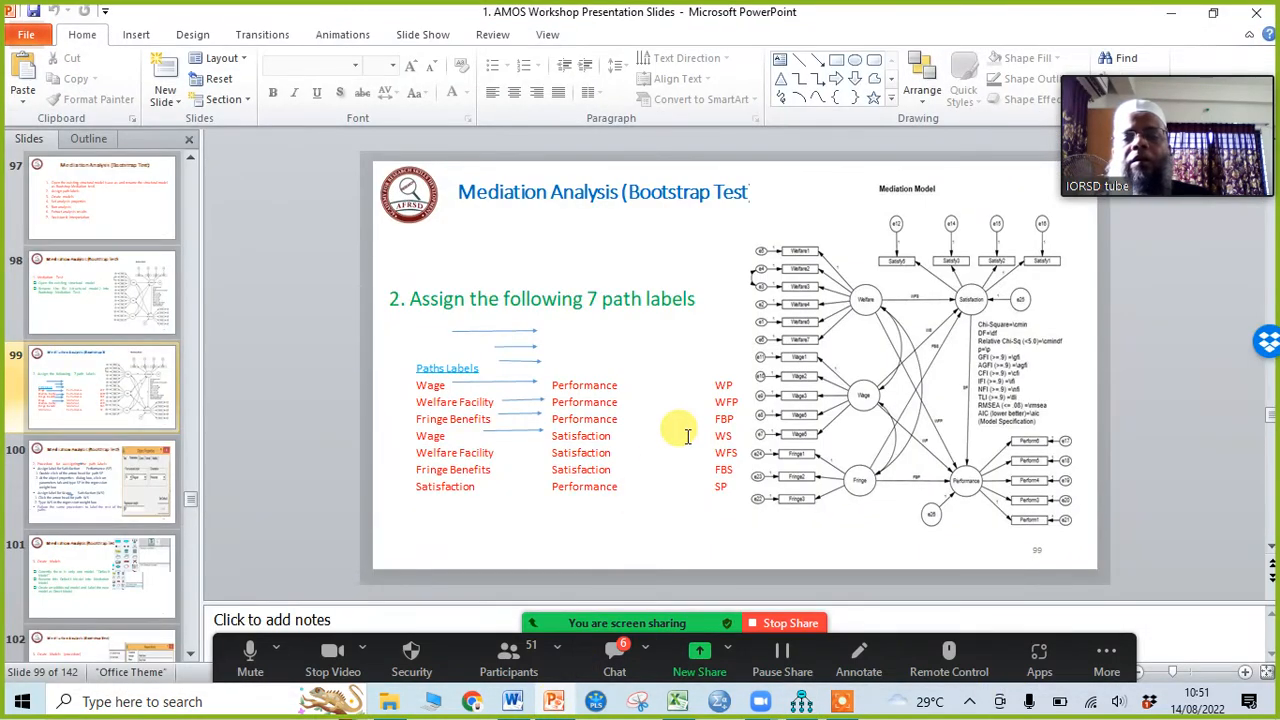
key(Page_Down)
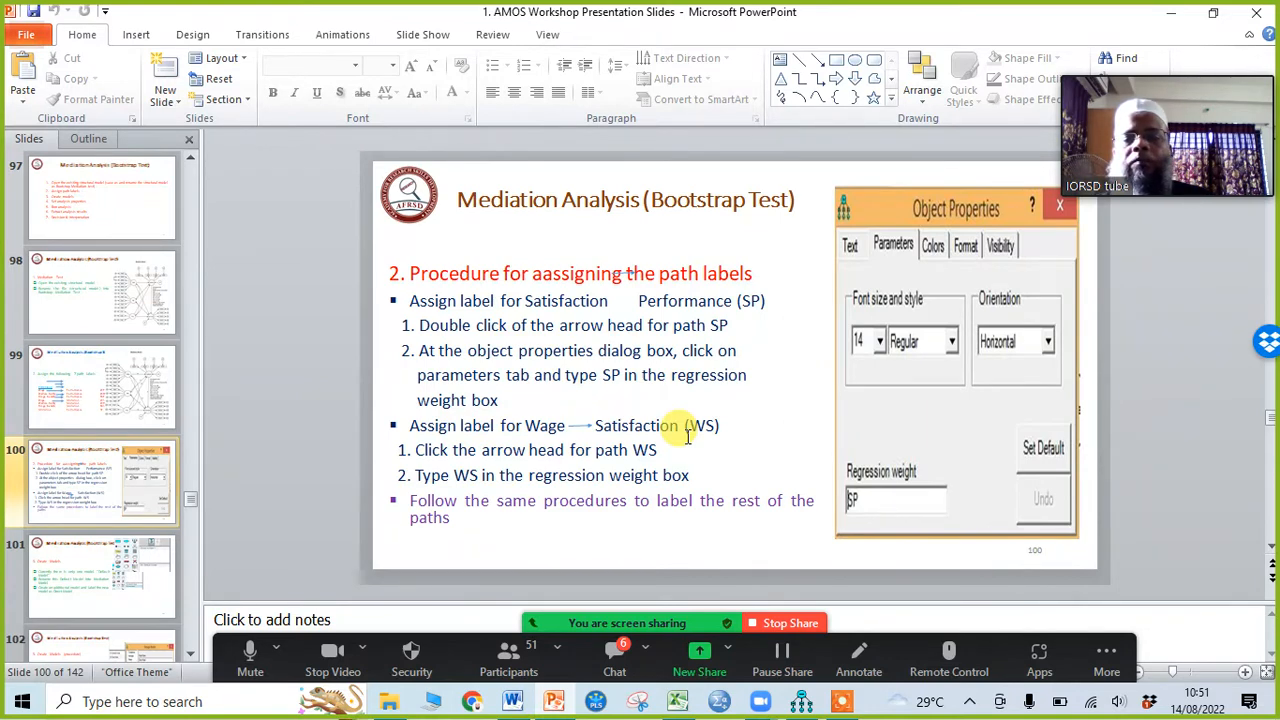
key(Page_Down)
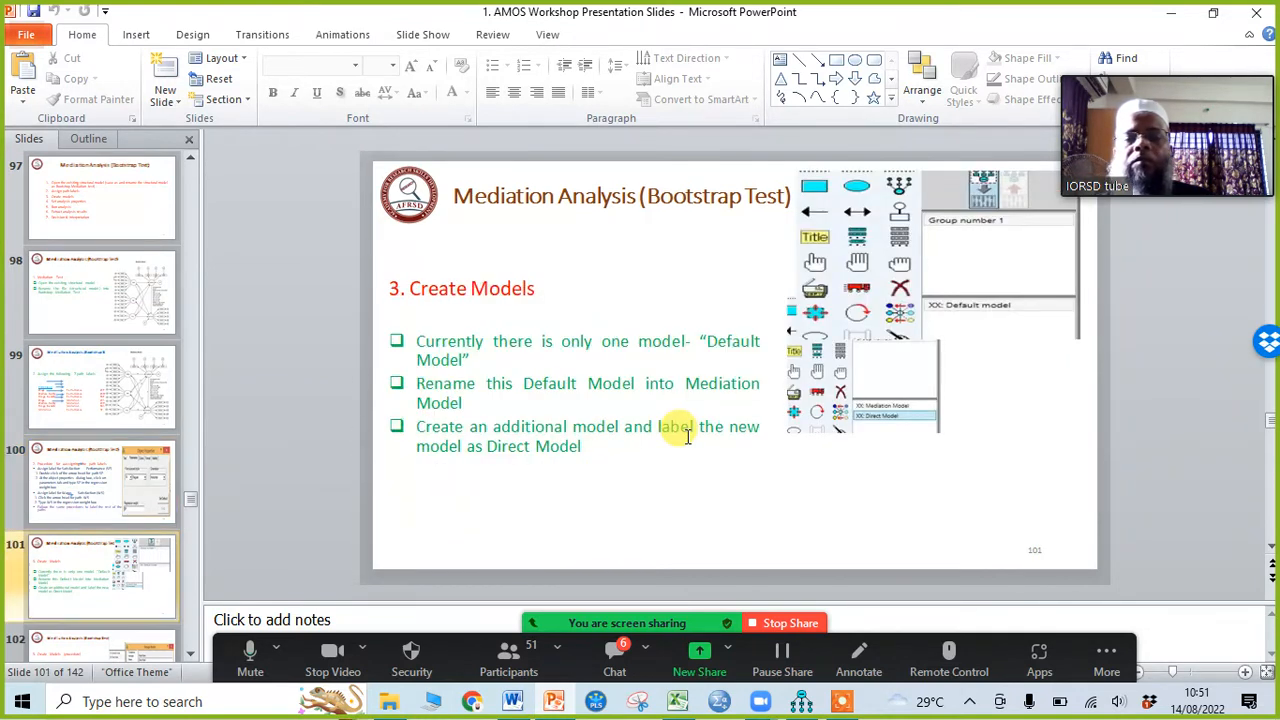
key(Page_Up)
key(Page_Up)
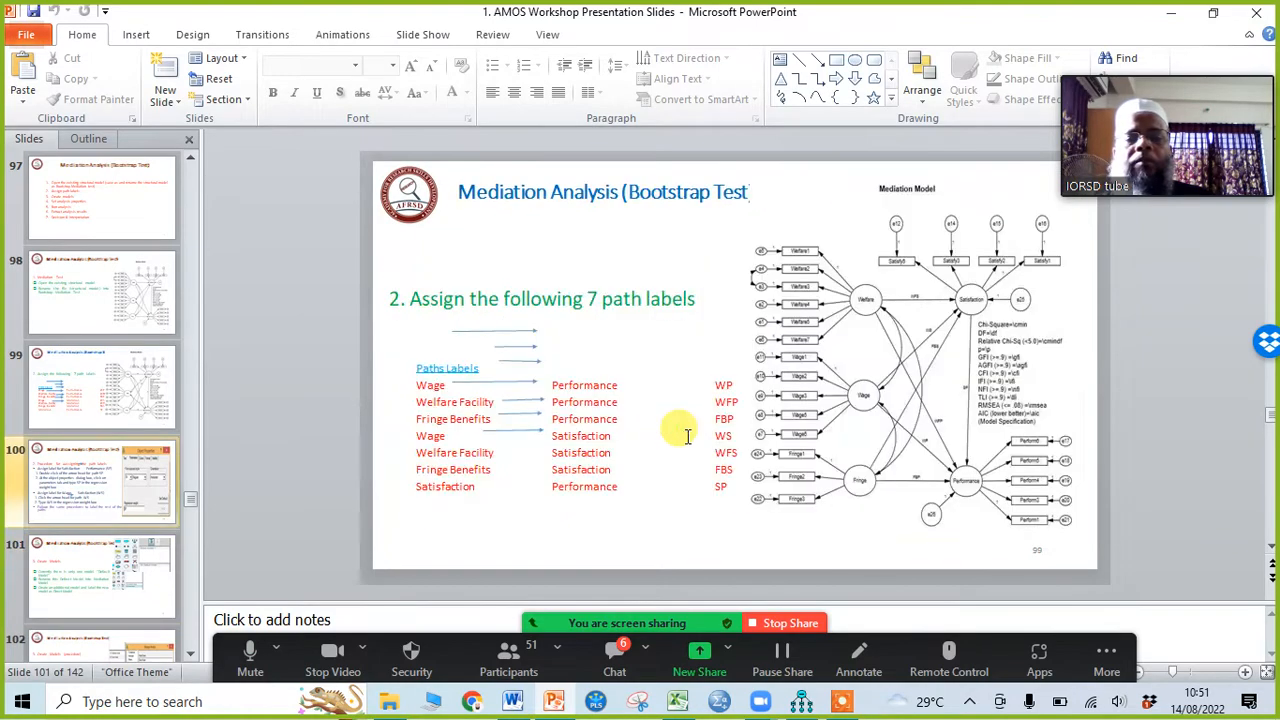
click(1176, 16)
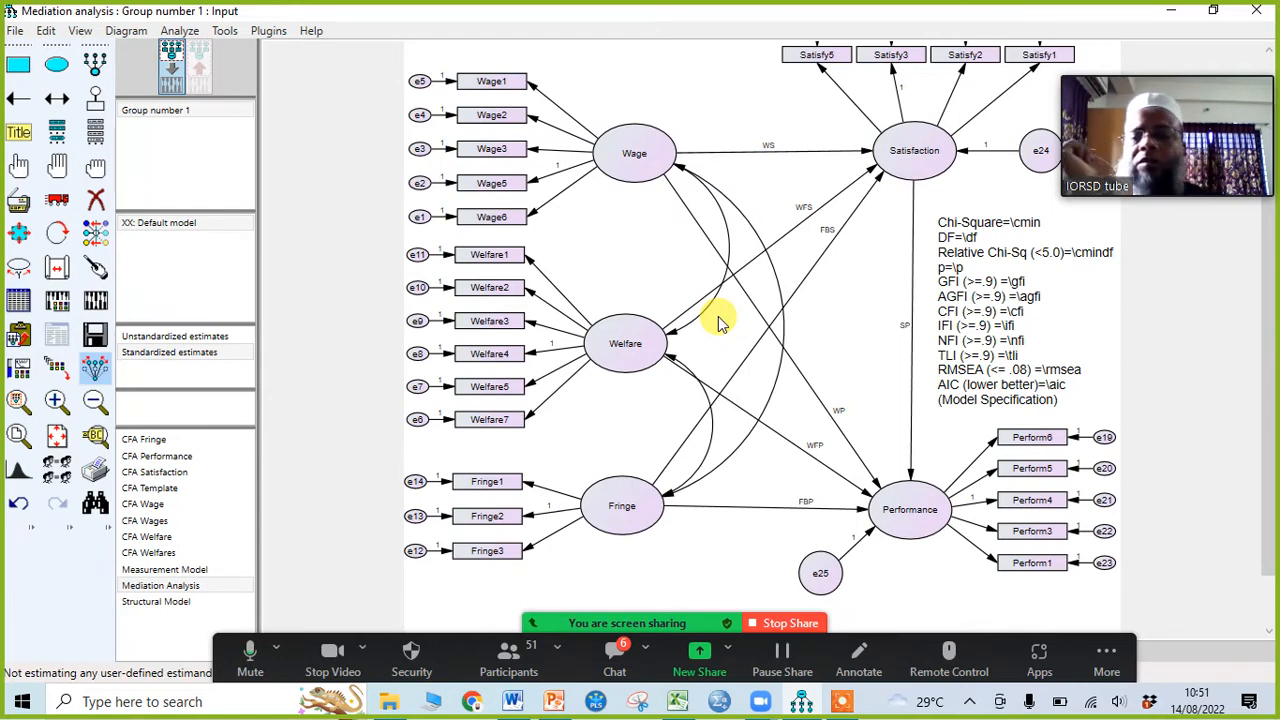
Rename the default model as Mediation Model in the Manage Models dialog
double_click(175, 228)
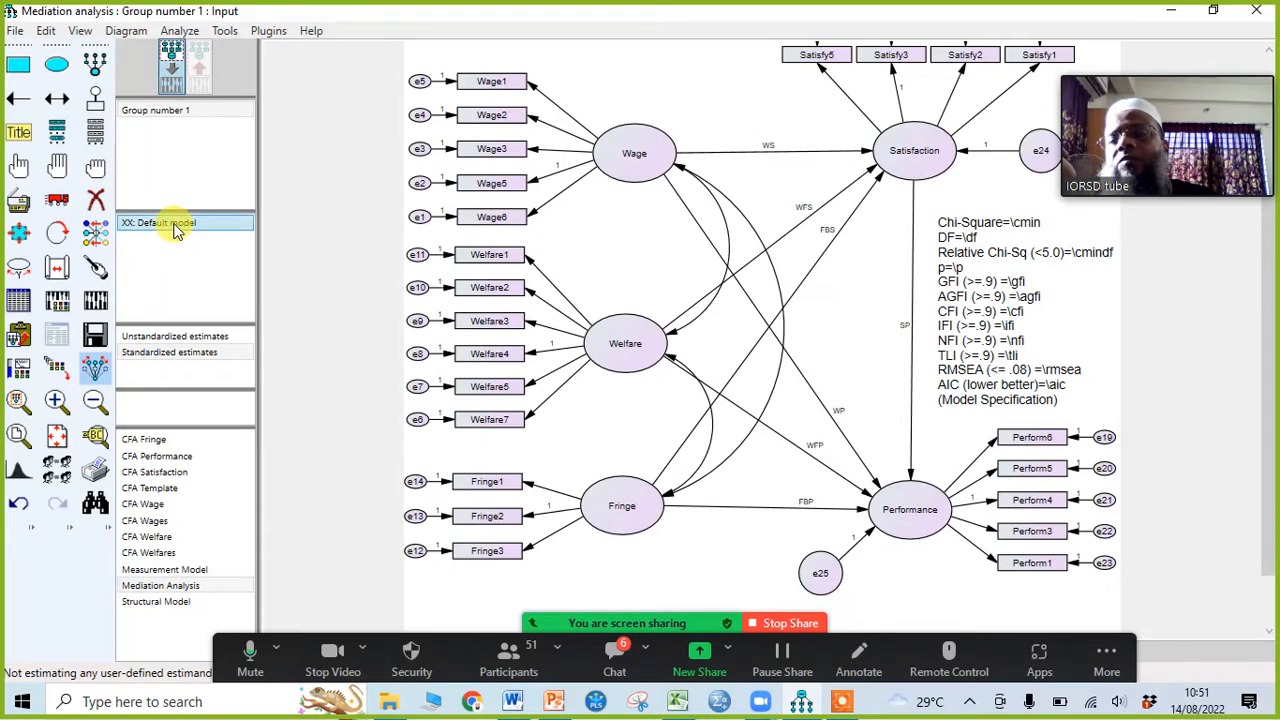
drag(286, 129, 632, 163)
drag(666, 216, 586, 216)
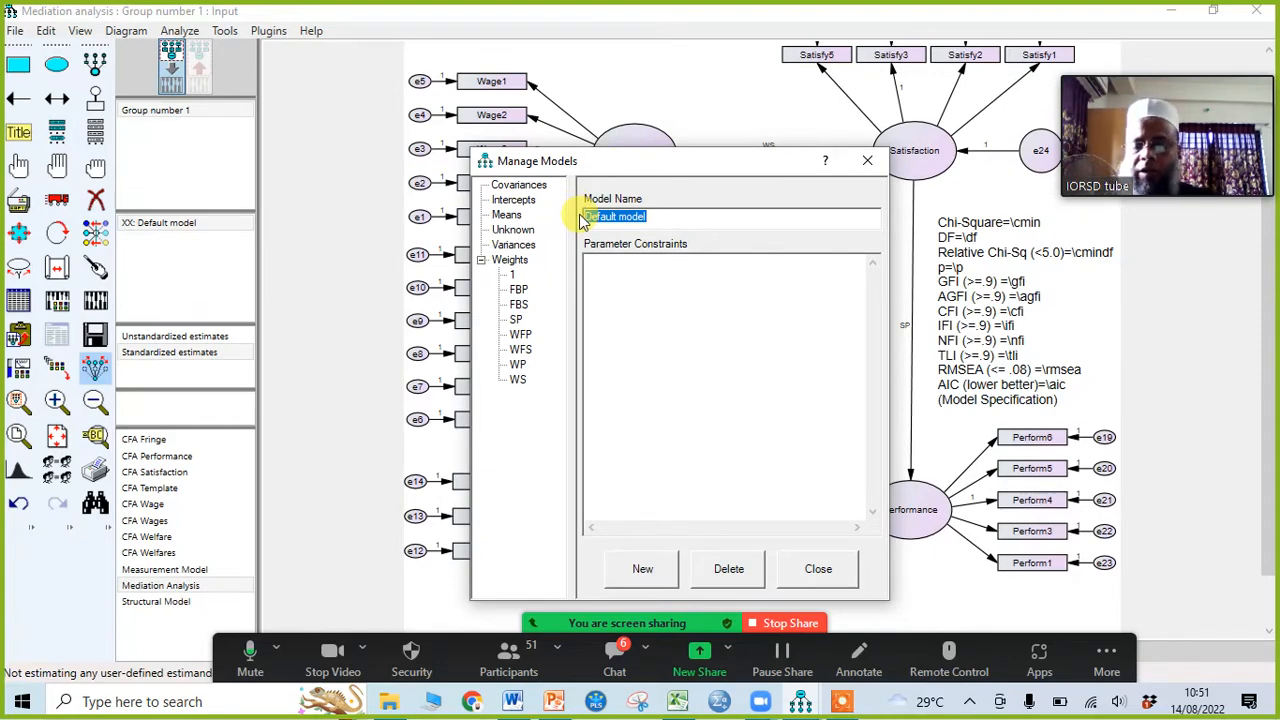
text(Me)
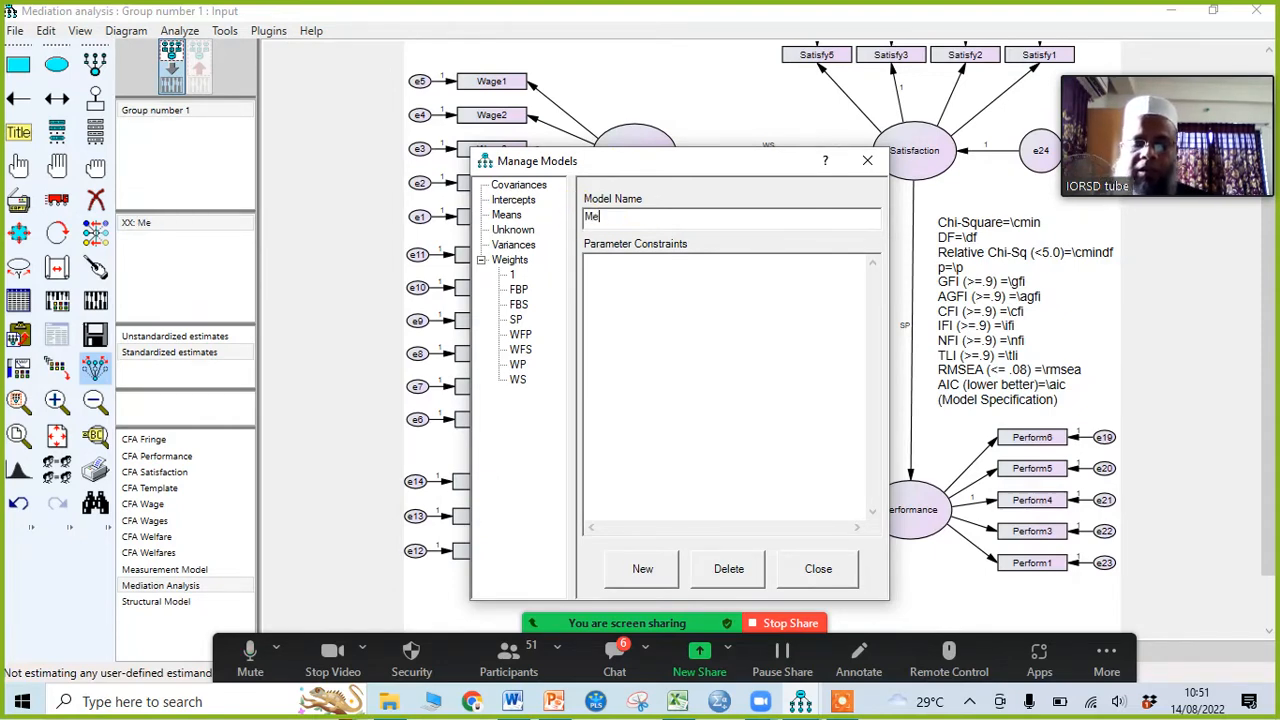
text(diatio)
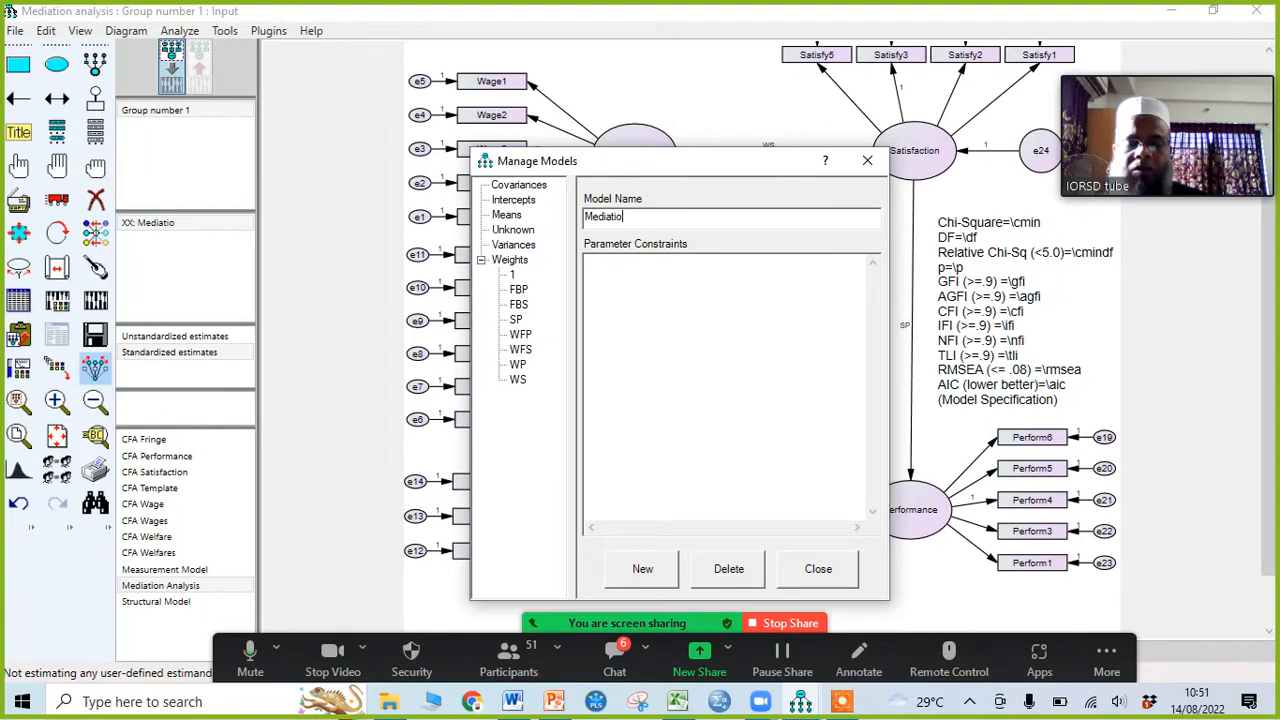
text(n Model)
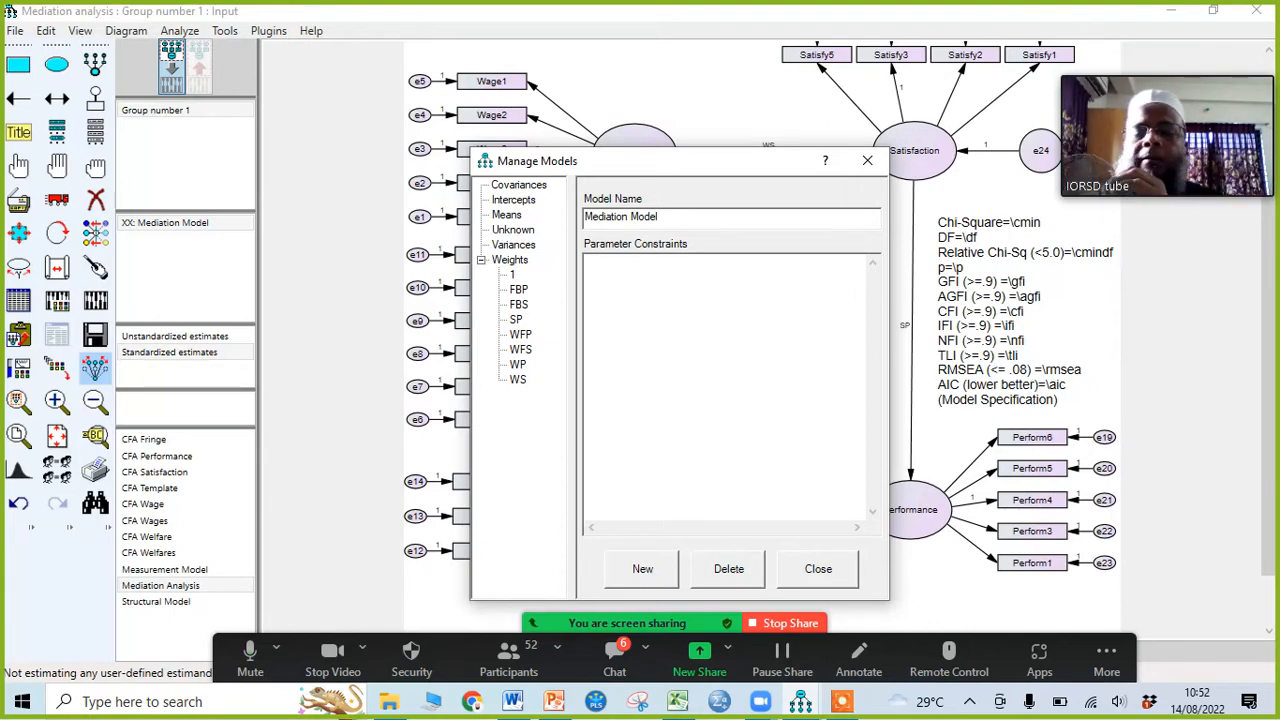
click(867, 160)
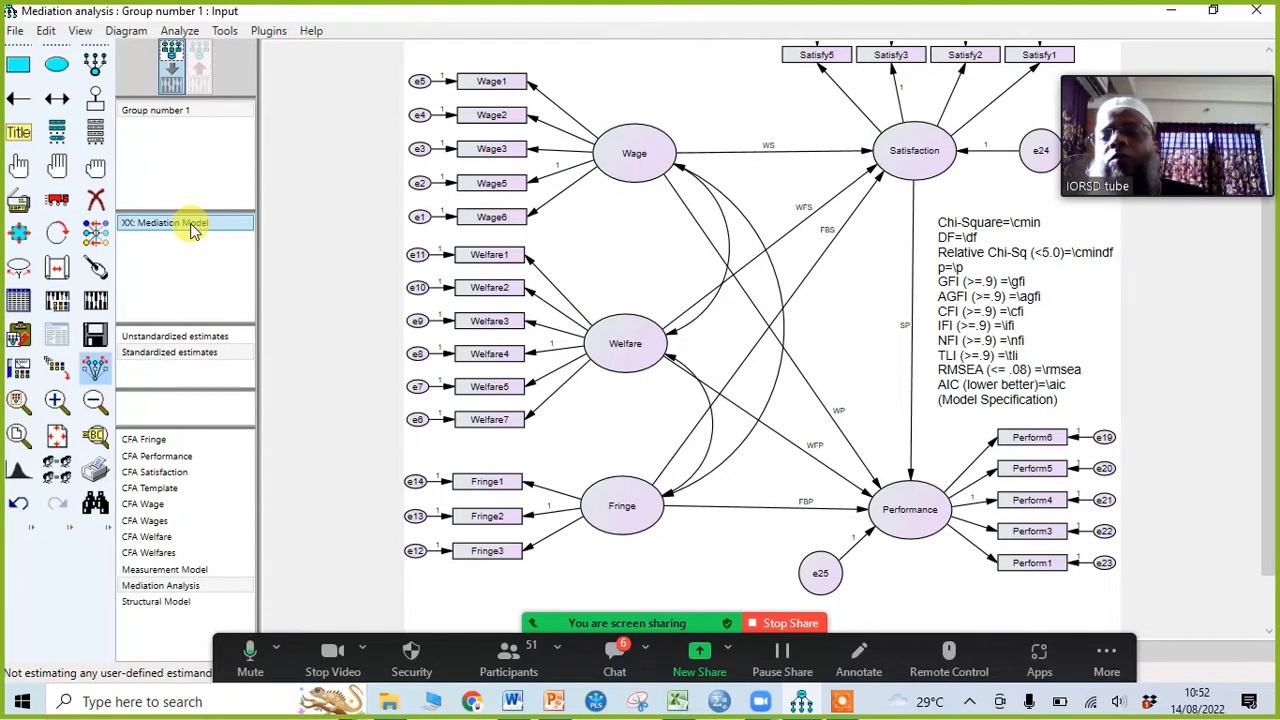
Add a second model named Direct Model in the Manage Models dialog and close the dialog
double_click(194, 230)
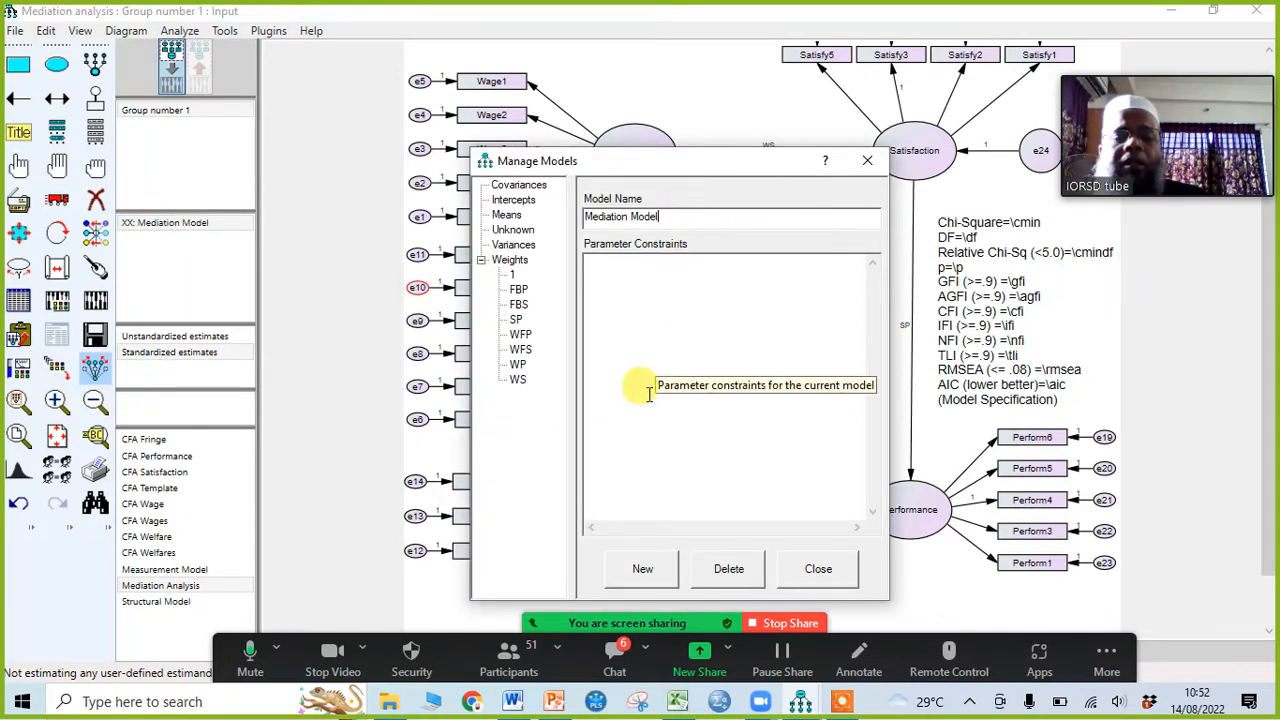
click(645, 578)
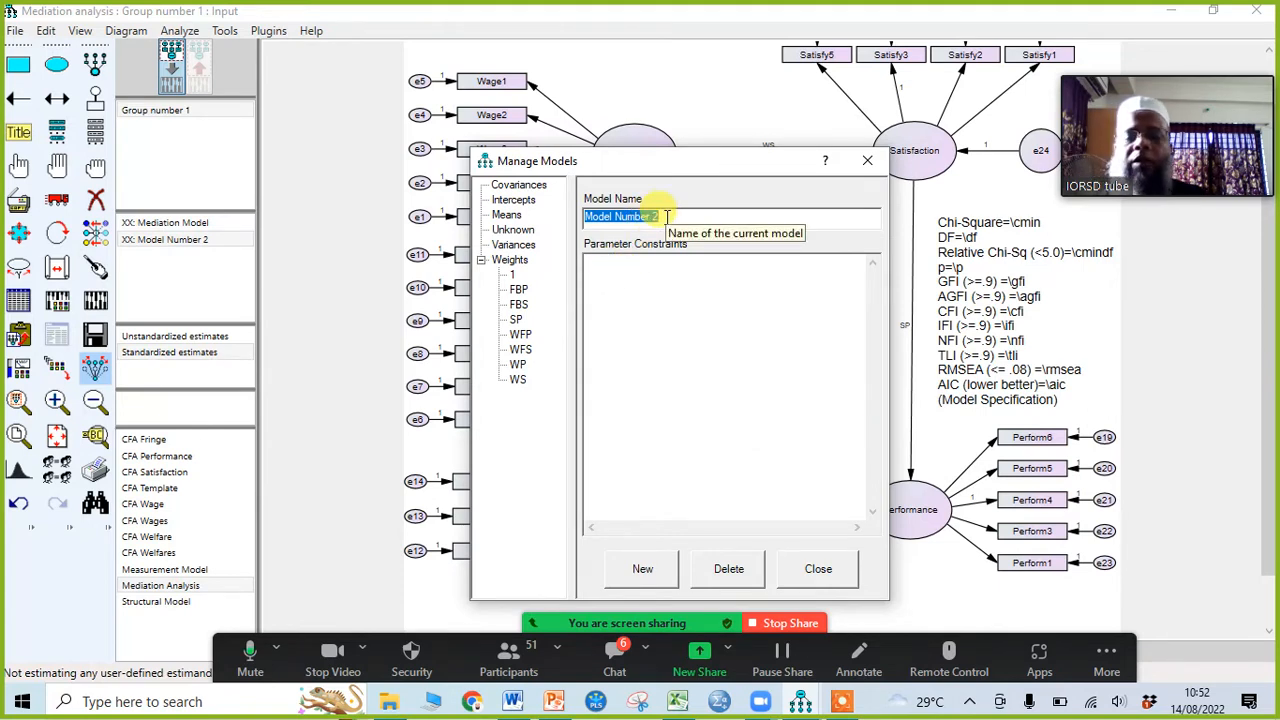
text(D)
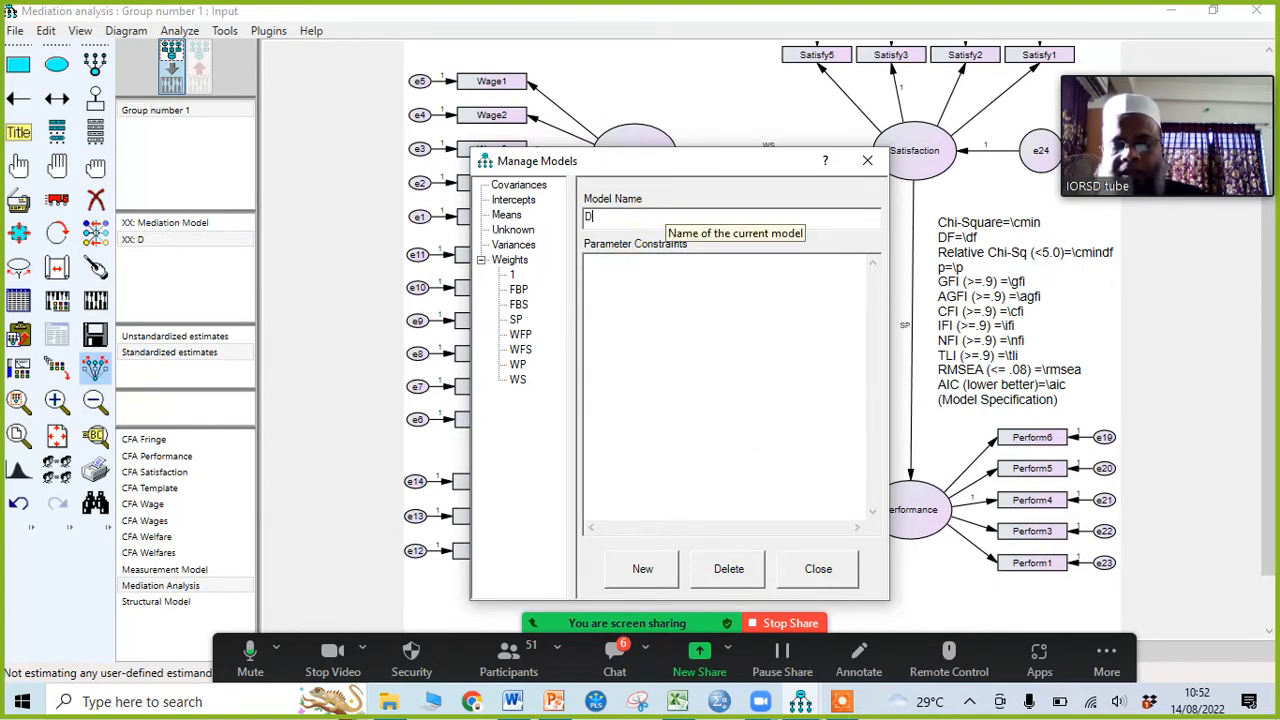
text(i)
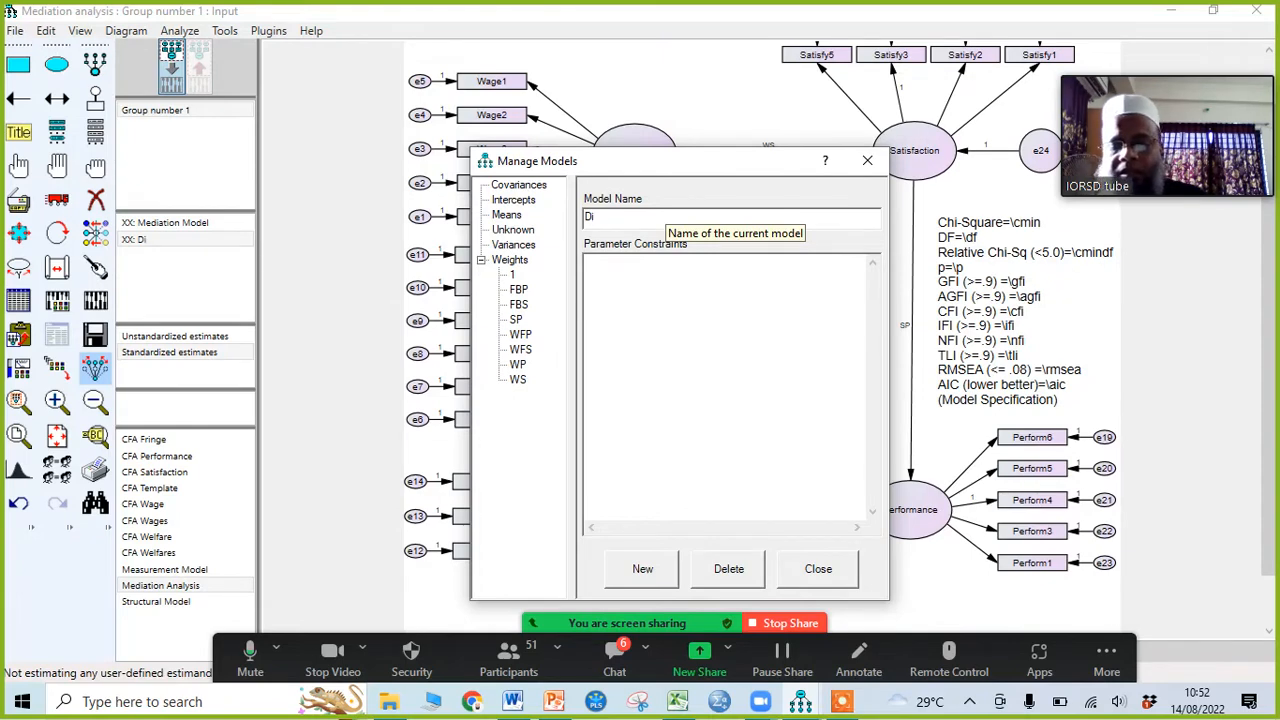
text(rect)
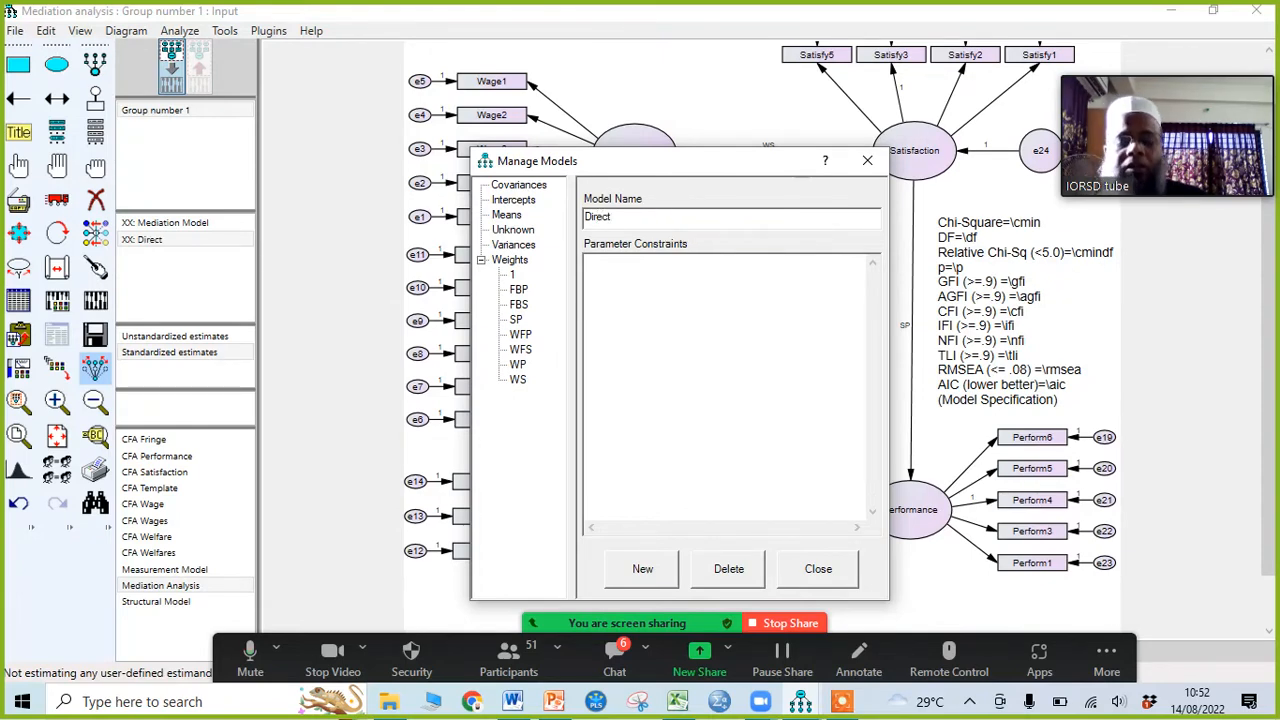
text( Mode)
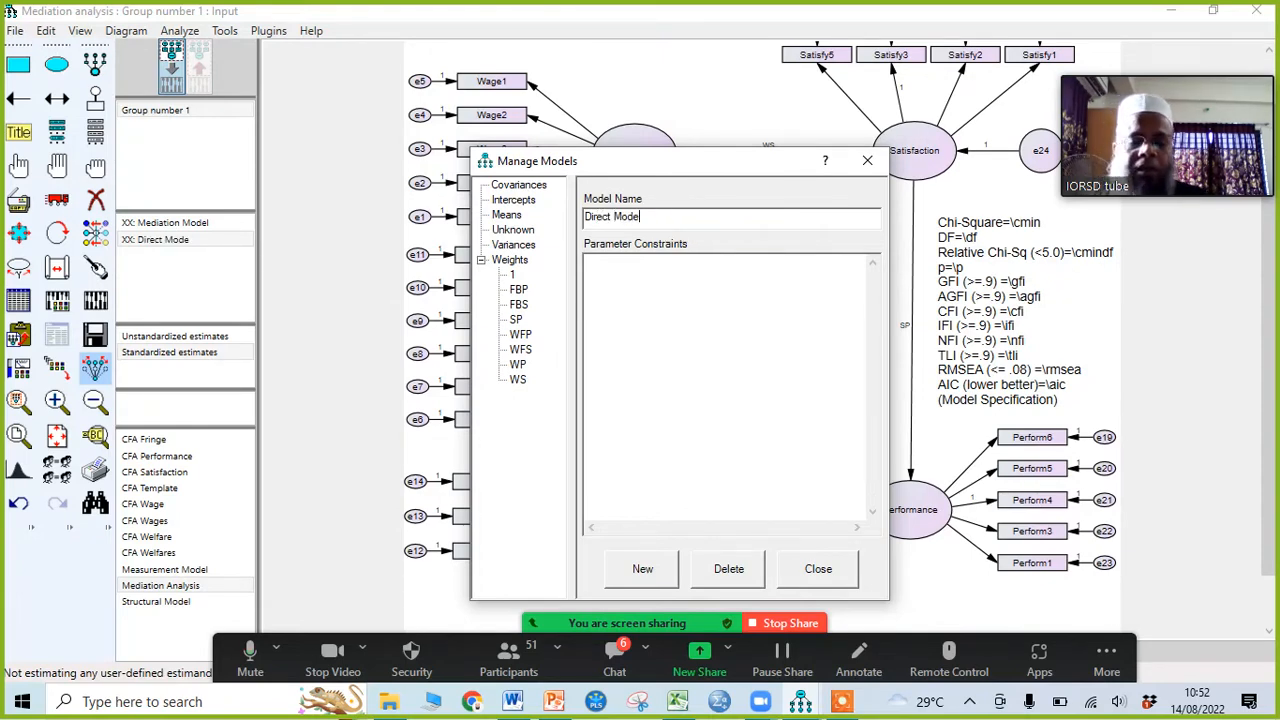
text(l)
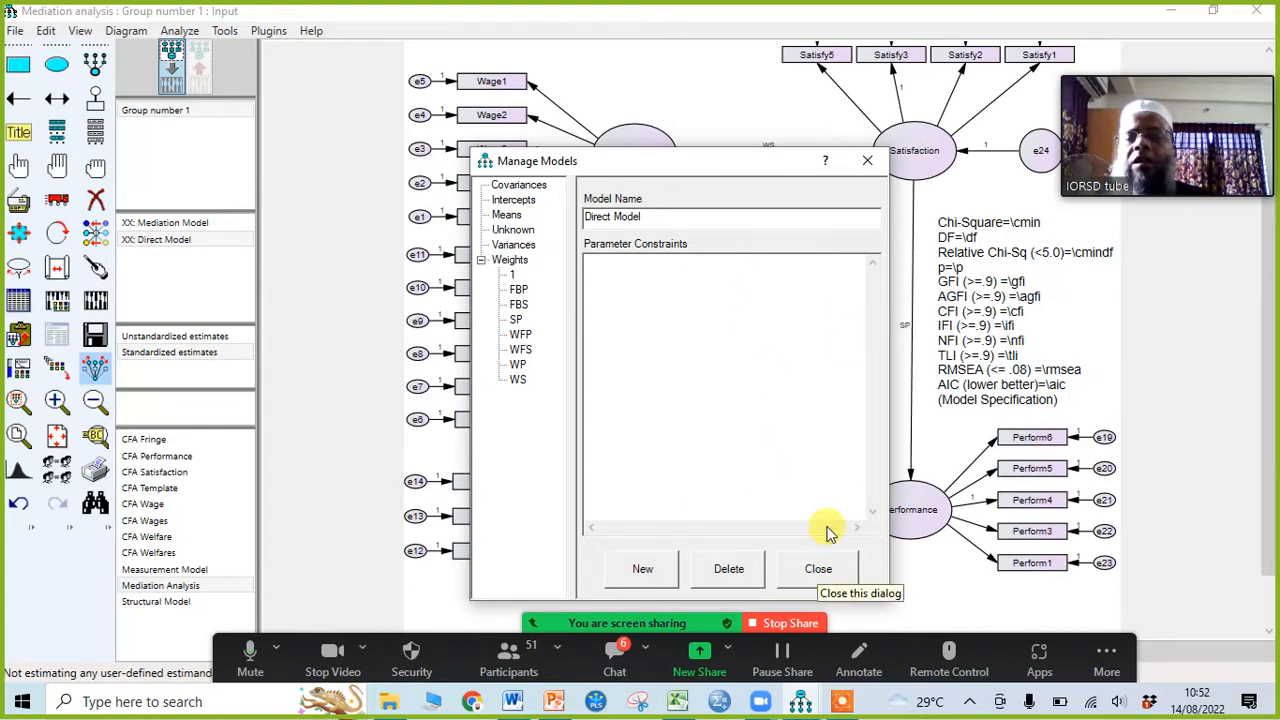
click(868, 162)
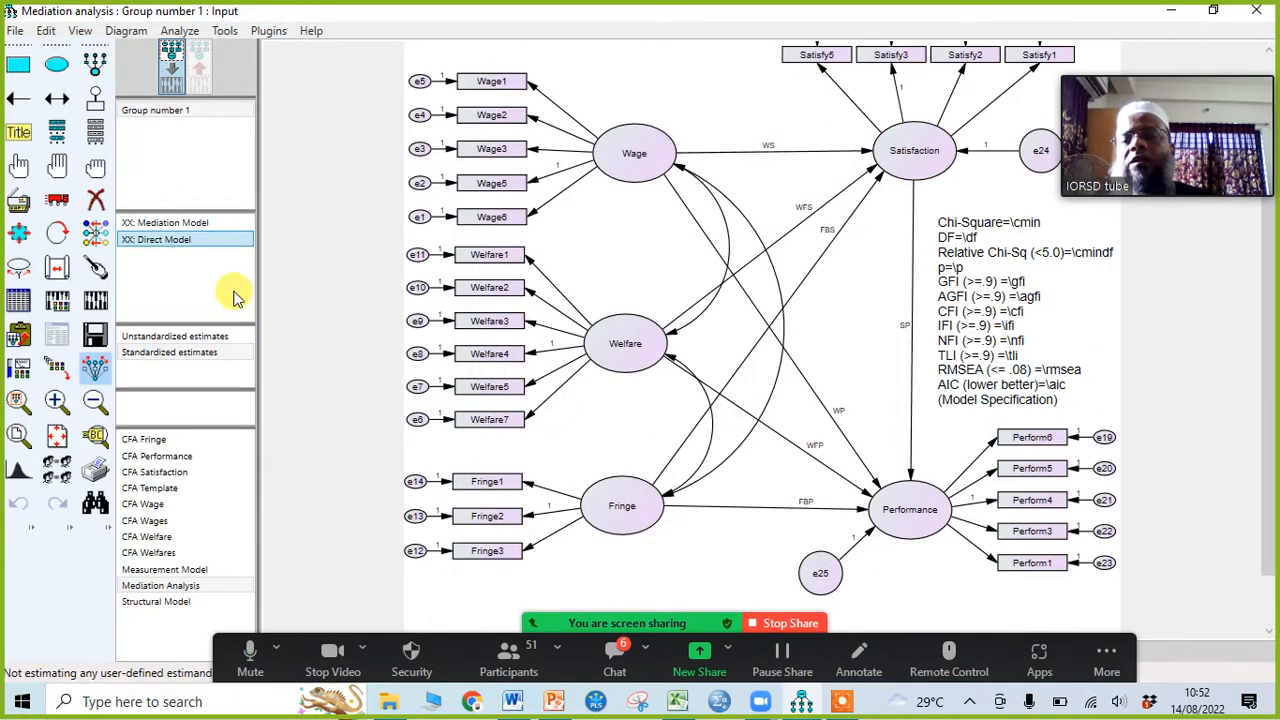
click(348, 277)
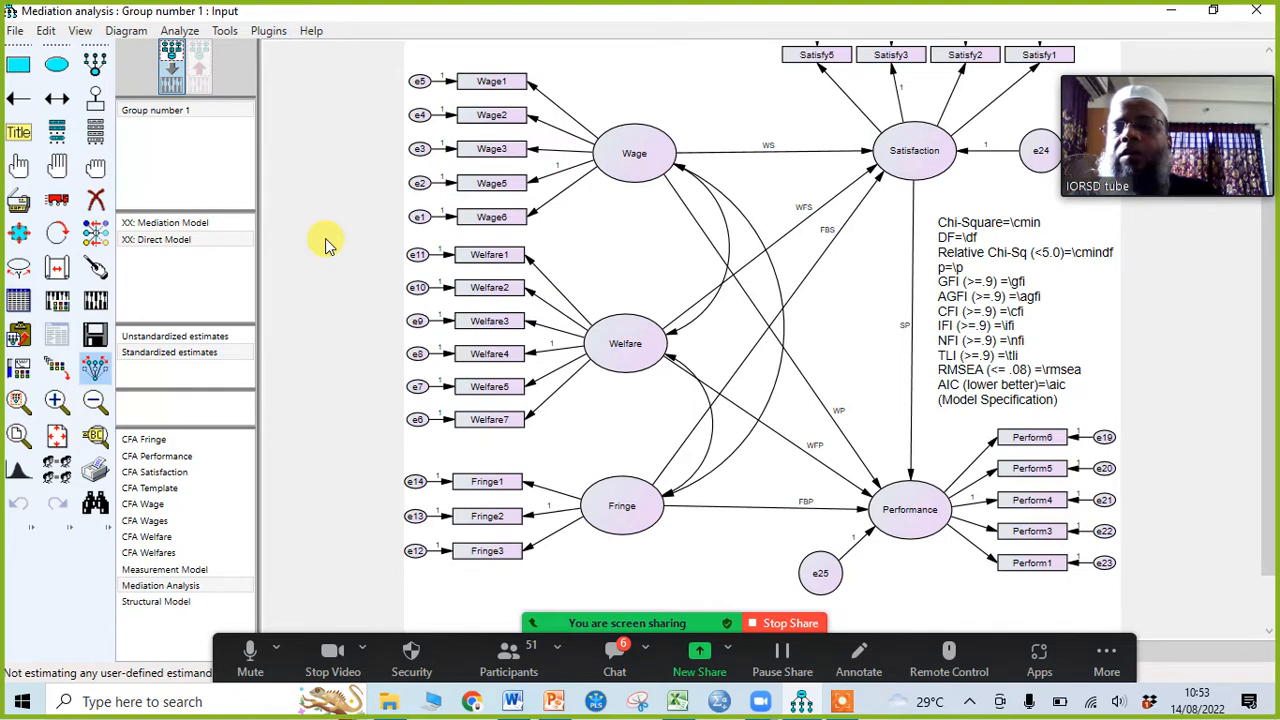
double_click(184, 240)
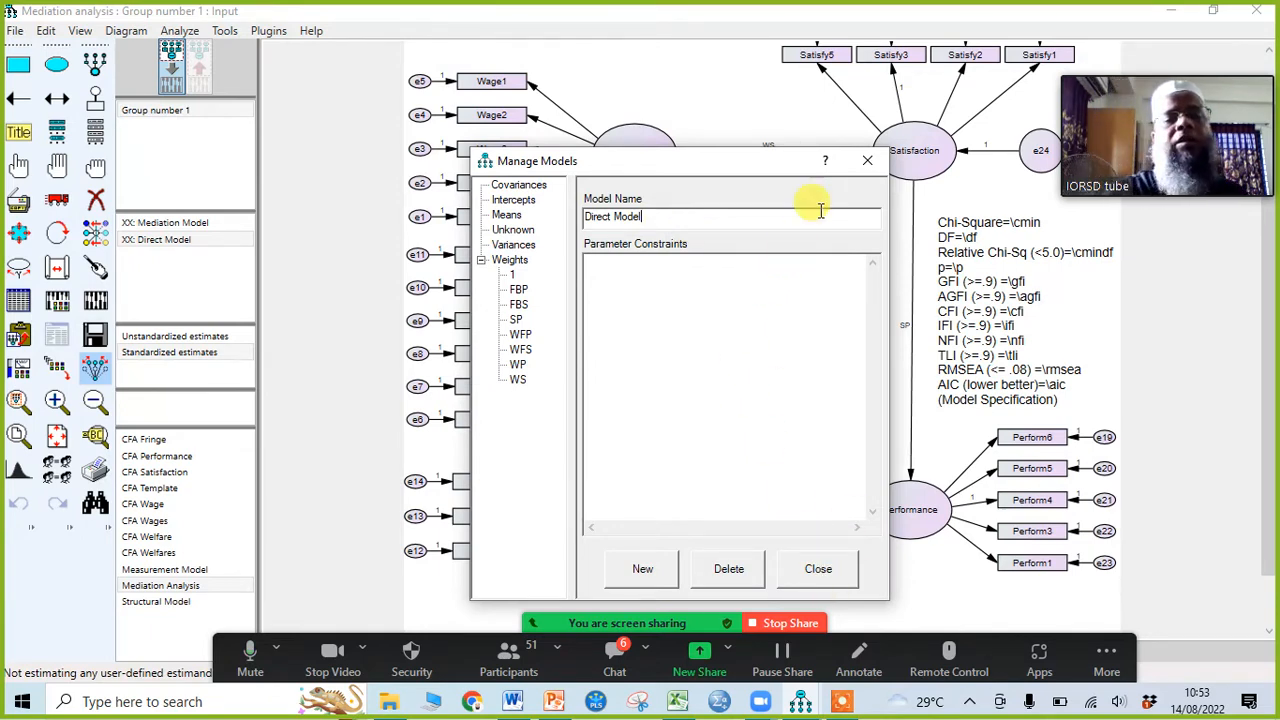
click(867, 160)
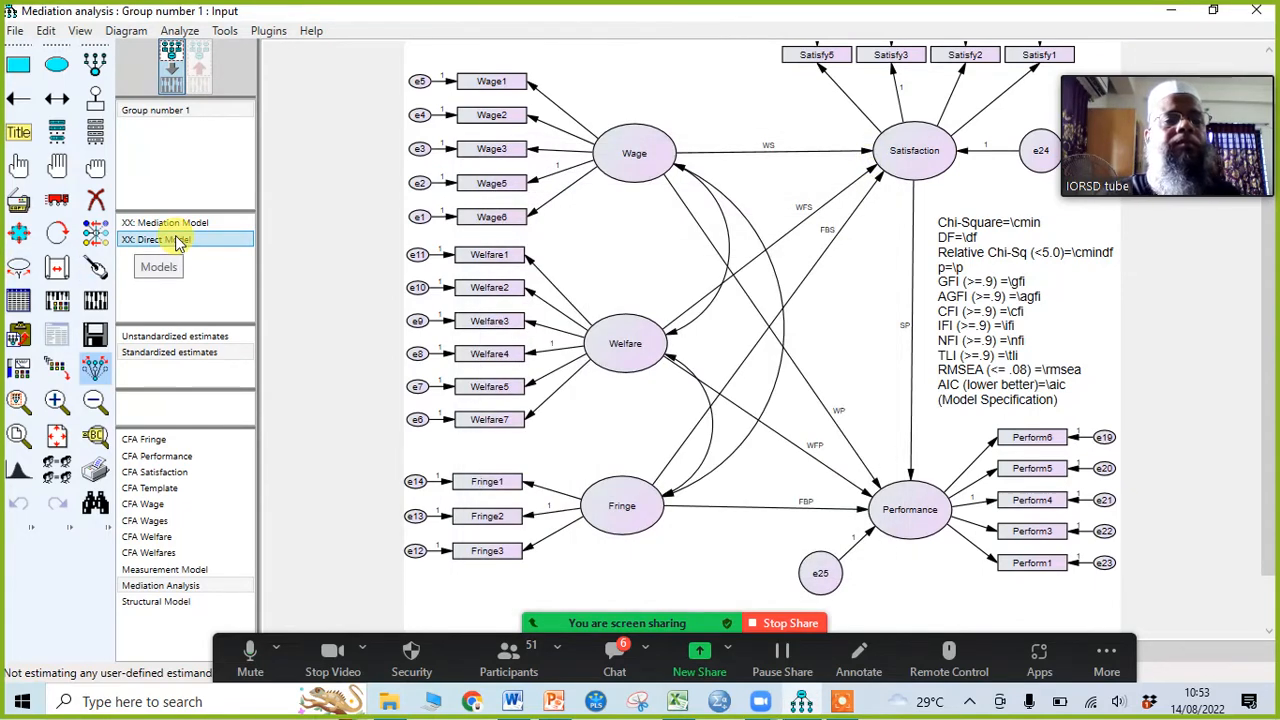
Constrain the Wage and Welfare paths to Satisfaction in the Direct Model with WS=0 and WFS=0
scroll(690, 290, down, 3)
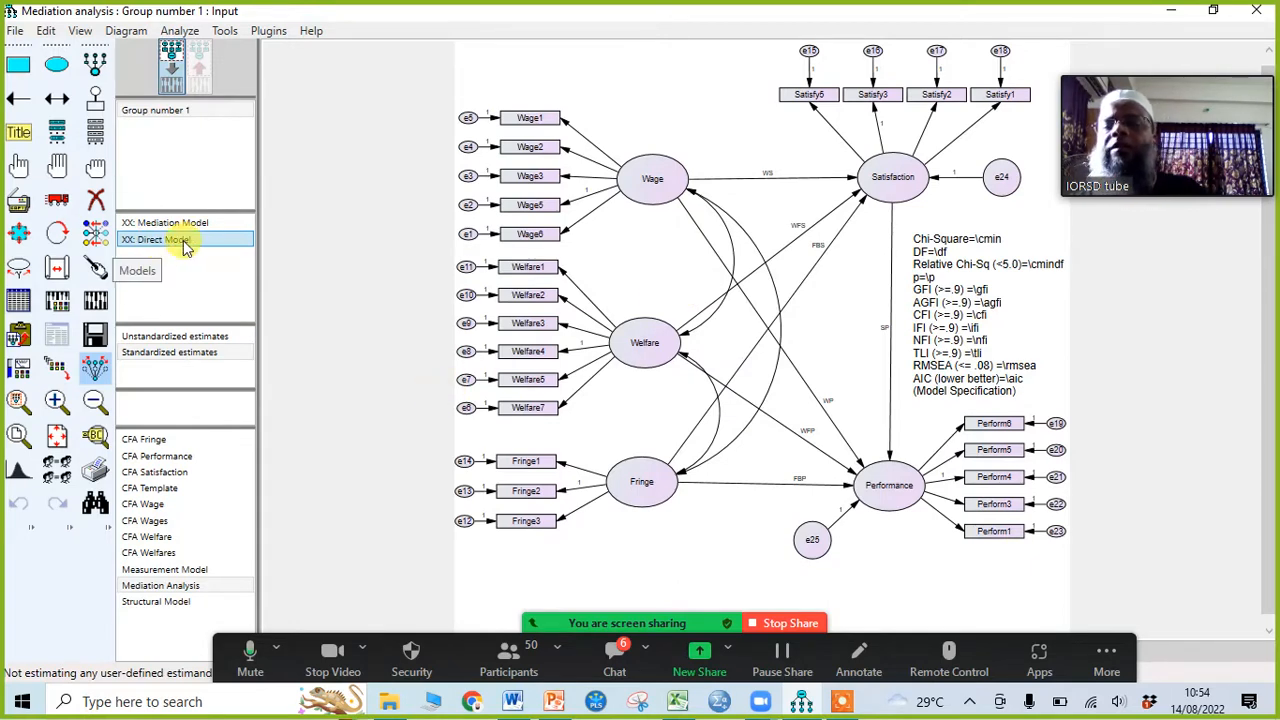
double_click(172, 242)
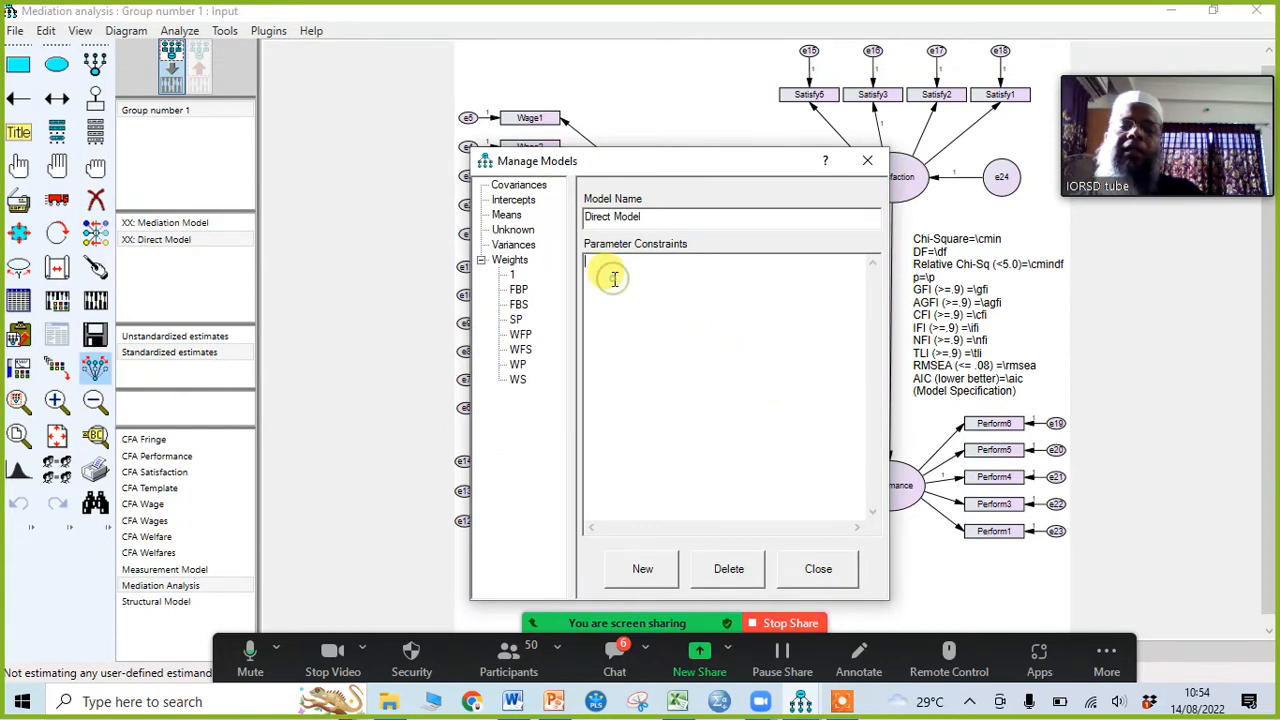
drag(749, 165, 438, 141)
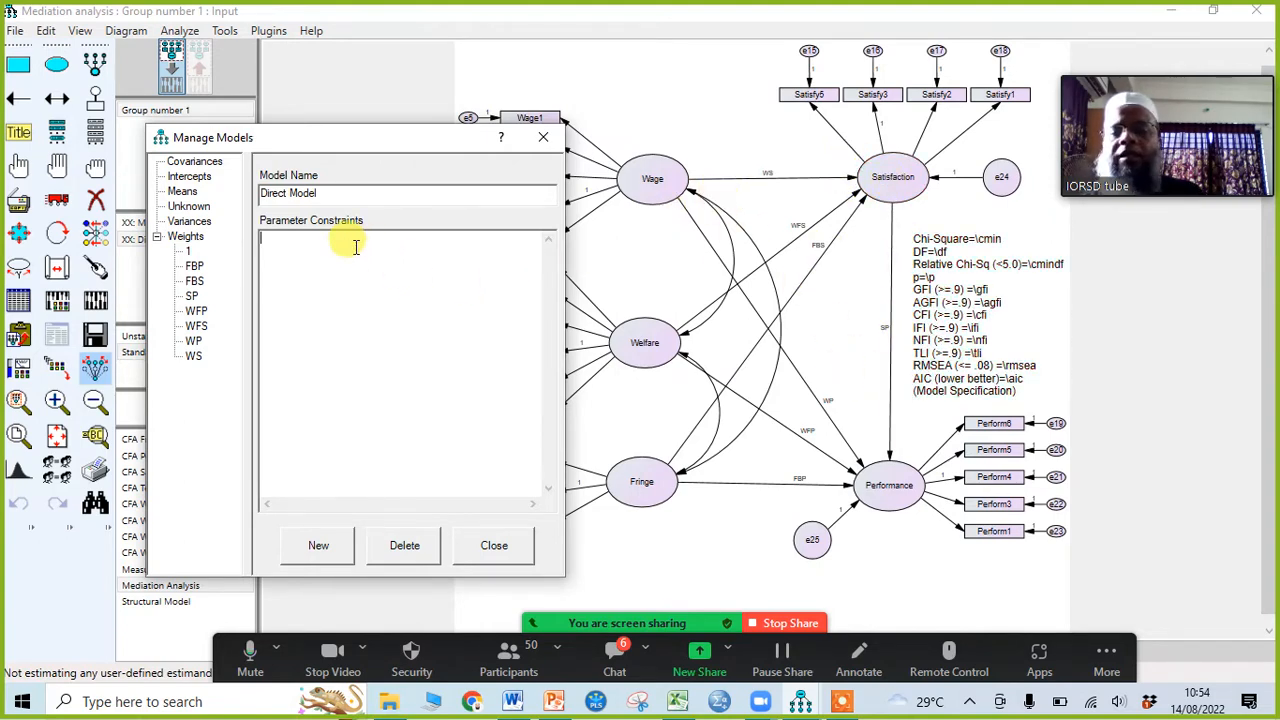
text(WS)
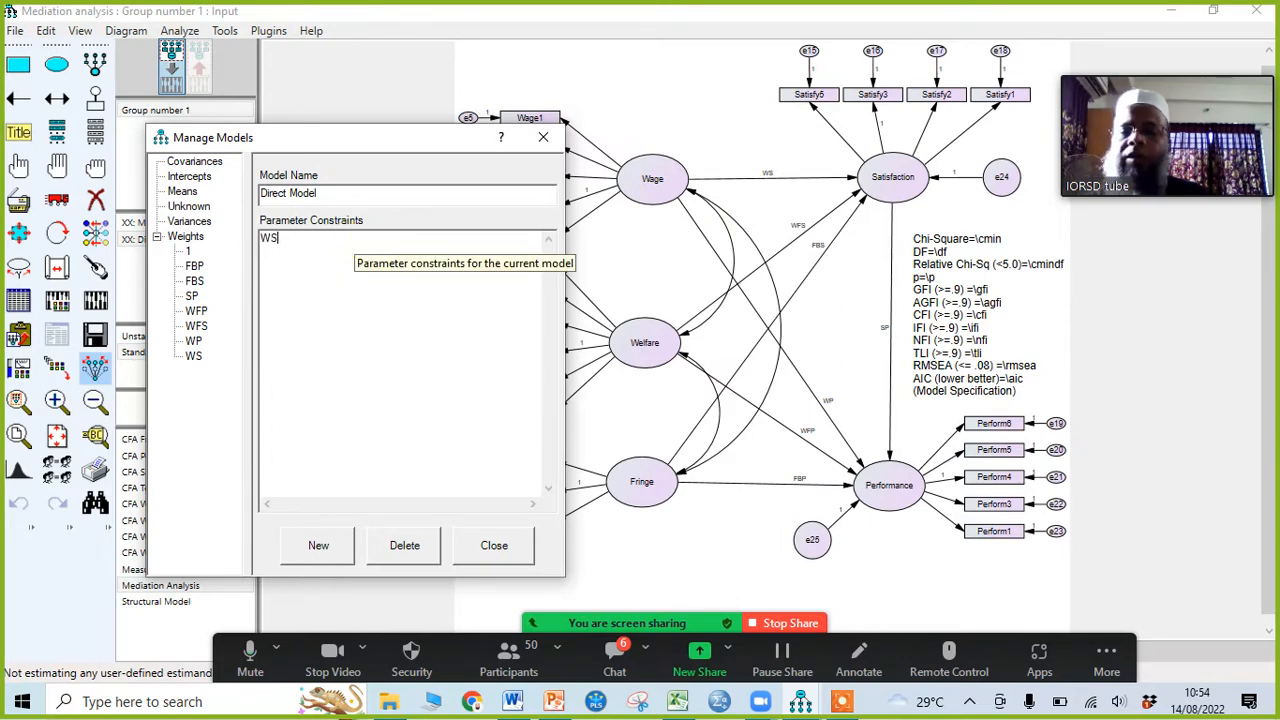
text(=0)
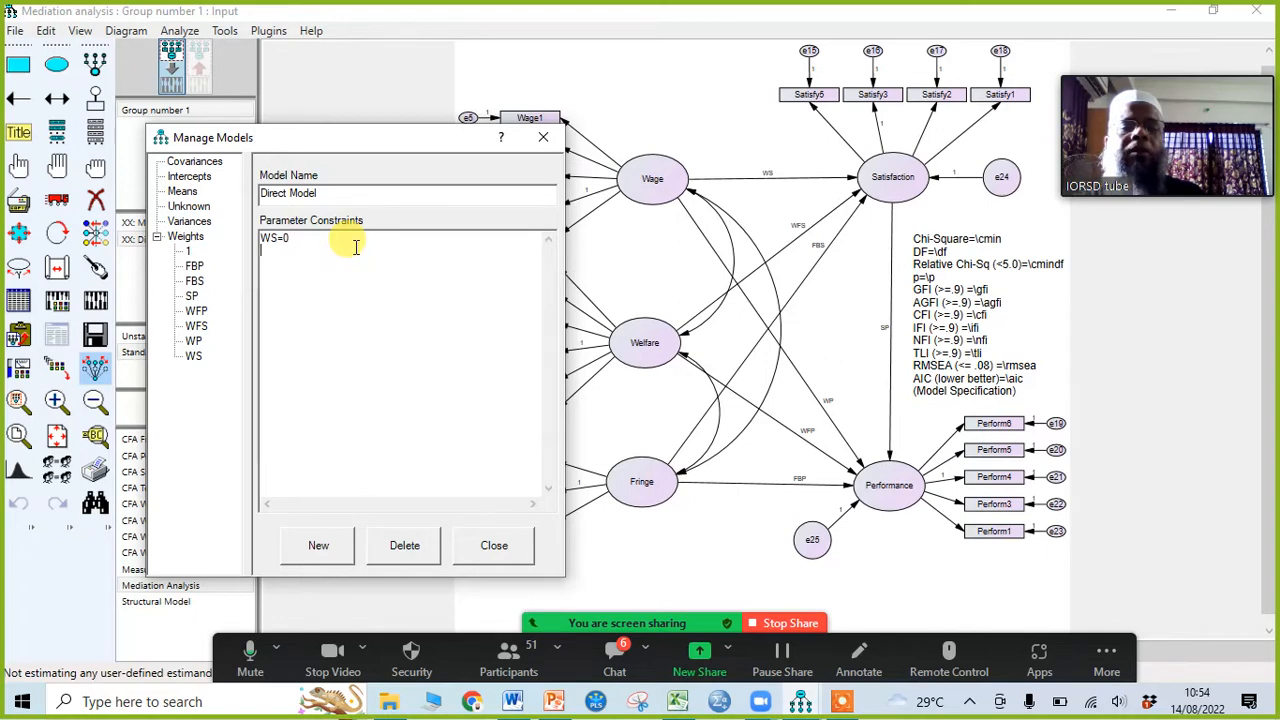
key(Return)
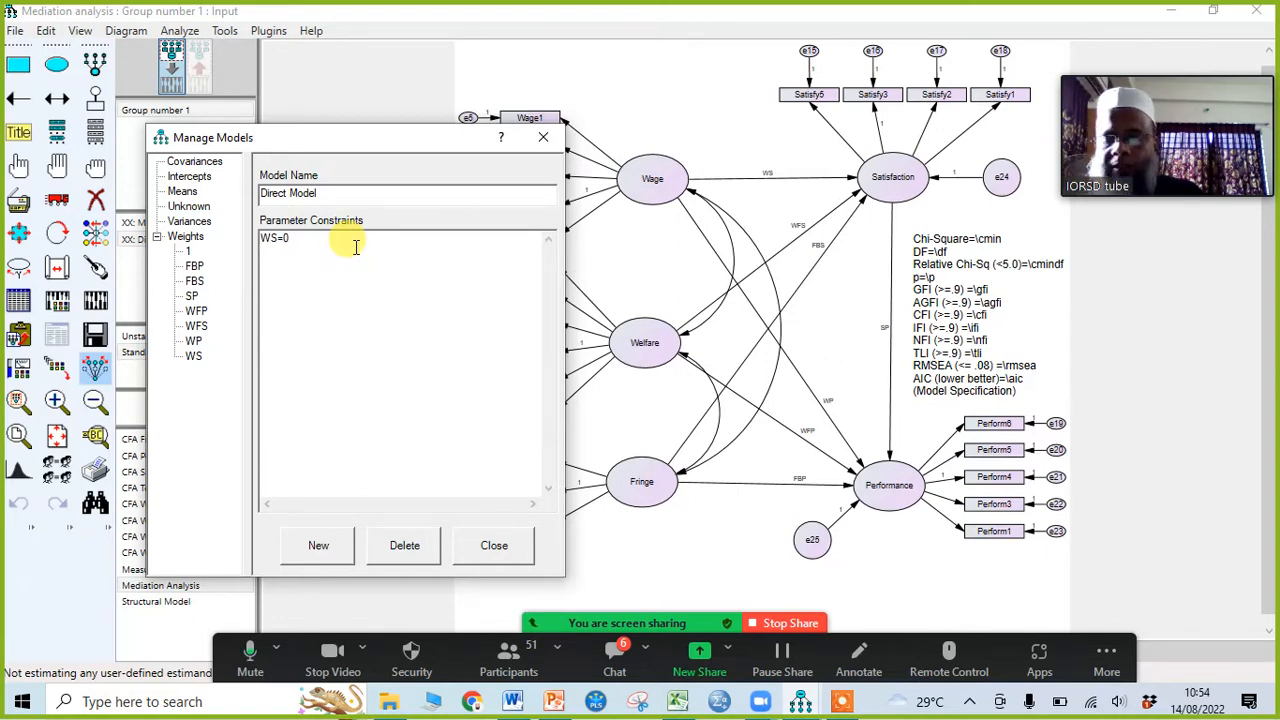
text(WFS)
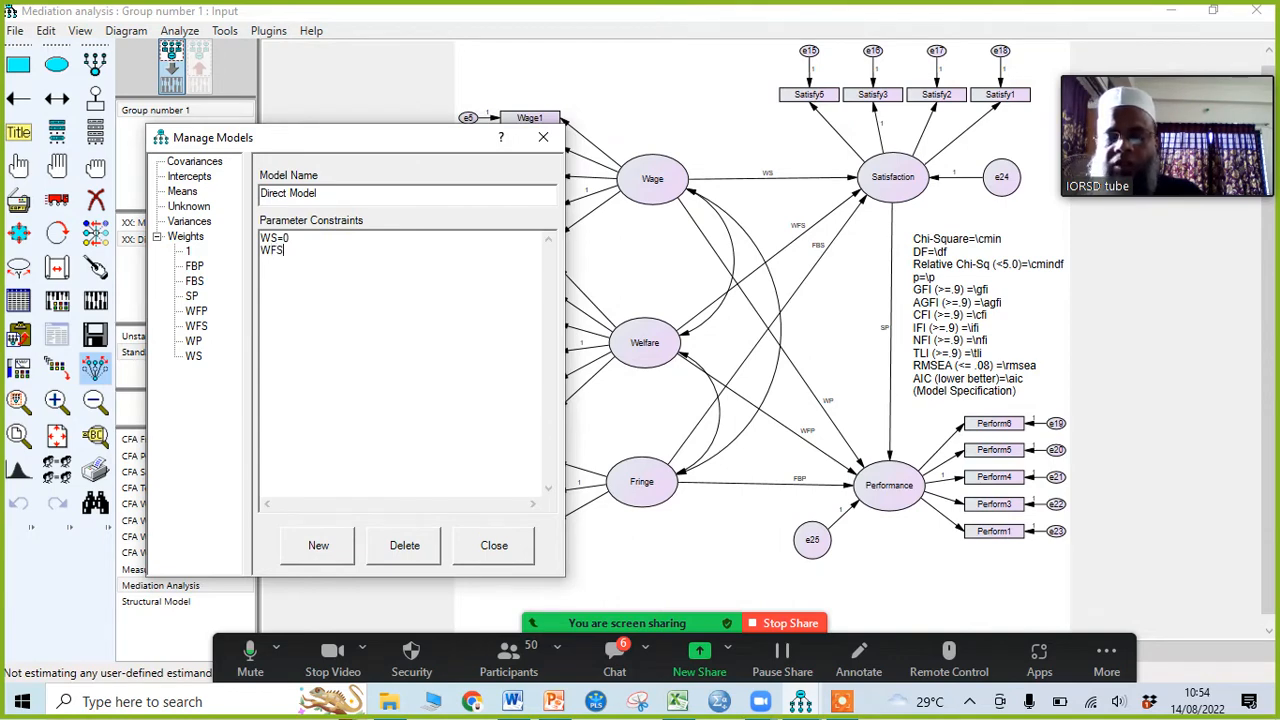
text(=0 )
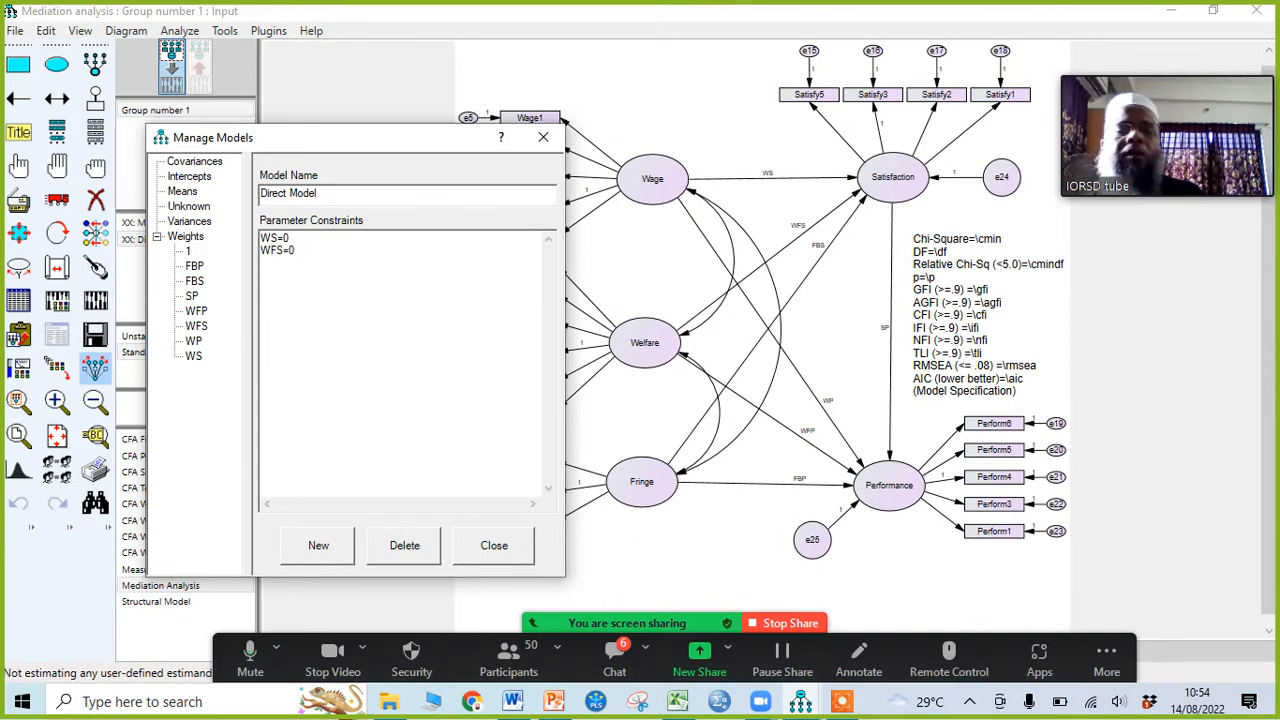
Add the parameter constraints FBS=0 and SP=0 to the Direct Model and close the Manage Models dialog
text(FB)
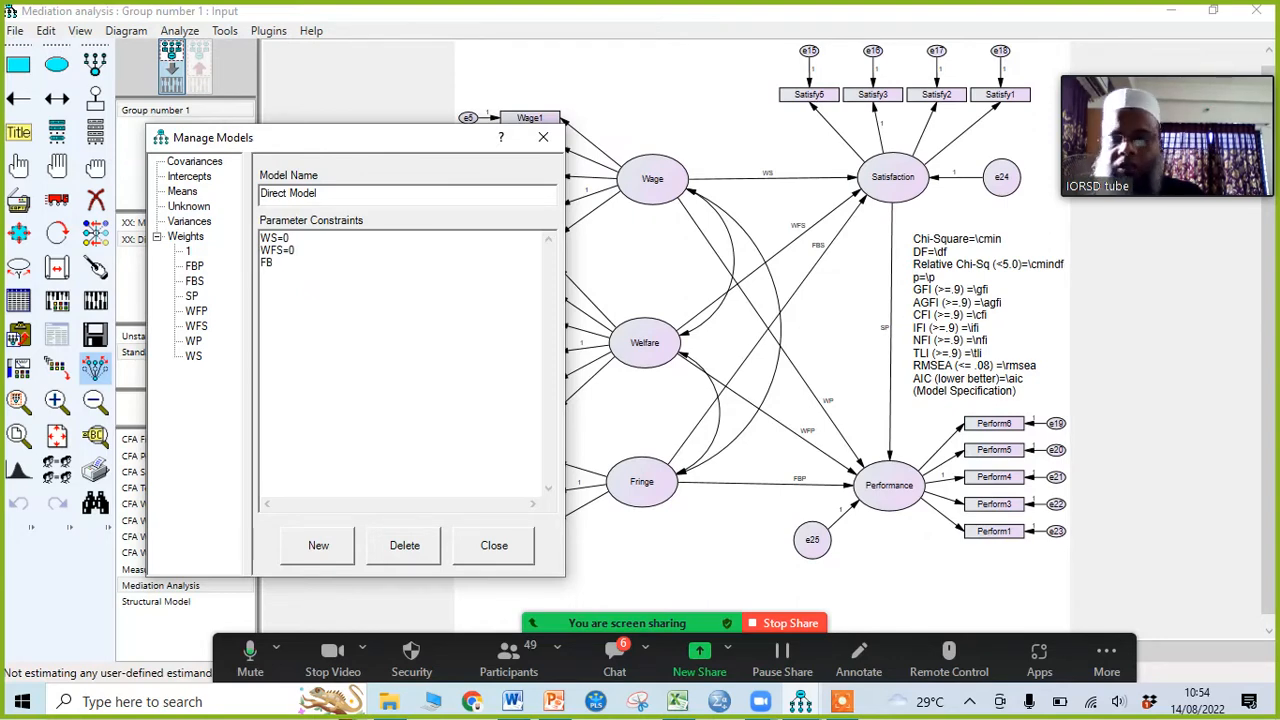
text(S=0)
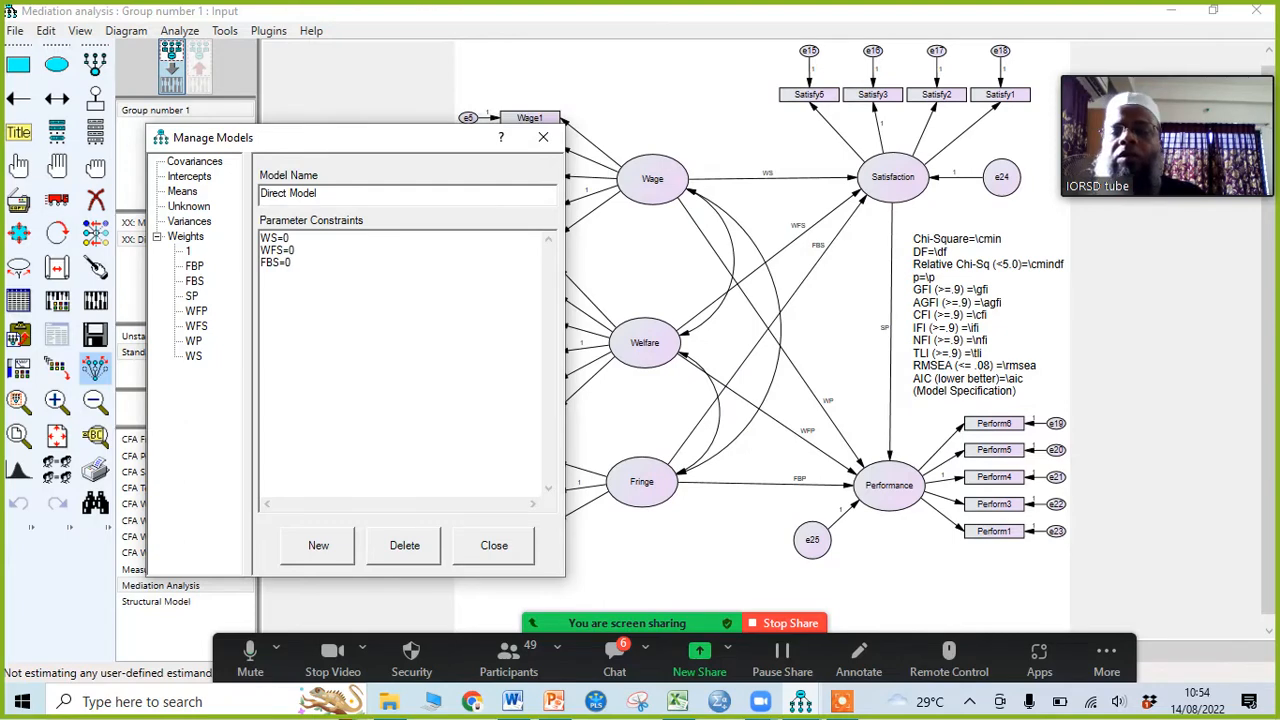
key(Return)
text(S)
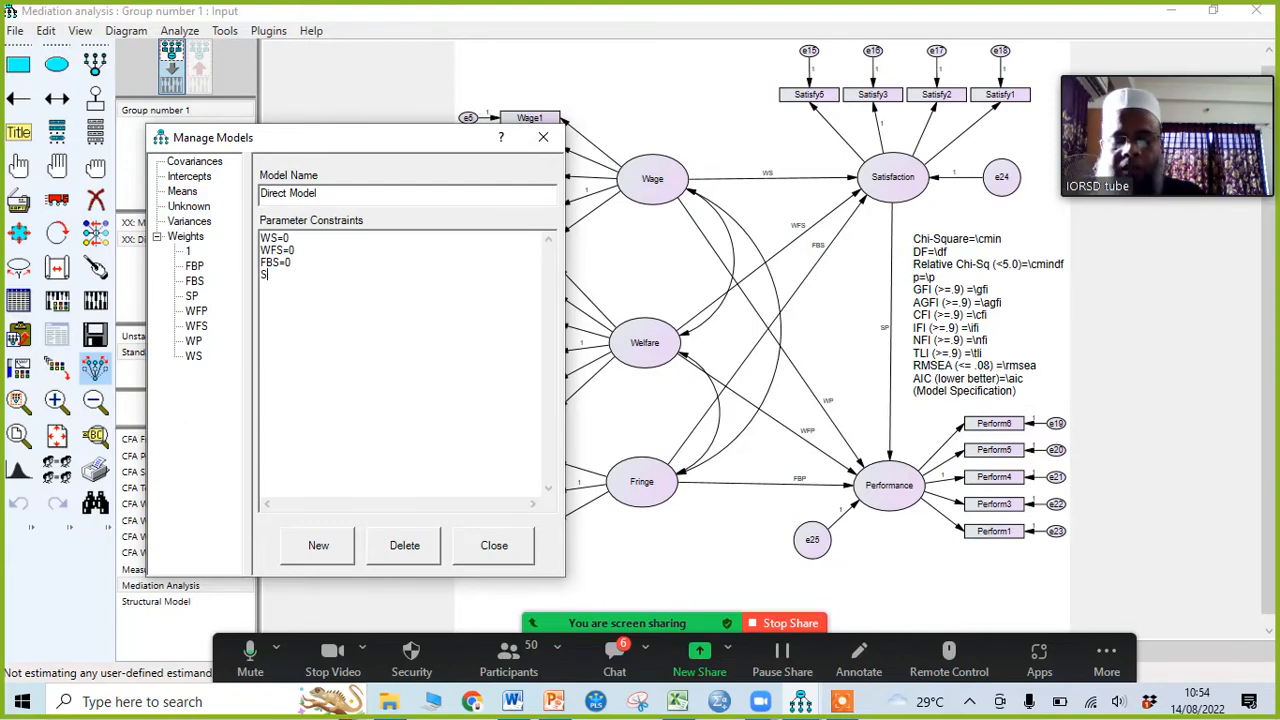
text(P)
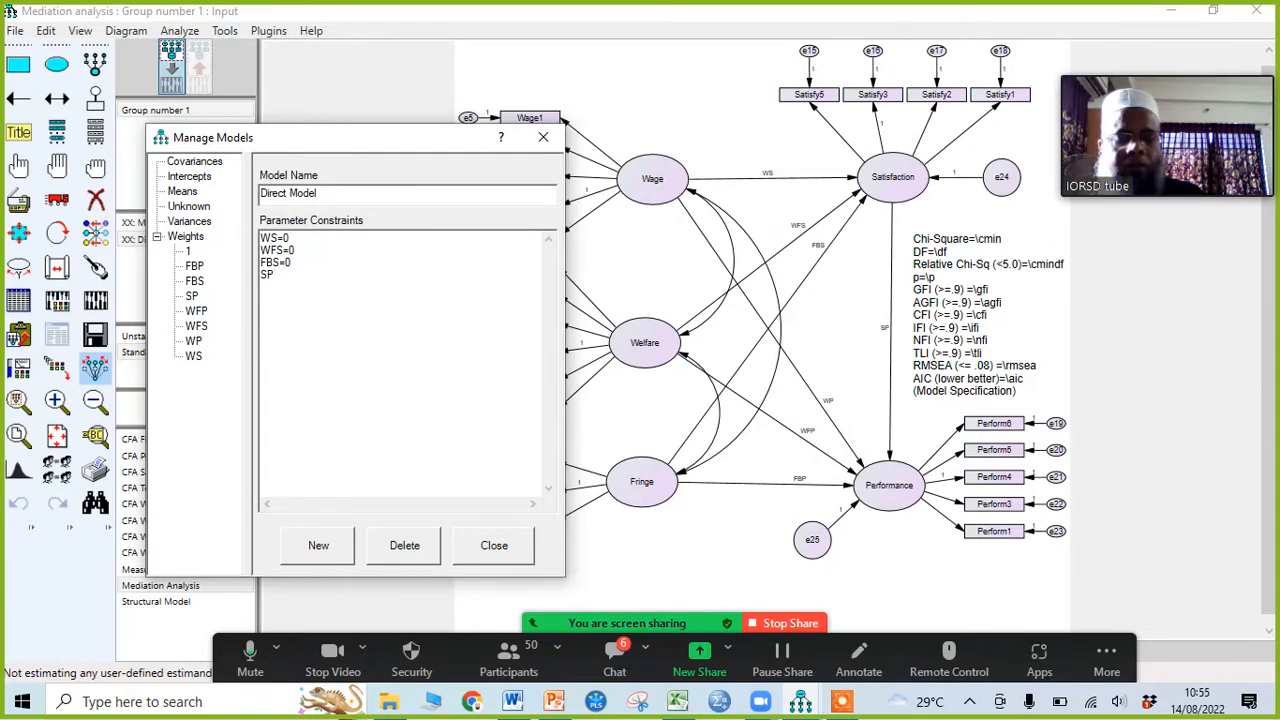
text(=0)
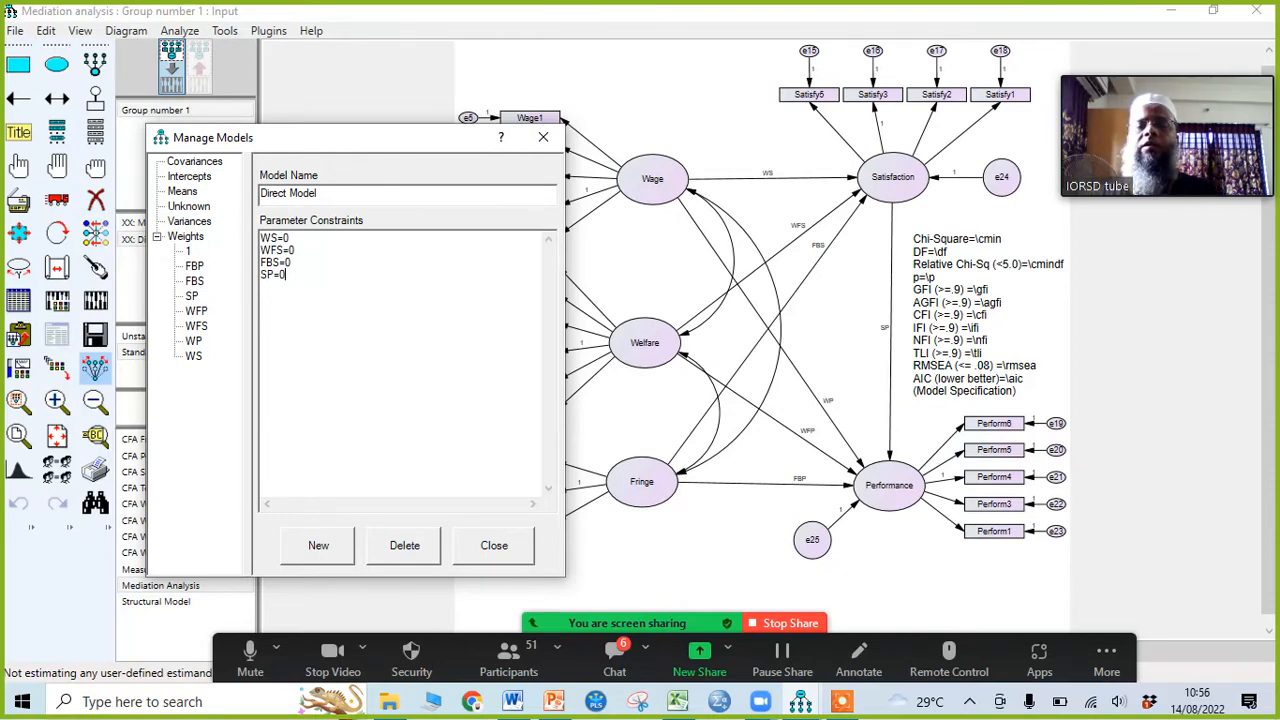
click(551, 143)
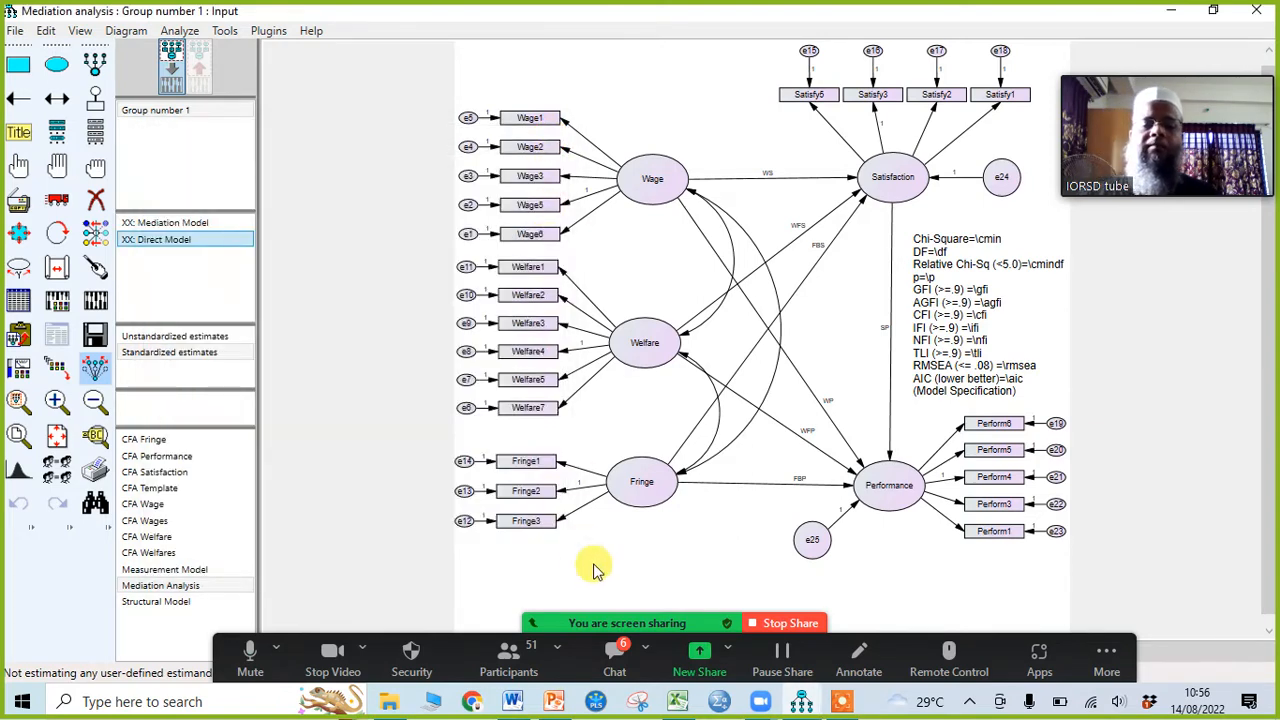
Enable Perform bootstrap in the analysis properties and set the number of bootstrap samples to 5000
click(57, 303)
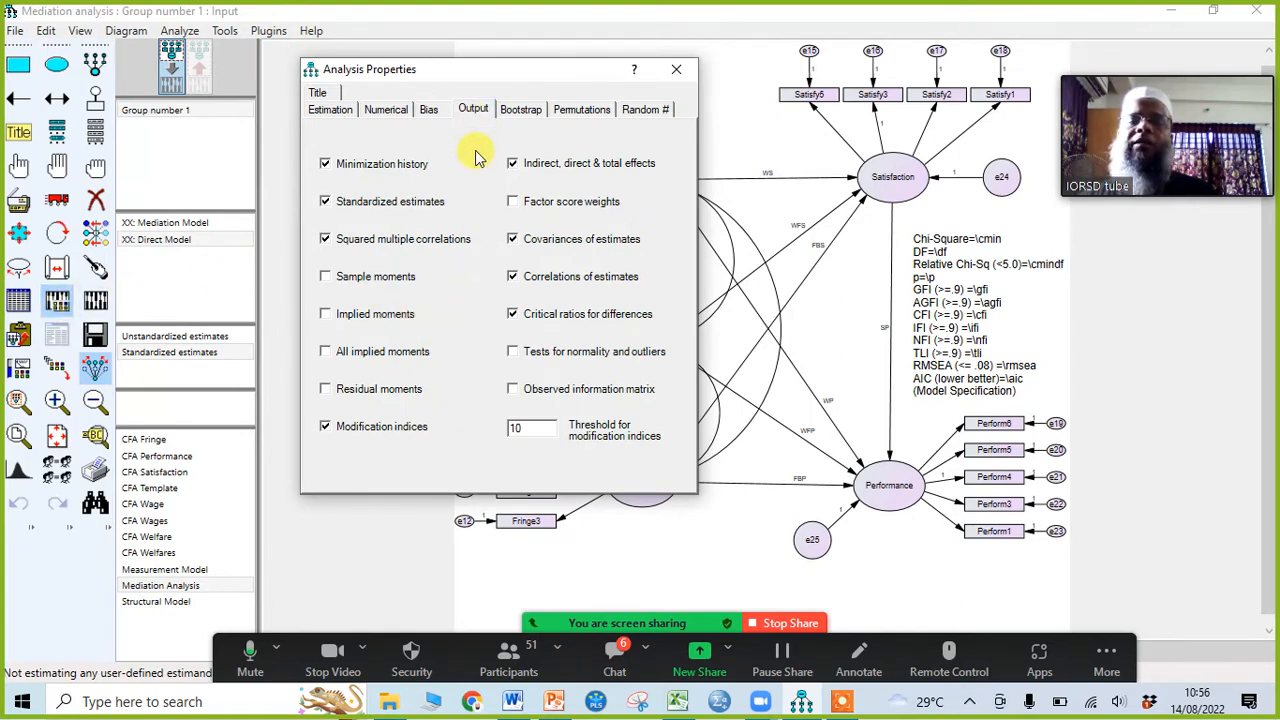
click(519, 112)
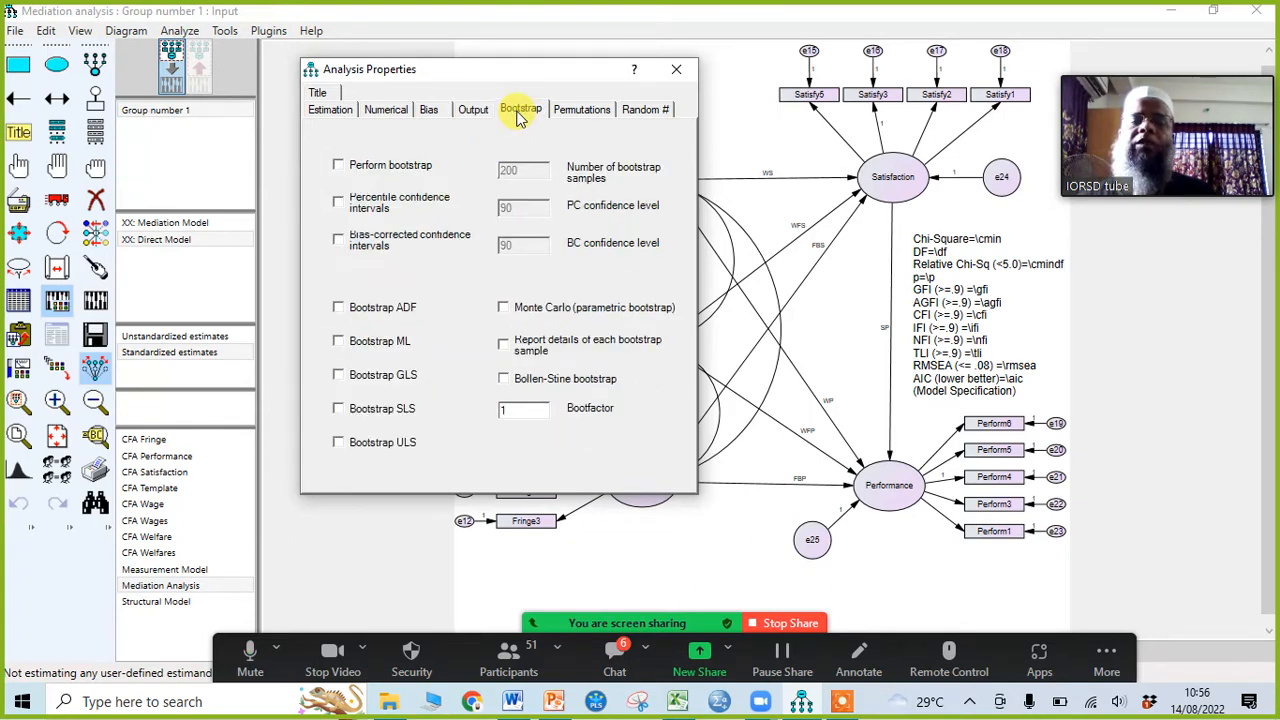
click(339, 166)
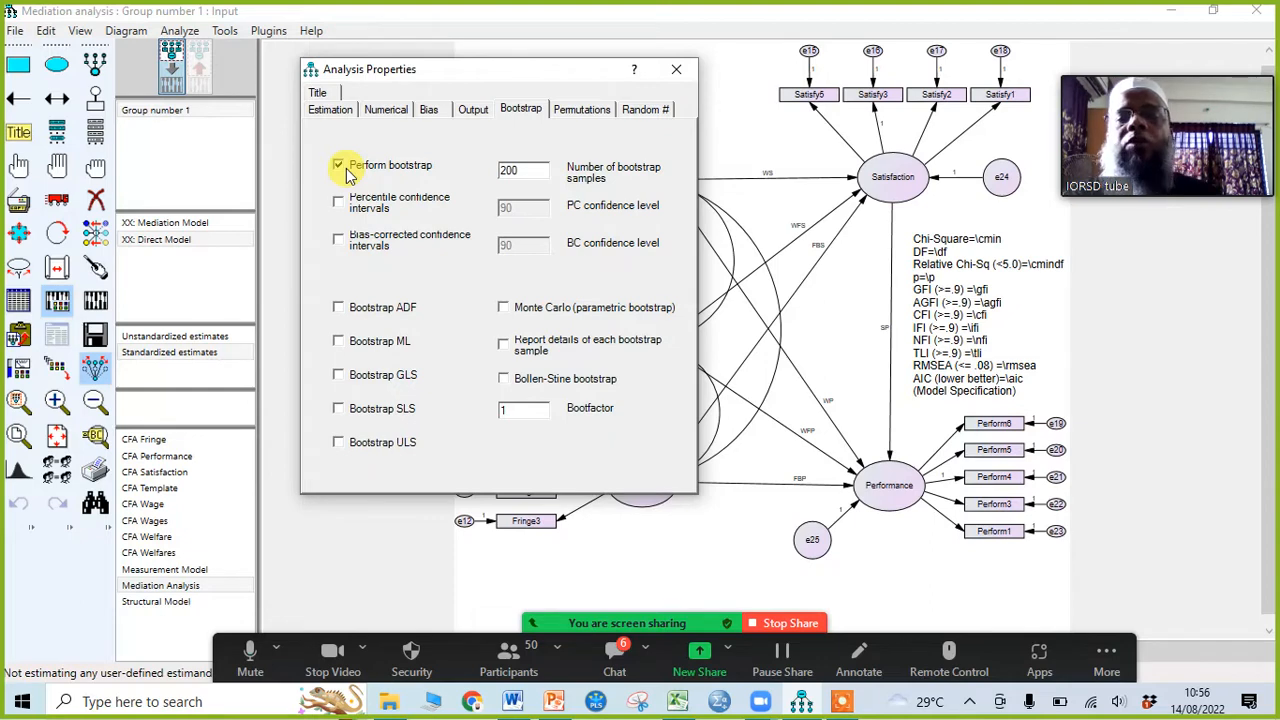
drag(520, 170, 484, 170)
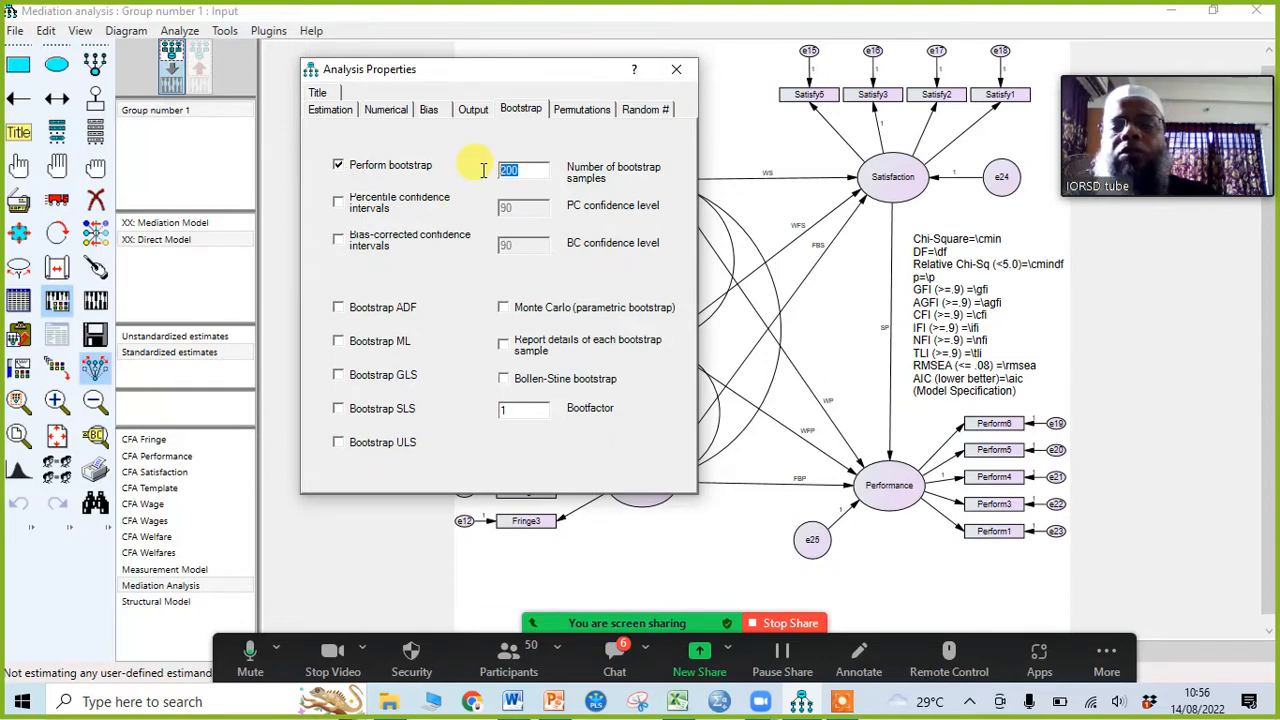
text(5)
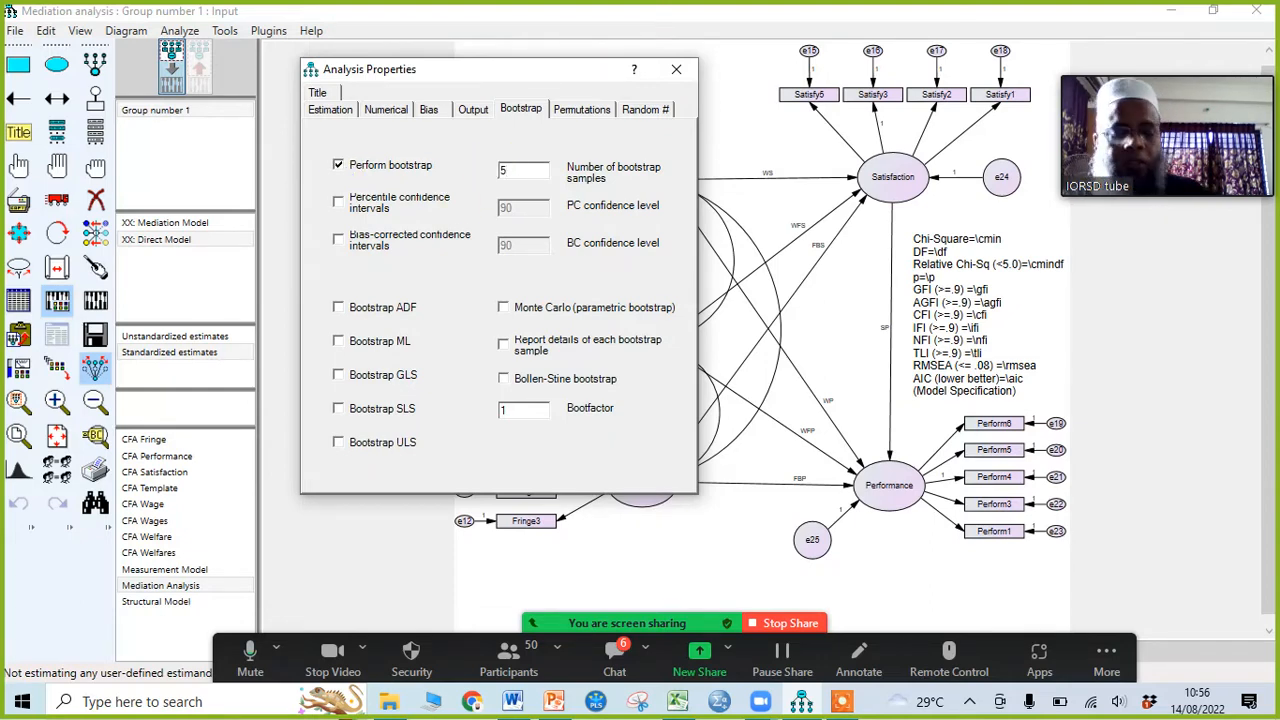
text(000)
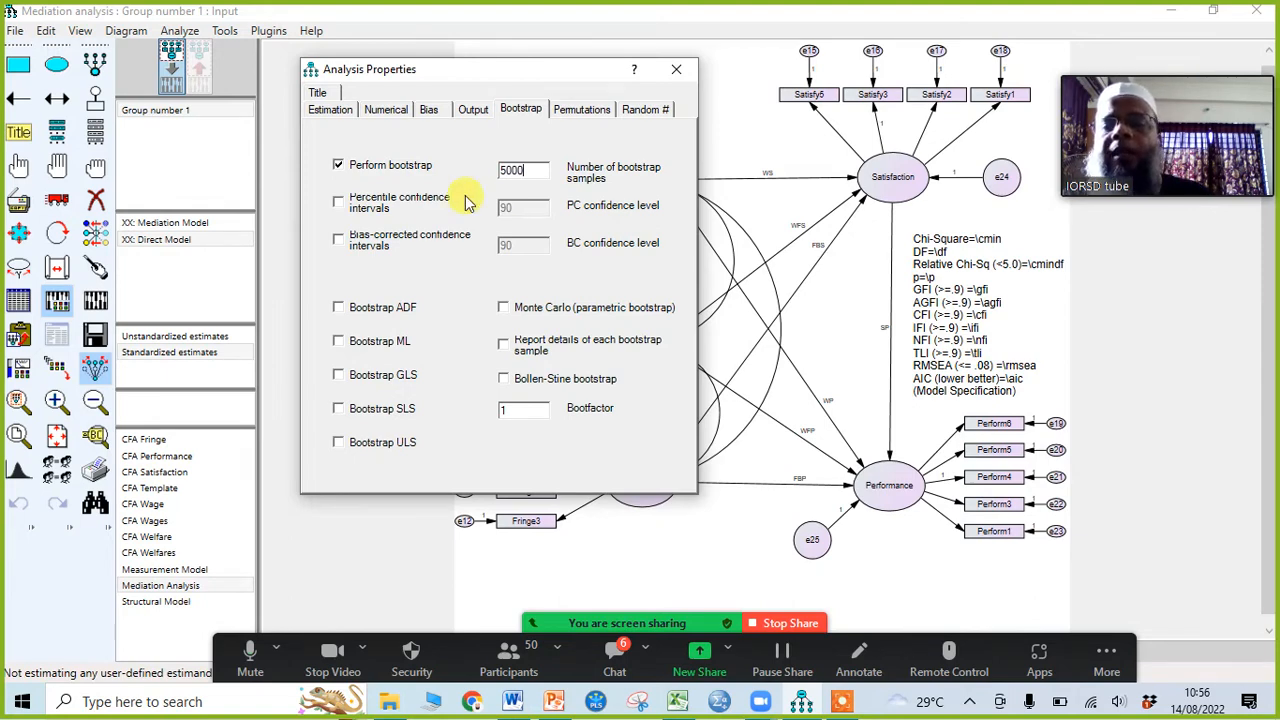
Enable bias-corrected confidence intervals with a BC confidence level of 95, and enable Bootstrap ML
click(339, 241)
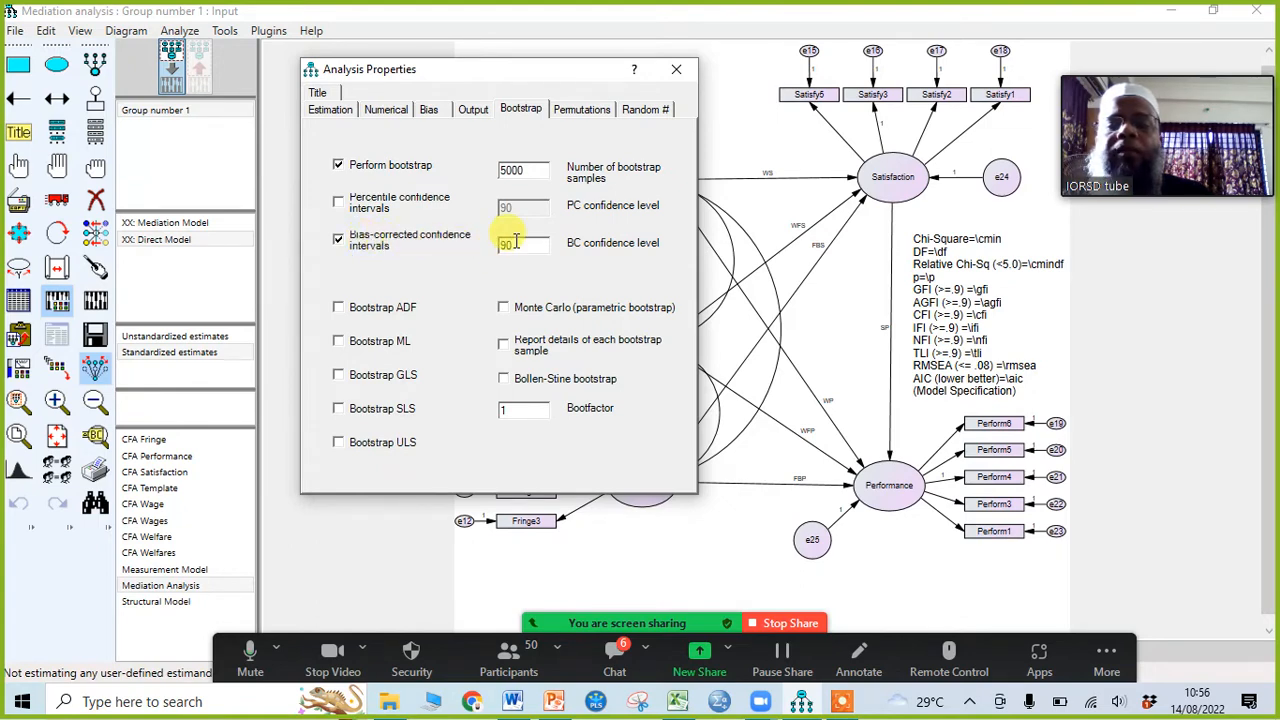
click(515, 243)
key(BackSpace)
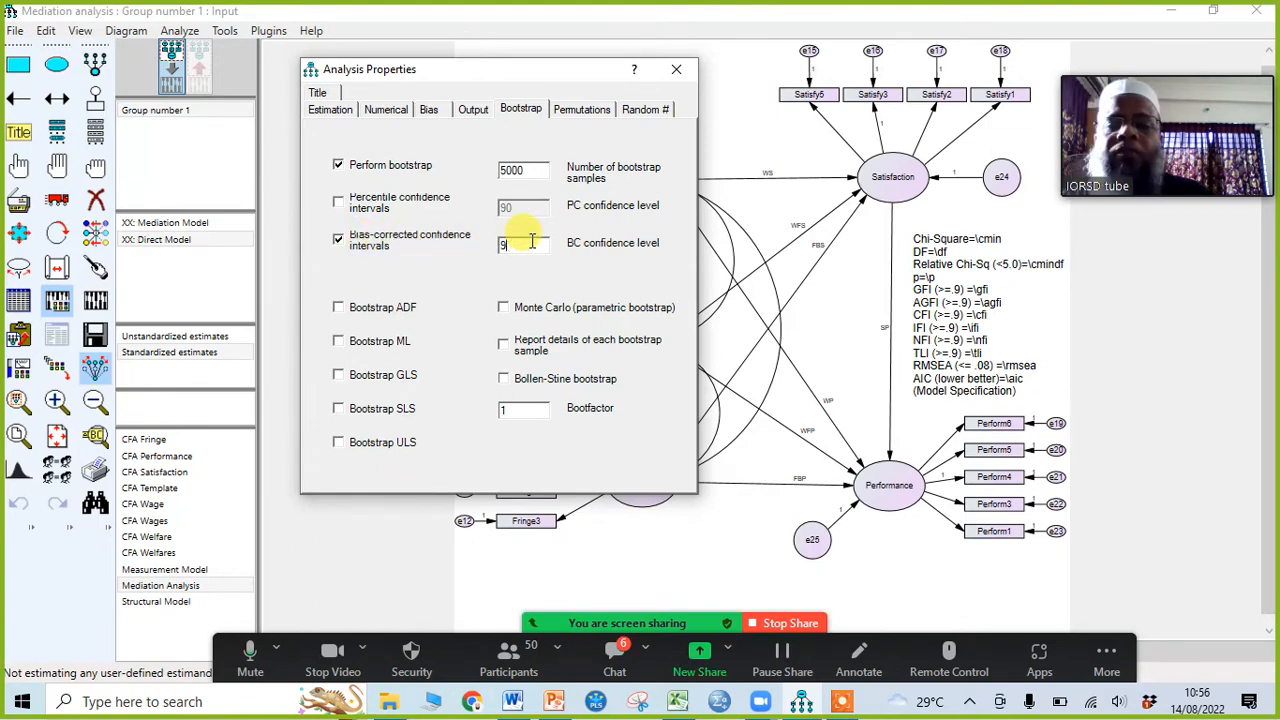
text(5)
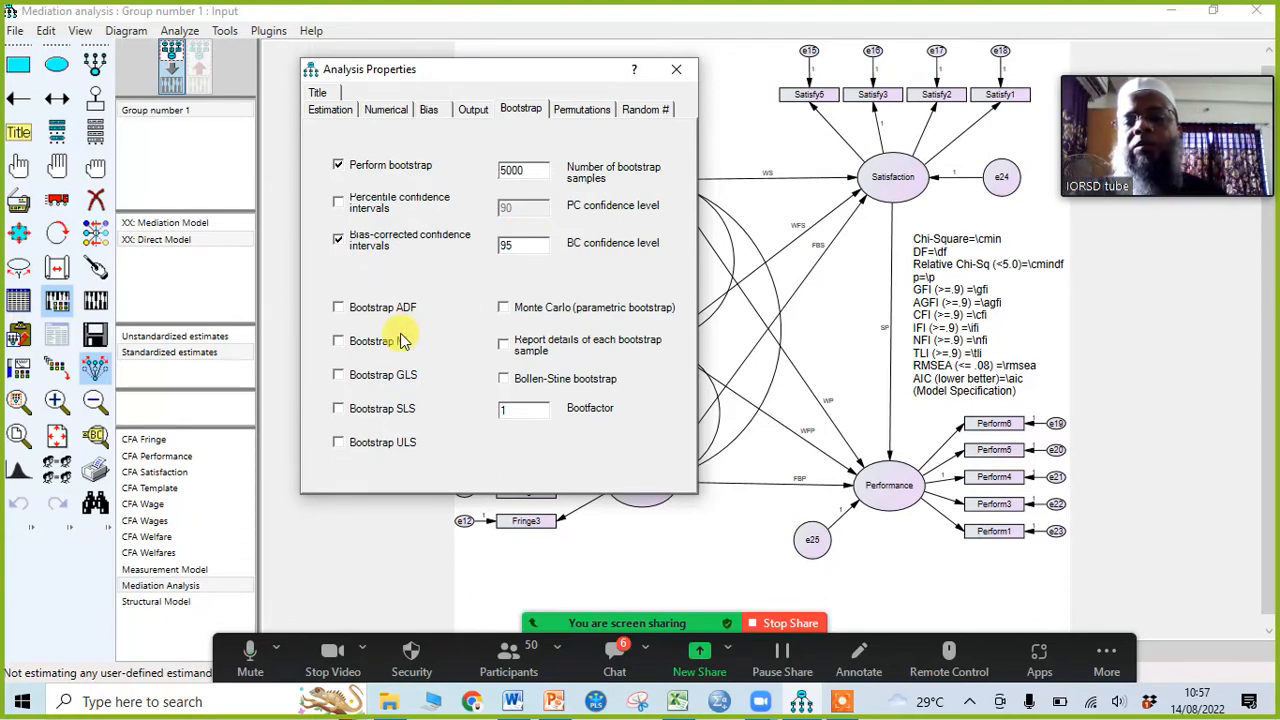
click(339, 342)
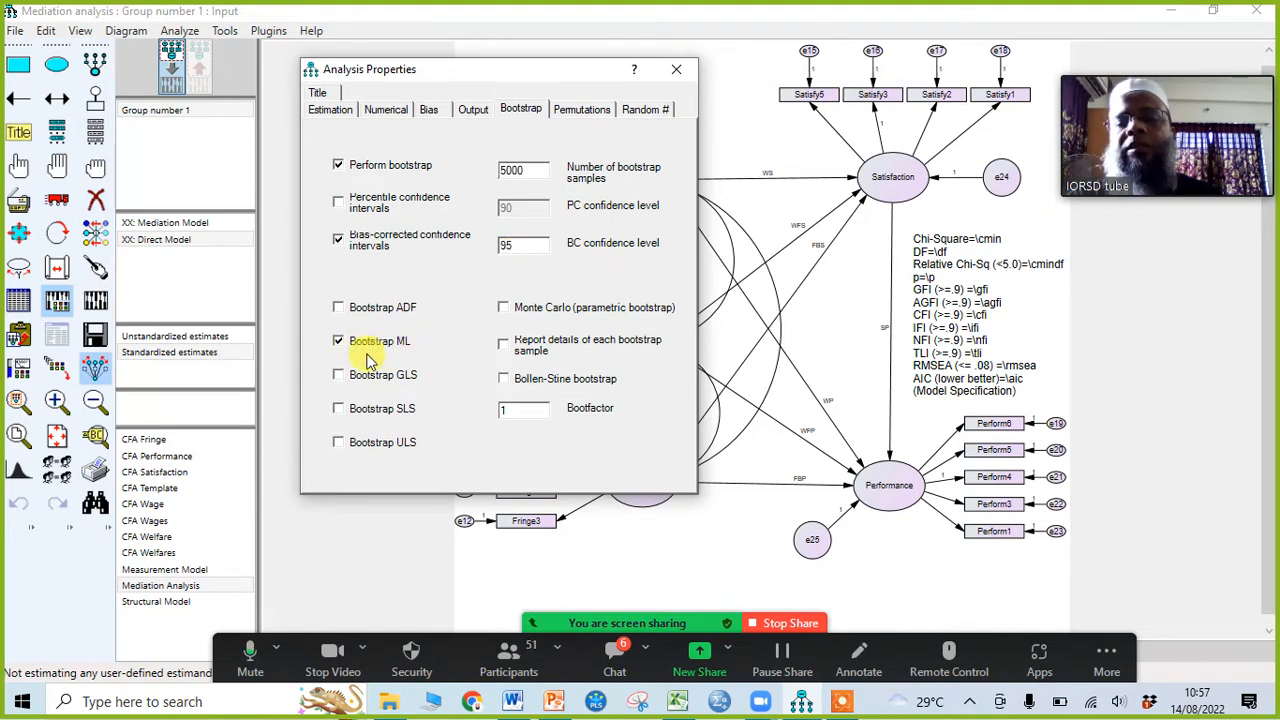
Close the bootstrap analysis properties with the BC confidence level at 95 and calculate the estimates for both models
double_click(526, 248)
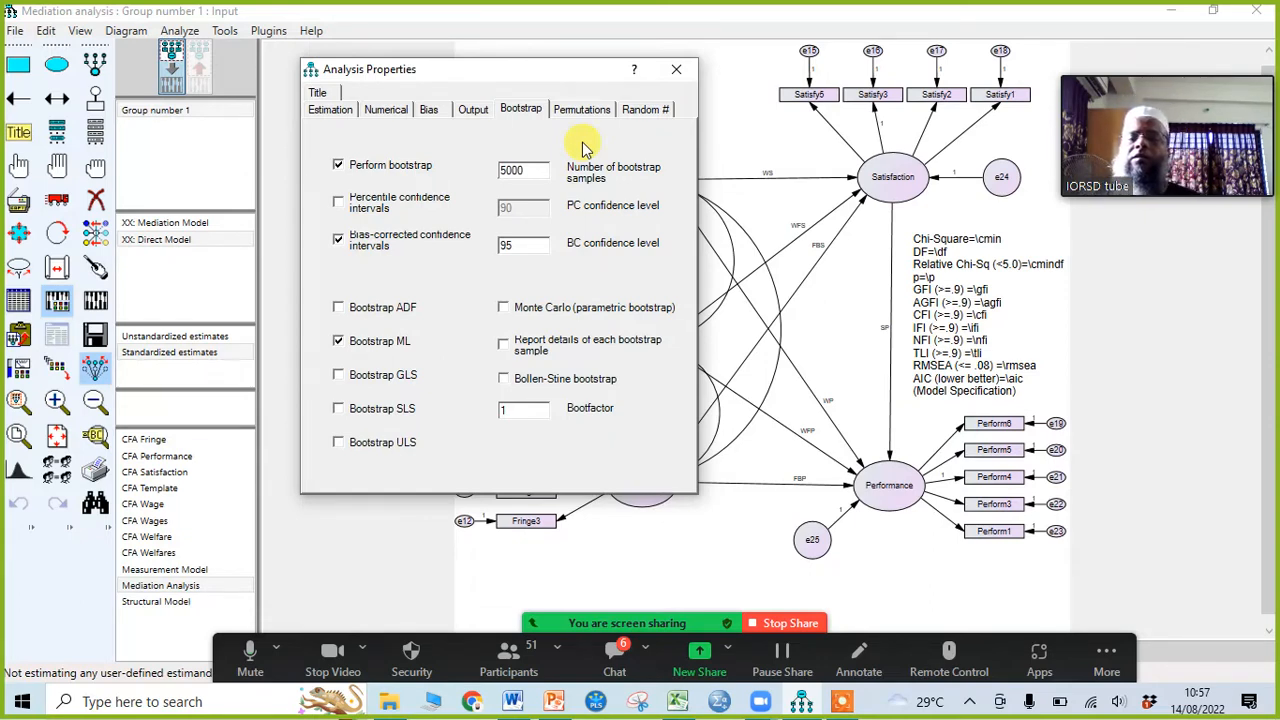
click(677, 70)
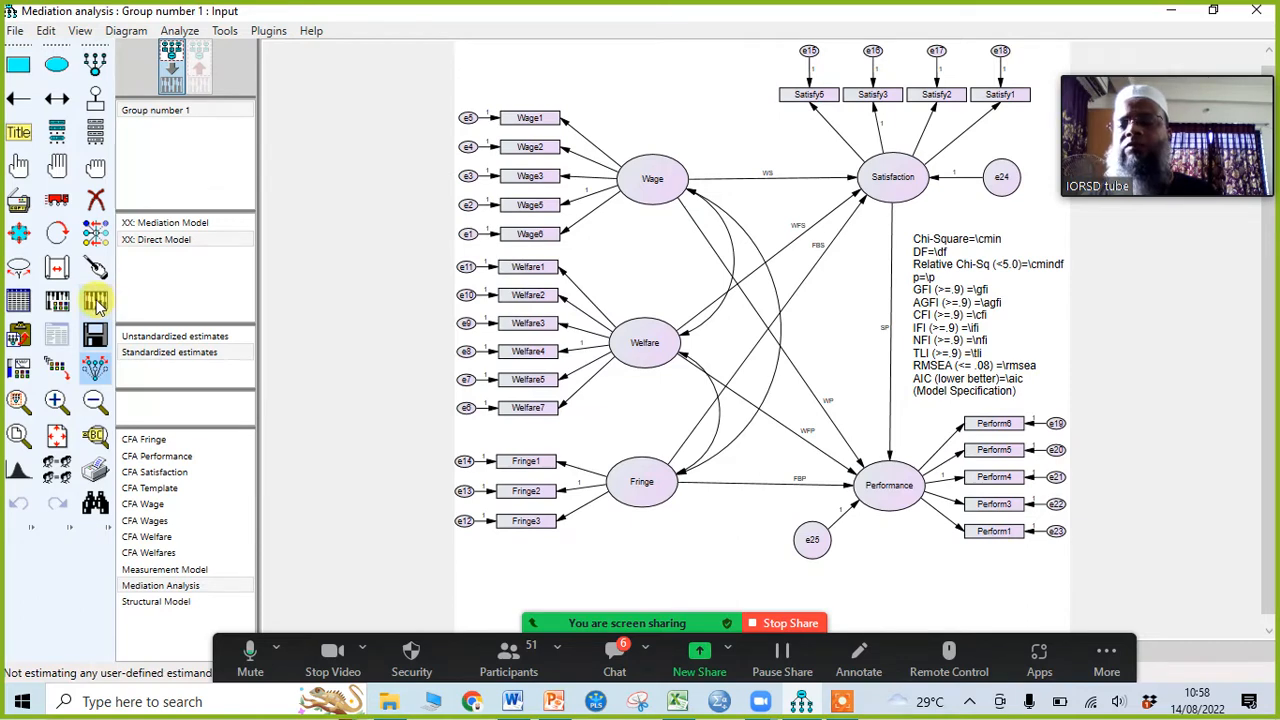
click(96, 302)
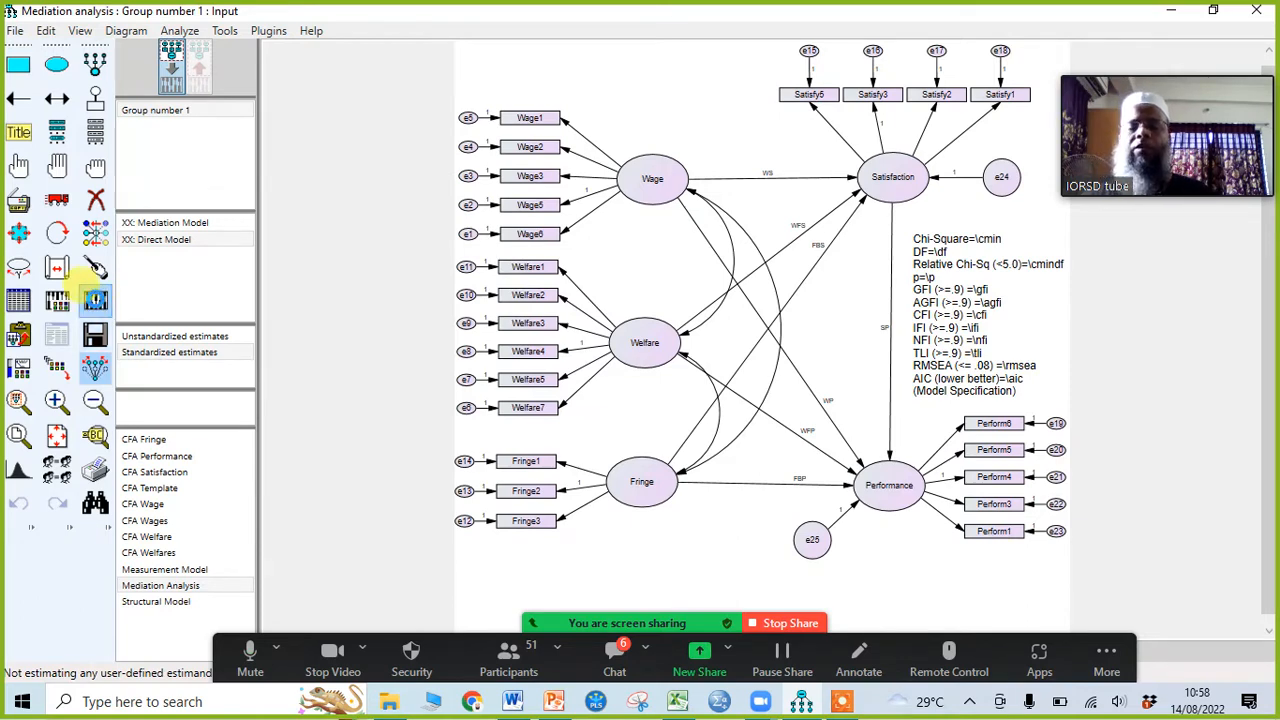
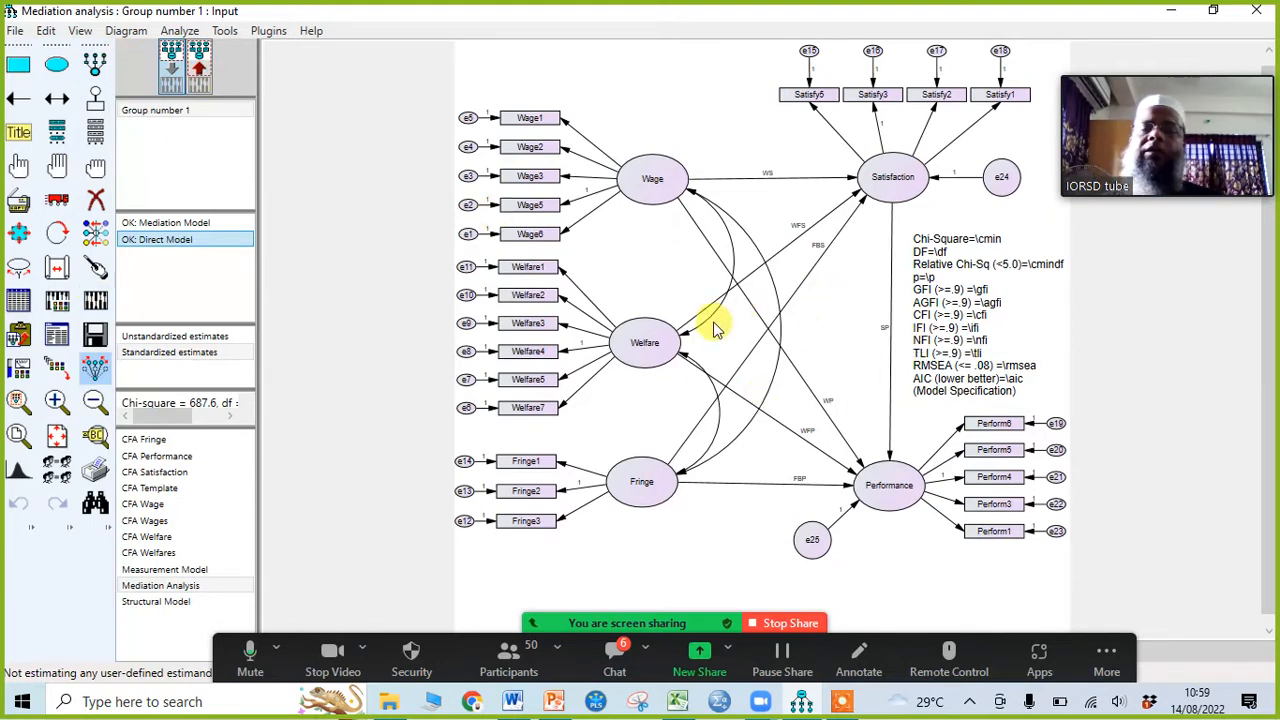
Display the standardized estimates on the path diagram and compare the path values and fit indices of the Direct Model and Mediation Model
click(201, 68)
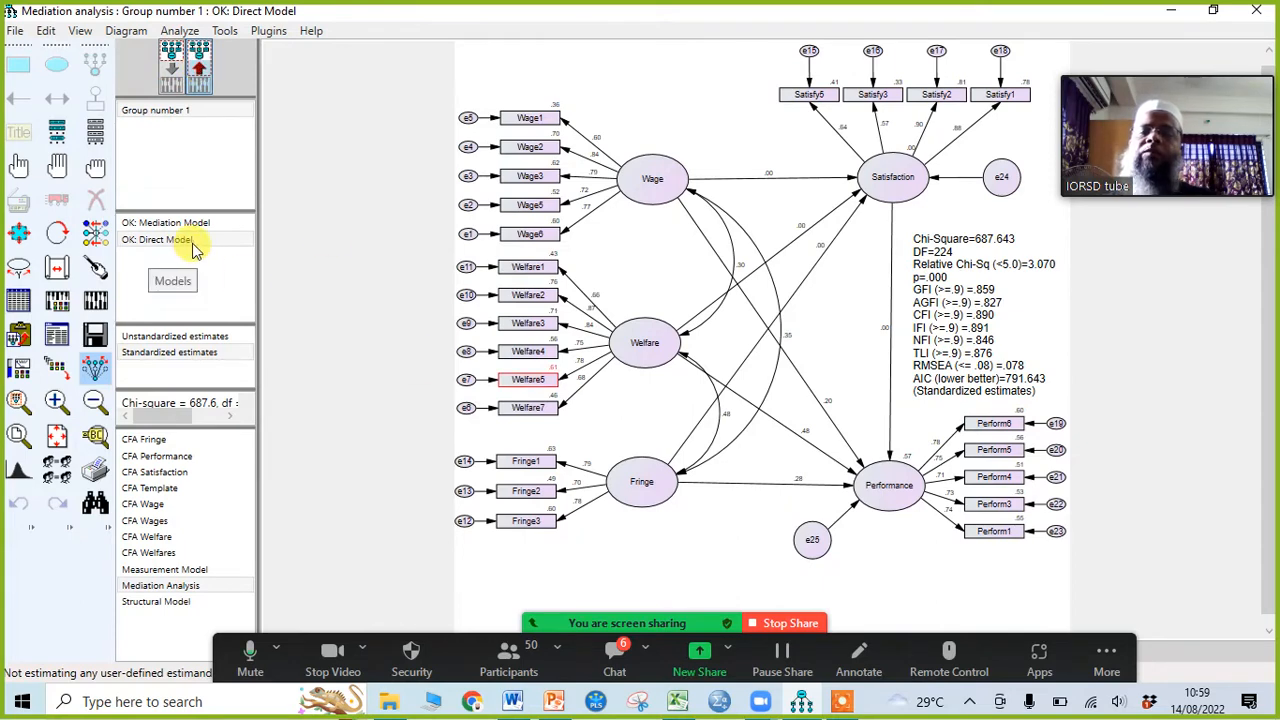
click(170, 243)
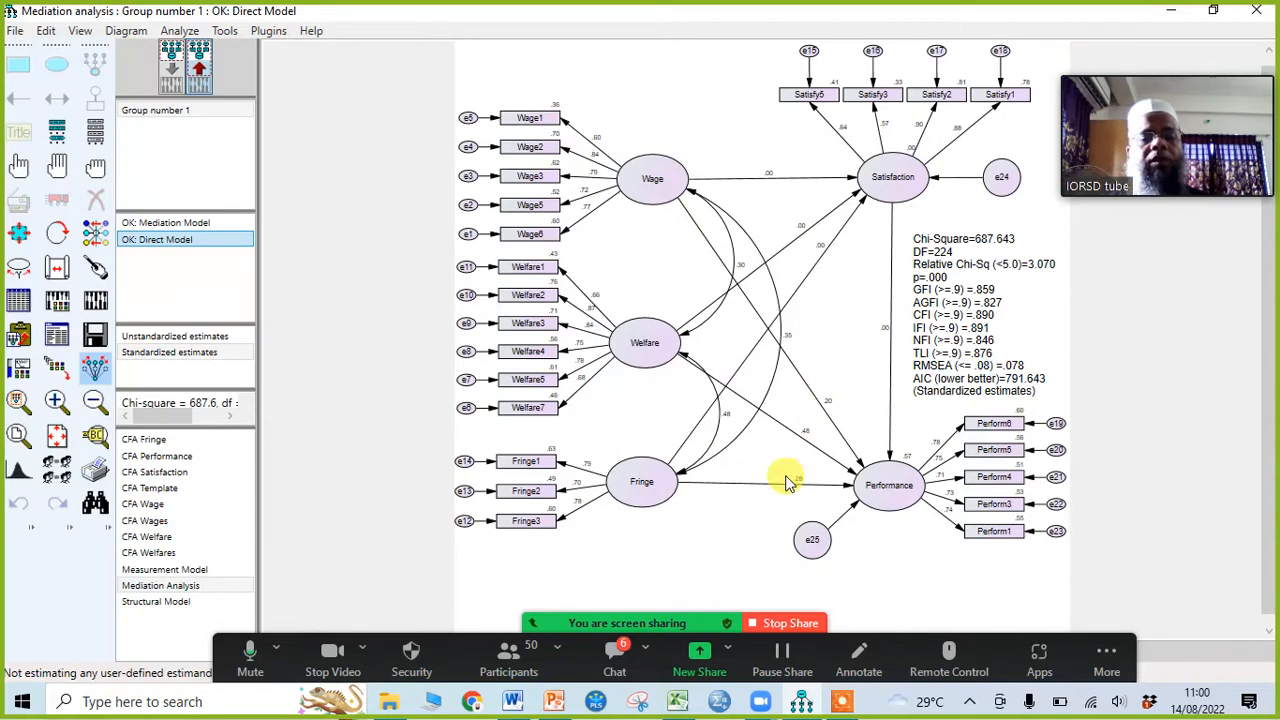
click(170, 224)
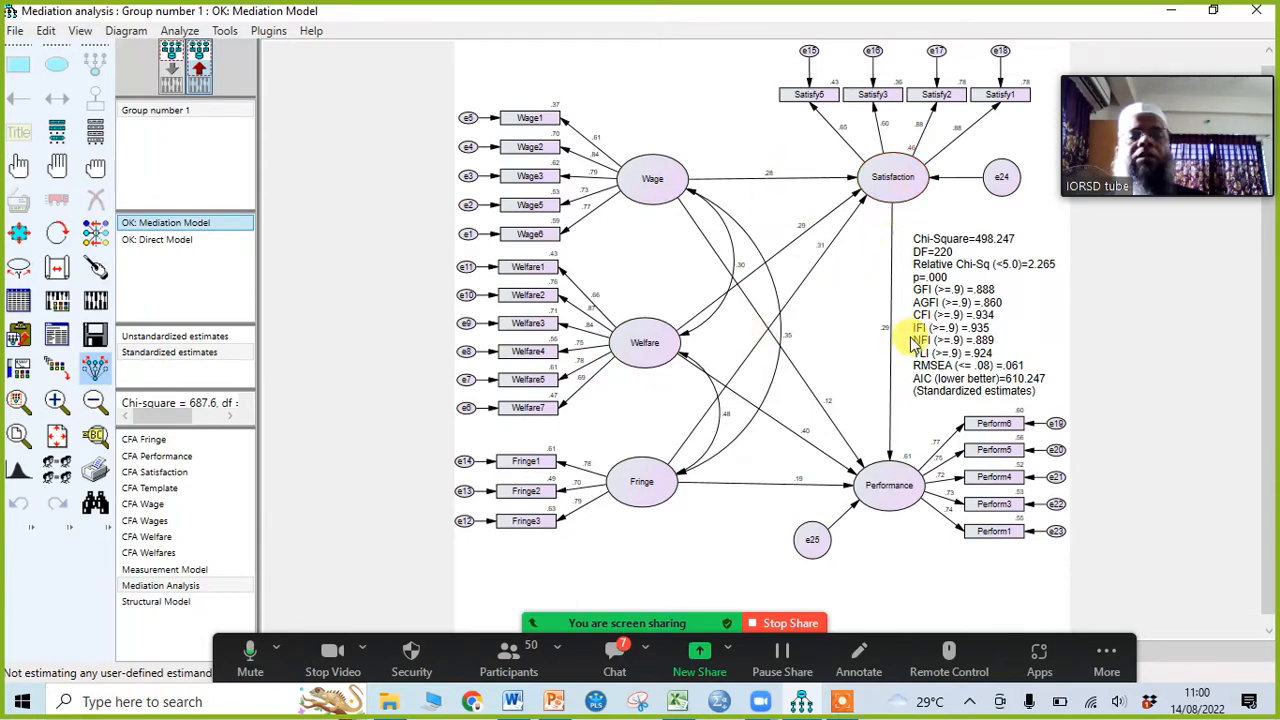
click(165, 241)
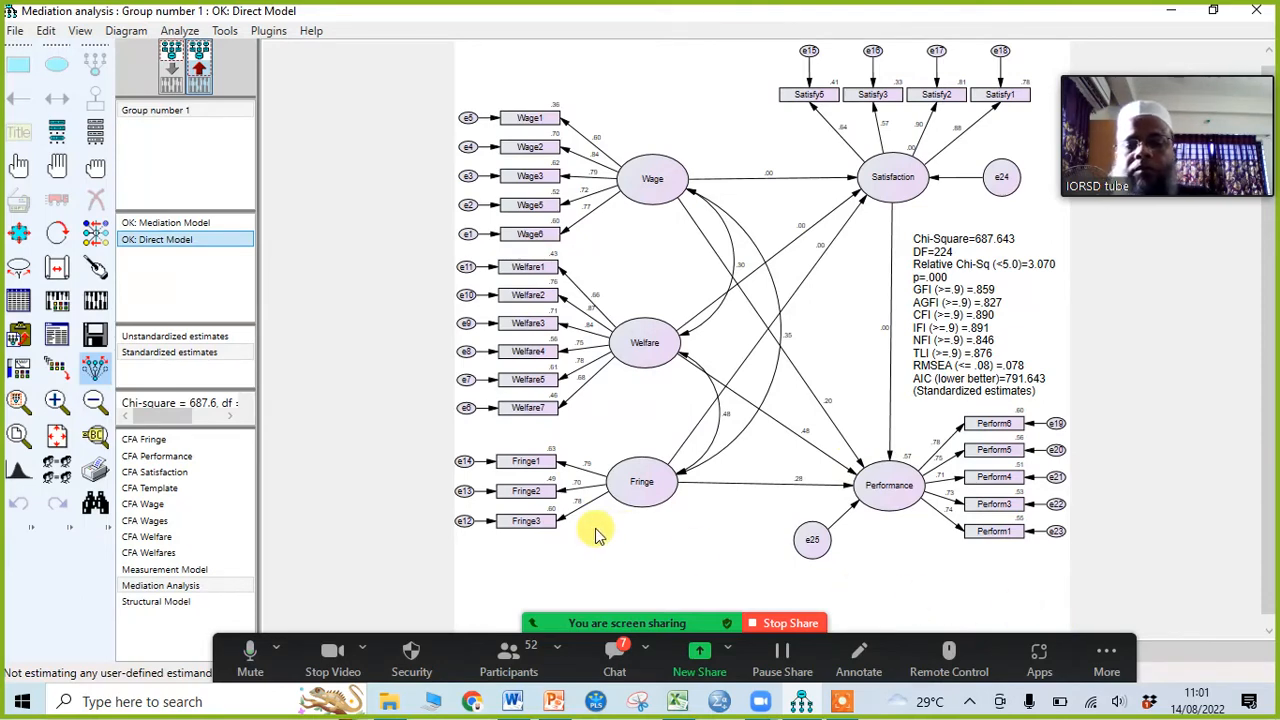
Open the Zoom participant list, mute the participant whose microphone is on, and minimise the list
click(510, 658)
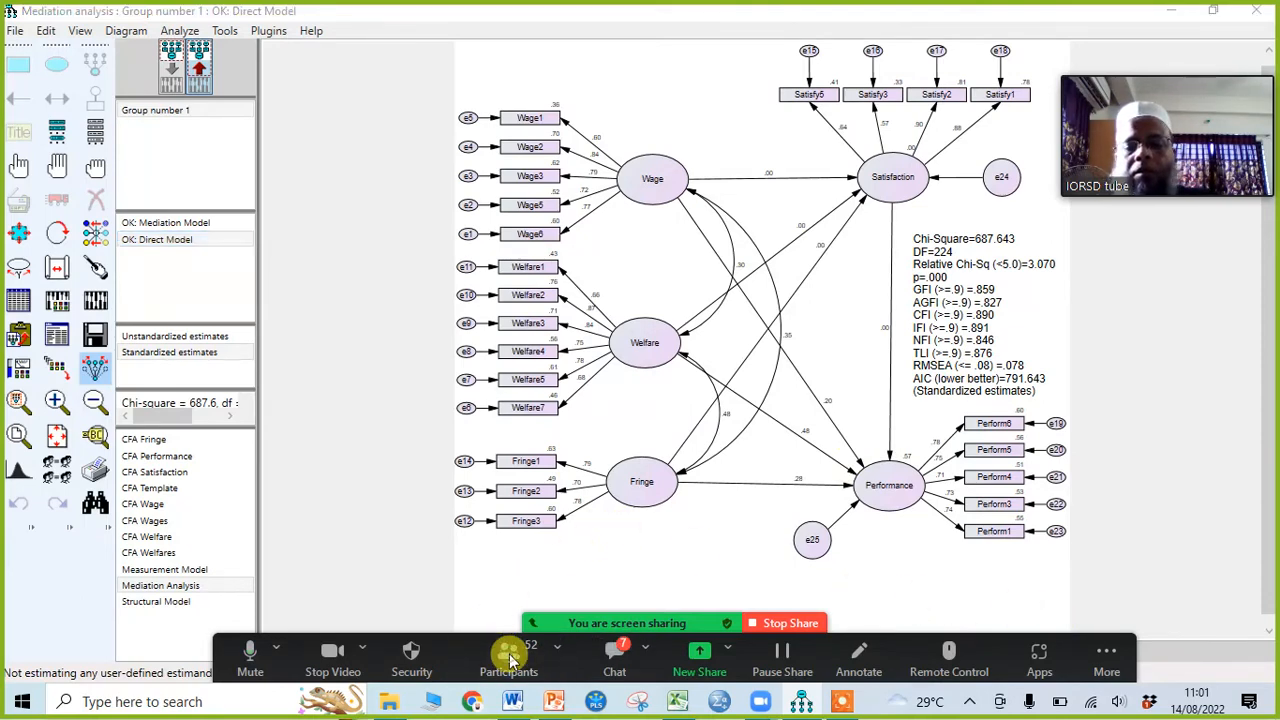
mouse_move(790, 300)
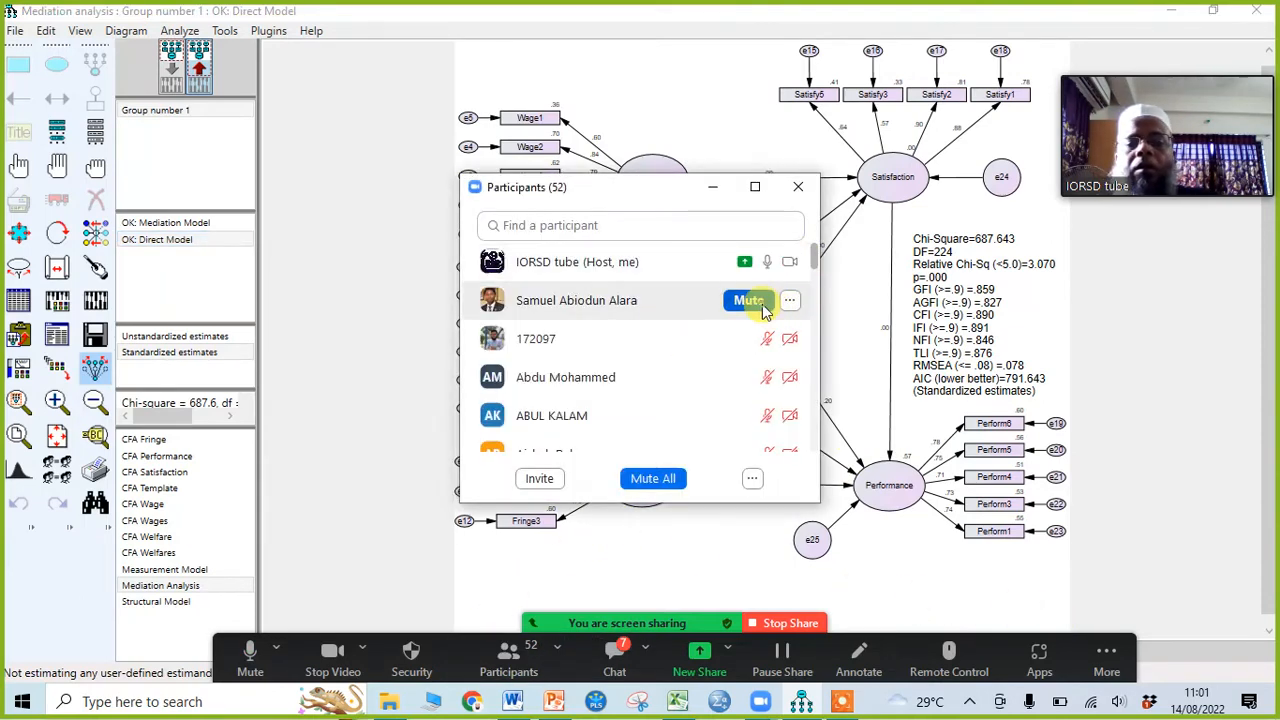
click(750, 302)
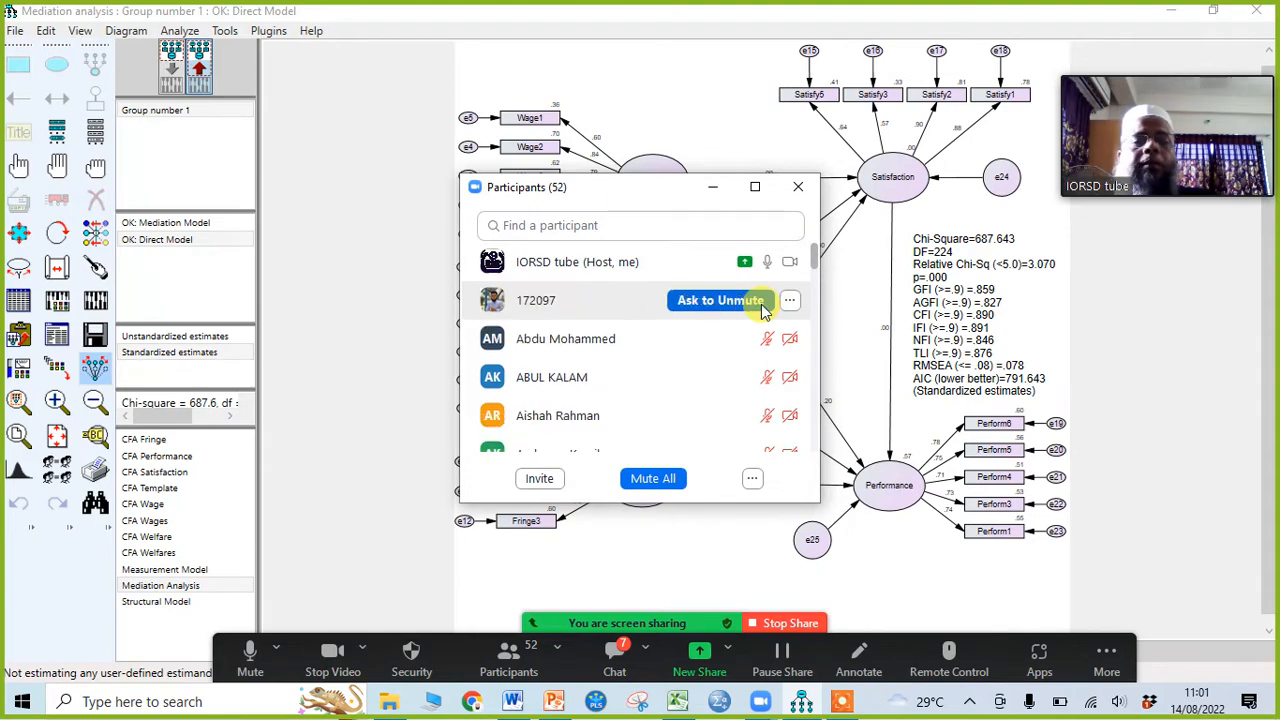
click(716, 190)
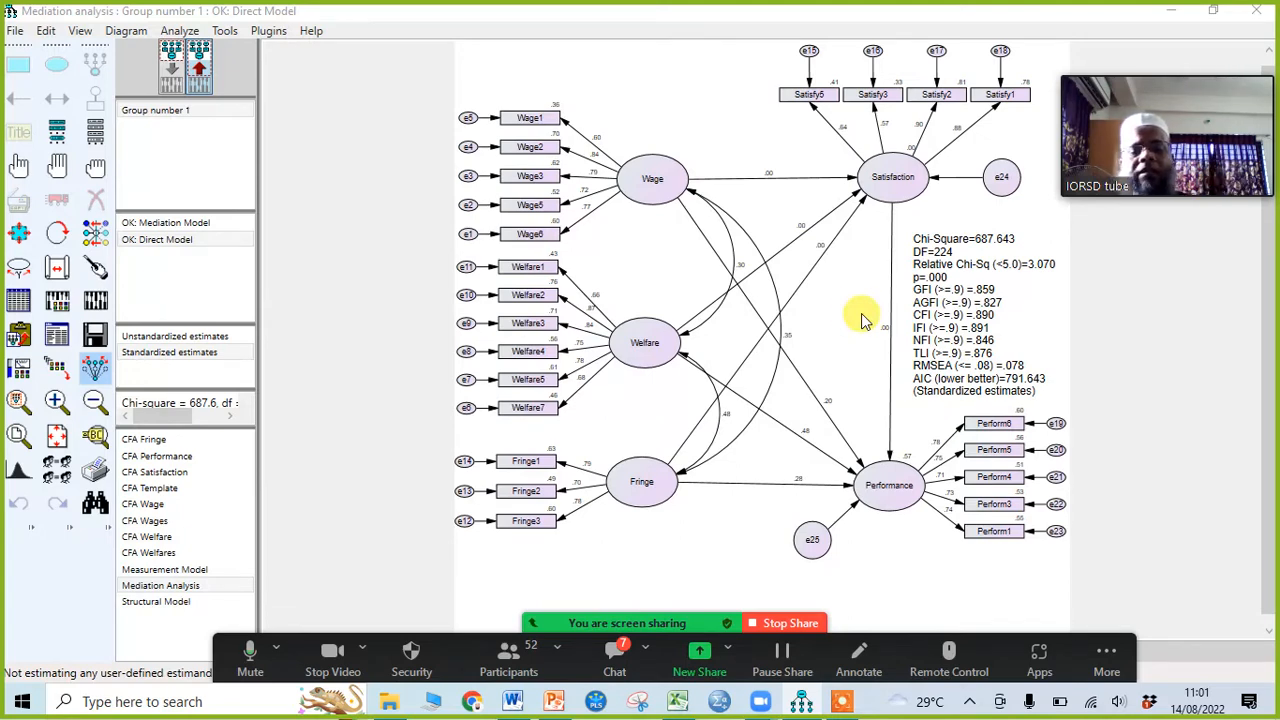
Switch to the PowerPoint workshop slides and read on from Create Models to the Results Extraction instructions on slide 105
click(563, 708)
scroll(763, 376, down, 2)
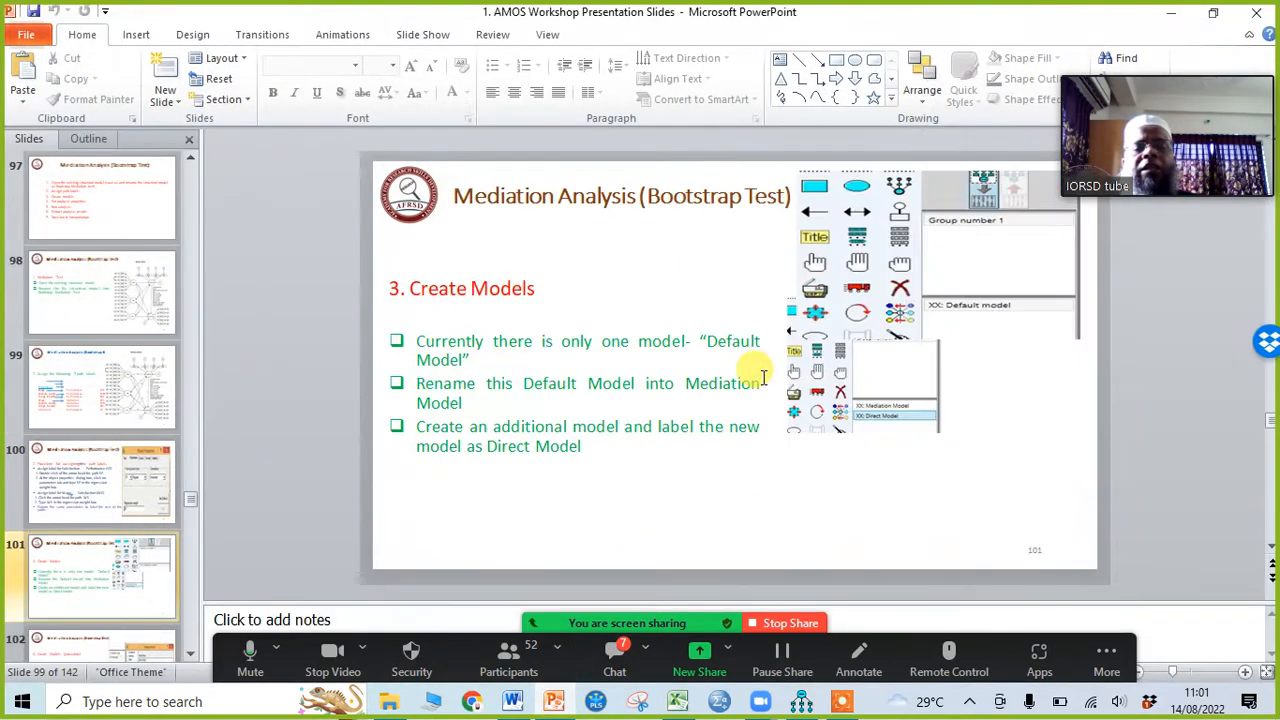
scroll(763, 376, down, 2)
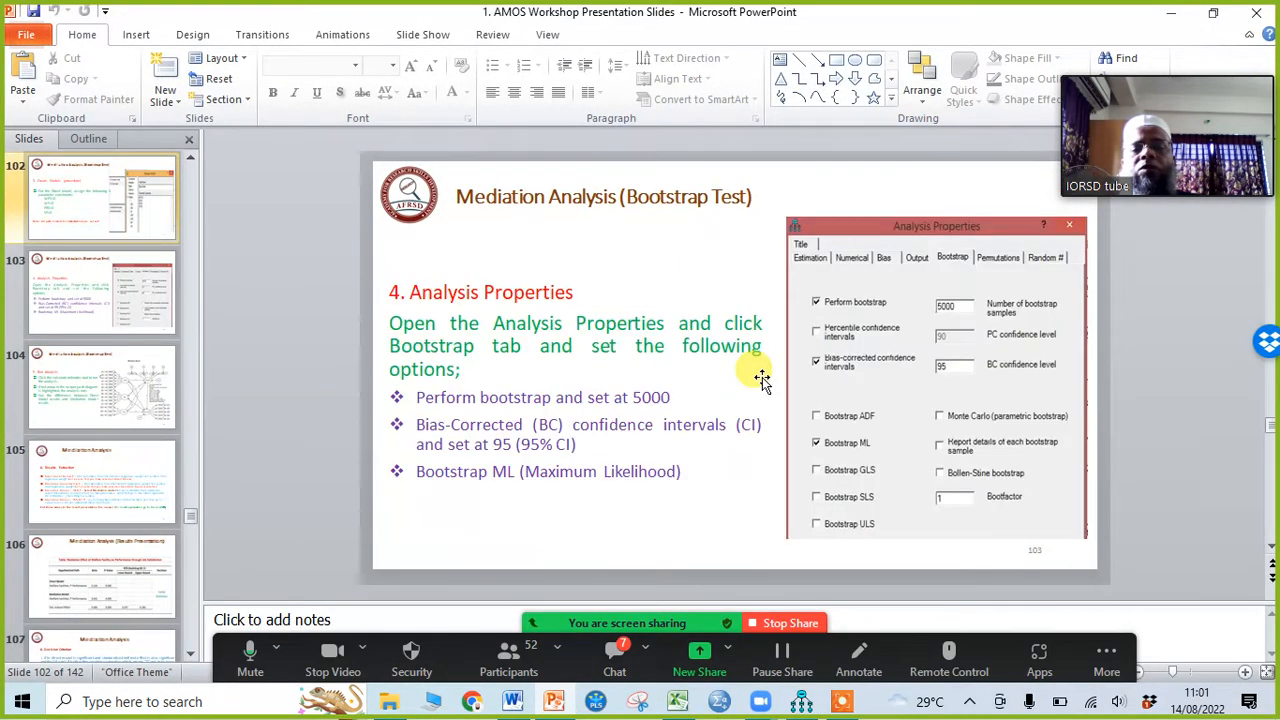
scroll(763, 376, down, 2)
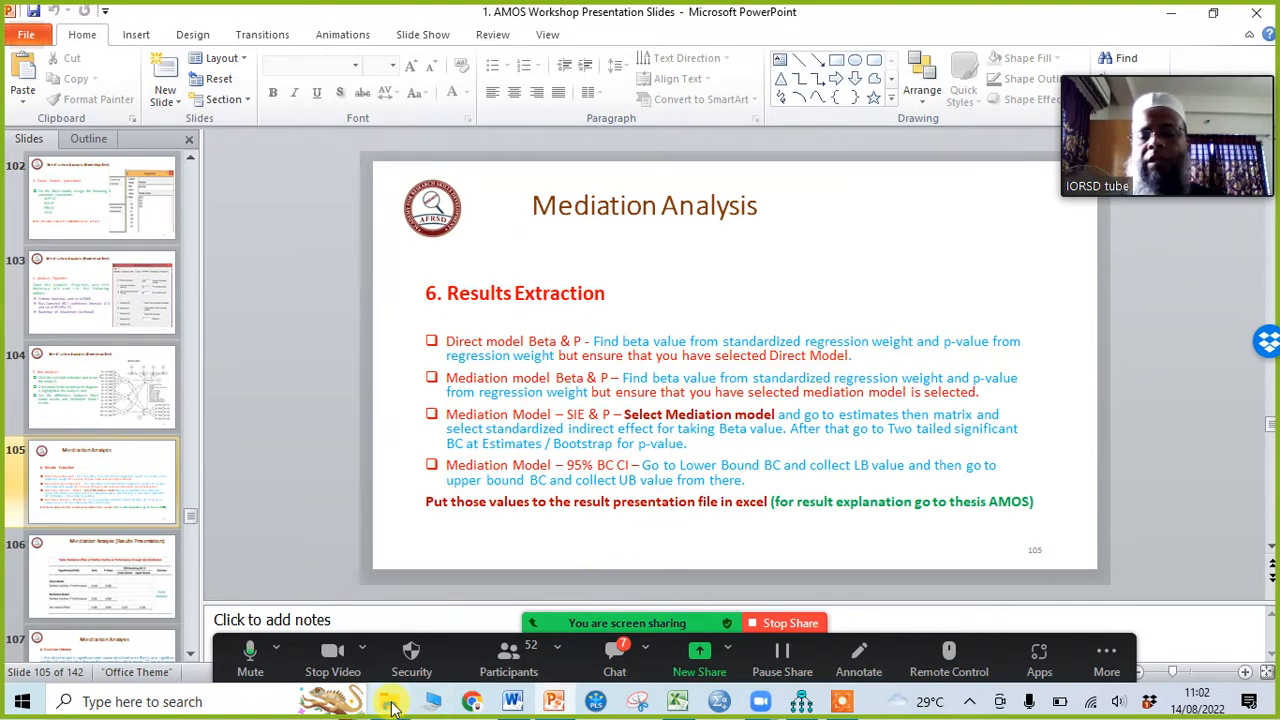
In File Explorer, go up to the AMOS workshop materials folder, widen the Name column and open "3. Calculation of AVE and CR and result presentation"
mouse_move(392, 706)
click(443, 640)
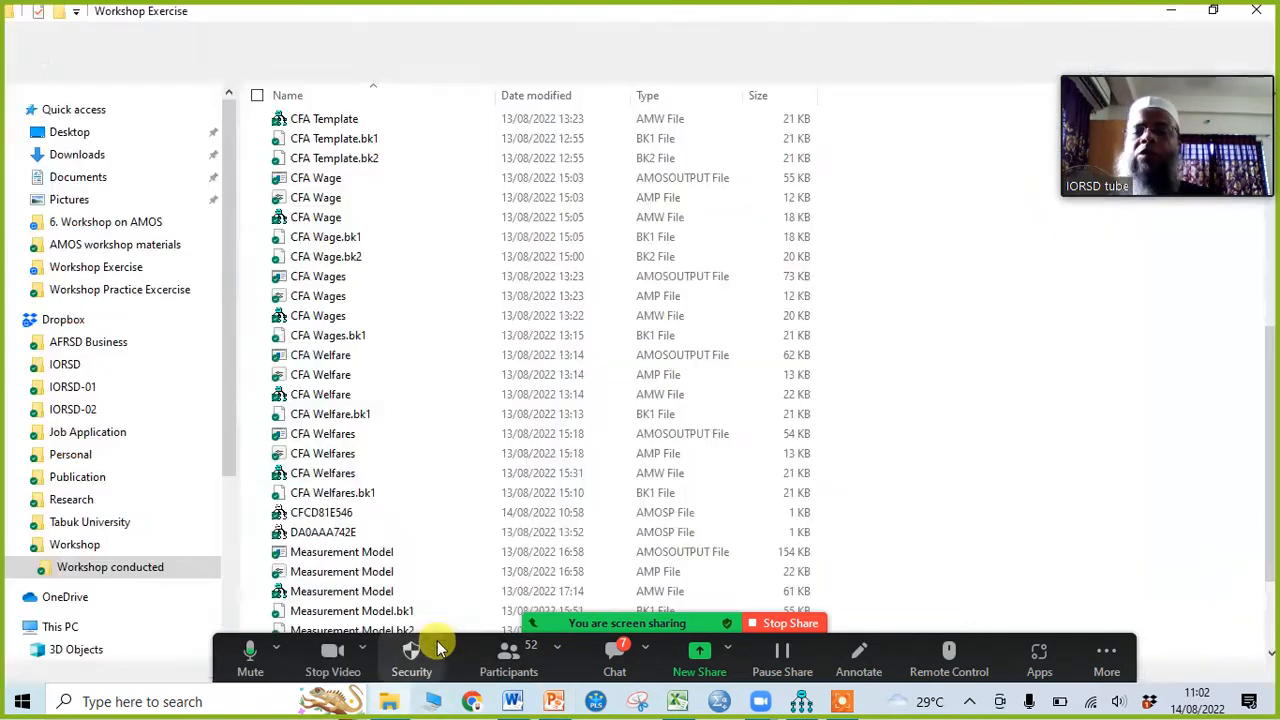
click(86, 63)
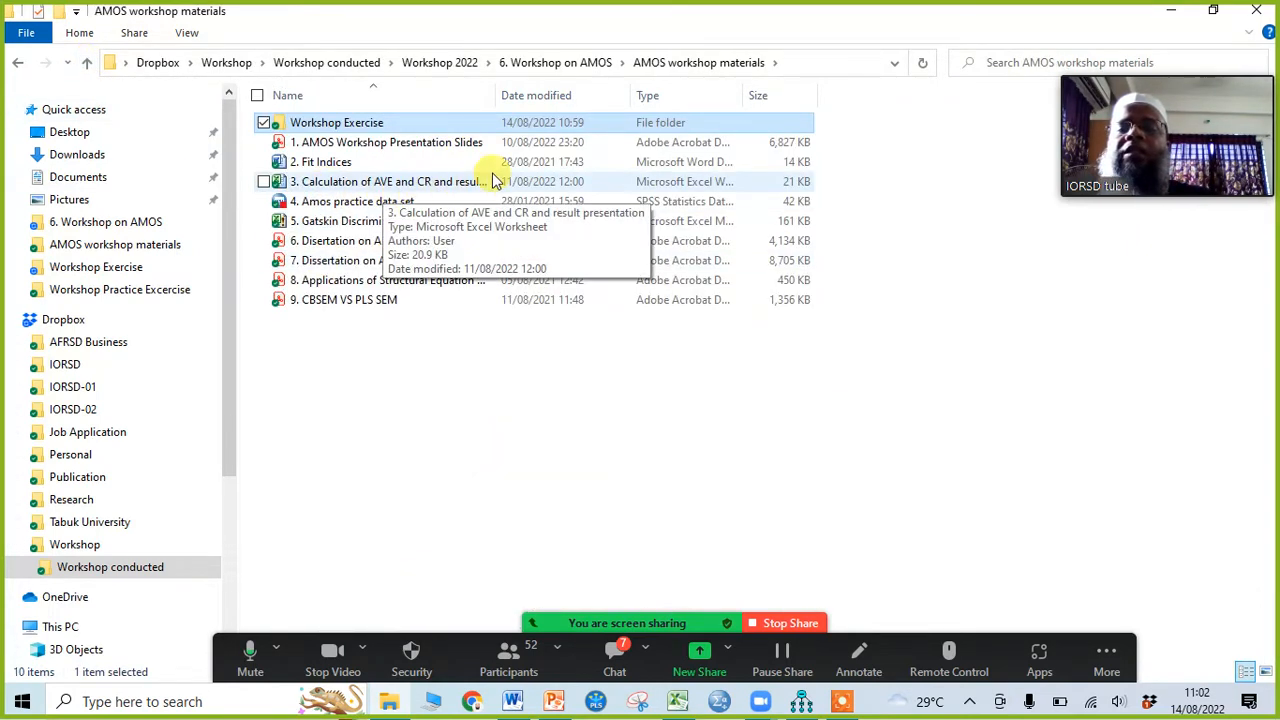
drag(497, 95, 680, 94)
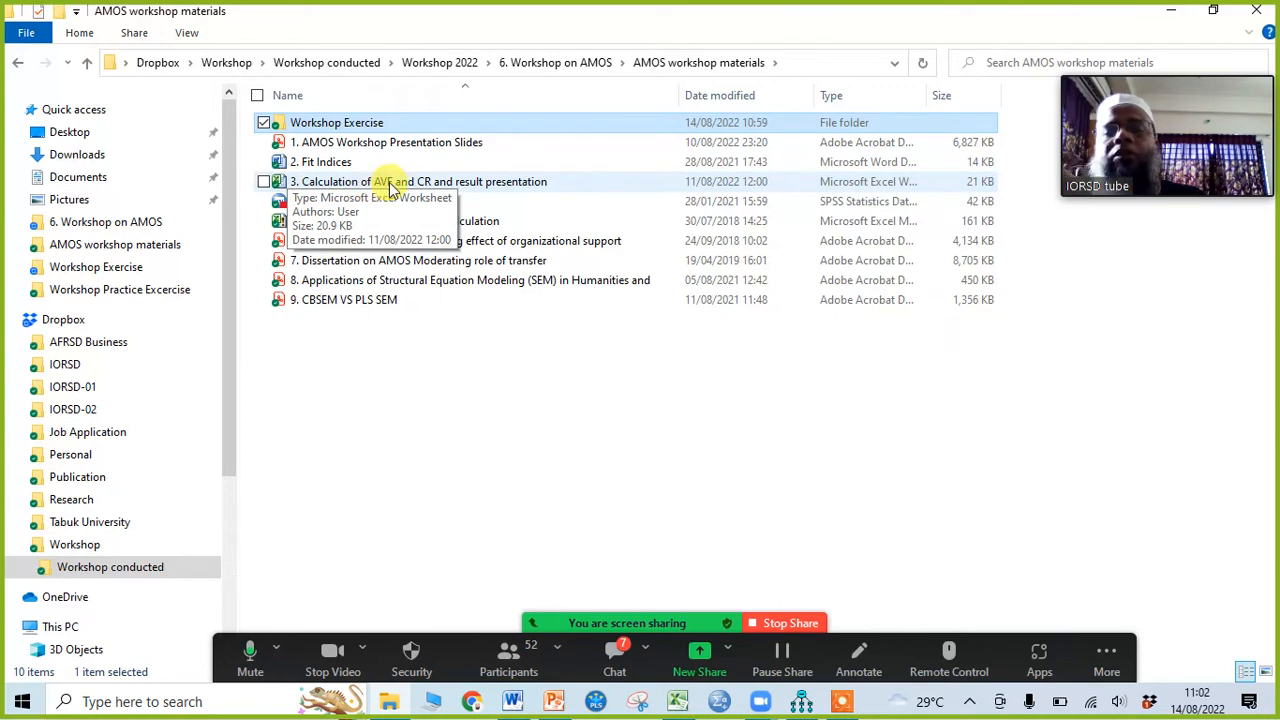
click(491, 183)
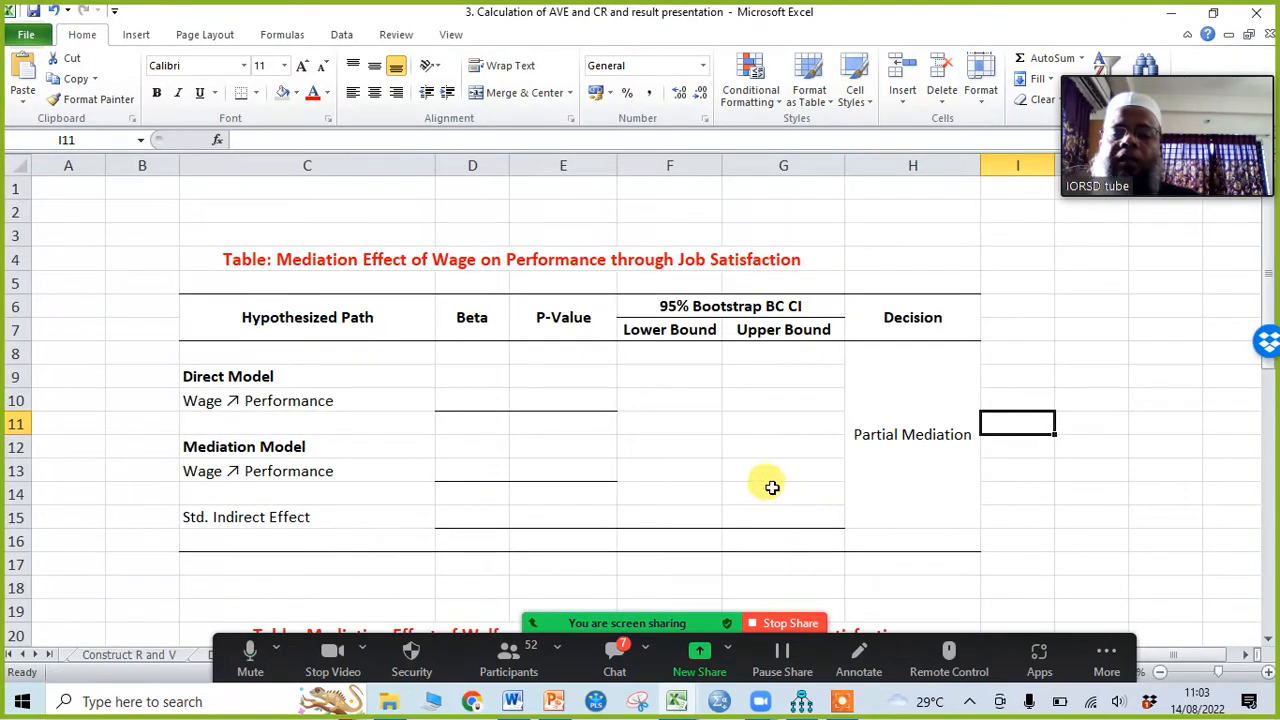
Uncover the sheet tabs from the meeting toolbar, select the Mediation (Indirect Effect) sheet, and put the toolbar back
drag(1003, 645, 459, 189)
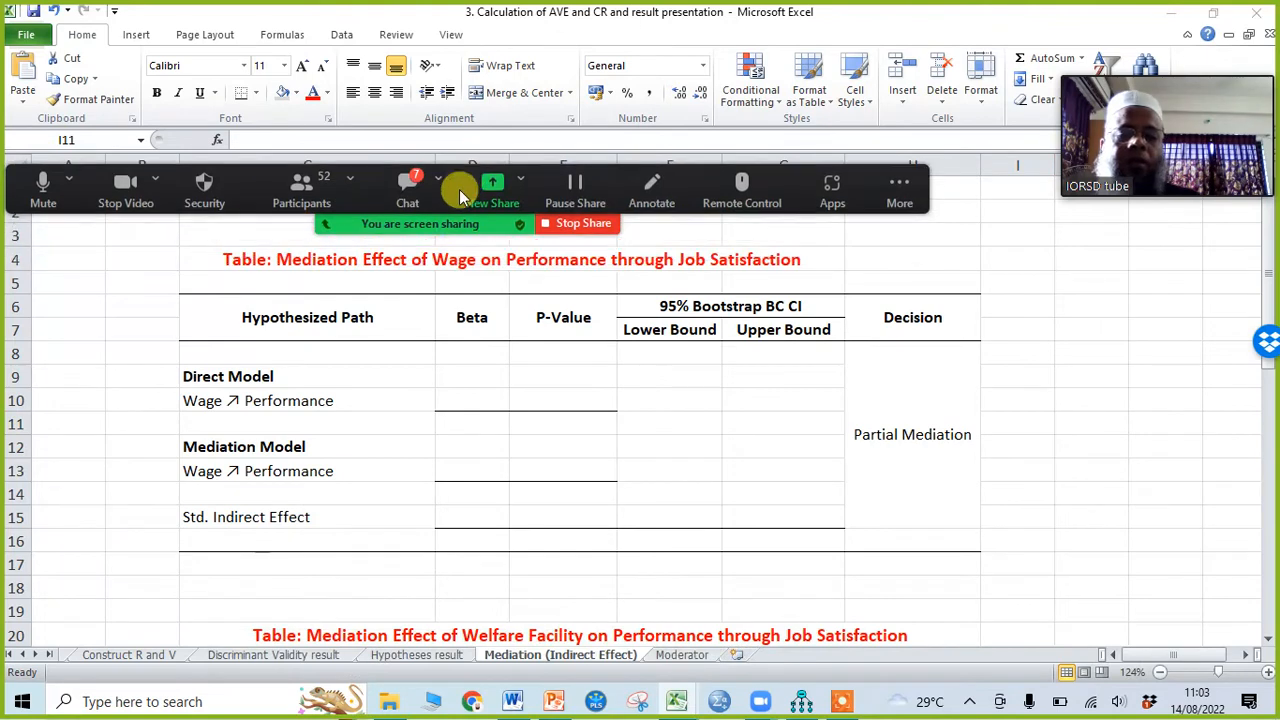
click(560, 665)
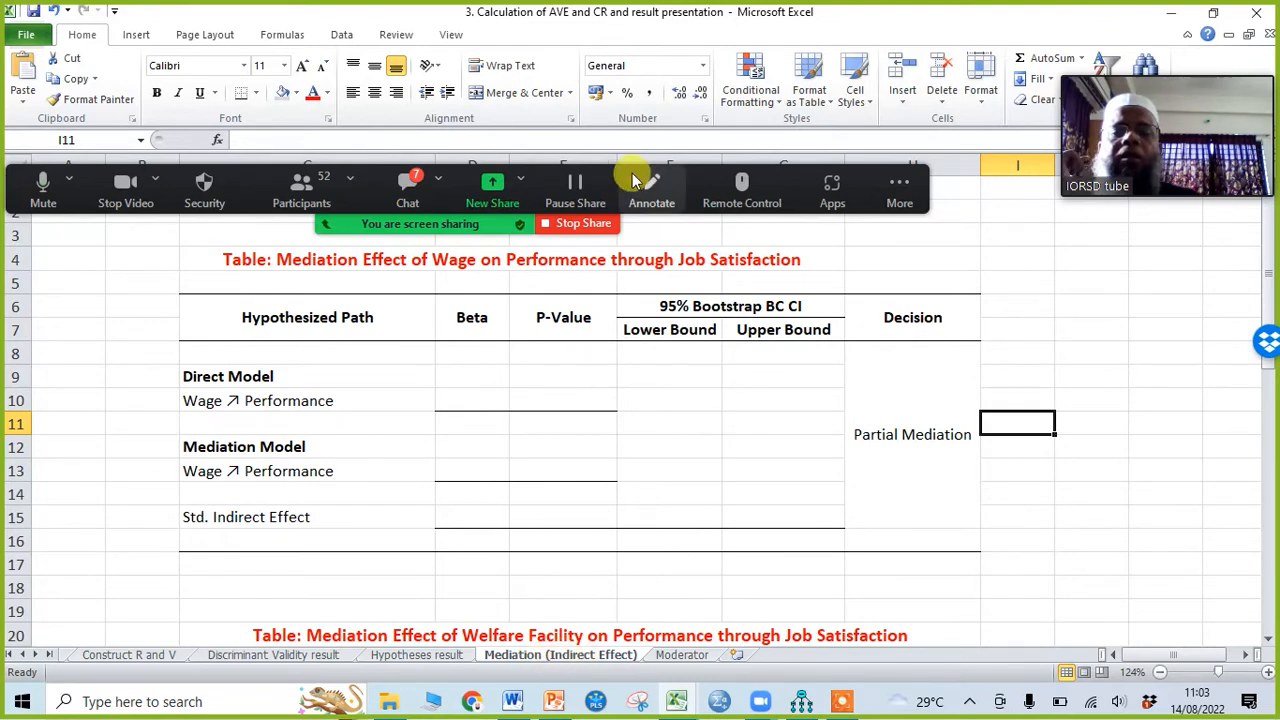
drag(630, 212, 894, 688)
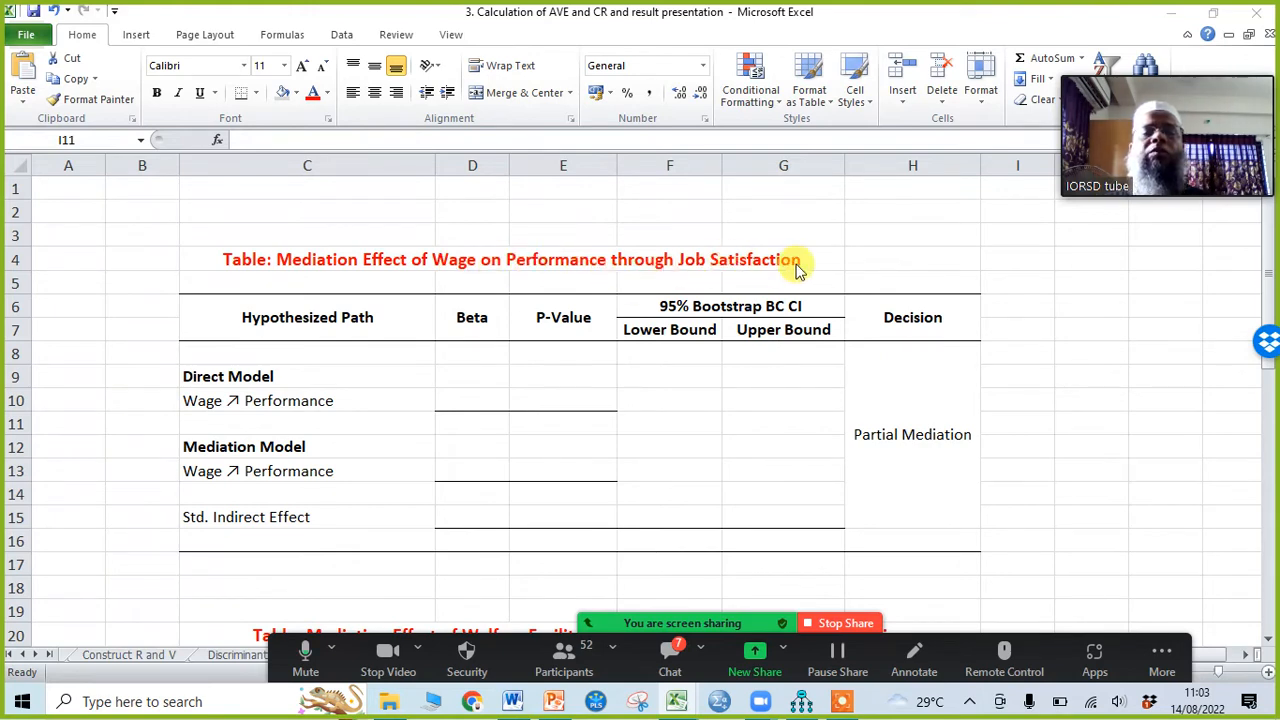
Examine the Wage mediation table's Beta and P-Value cells for both models and the Std. Indirect Effect row with its confidence bounds
click(1111, 474)
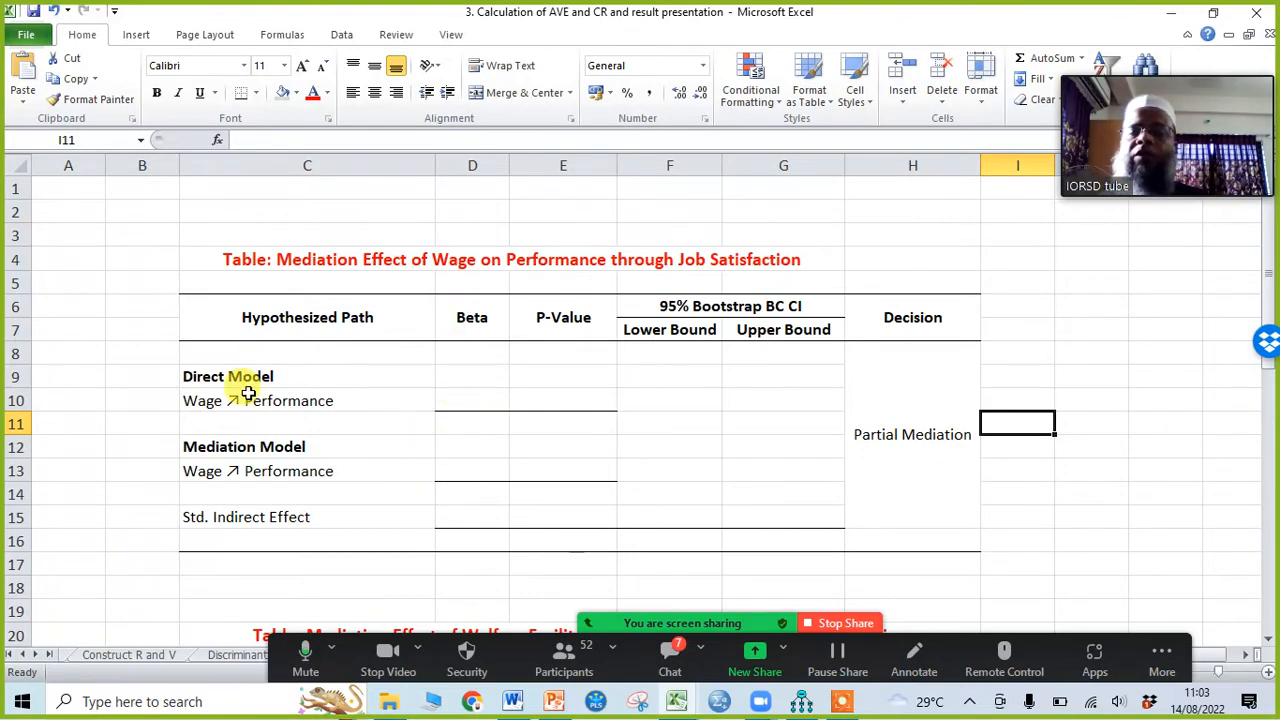
click(480, 398)
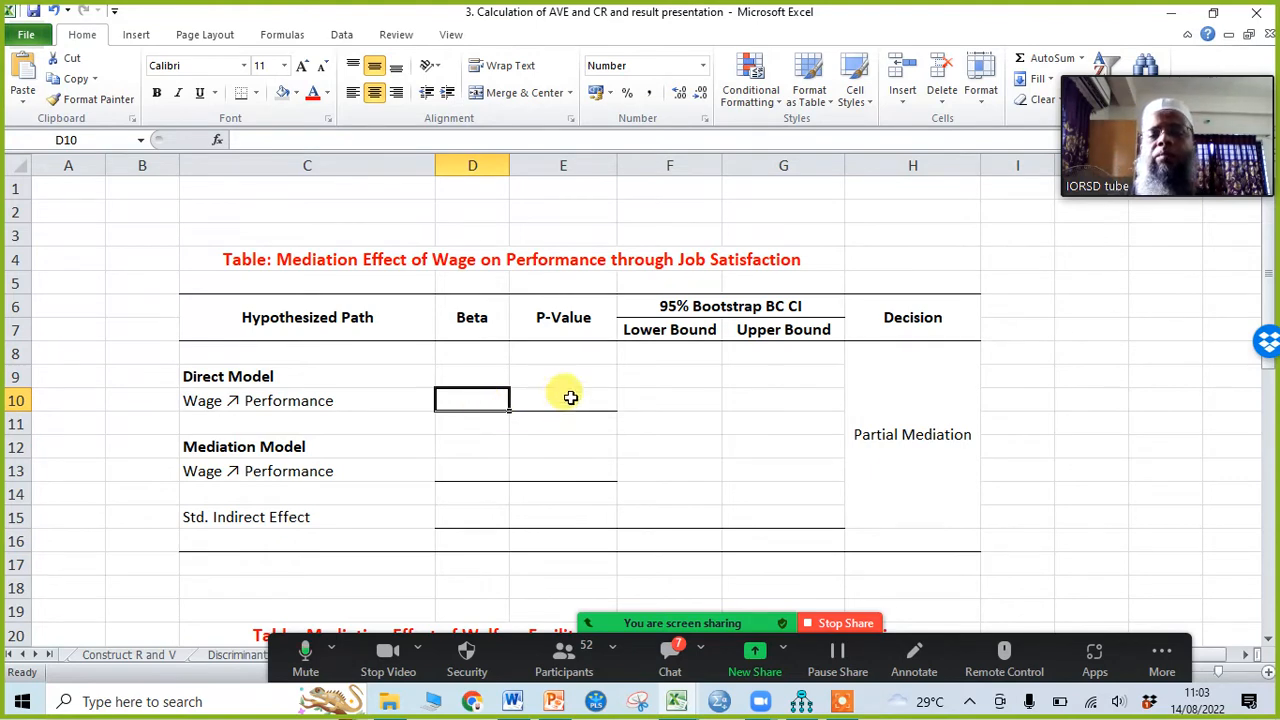
click(570, 398)
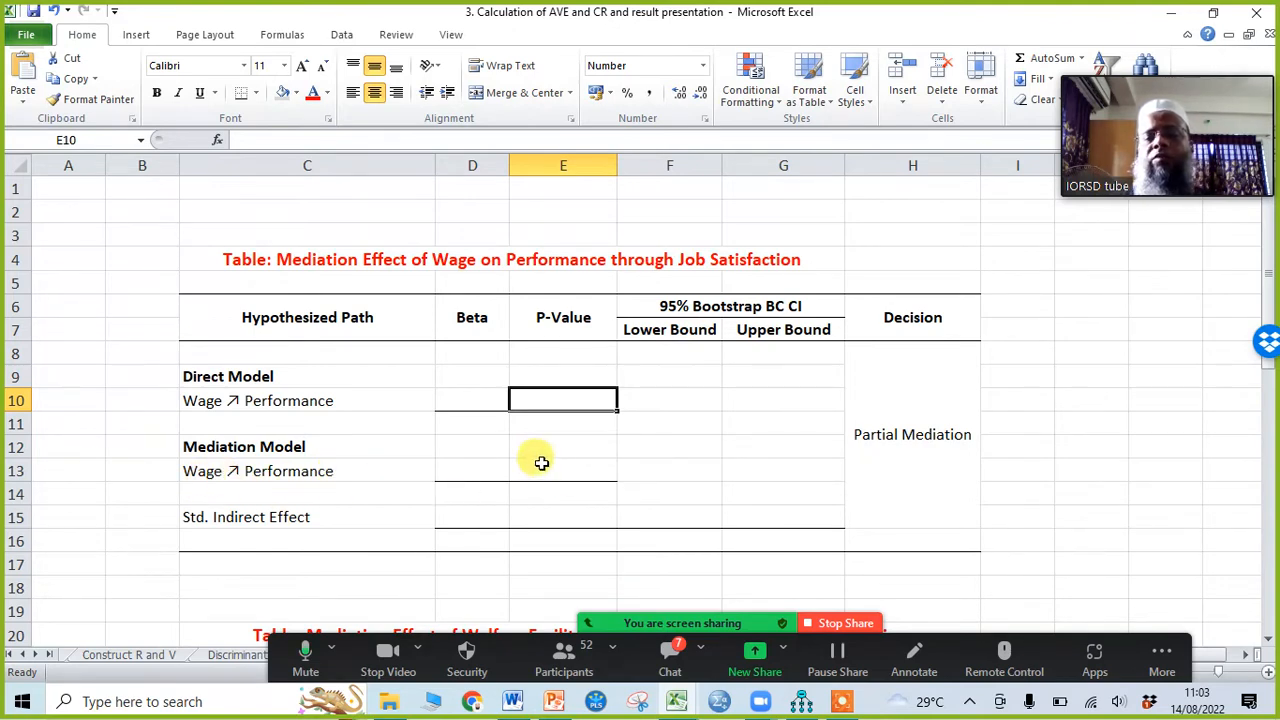
click(478, 465)
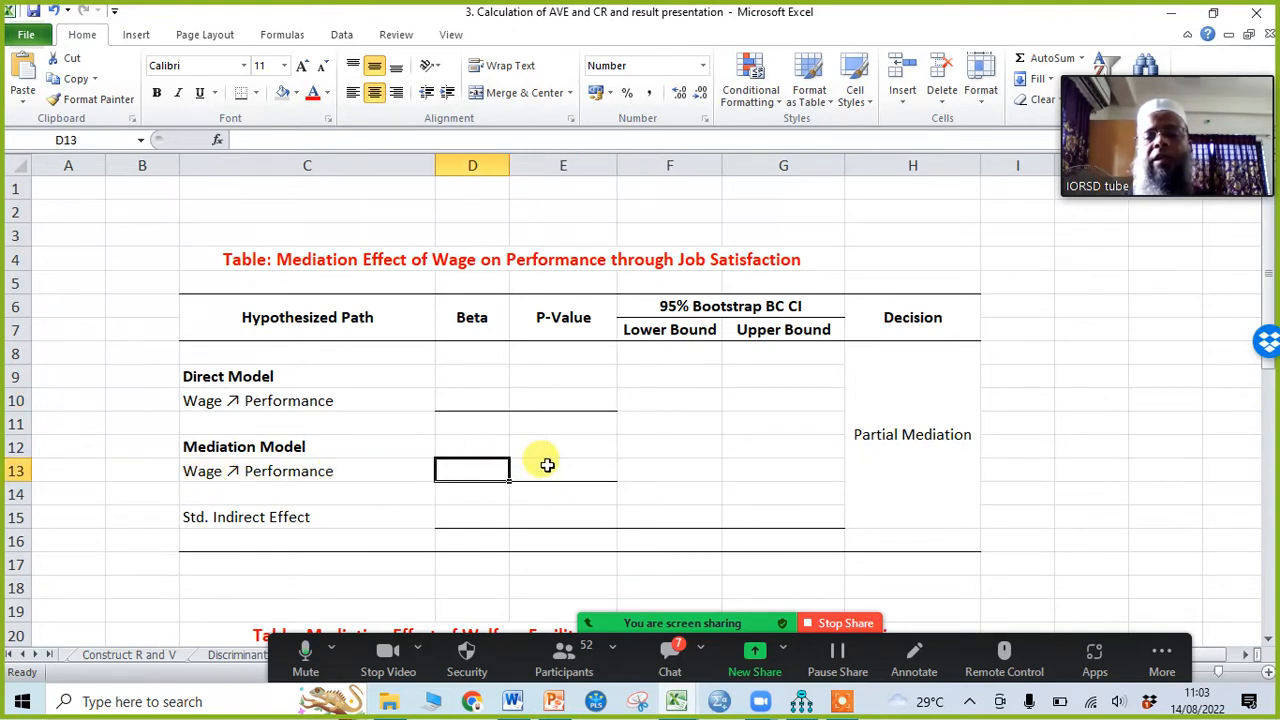
click(599, 464)
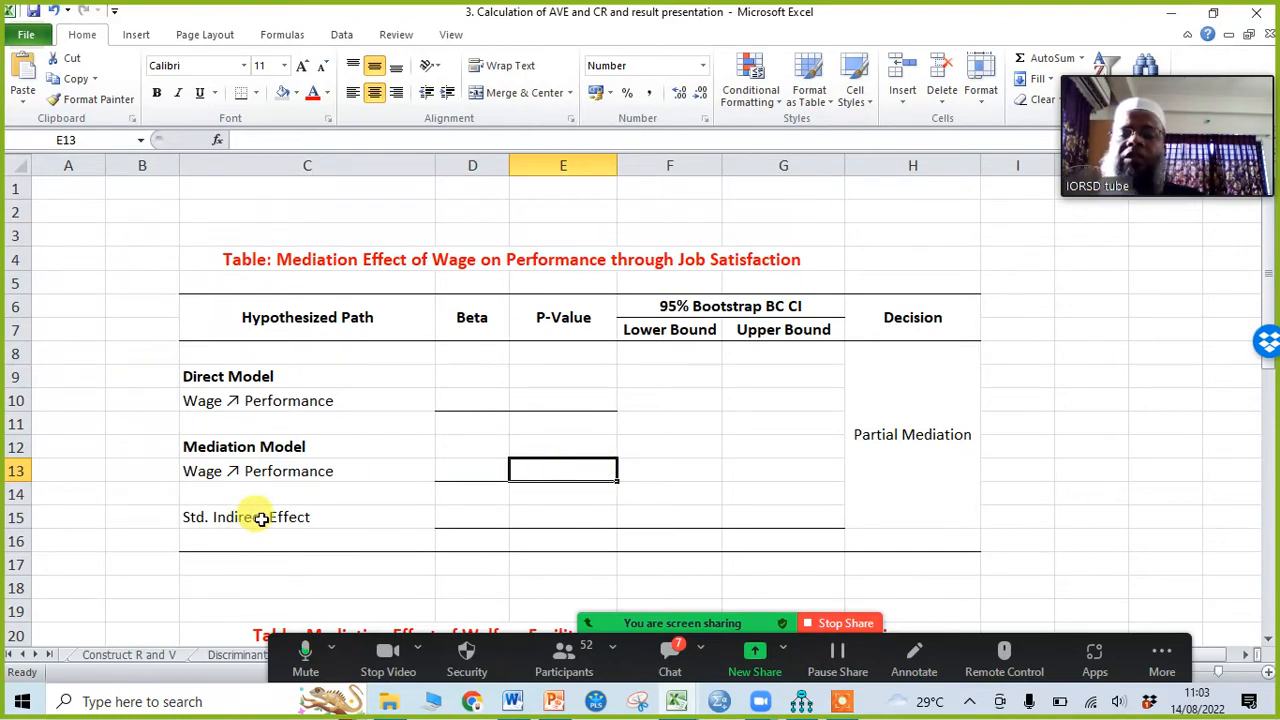
click(474, 514)
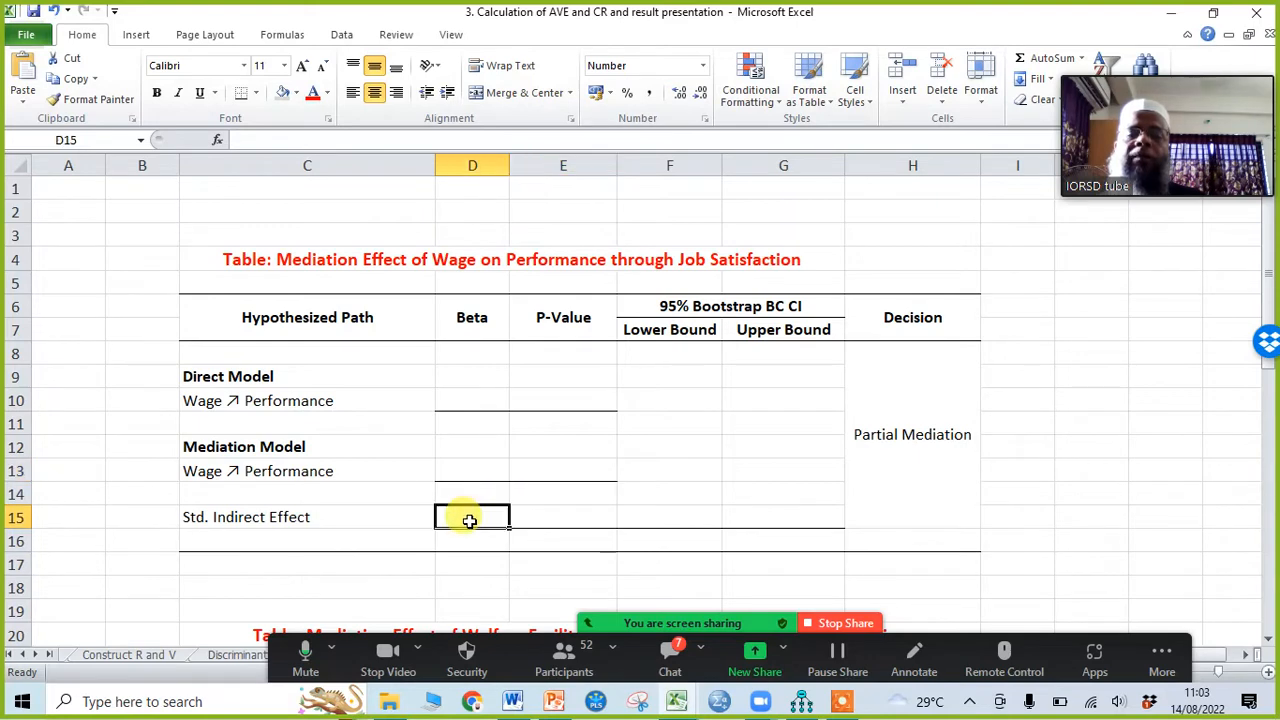
click(553, 514)
click(682, 509)
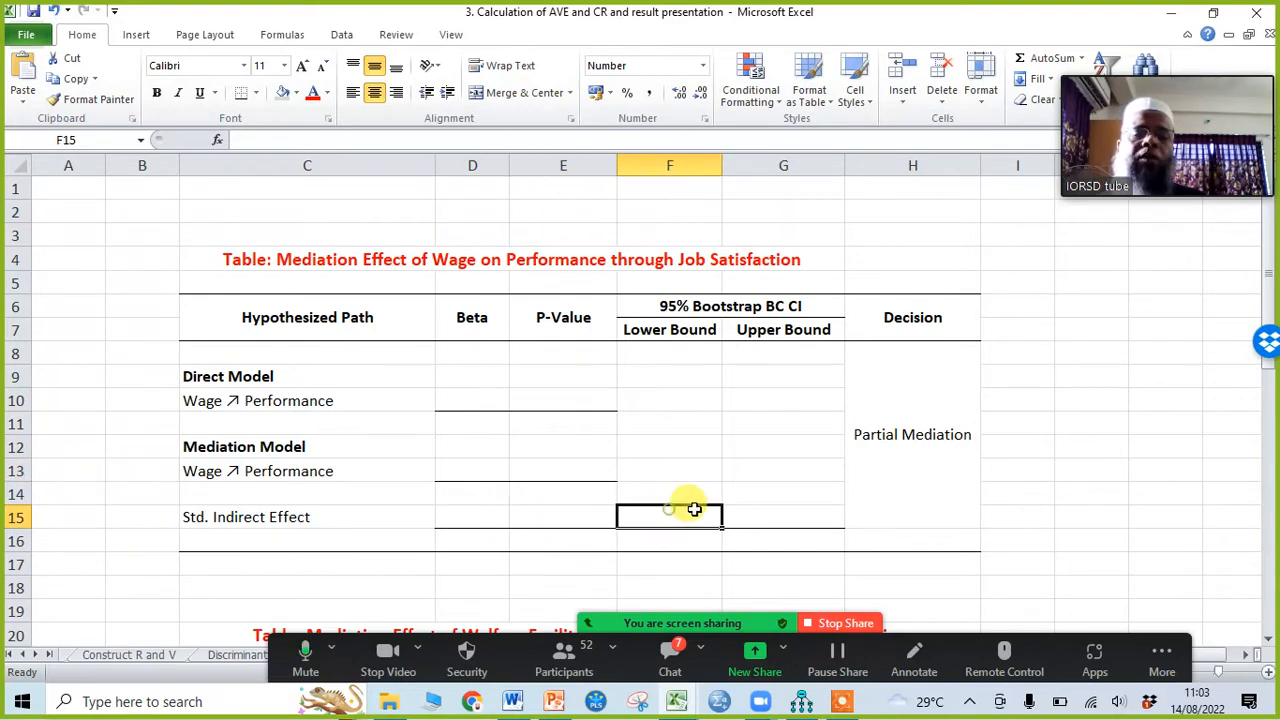
click(770, 513)
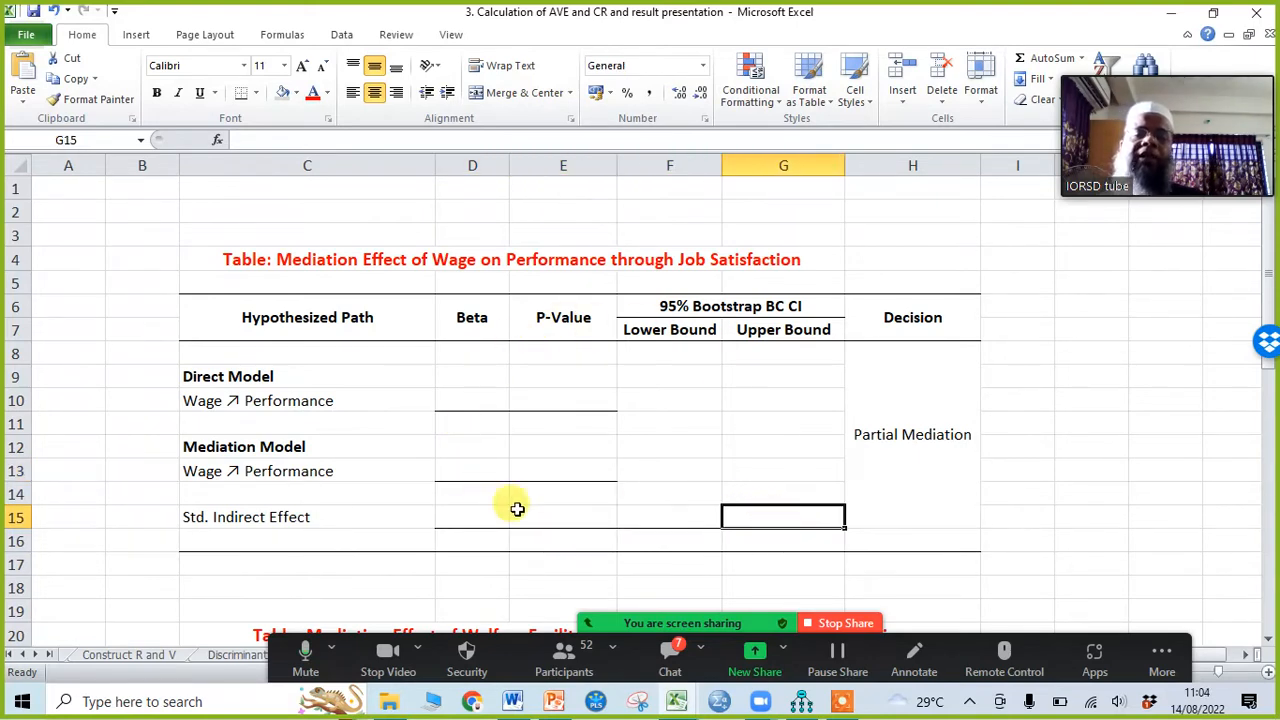
Clear the Partial Mediation text from the merged Decision cell H8 of the Wage mediation table
click(929, 429)
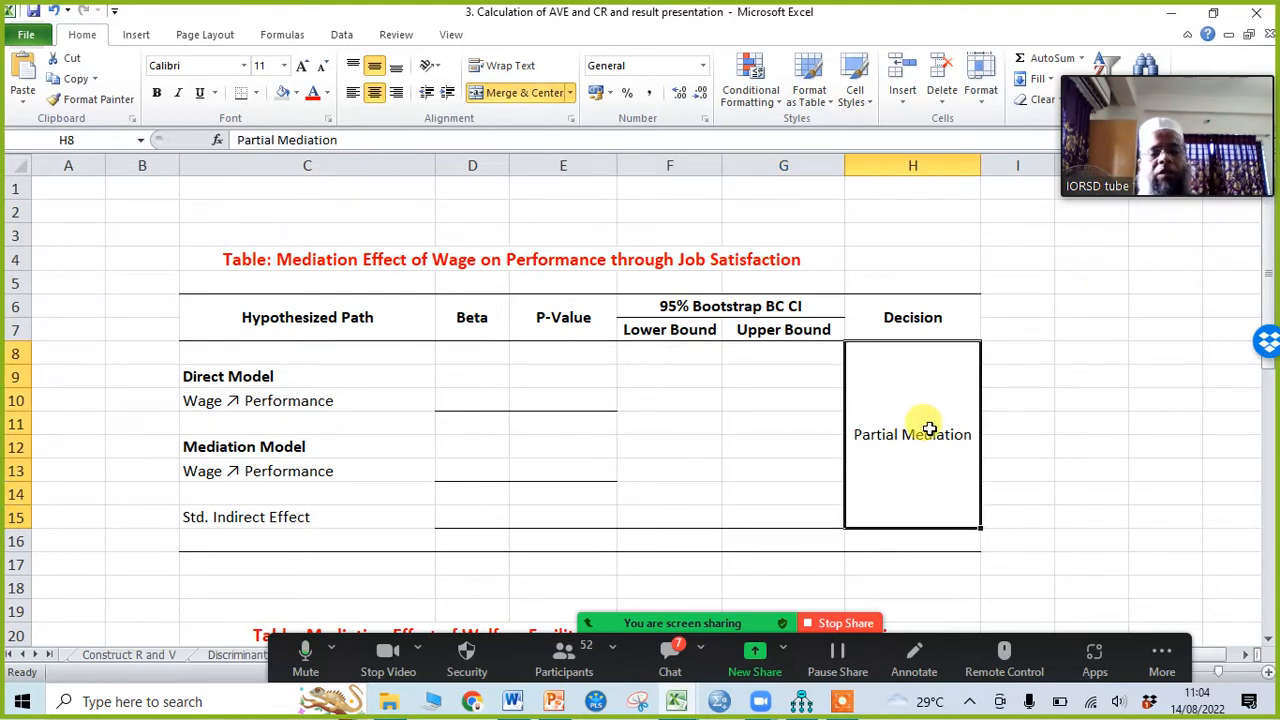
key(Delete)
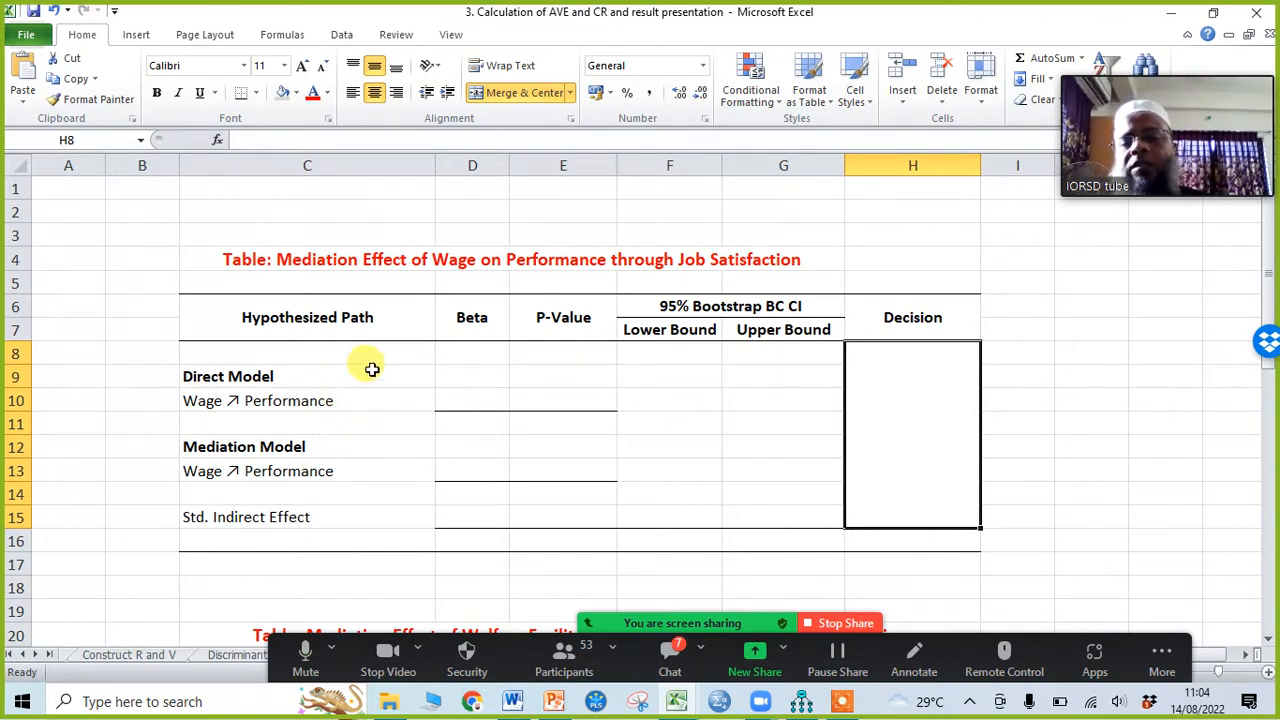
Examine the Direct Model's Beta and P-Value cells, D10 and E10, for the Wage to Performance path
click(474, 399)
click(563, 397)
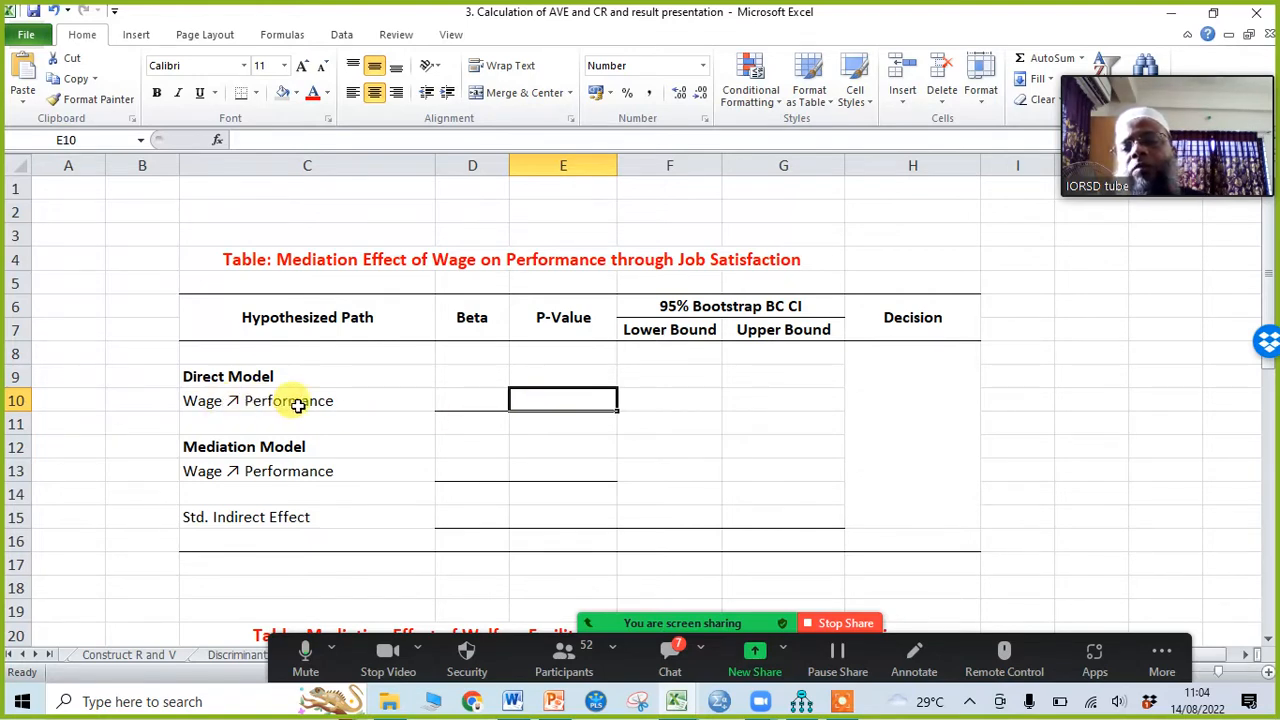
click(468, 396)
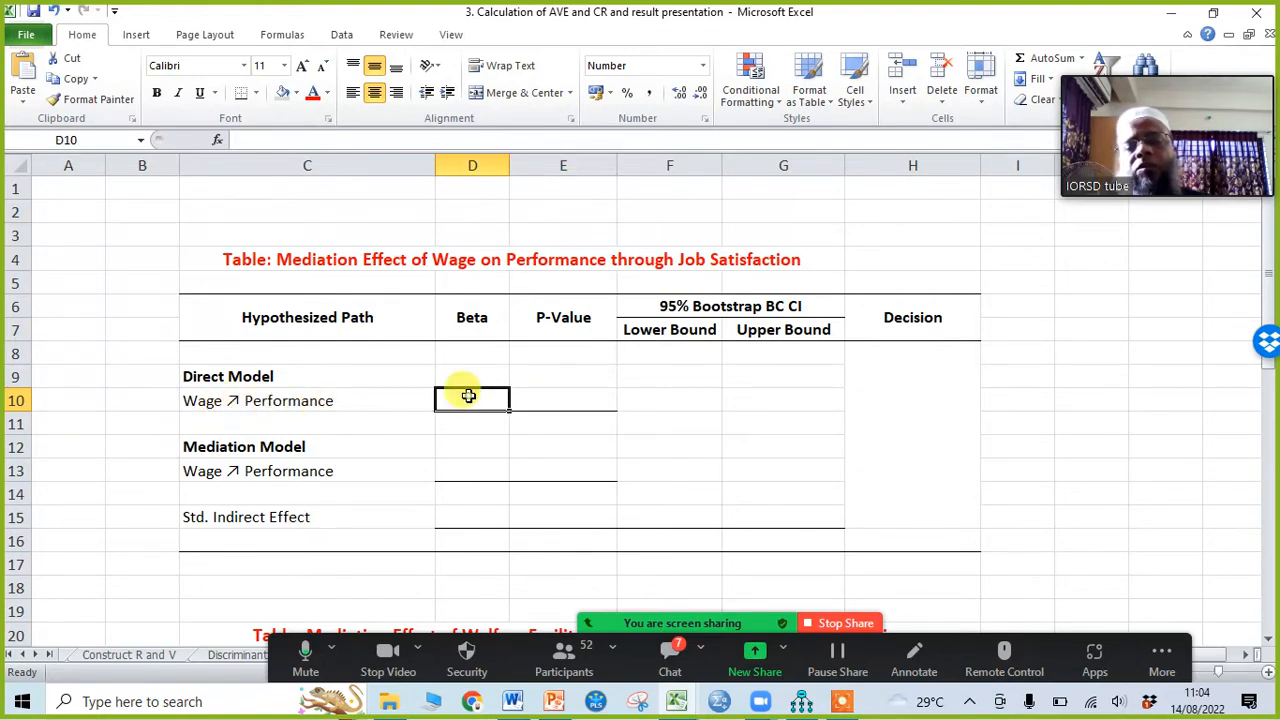
click(576, 399)
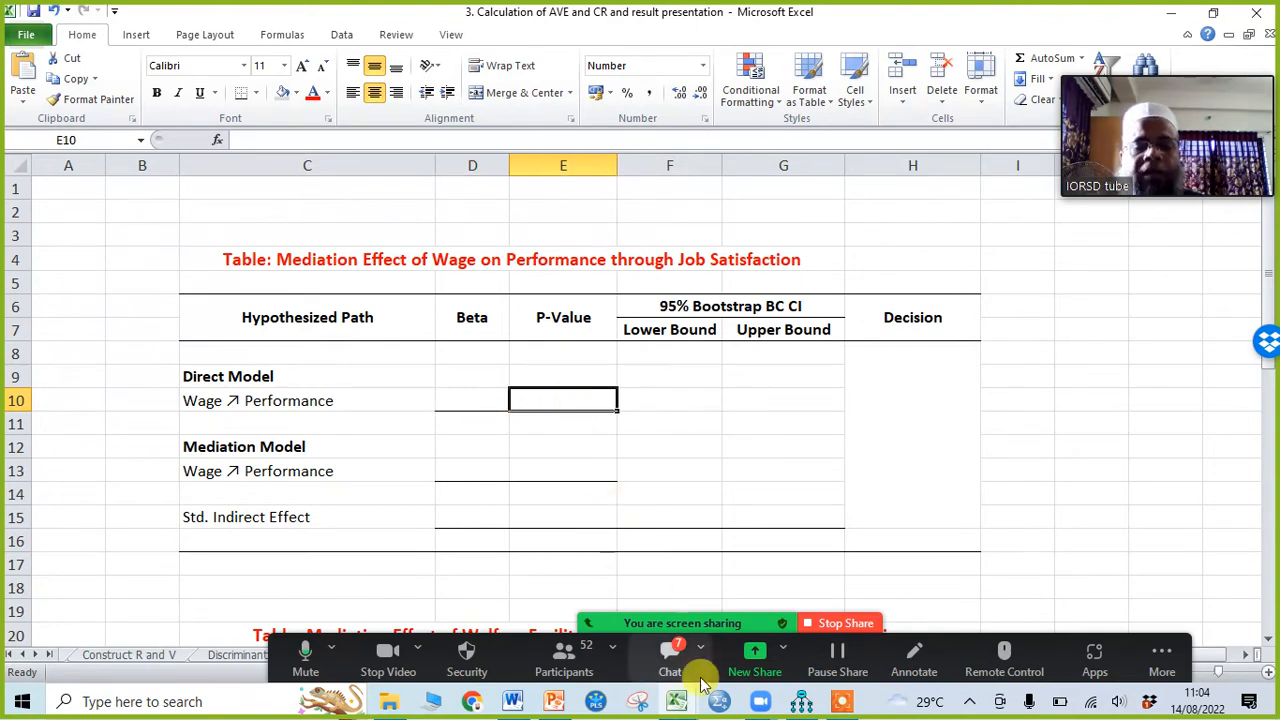
Open the Amos text output for the mediation analysis and consult the Results Extraction slide in PowerPoint
click(804, 704)
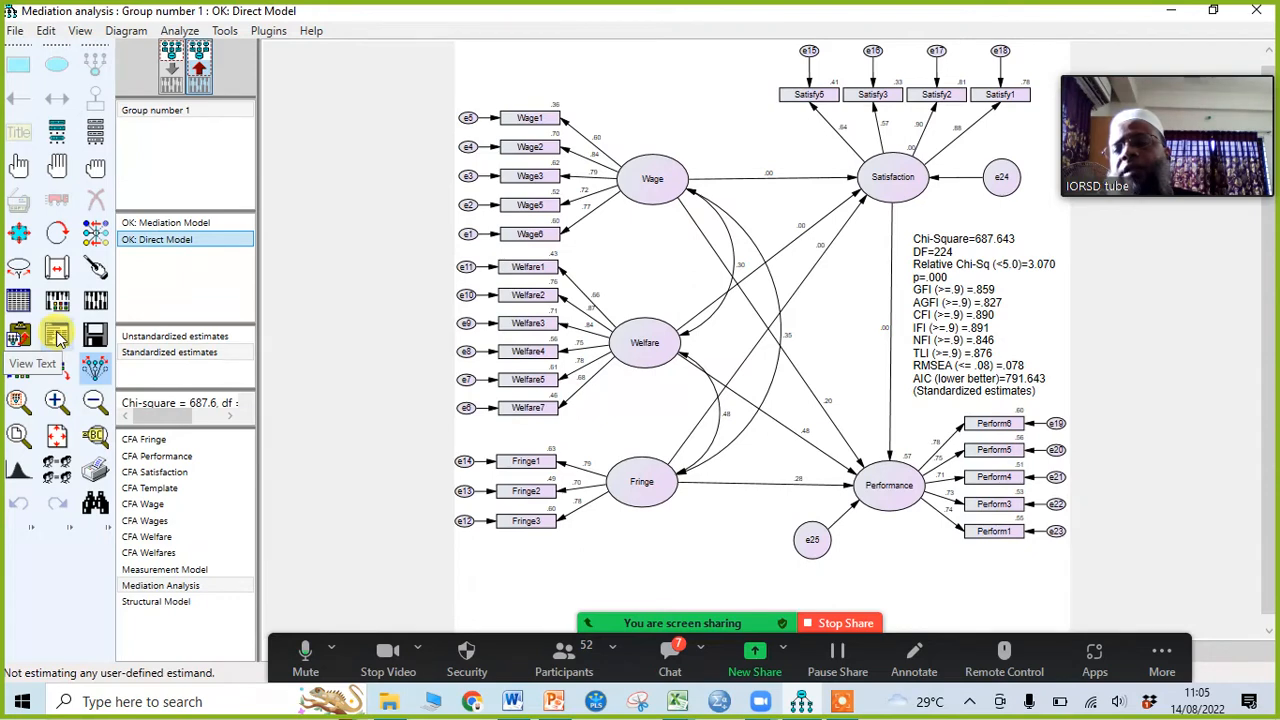
click(57, 338)
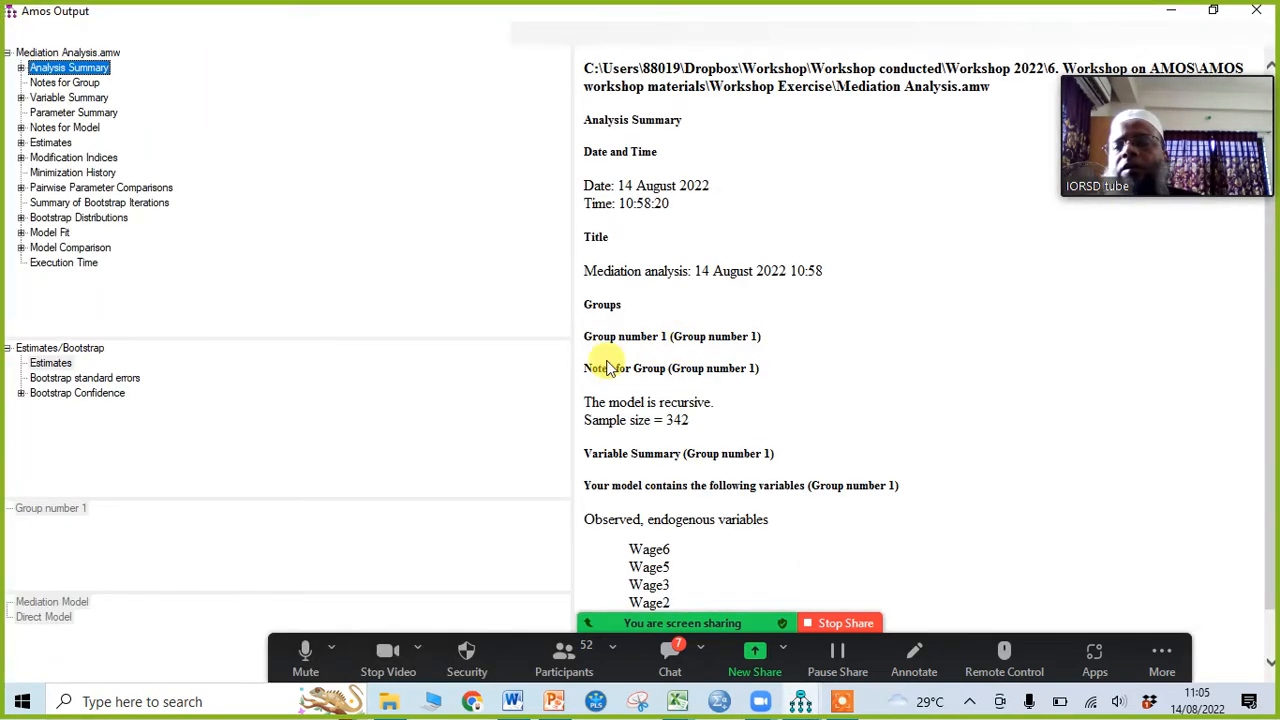
click(553, 701)
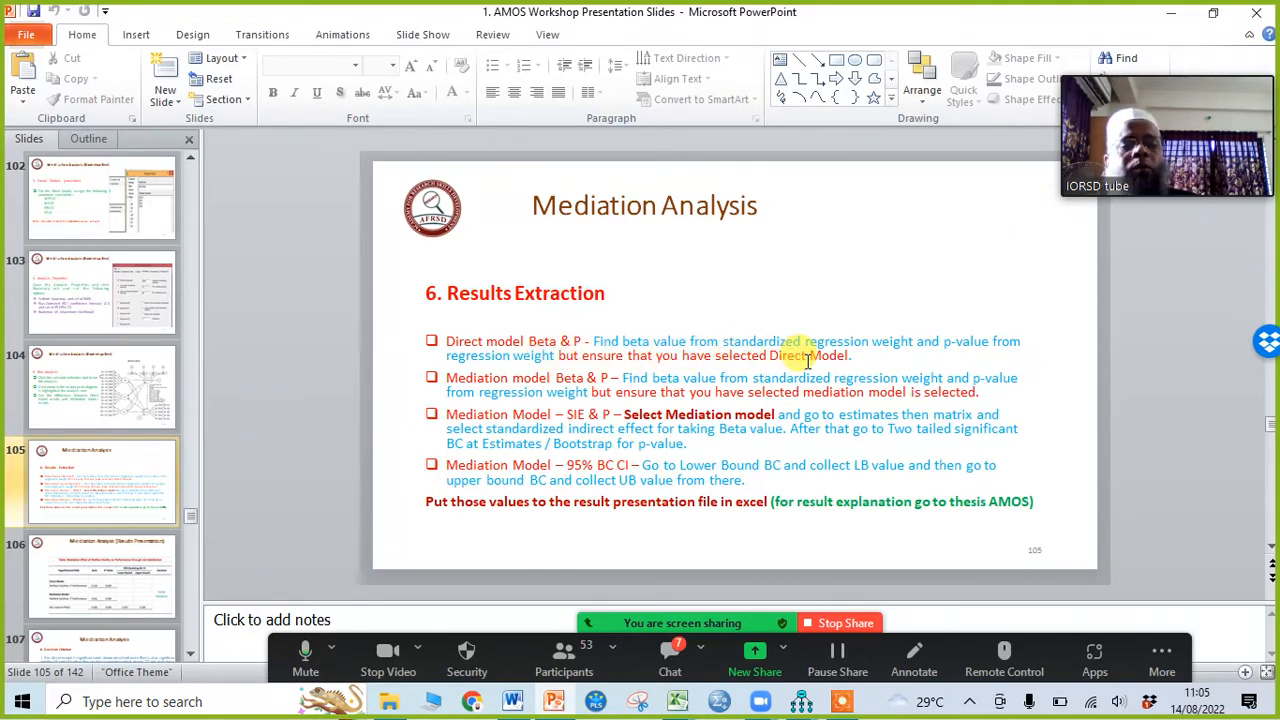
click(1178, 22)
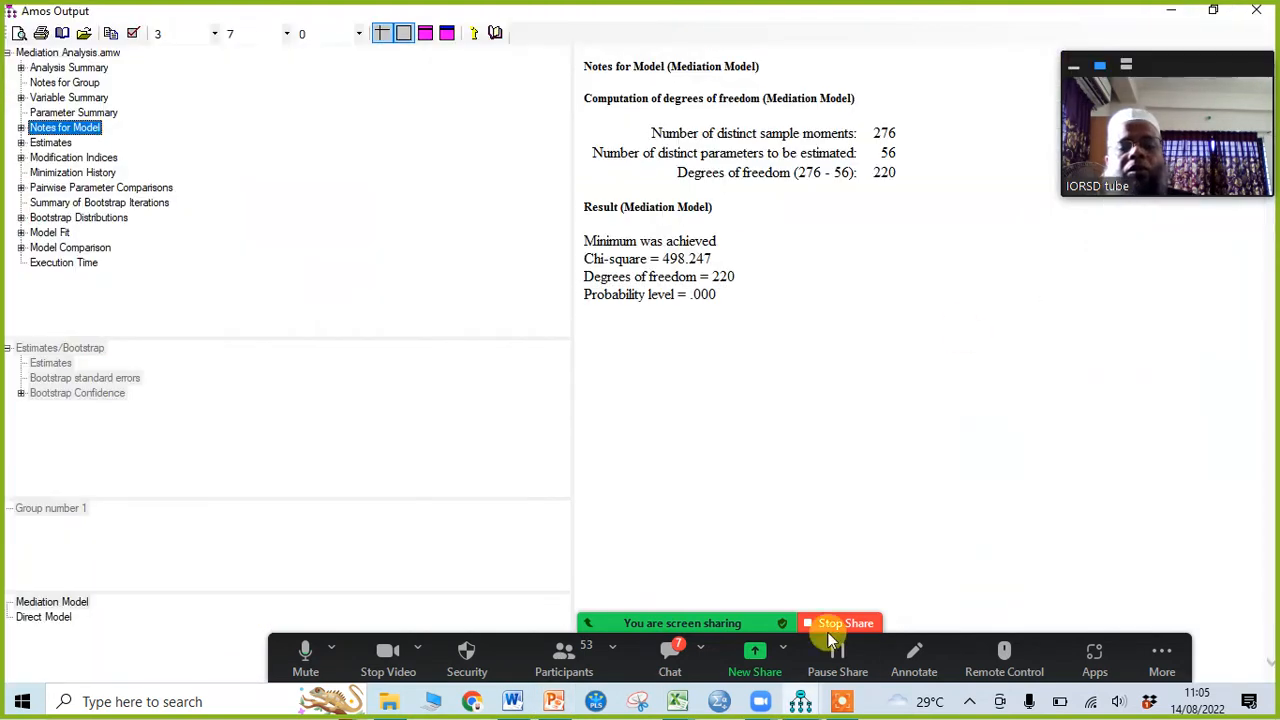
Check the Direct Model heading in the Excel mediation table and select Direct Model in Amos Output
mouse_move(678, 700)
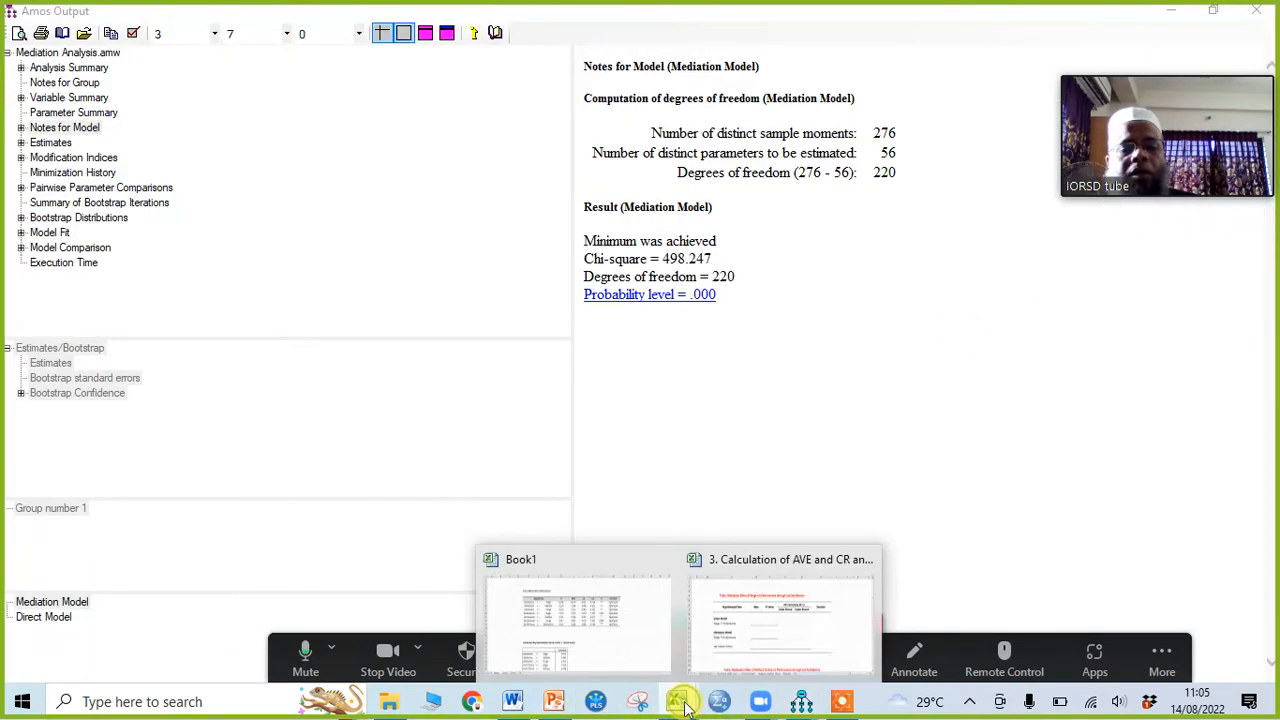
click(749, 640)
click(279, 376)
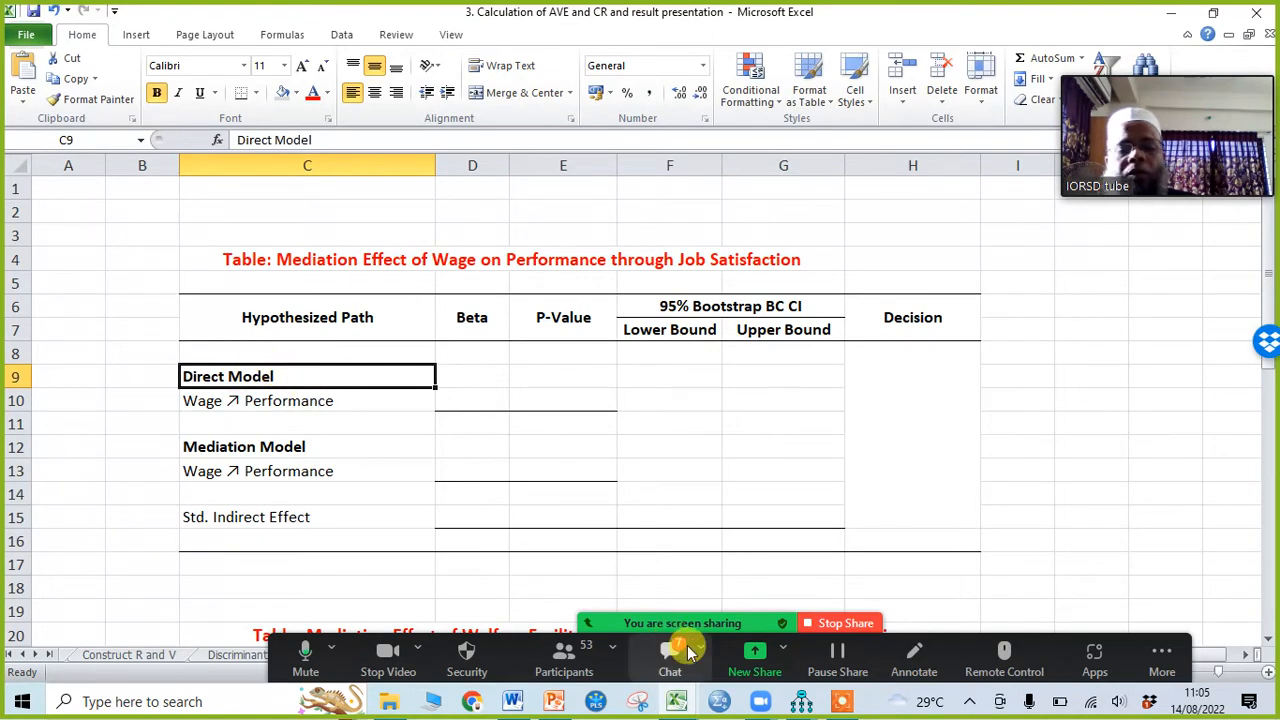
click(800, 701)
click(897, 637)
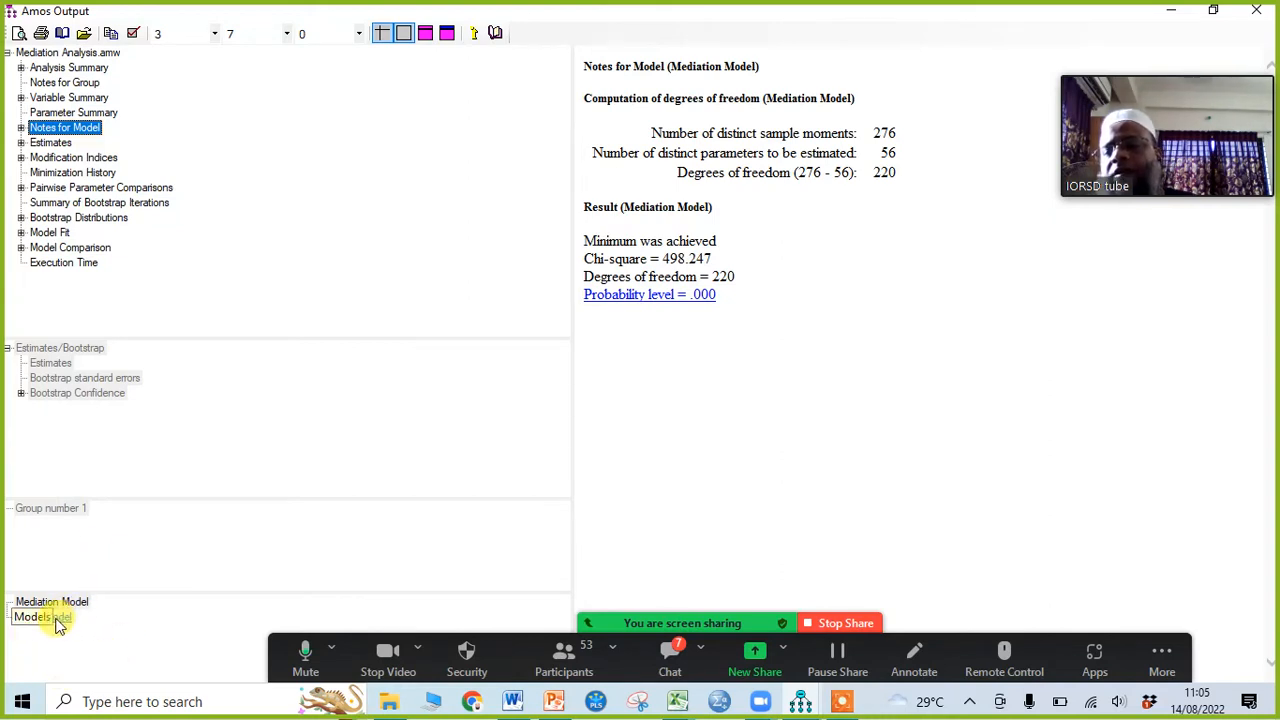
click(58, 621)
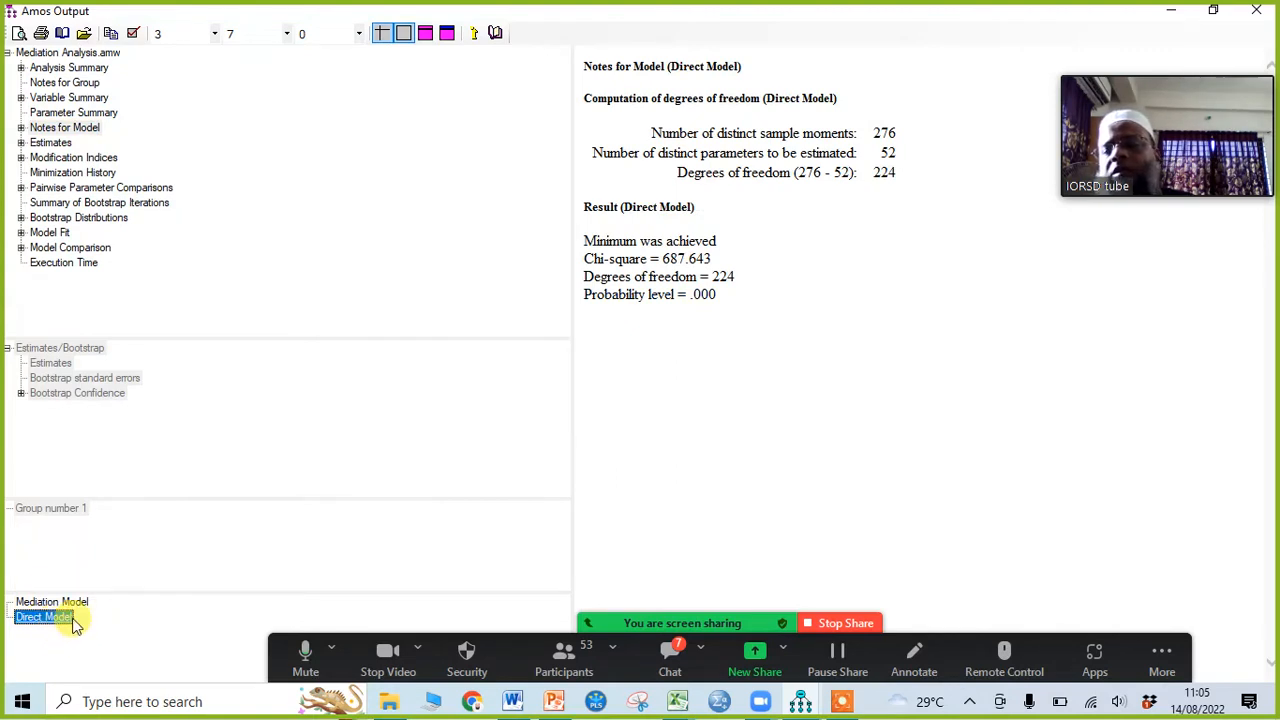
Expand the scalar estimates and show the Direct Model's standardized regression weights
click(24, 146)
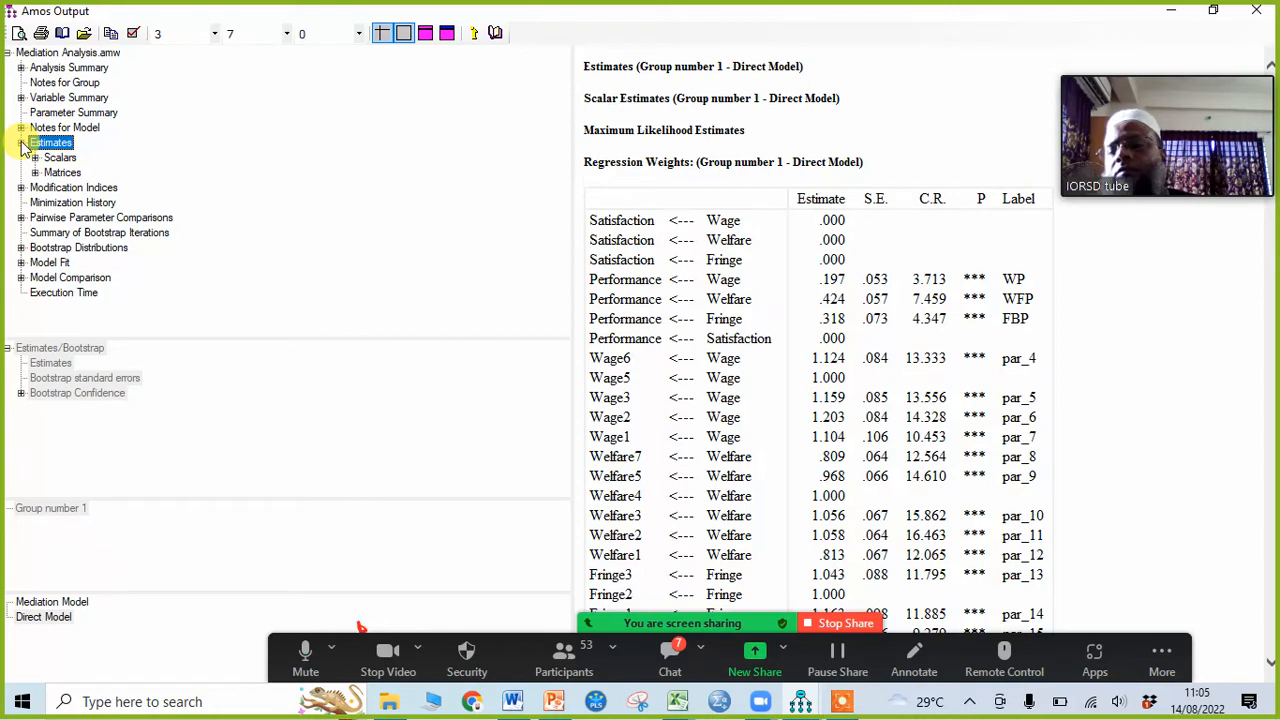
click(46, 620)
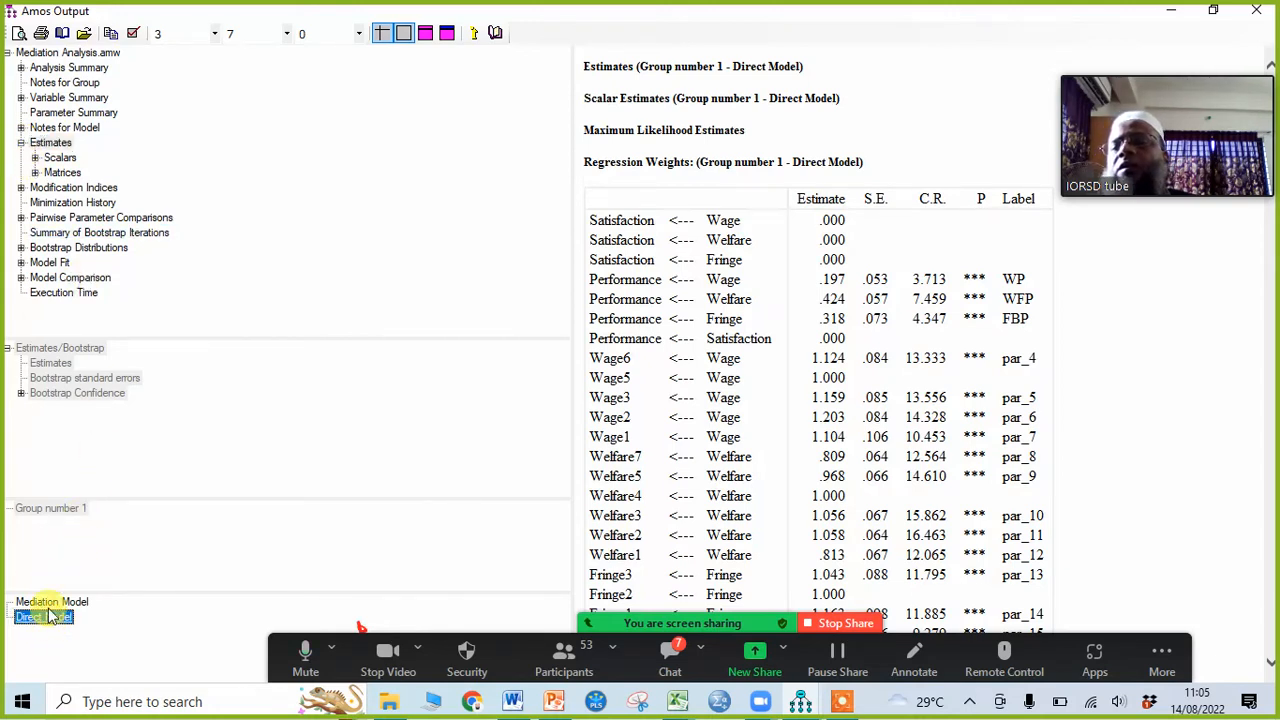
click(37, 163)
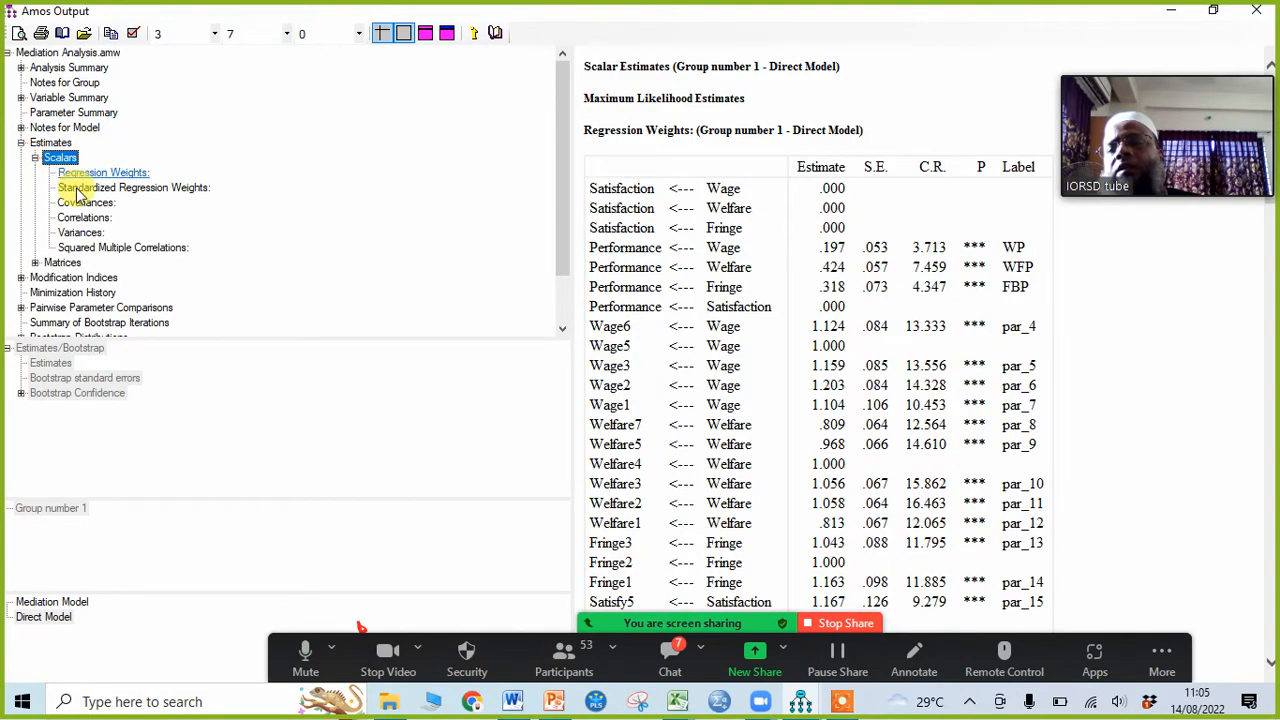
click(146, 192)
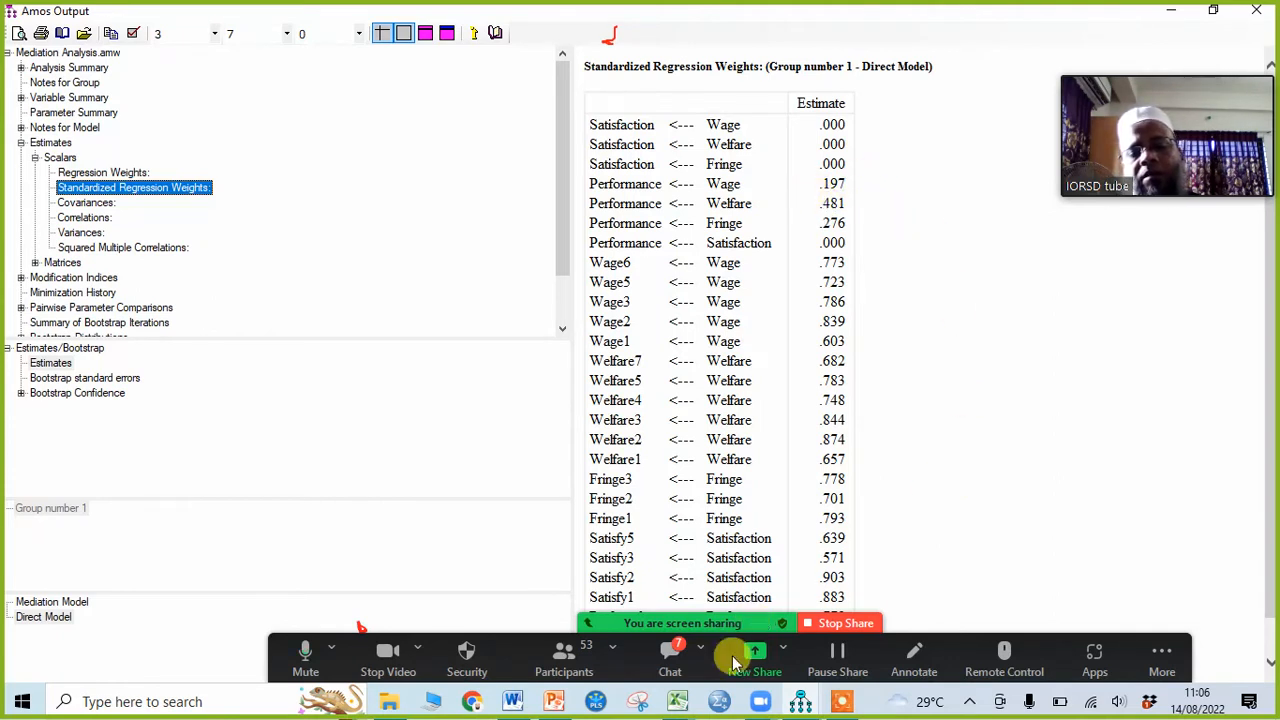
Enter 0.197 as the Direct Model's Wage to Performance Beta in cell D10 of the Excel mediation table
click(674, 703)
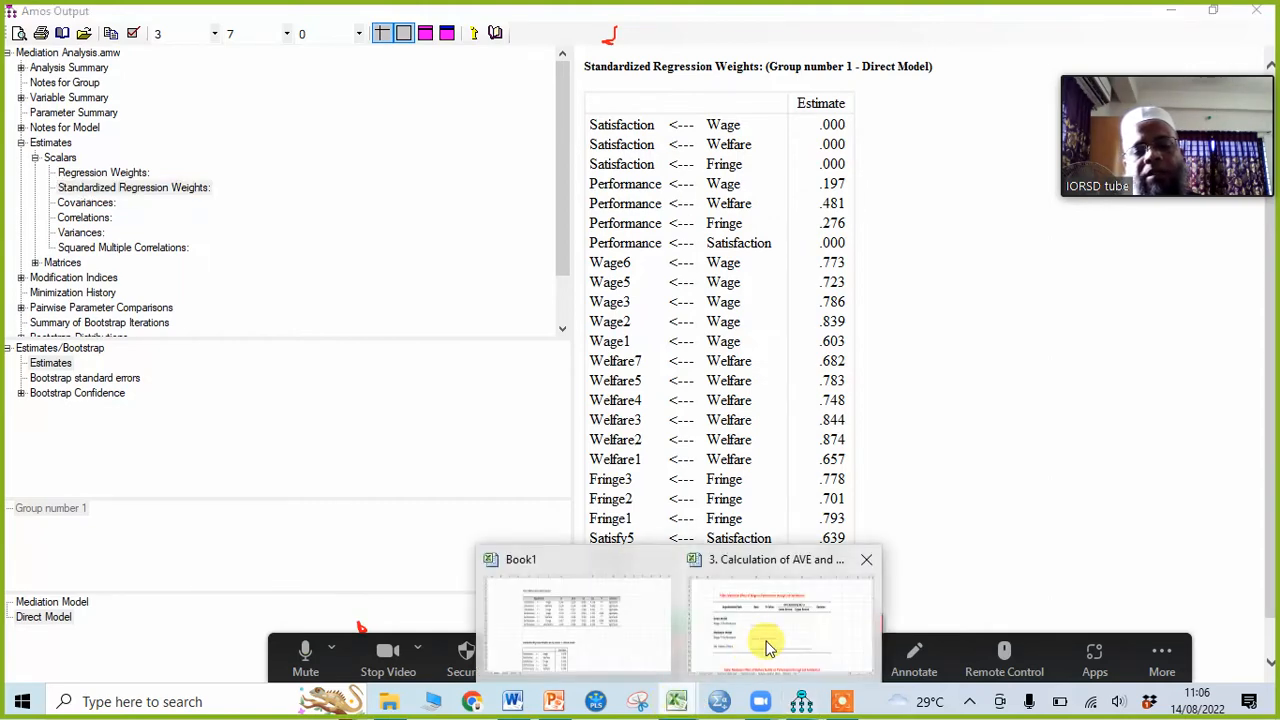
click(766, 645)
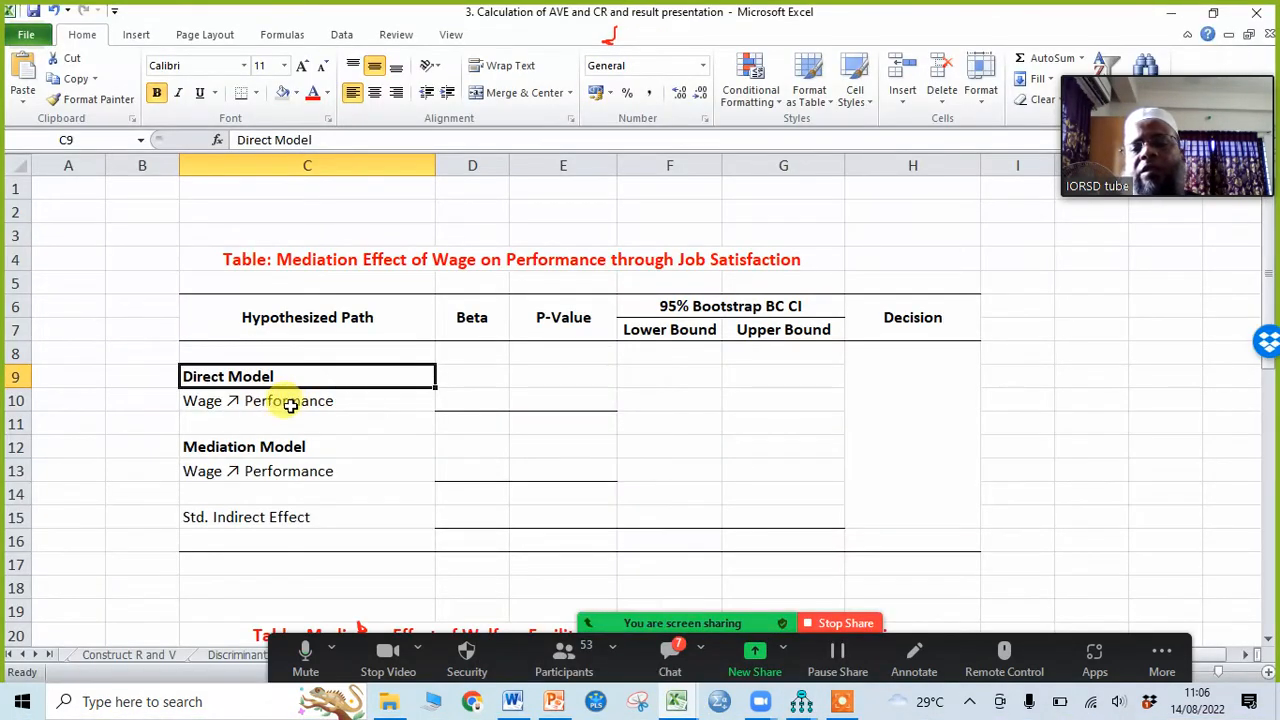
click(472, 397)
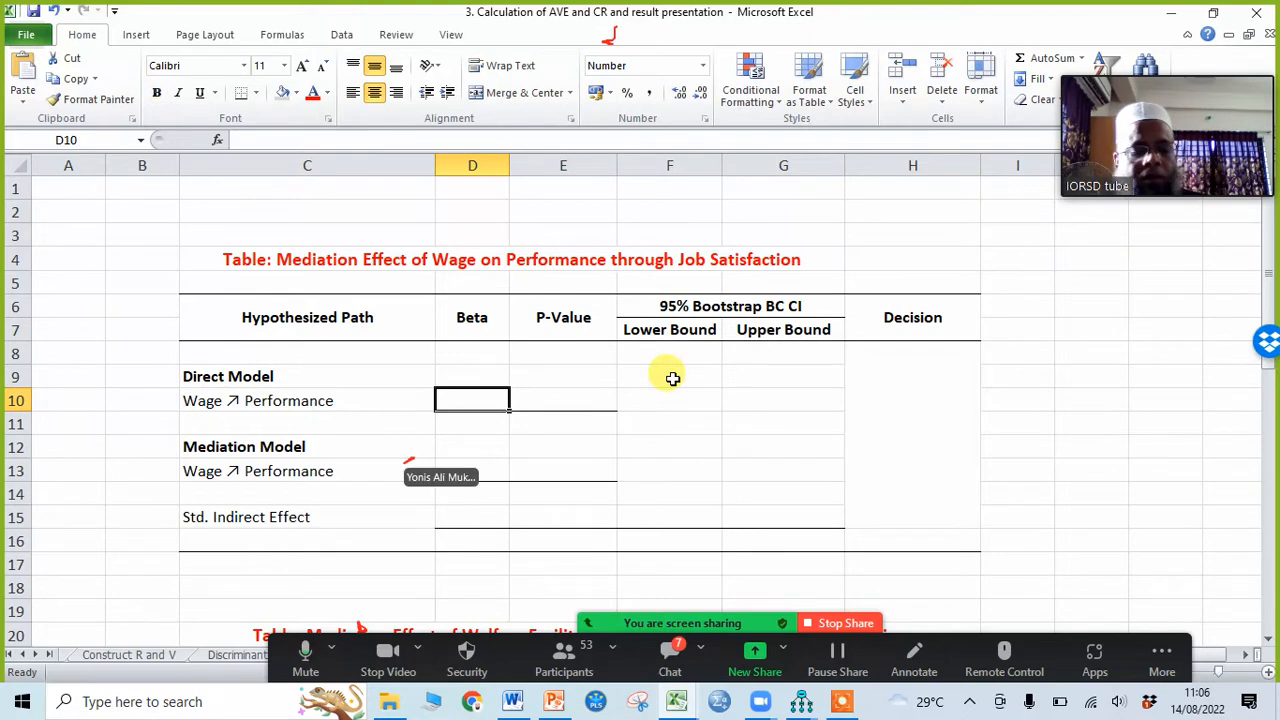
text(0.1)
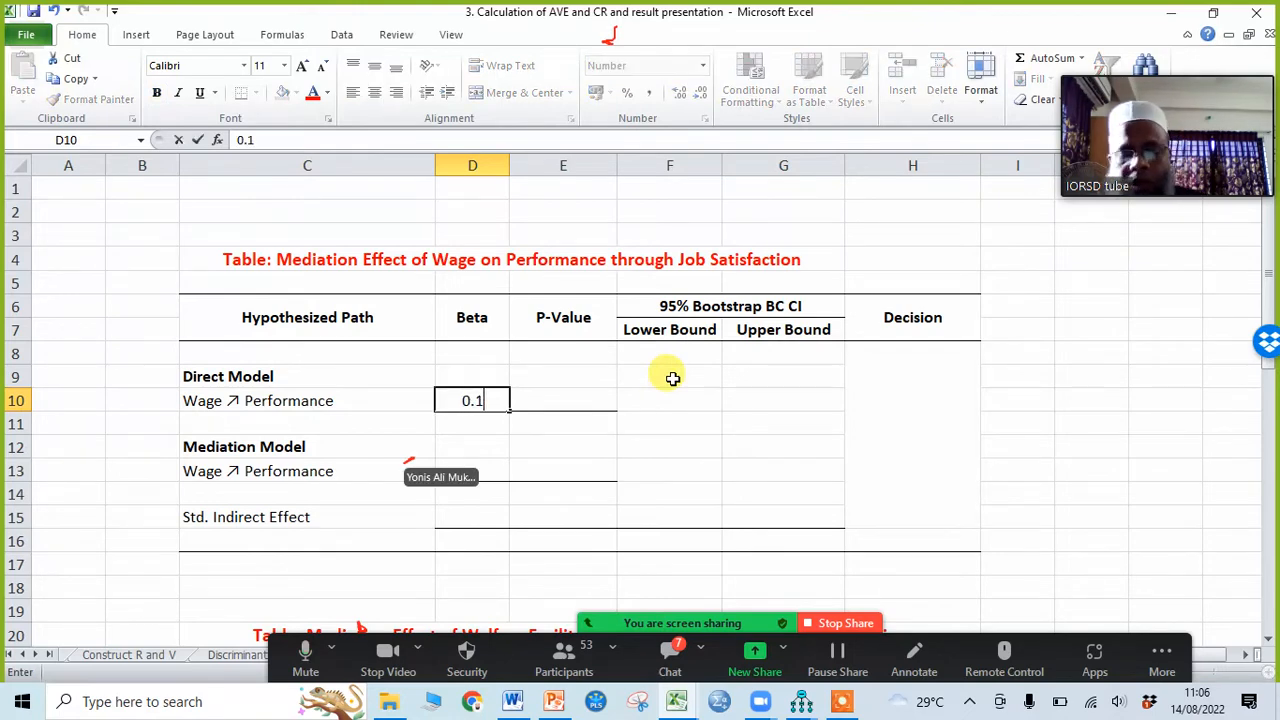
text(97)
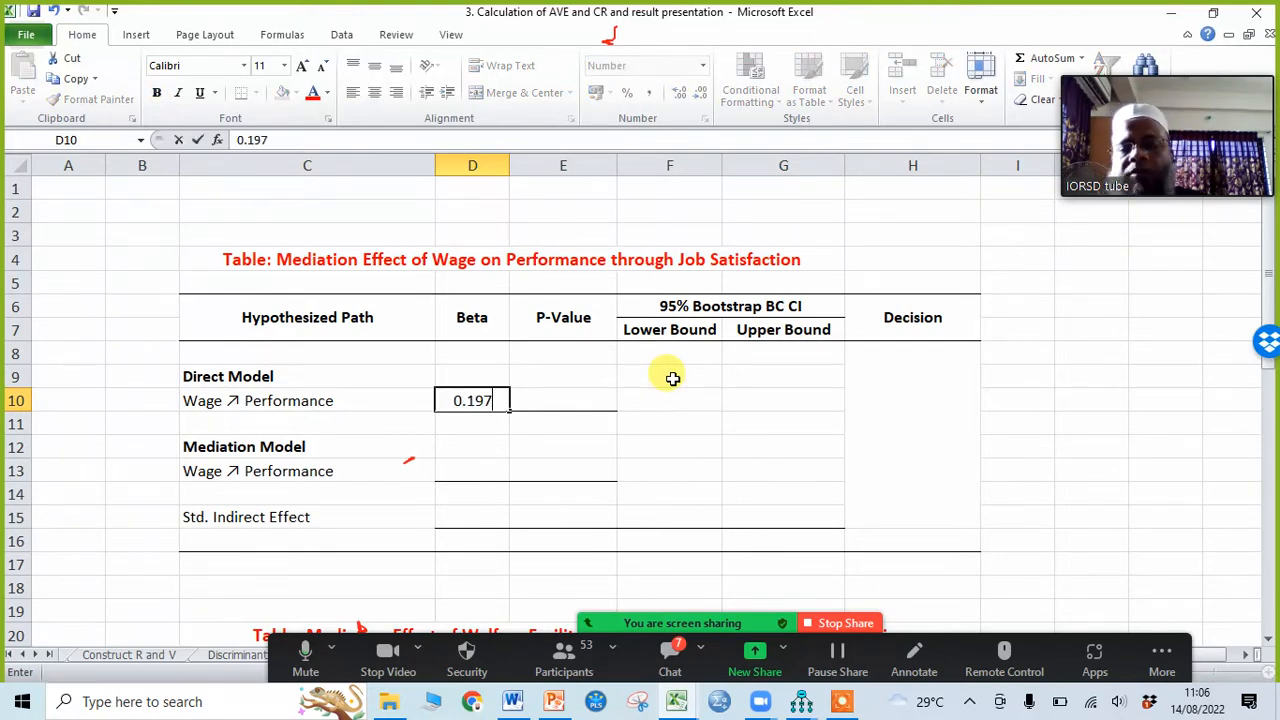
Look up the Direct Model's Wage to Performance p-value in the Amos regression weights and enter 0.000 in Excel cell E10
click(591, 401)
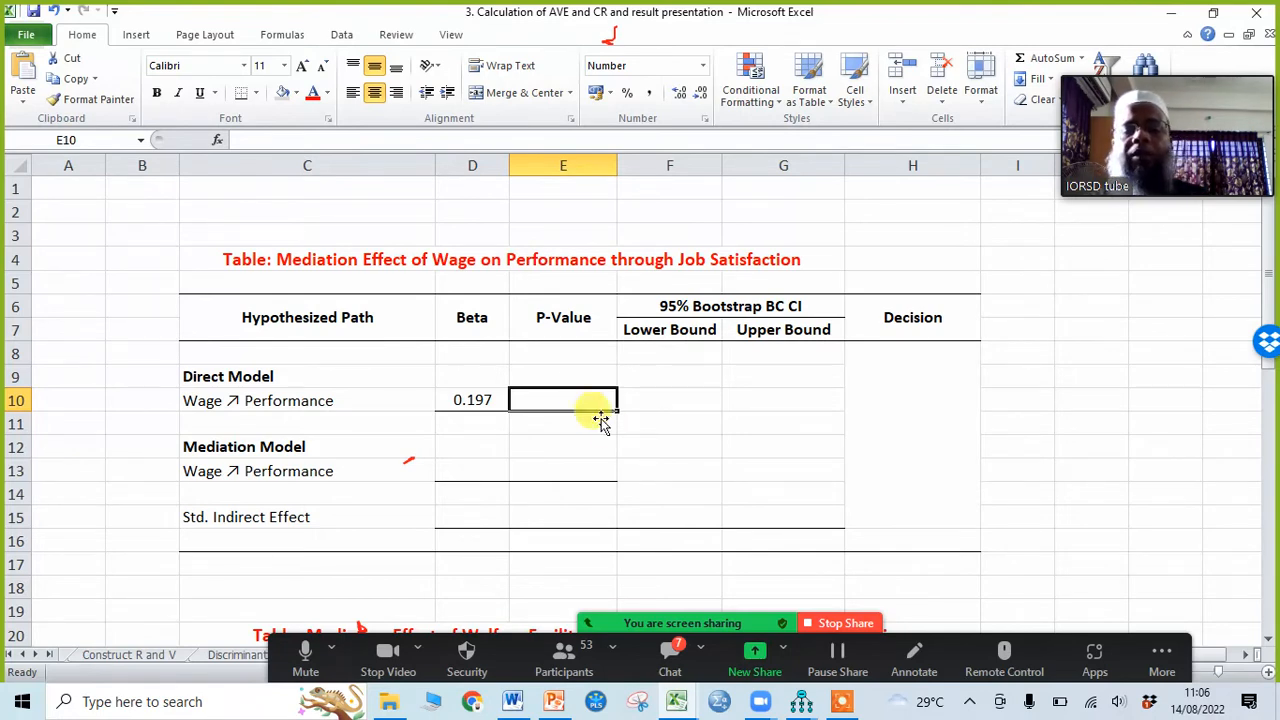
click(801, 703)
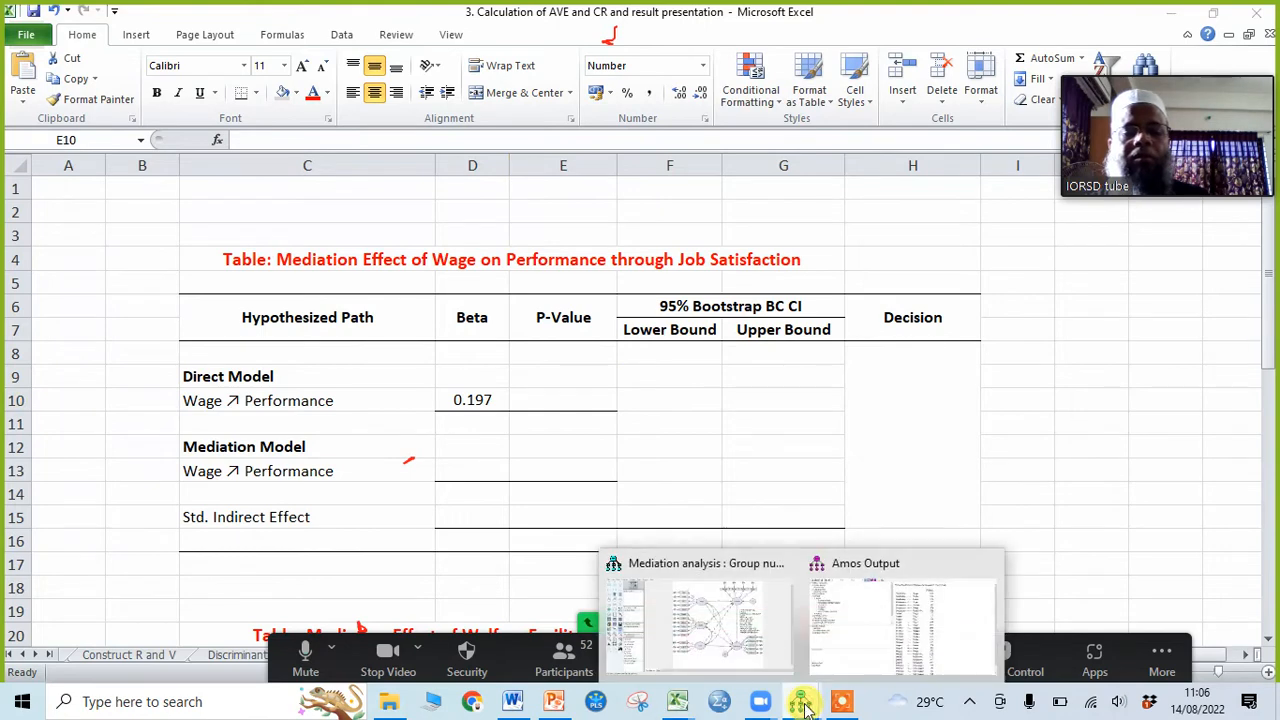
click(860, 610)
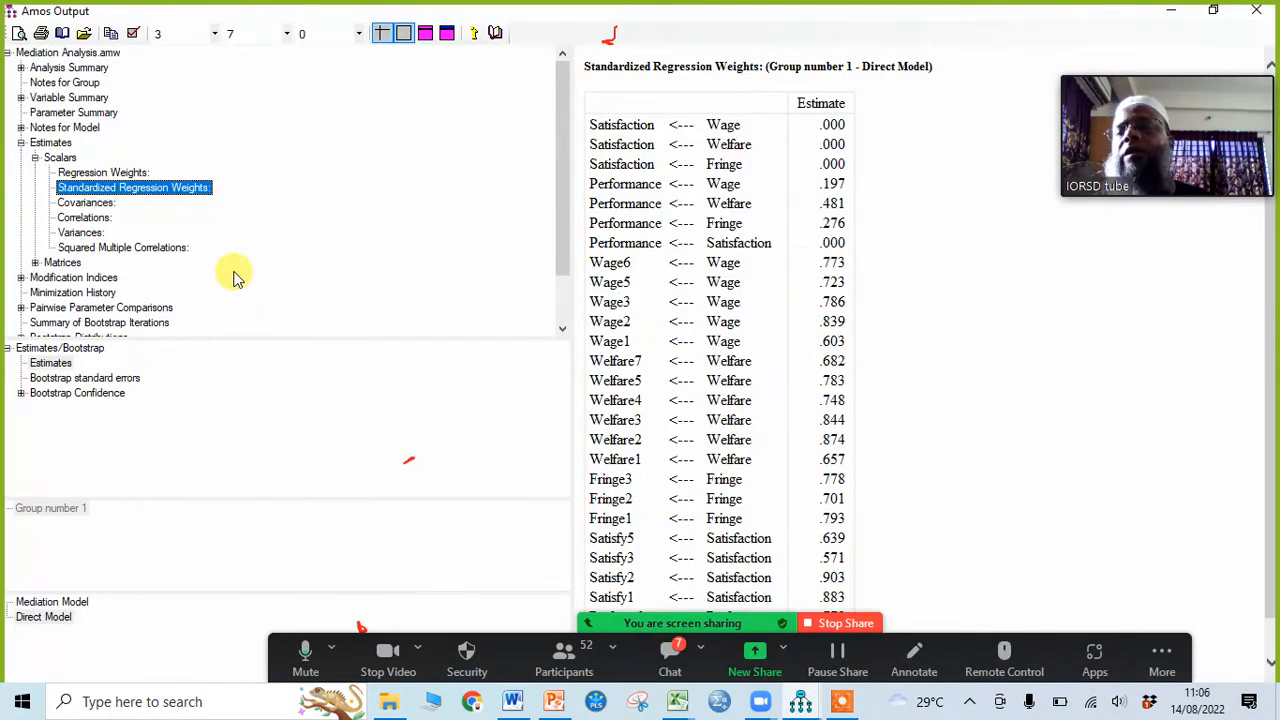
click(143, 177)
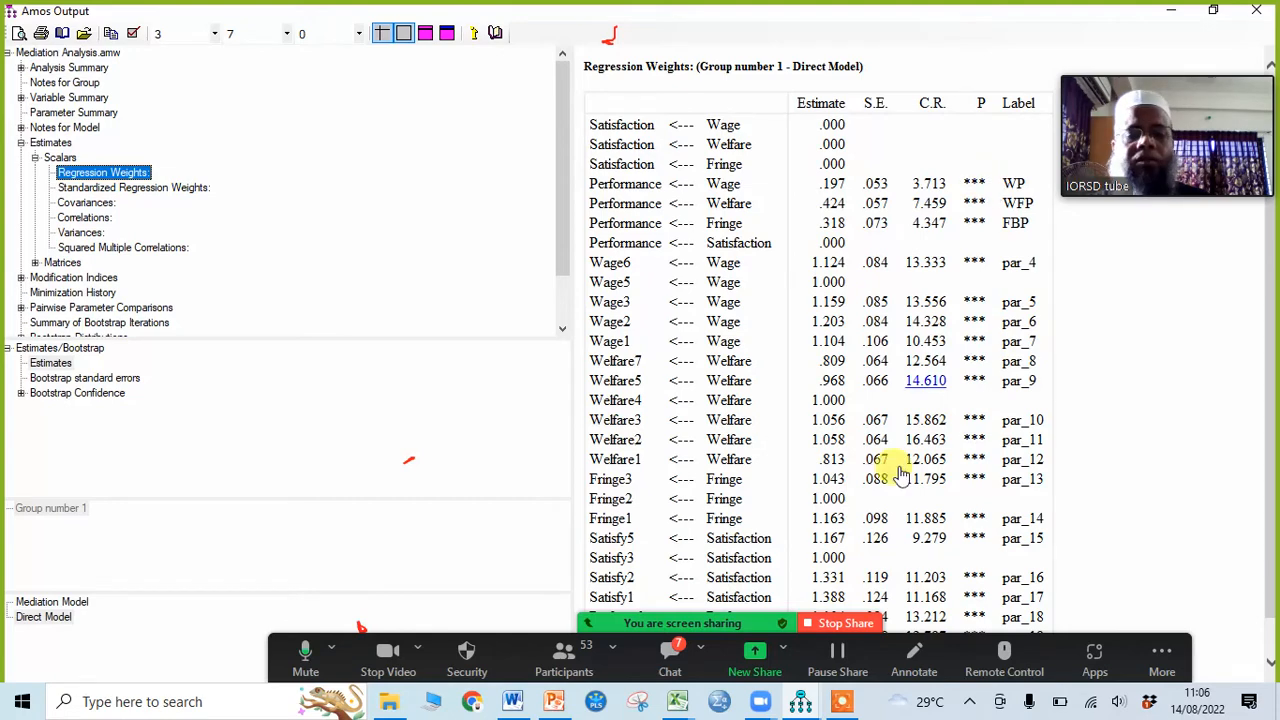
click(672, 704)
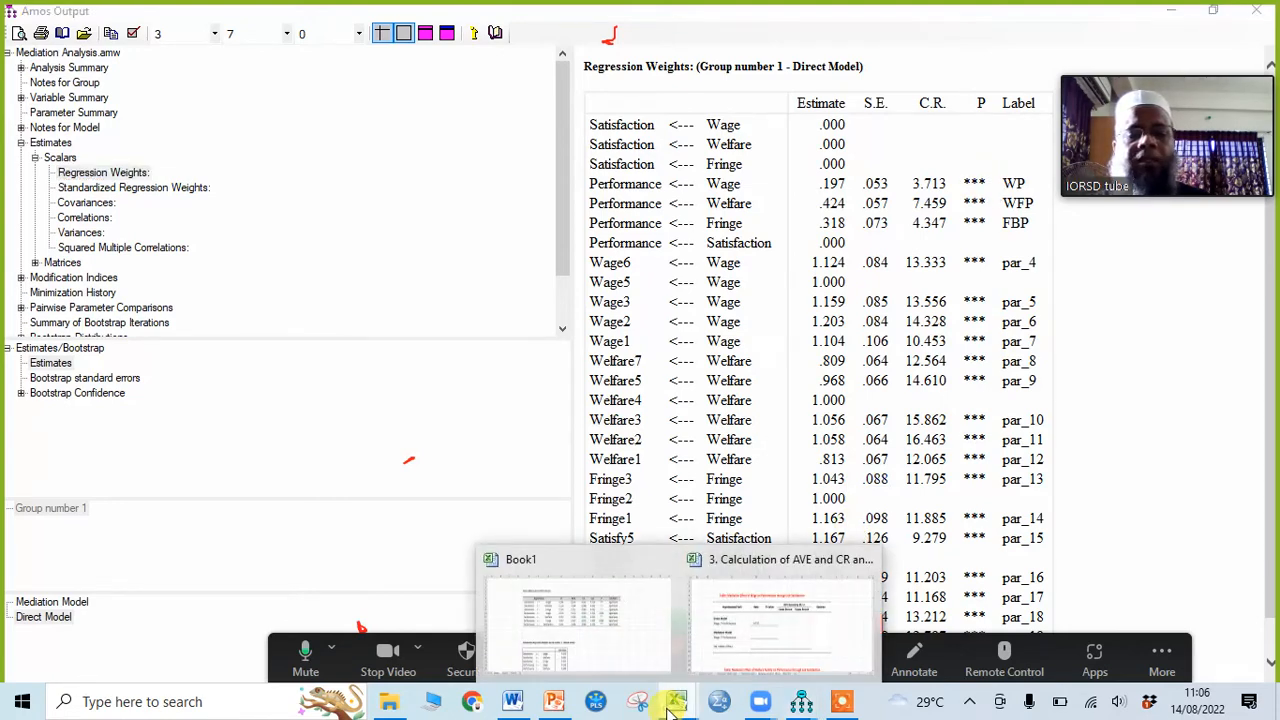
click(760, 615)
text(0)
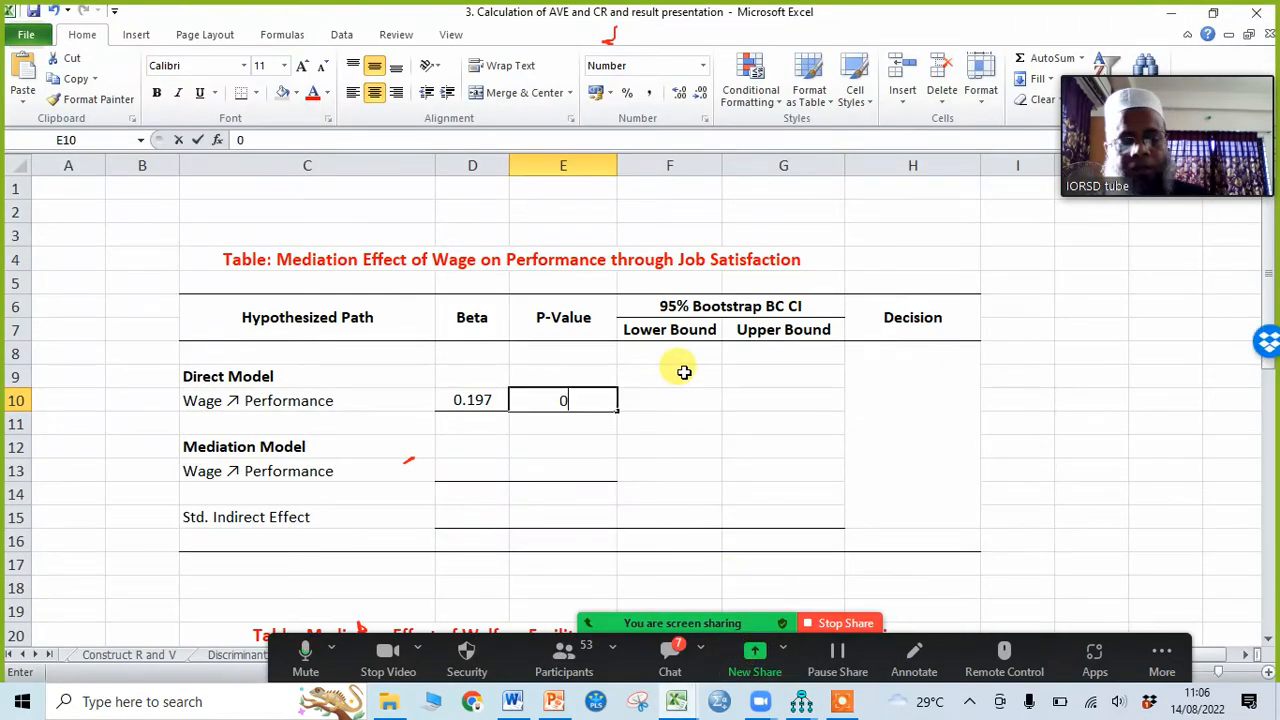
text(.000)
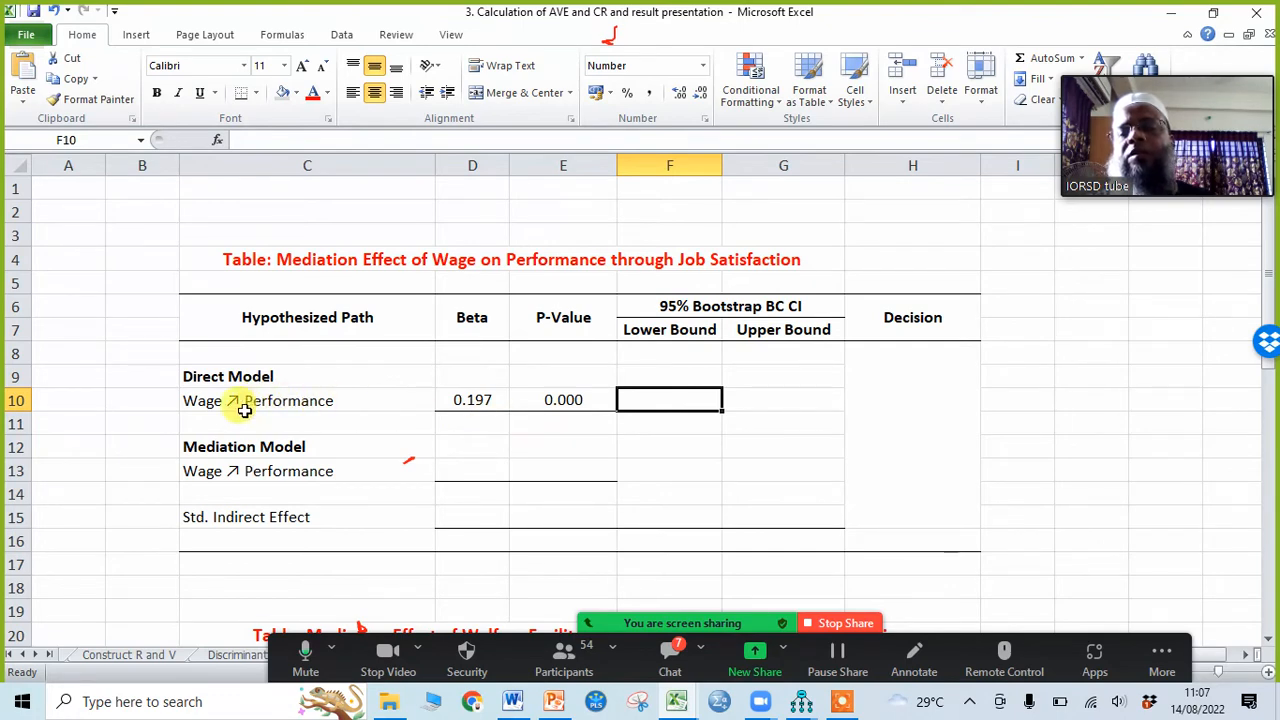
Review the Direct Model's Beta and P-Value entries and the Mediation Model's P-Value cell E13
click(490, 399)
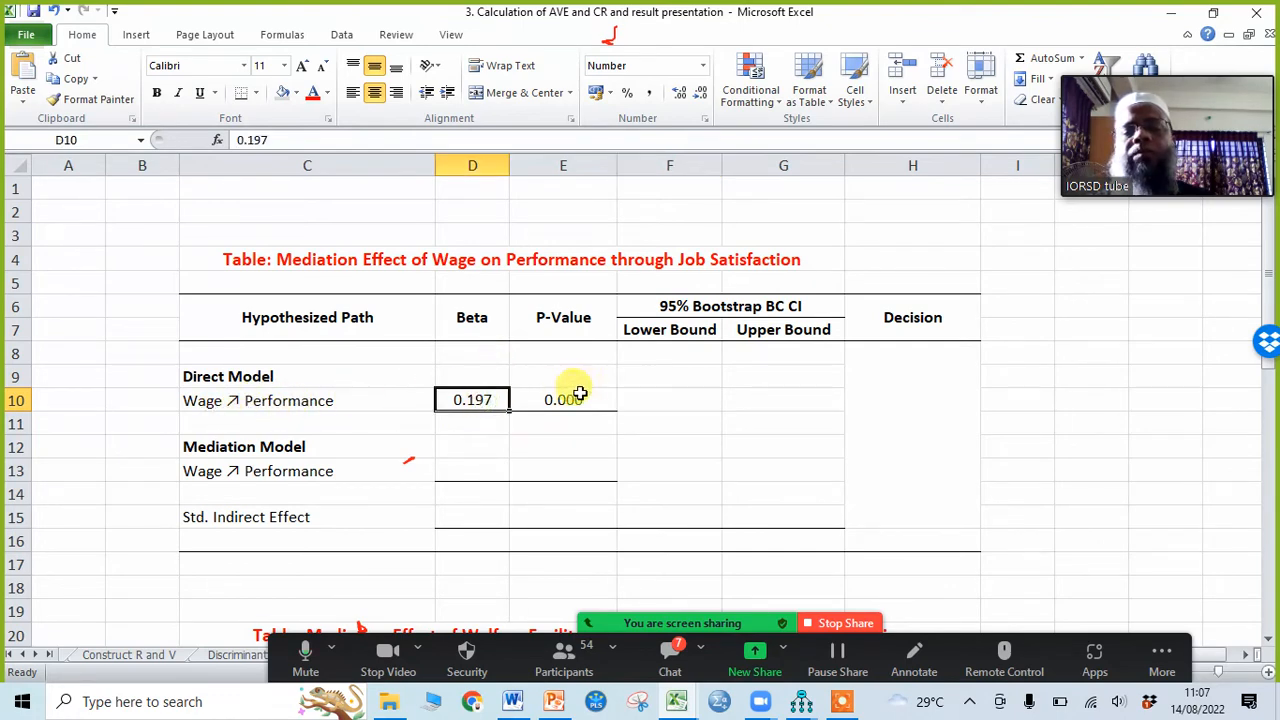
drag(580, 399, 594, 373)
click(560, 468)
Look up the Mediation Model's standardized Wage to Performance weight in Amos Output and enter 0.118 as its Beta in Excel cell D13
click(485, 470)
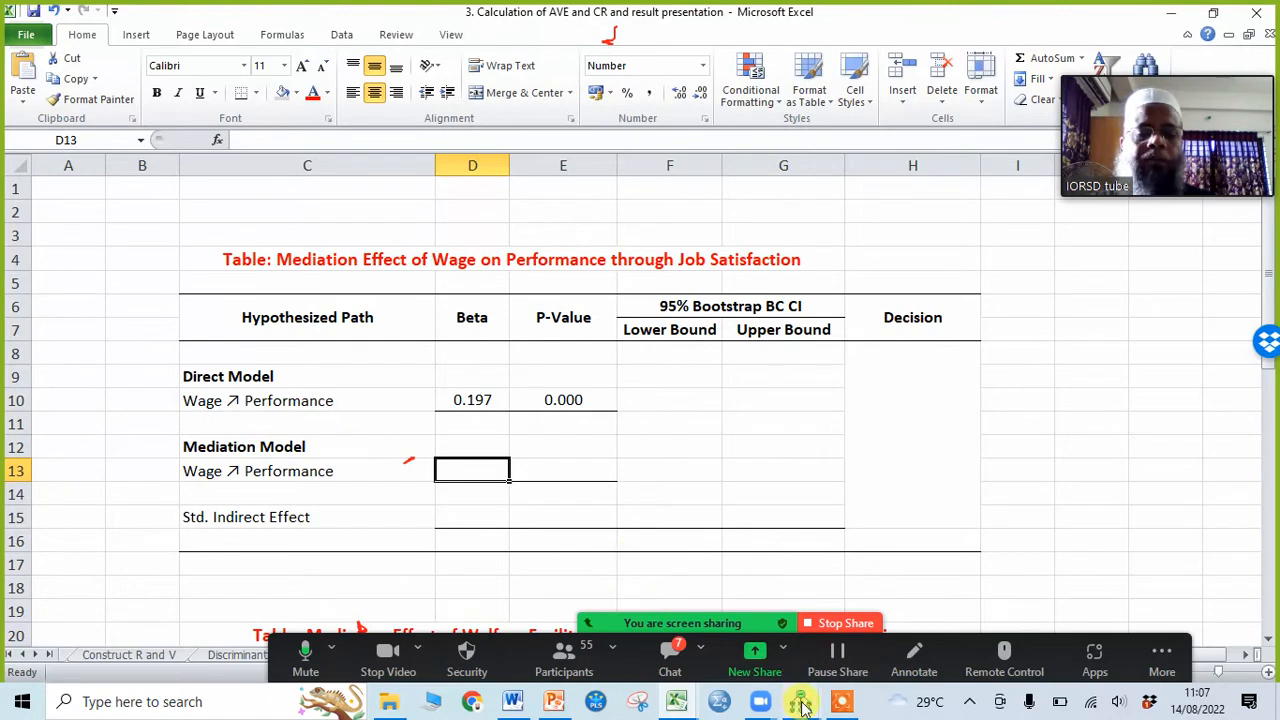
mouse_move(803, 705)
click(866, 634)
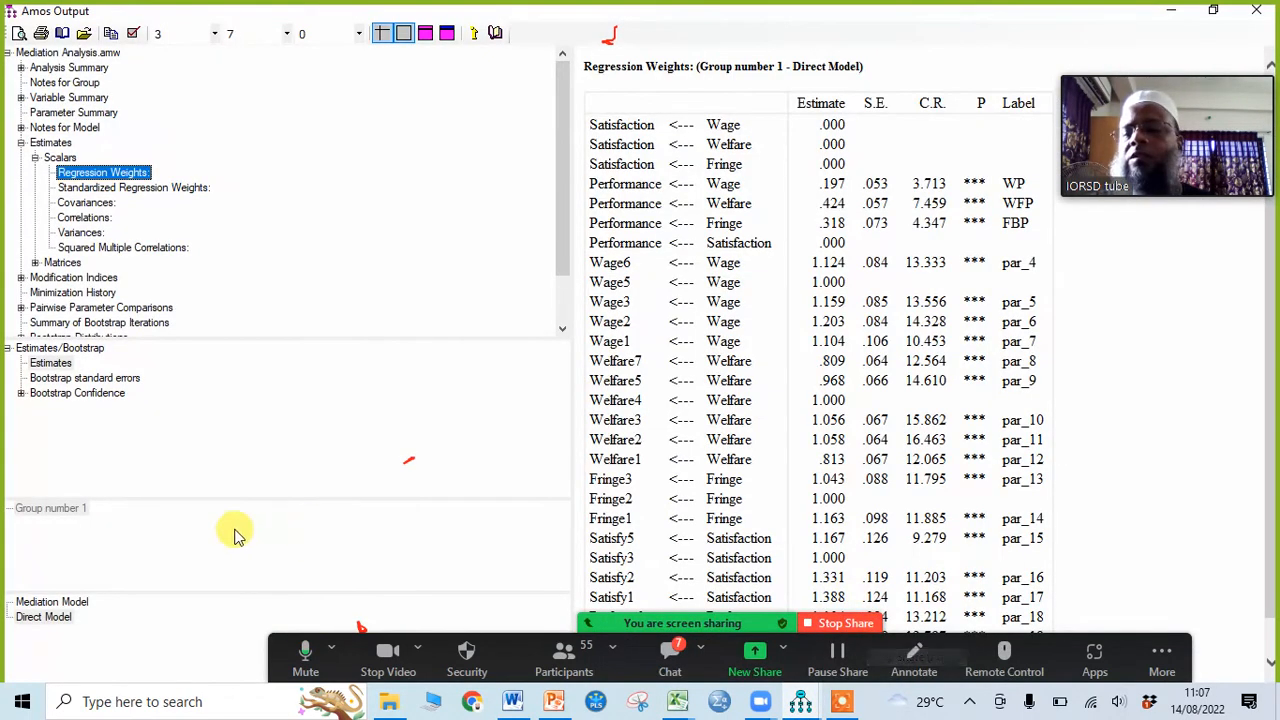
click(74, 603)
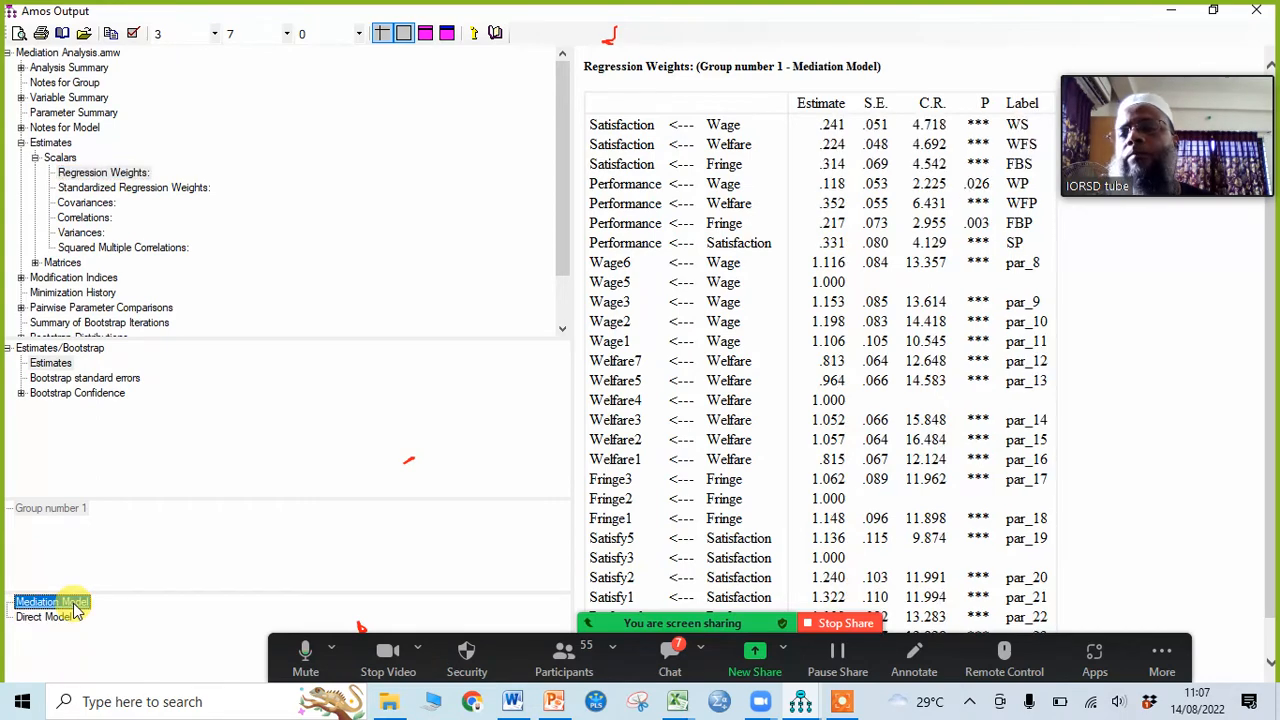
click(150, 190)
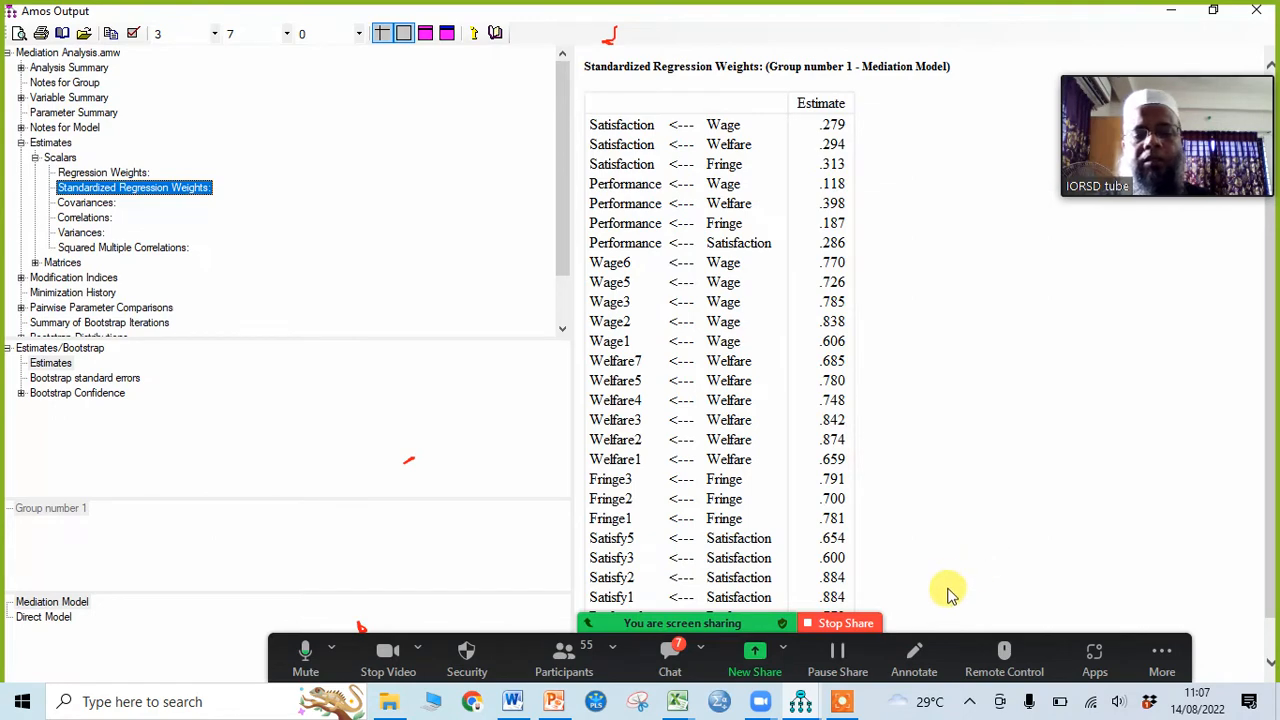
mouse_move(676, 704)
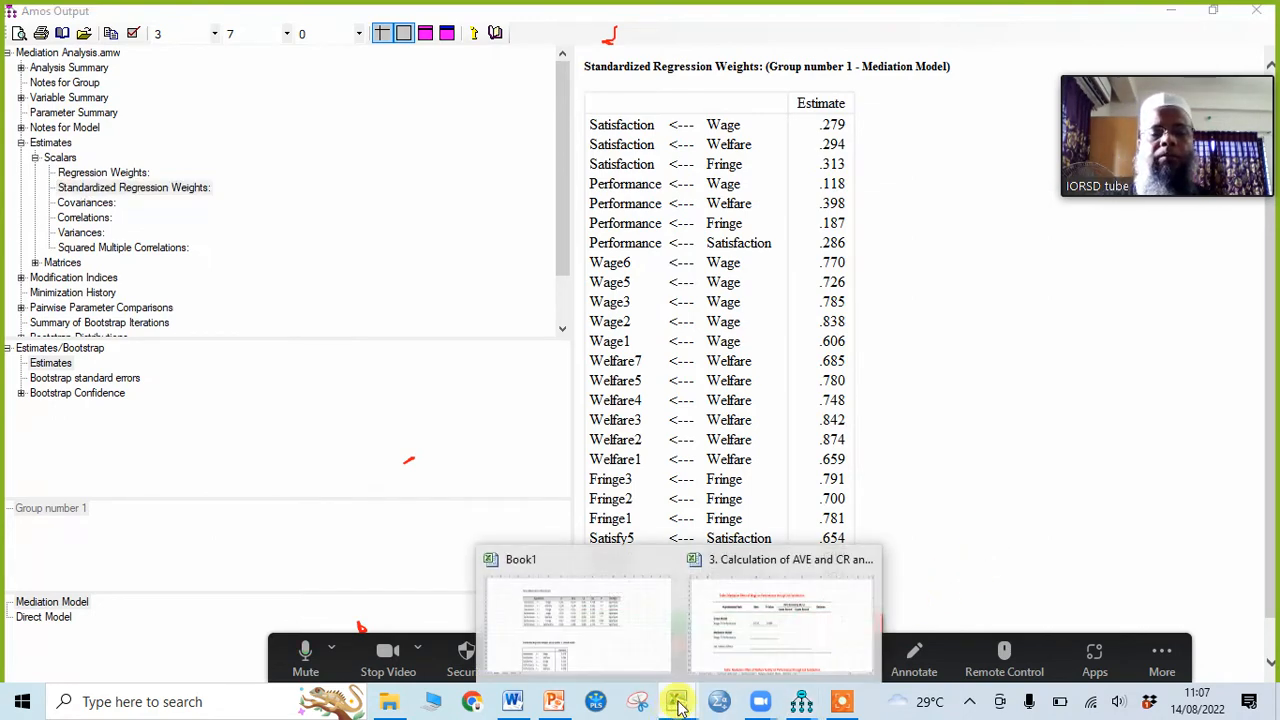
click(760, 625)
text(0.118)
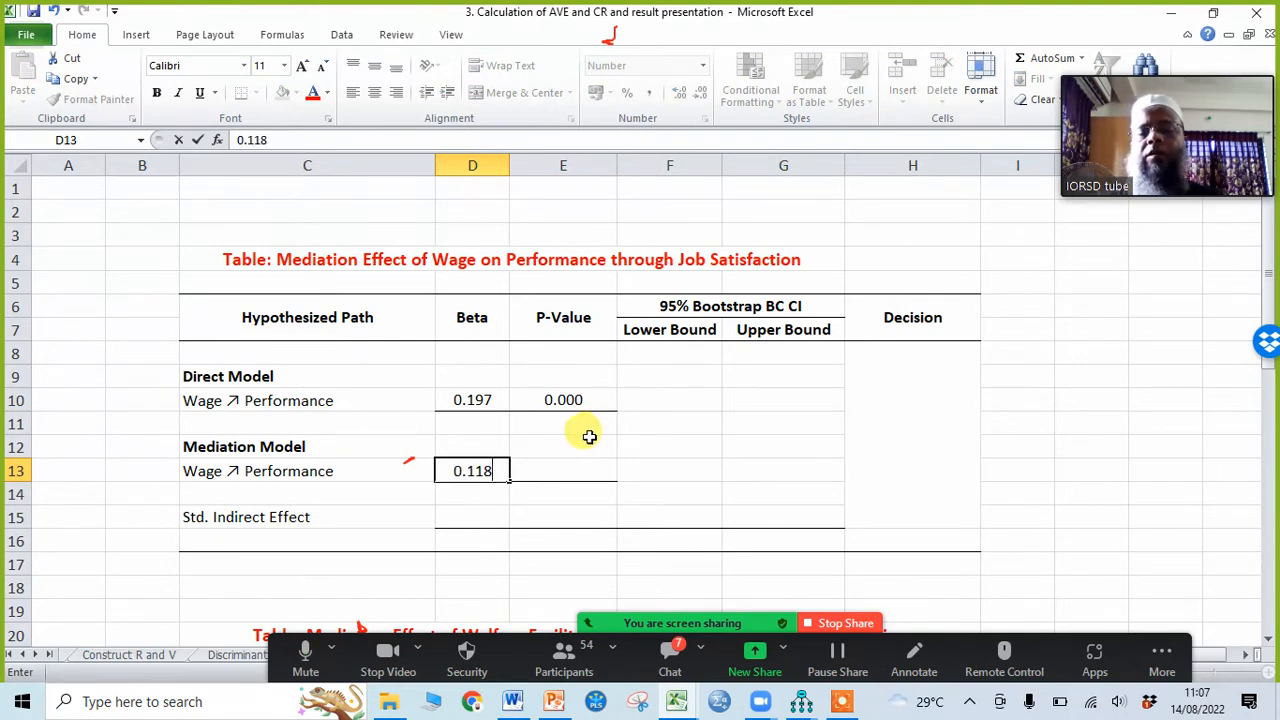
Look up the Mediation Model's Wage to Performance p-value in the Amos regression weights and enter 0.026 in Excel cell E13
click(573, 469)
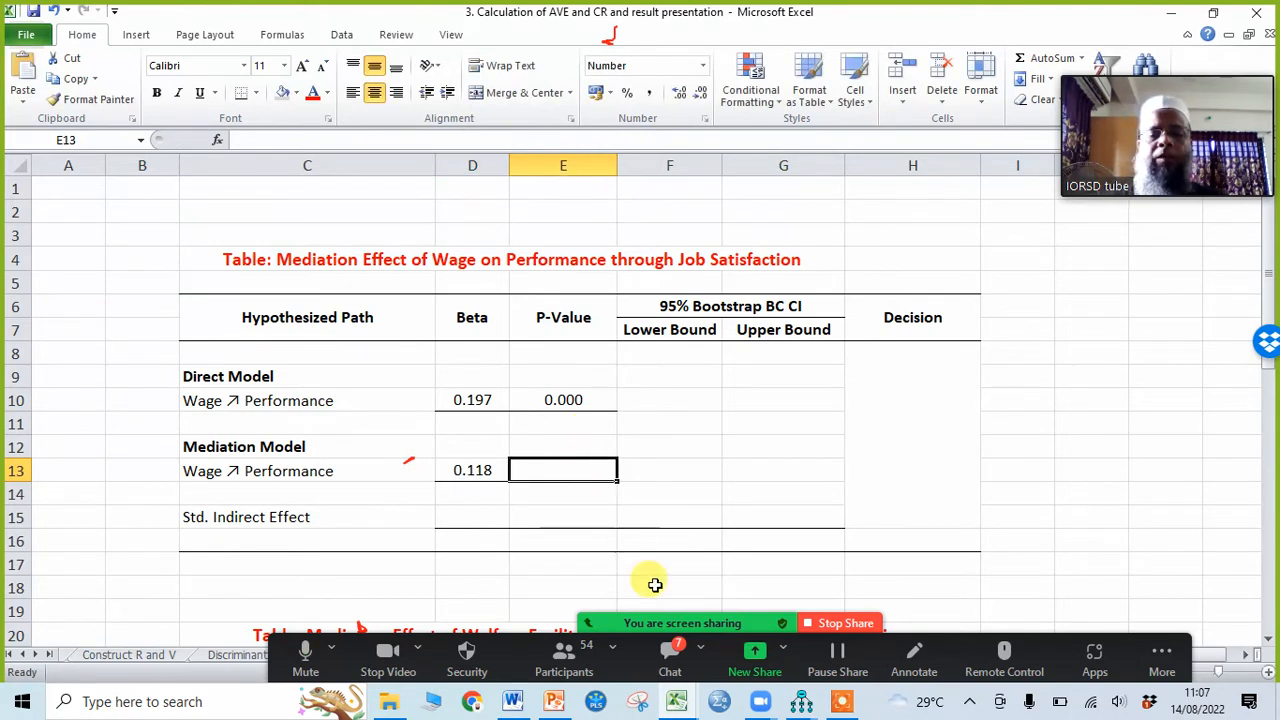
click(800, 704)
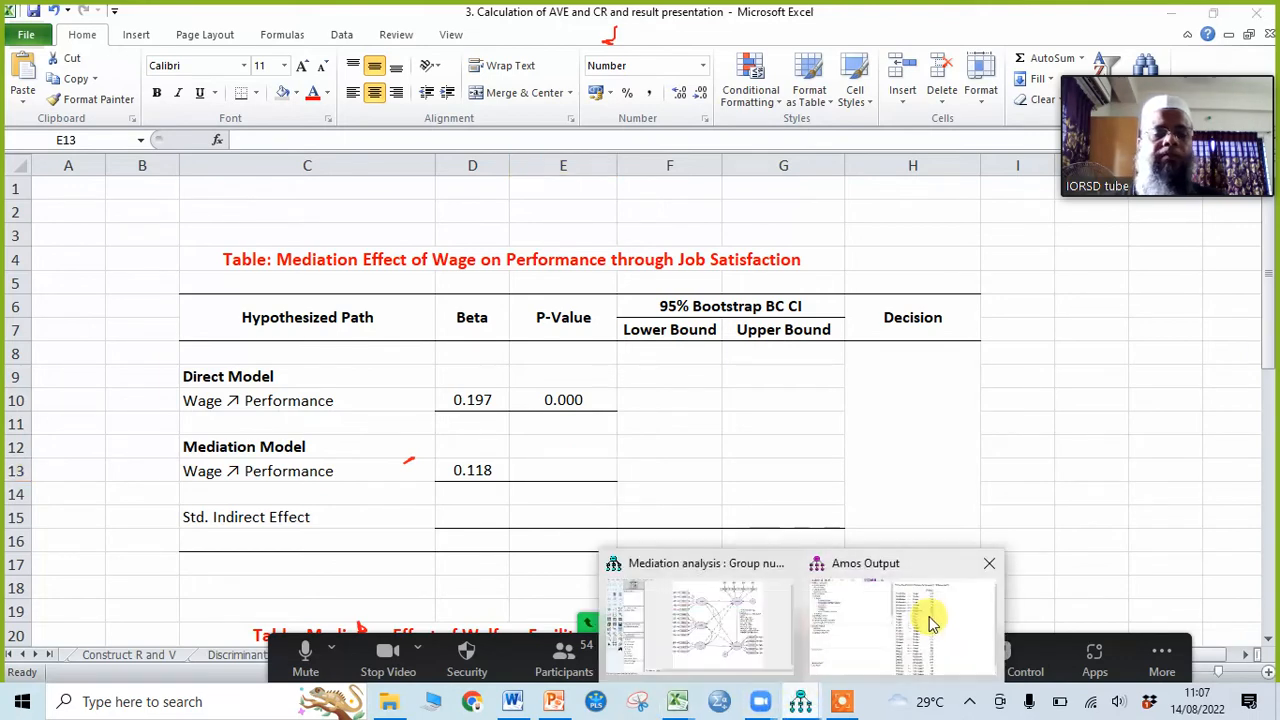
click(928, 612)
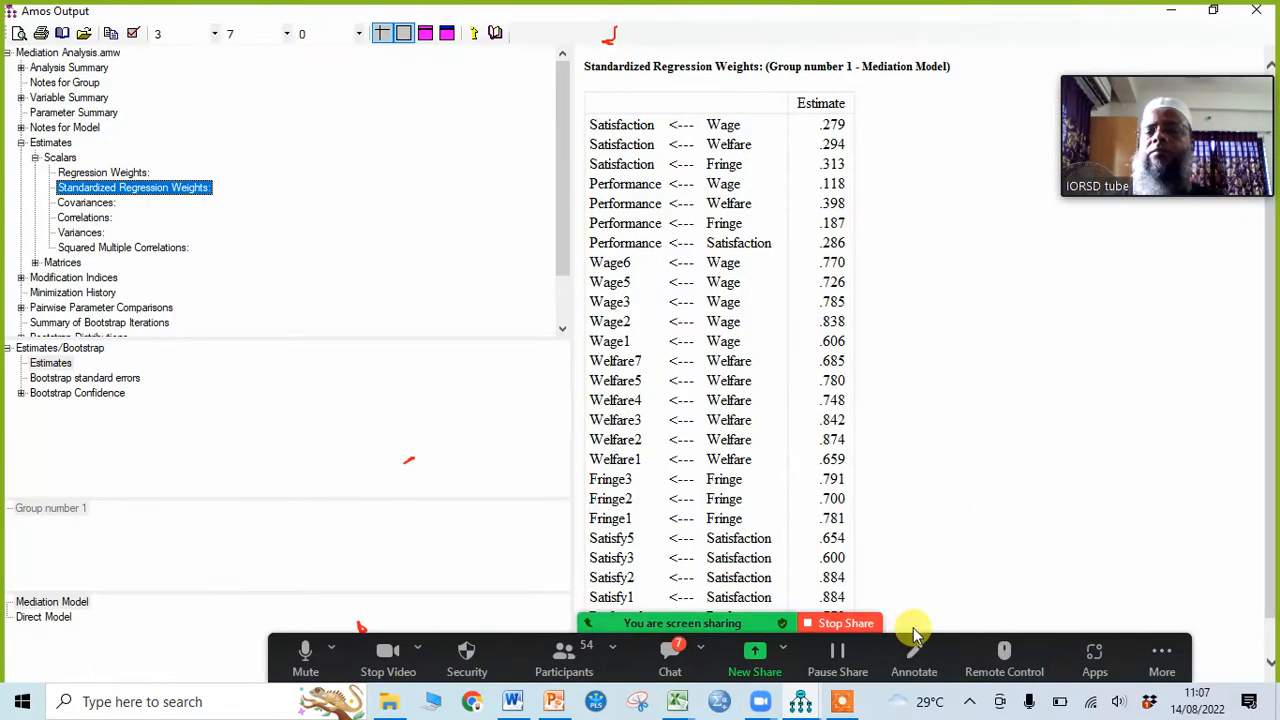
click(110, 173)
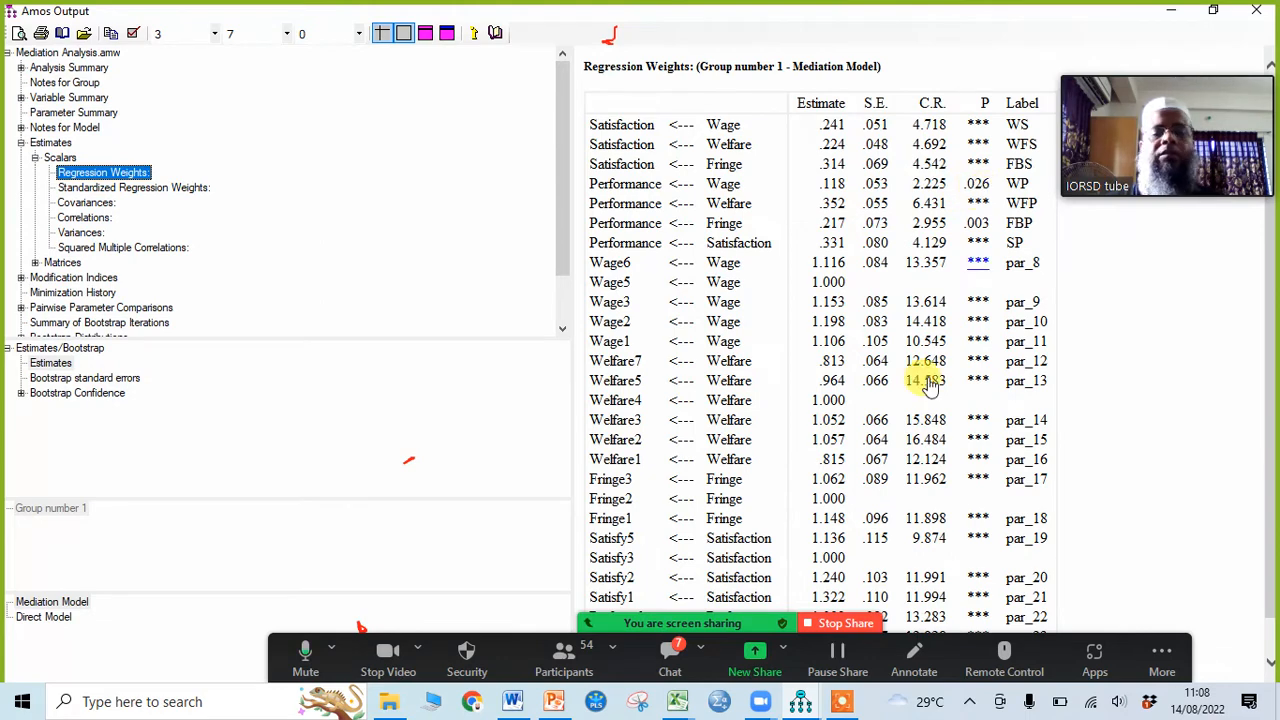
click(677, 703)
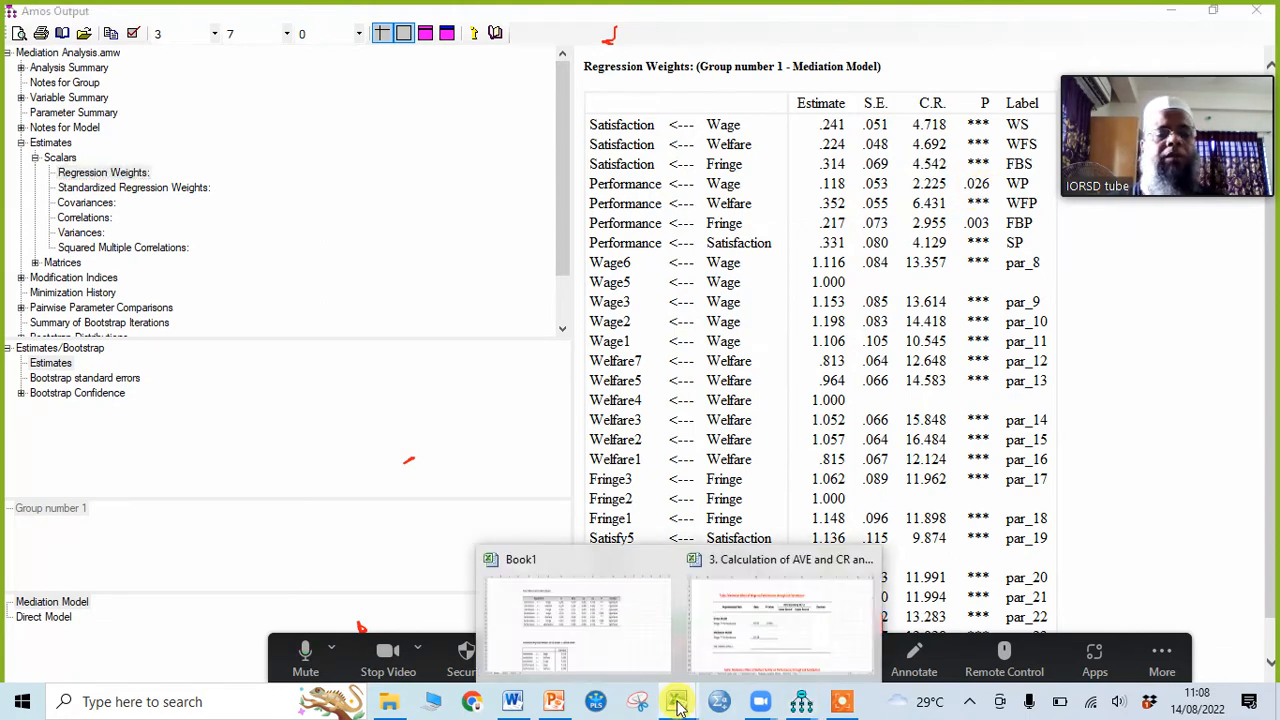
click(777, 632)
text(0.026)
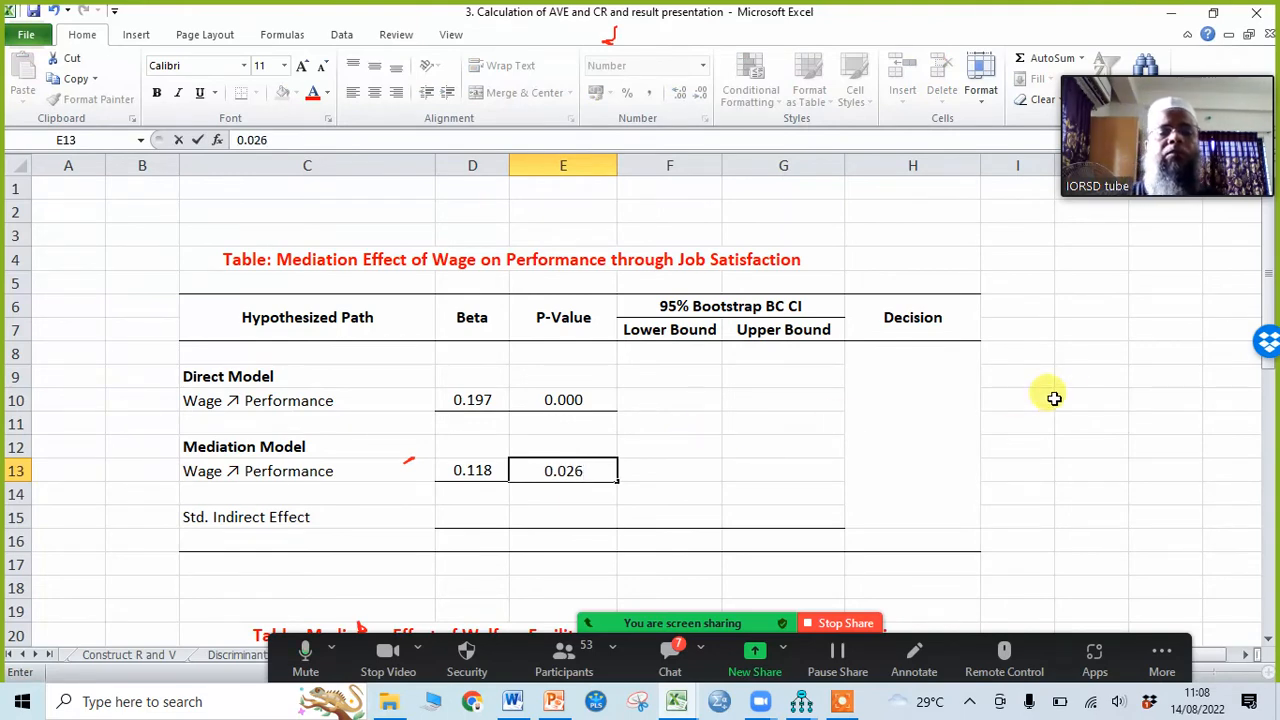
click(1087, 412)
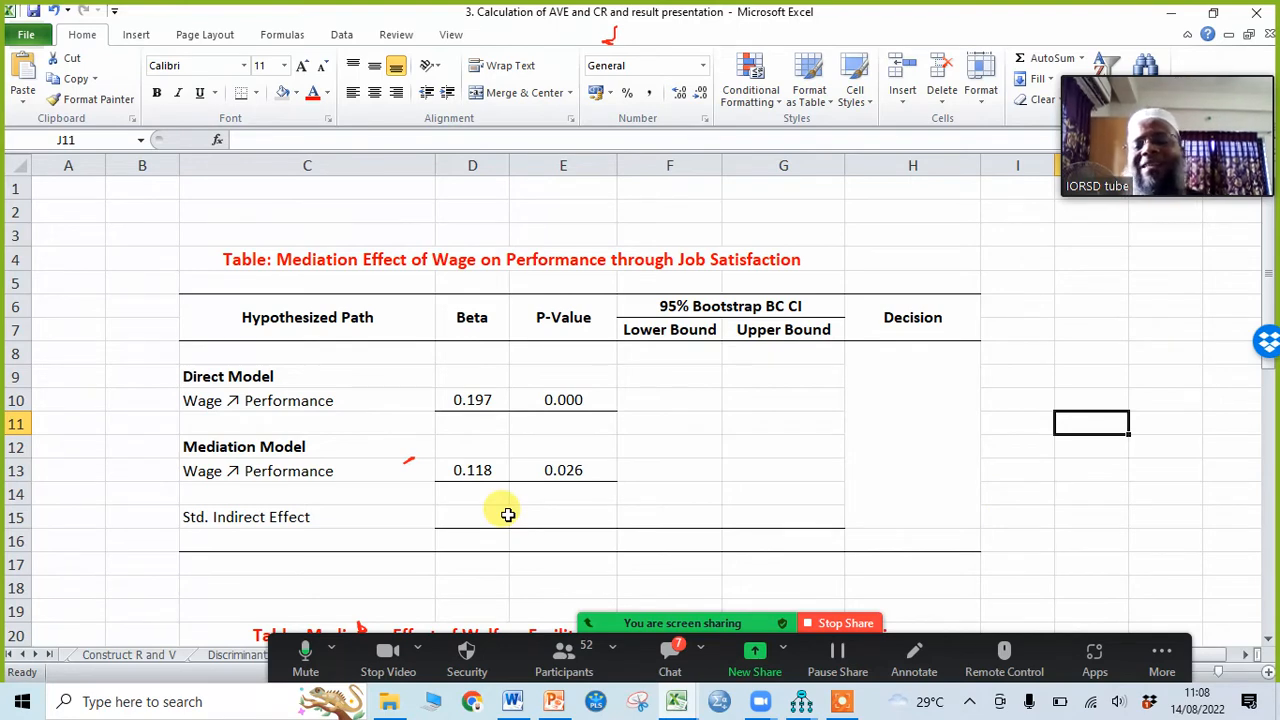
Review the Beta, P-Value, Lower Bound and Upper Bound cells of the Std. Indirect Effect row, D15 to G15
click(463, 517)
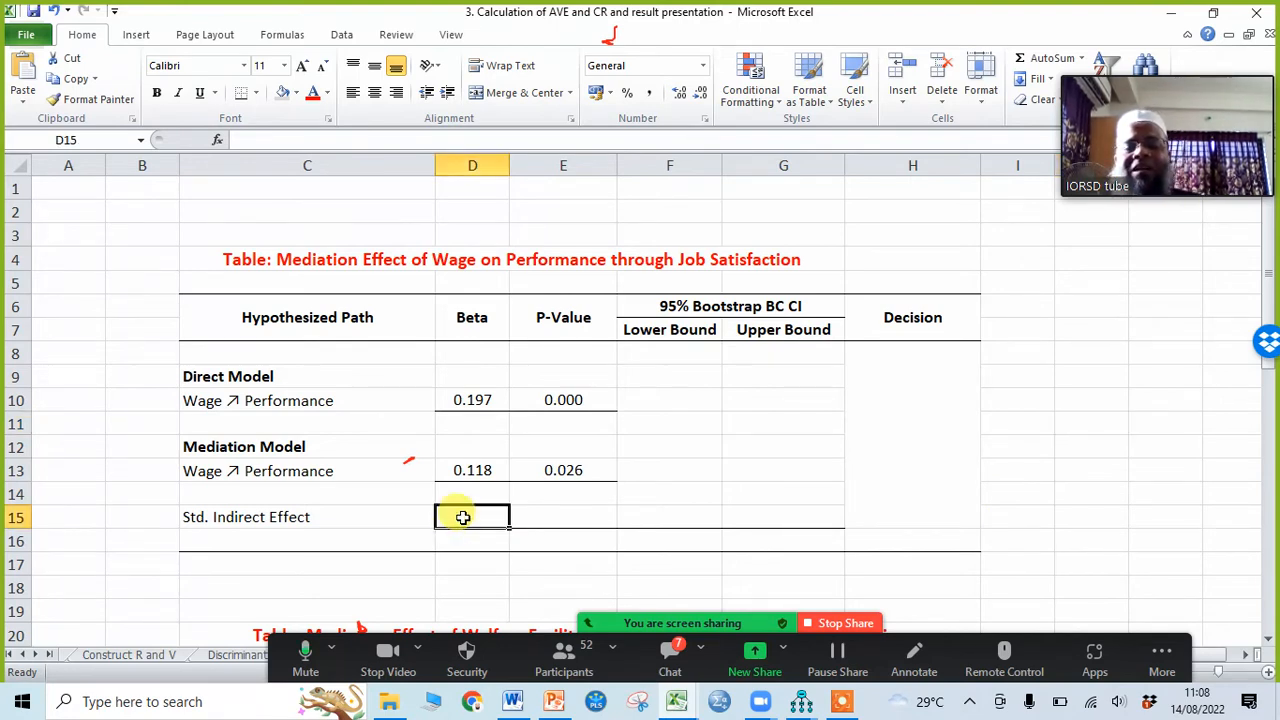
click(583, 517)
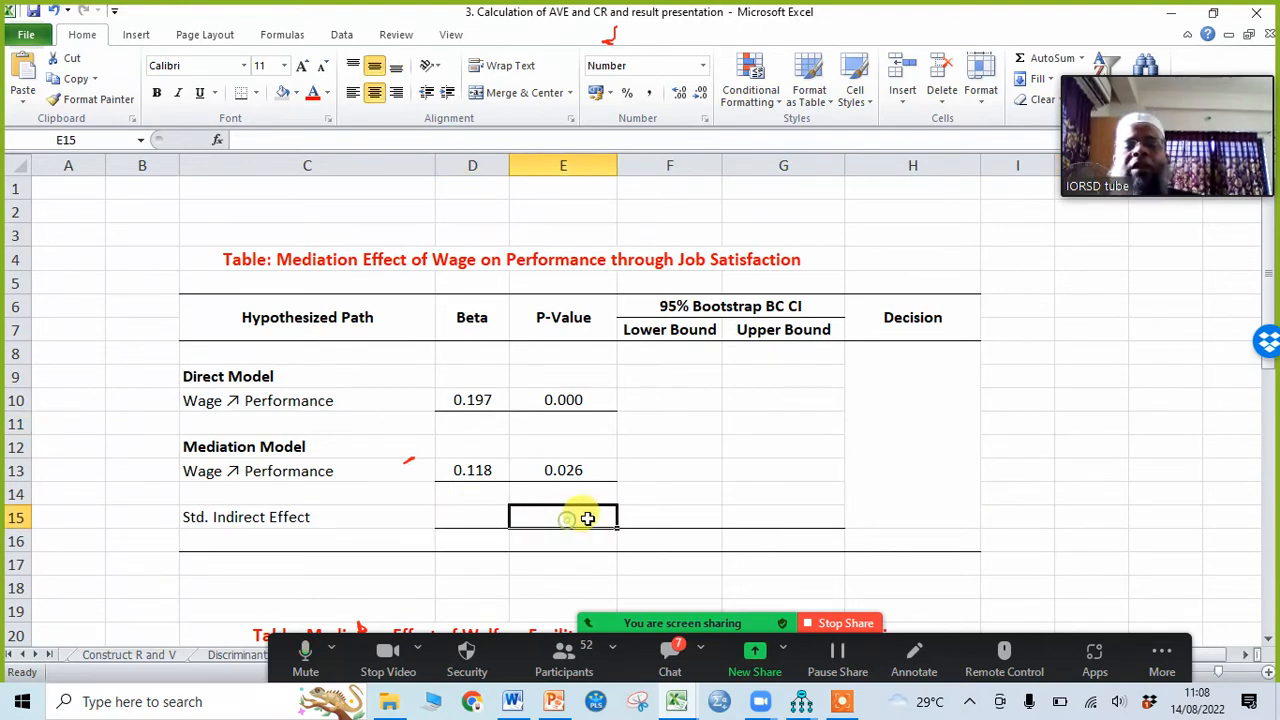
click(649, 517)
click(773, 517)
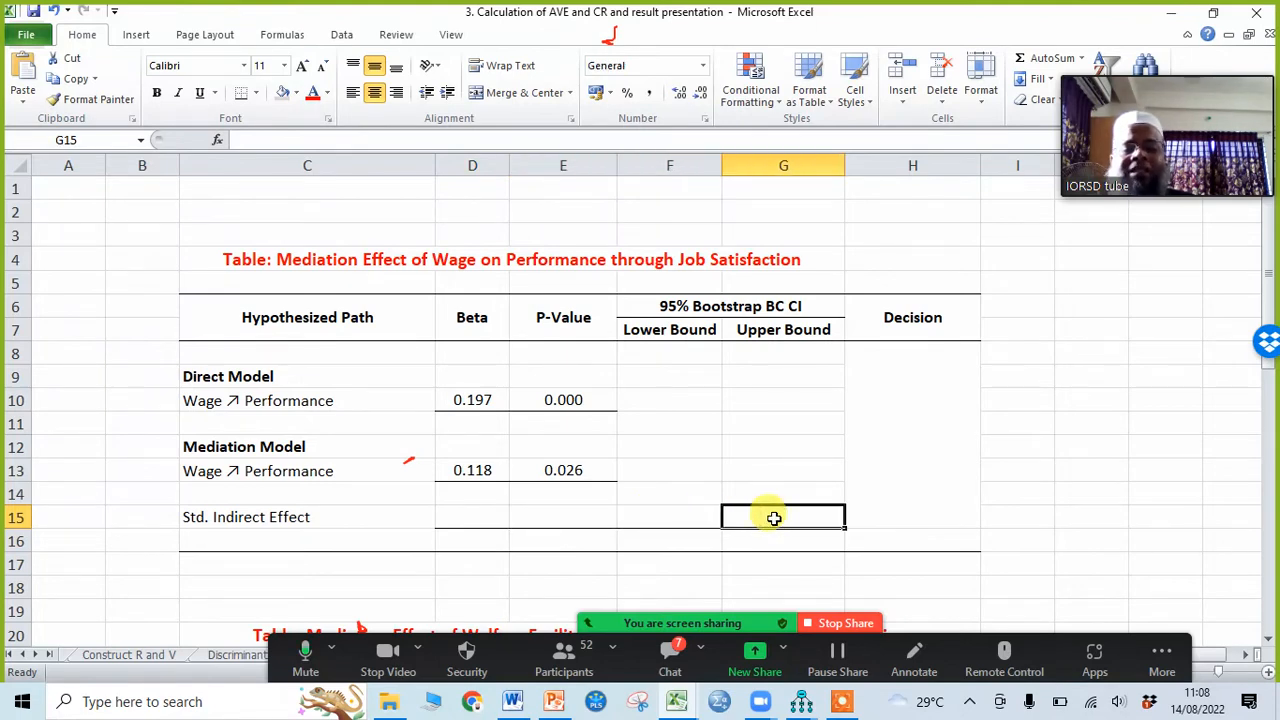
click(494, 511)
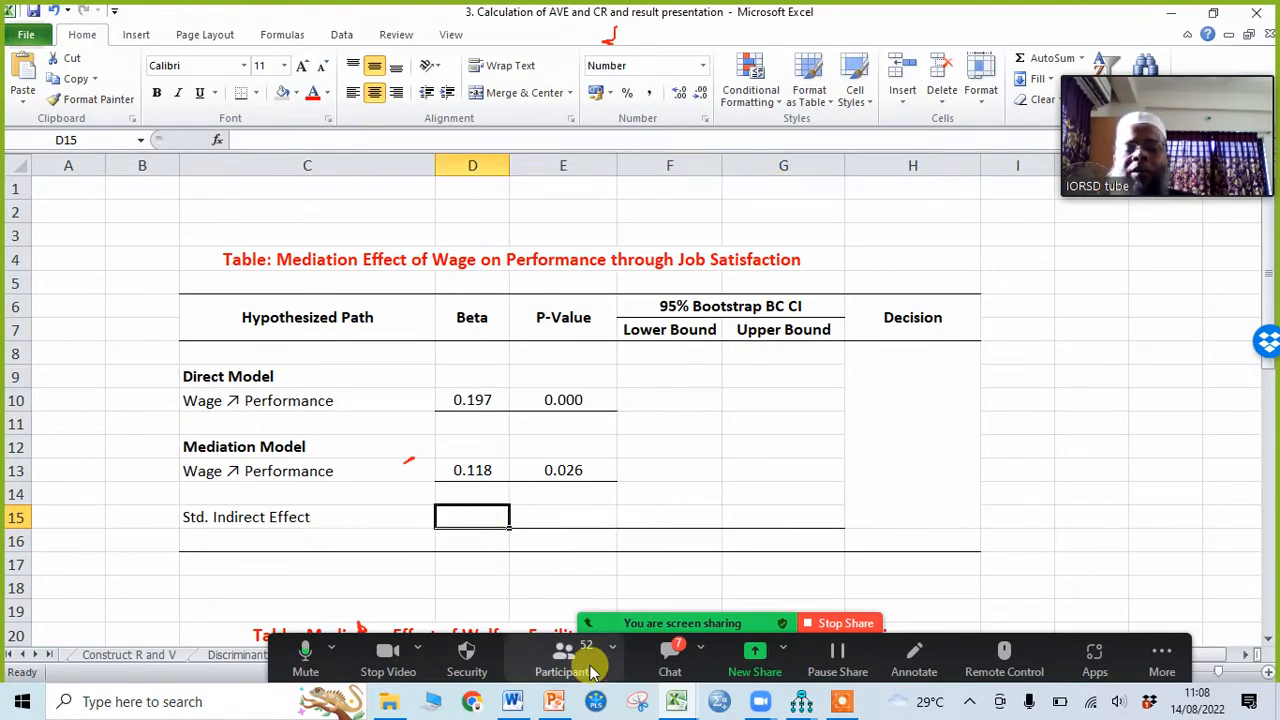
mouse_move(560, 708)
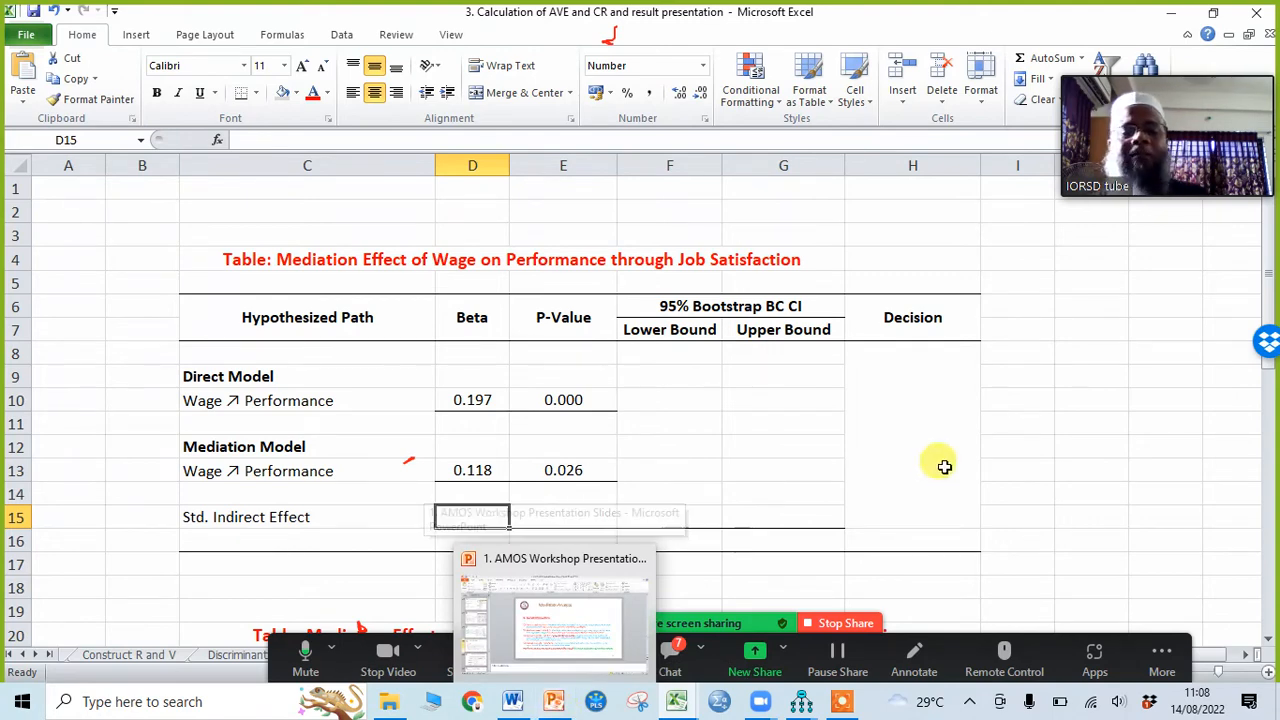
click(1067, 469)
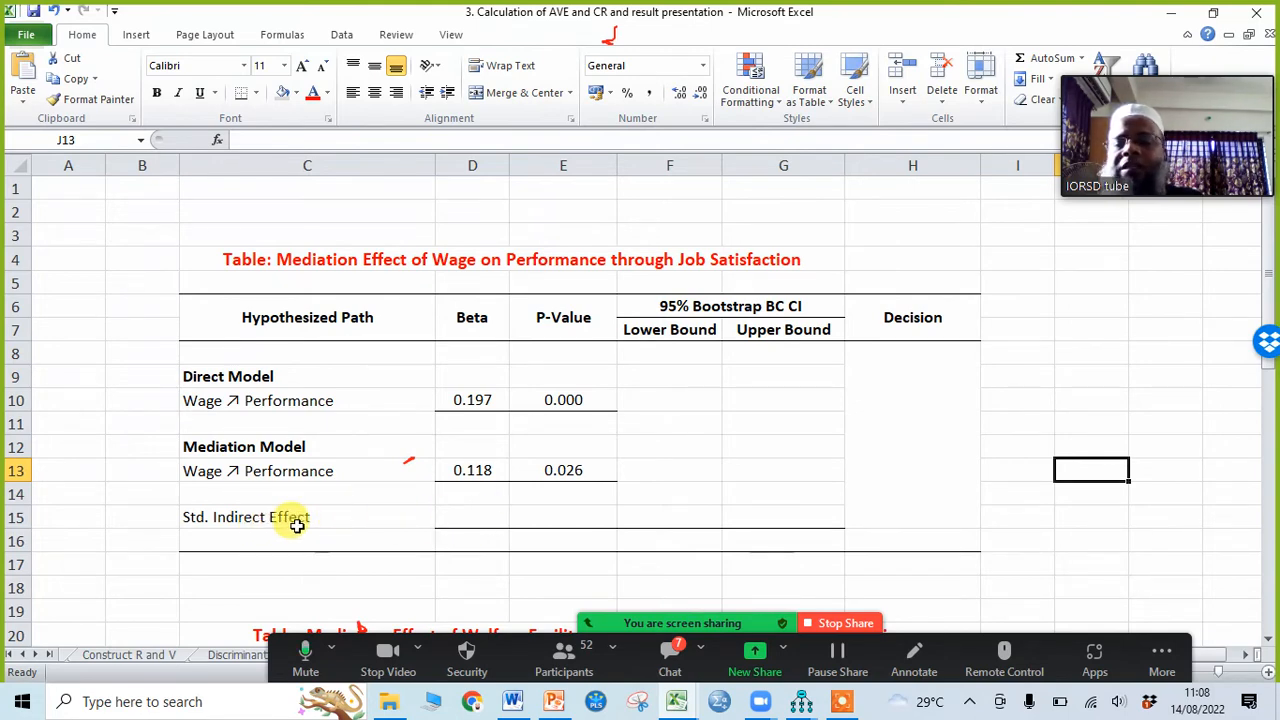
click(460, 516)
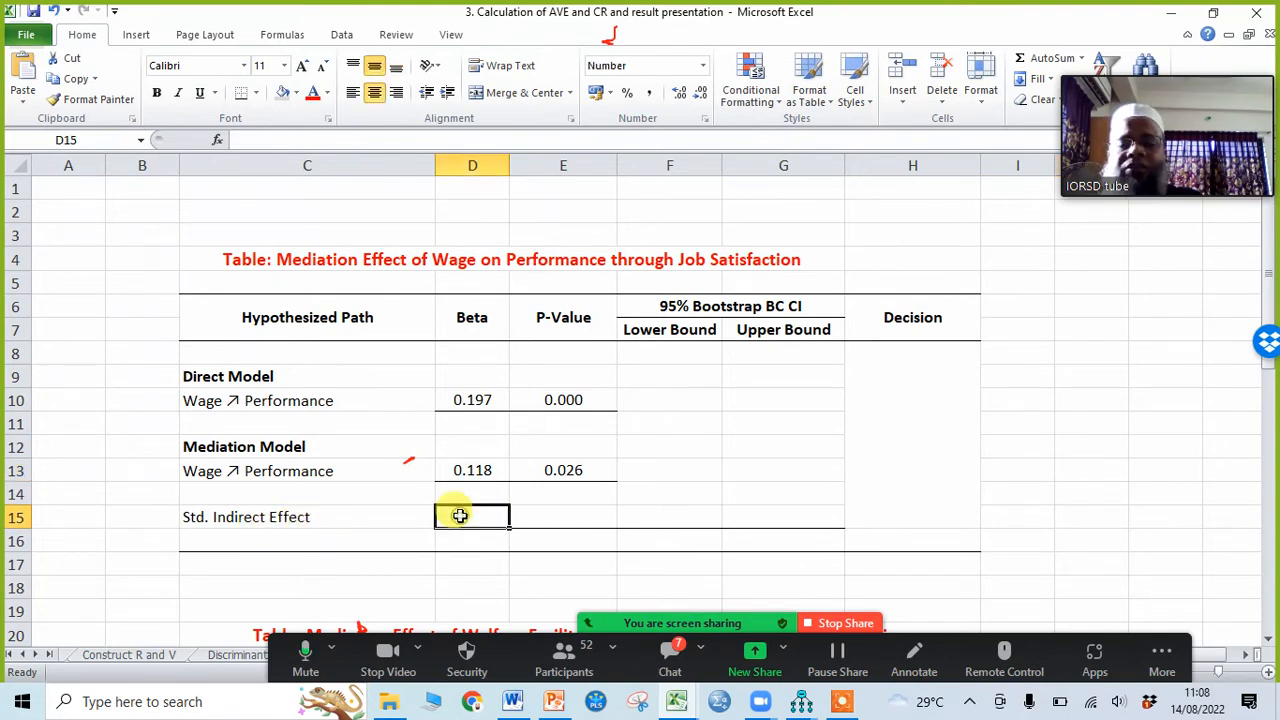
click(556, 516)
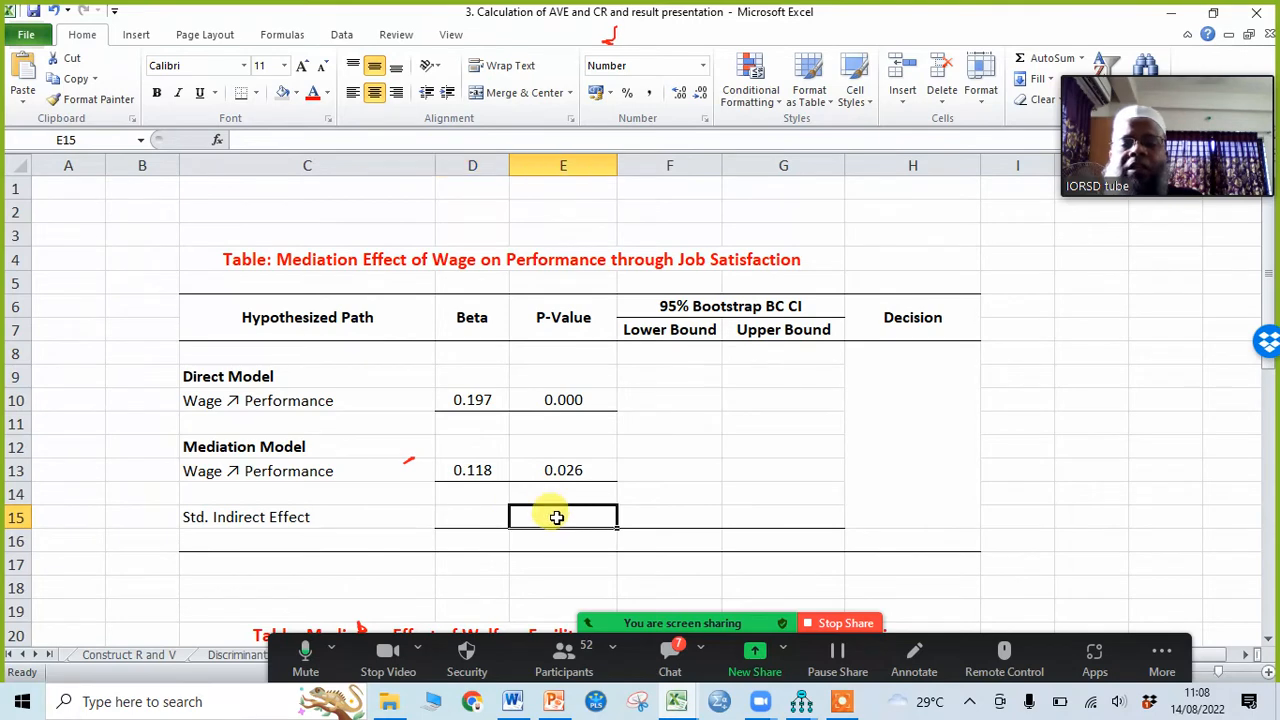
click(672, 517)
click(778, 518)
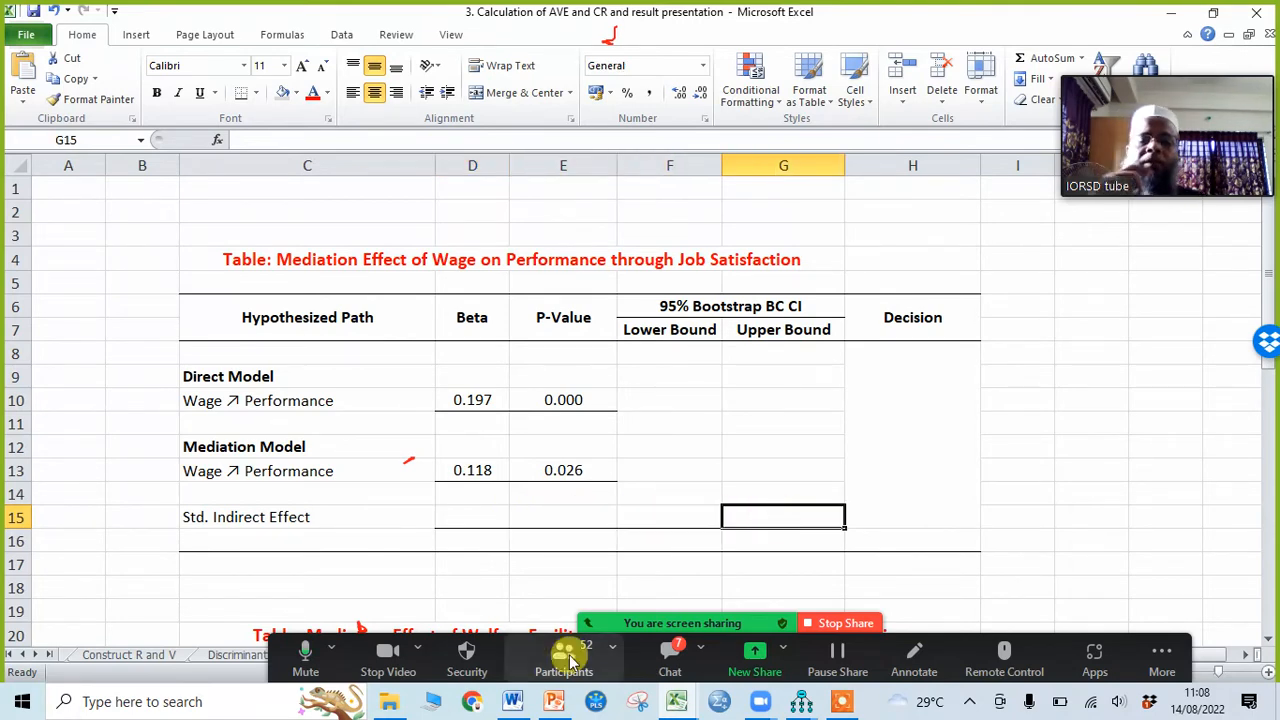
Read the Results Extraction slide in PowerPoint, then display the Mediation Model's Standardized Indirect Effects matrix in Amos Output
click(553, 700)
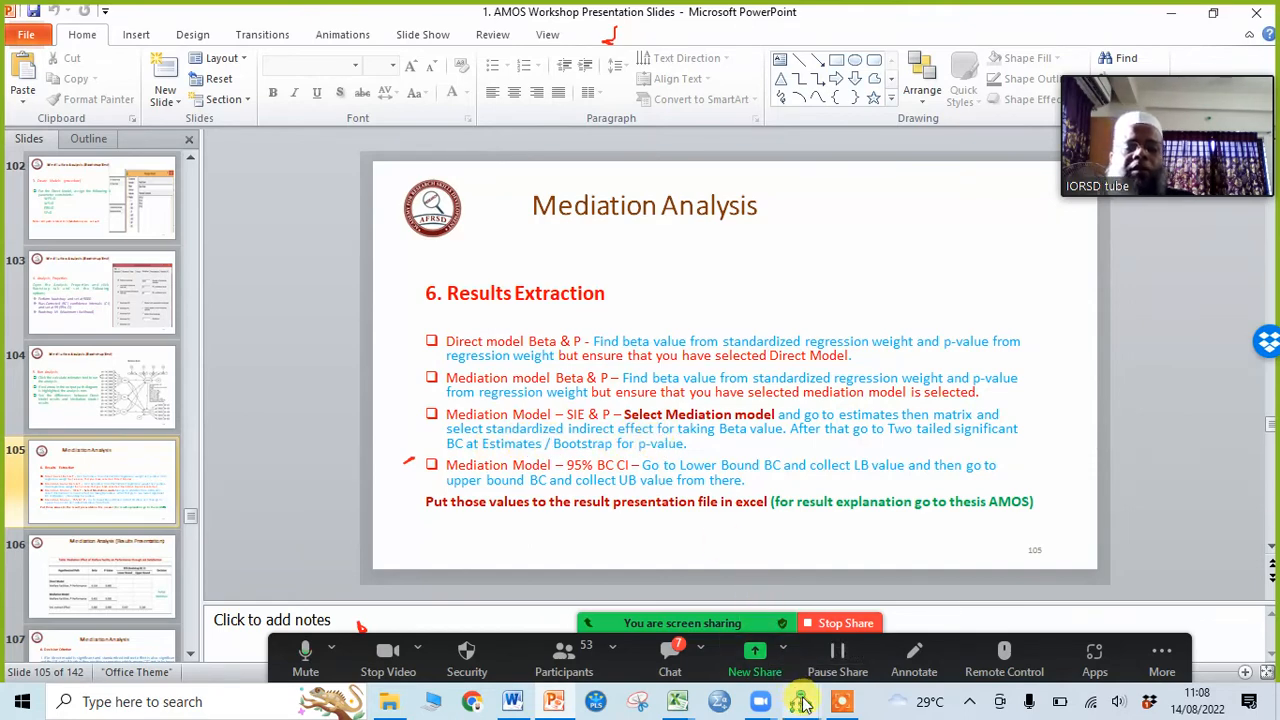
mouse_move(808, 705)
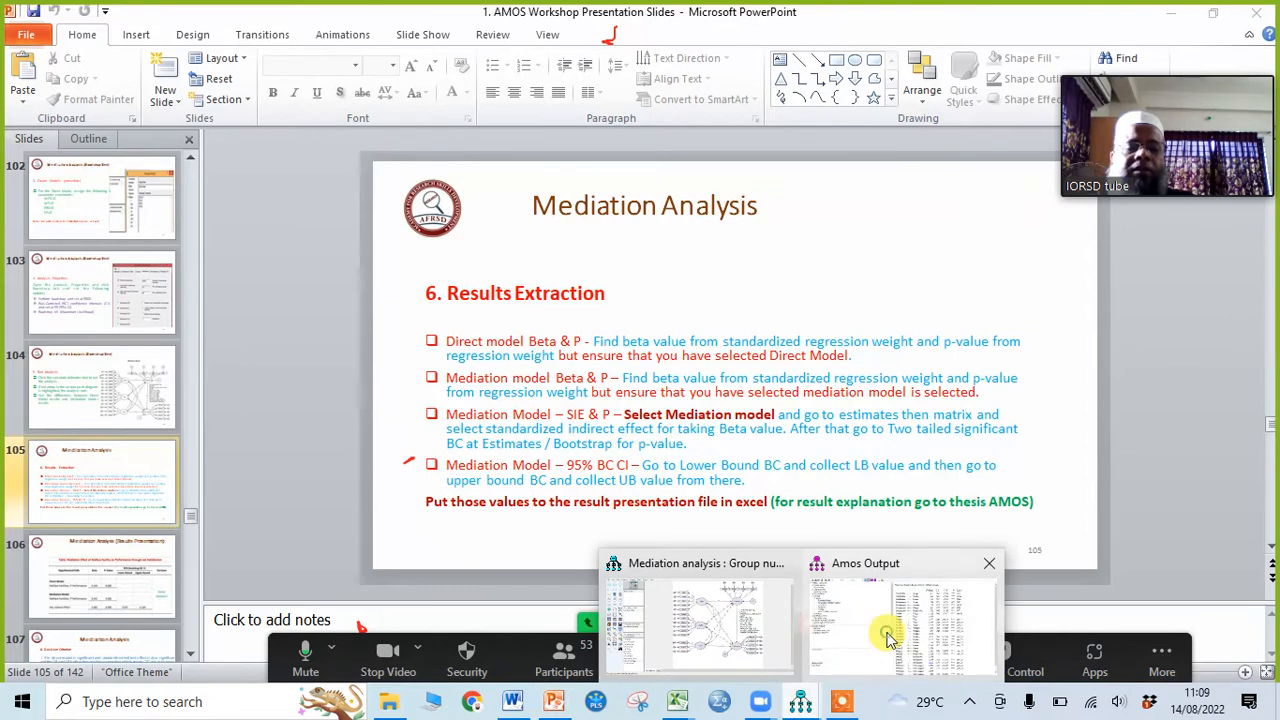
click(886, 565)
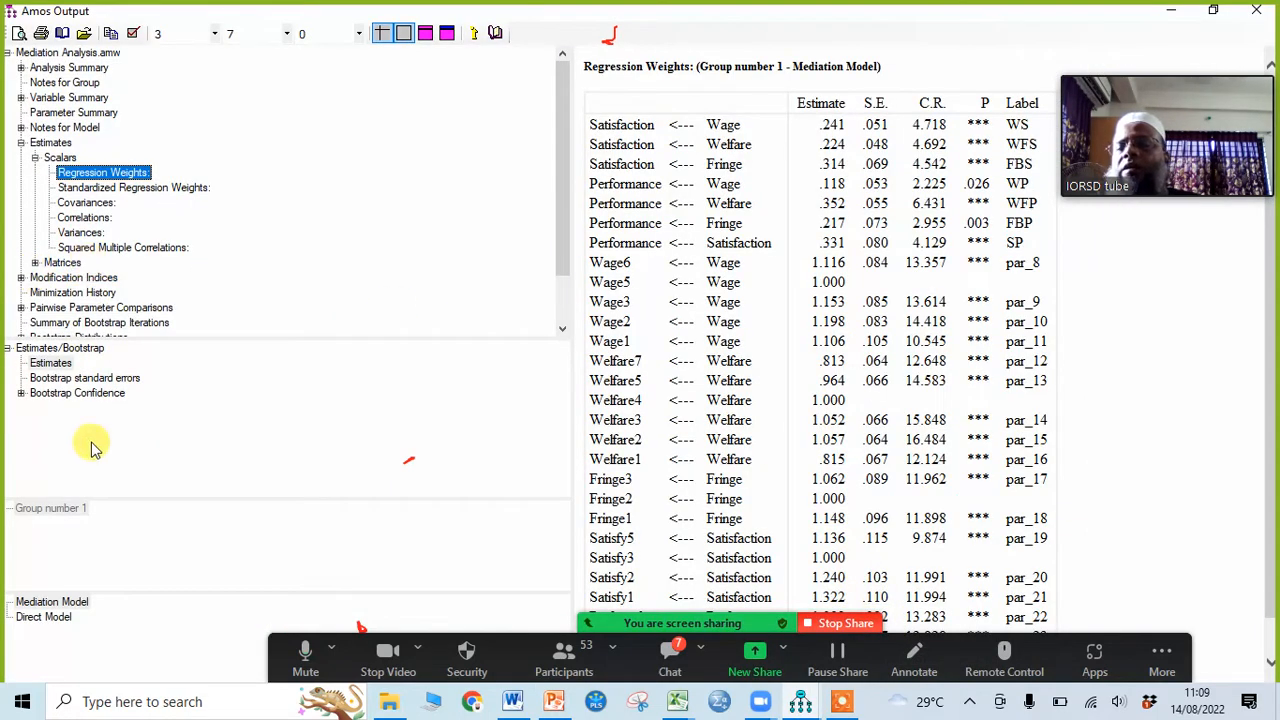
click(70, 603)
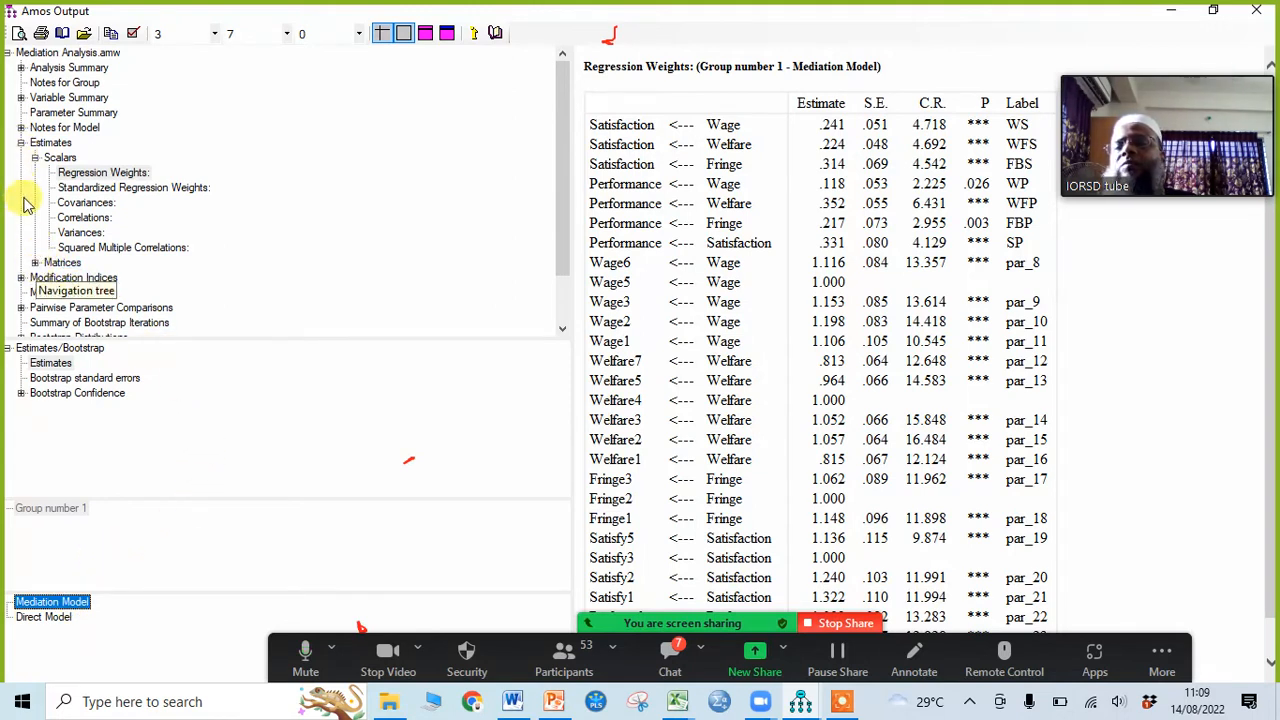
click(36, 266)
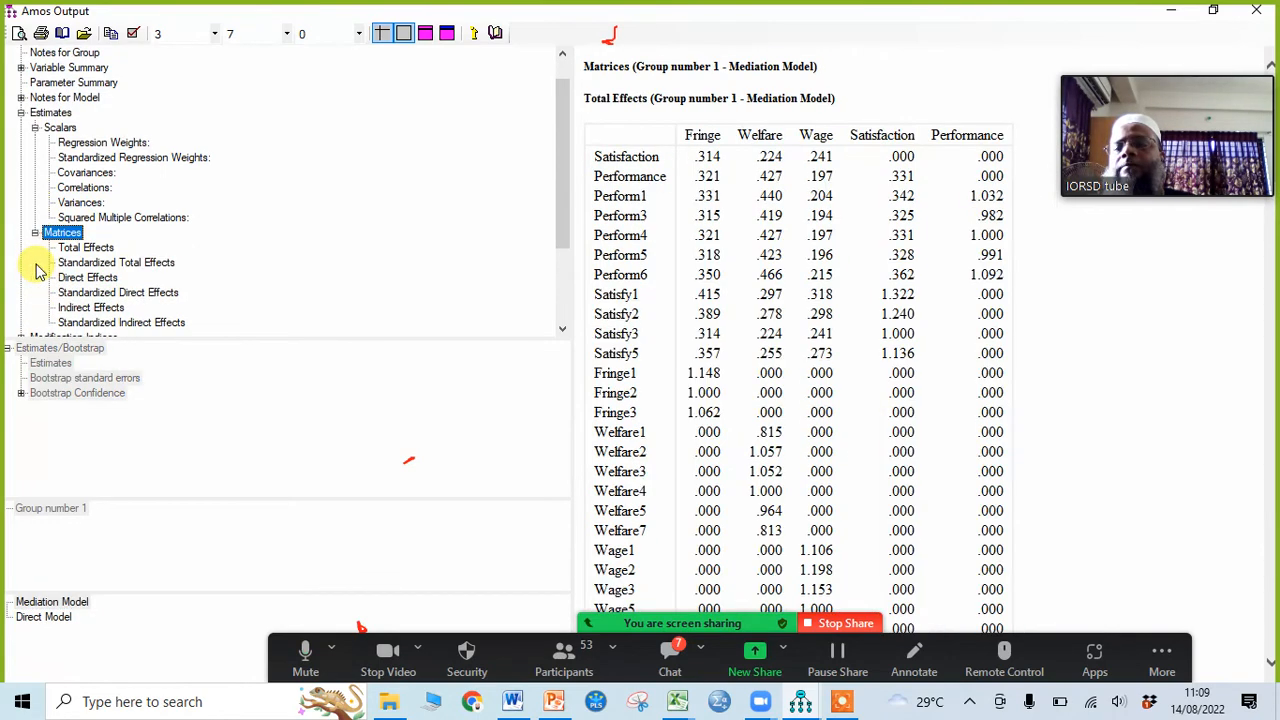
click(116, 264)
key(Up)
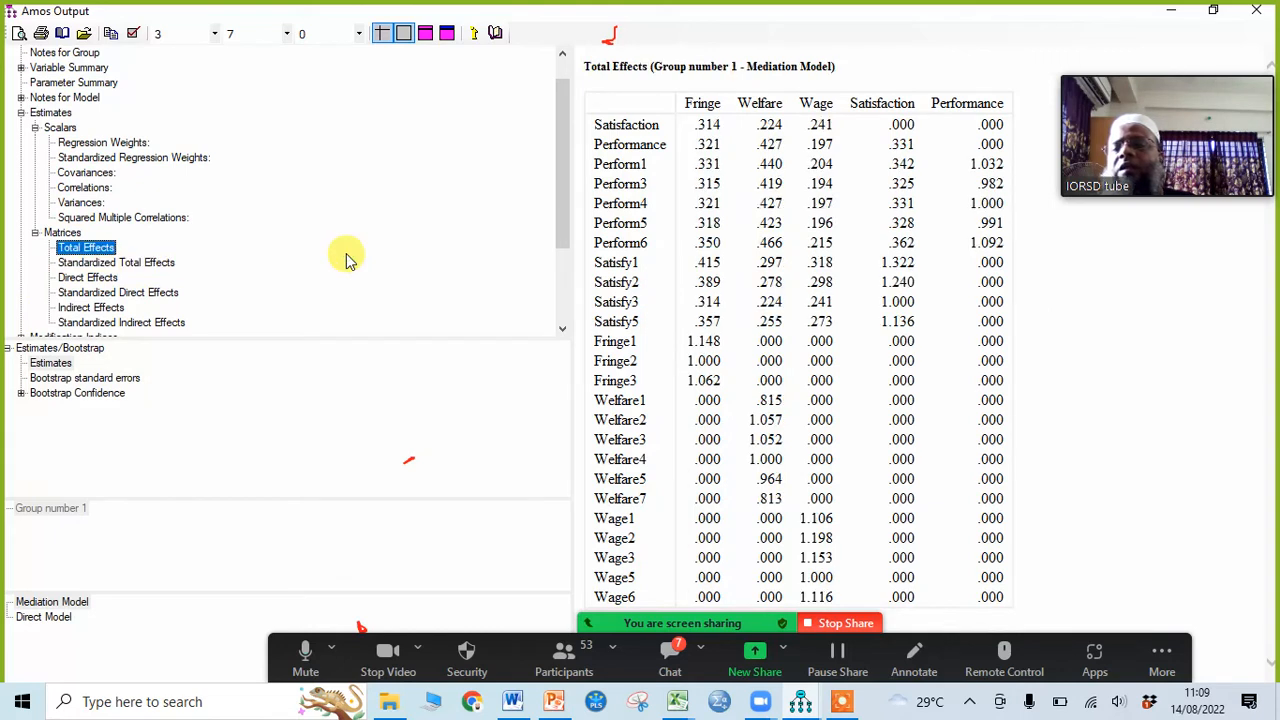
scroll(347, 260, down, 1)
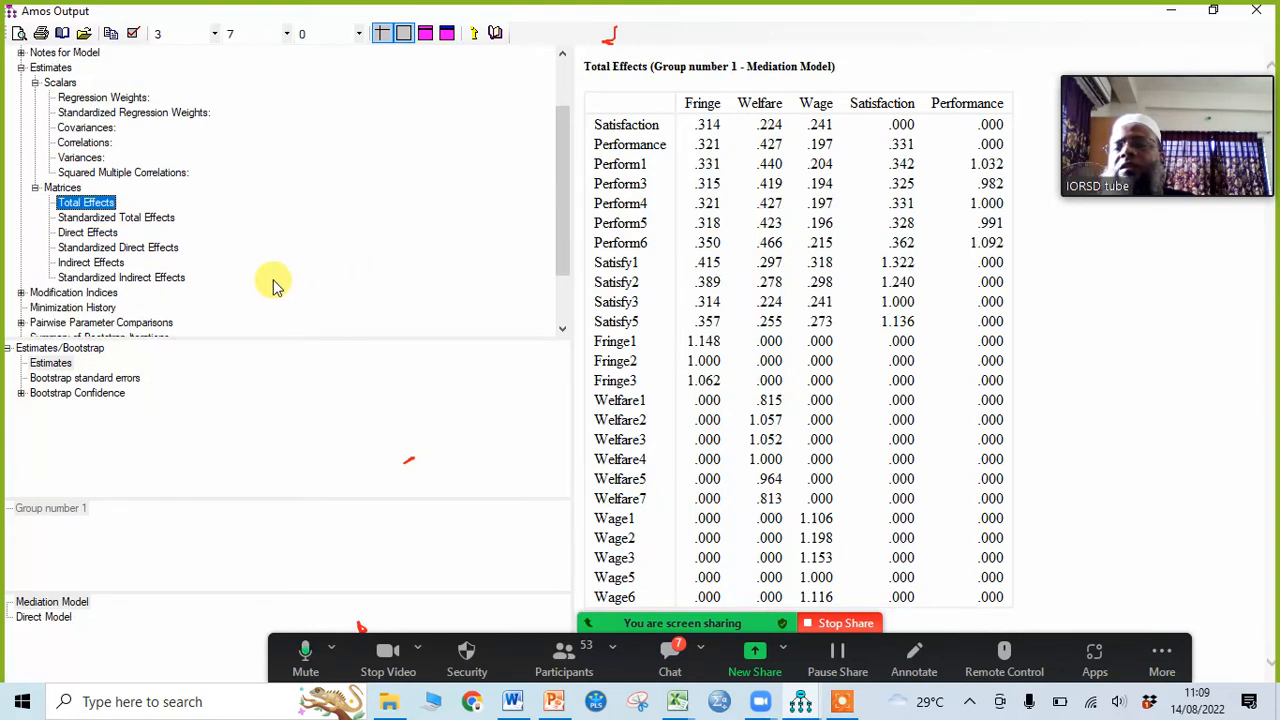
click(143, 283)
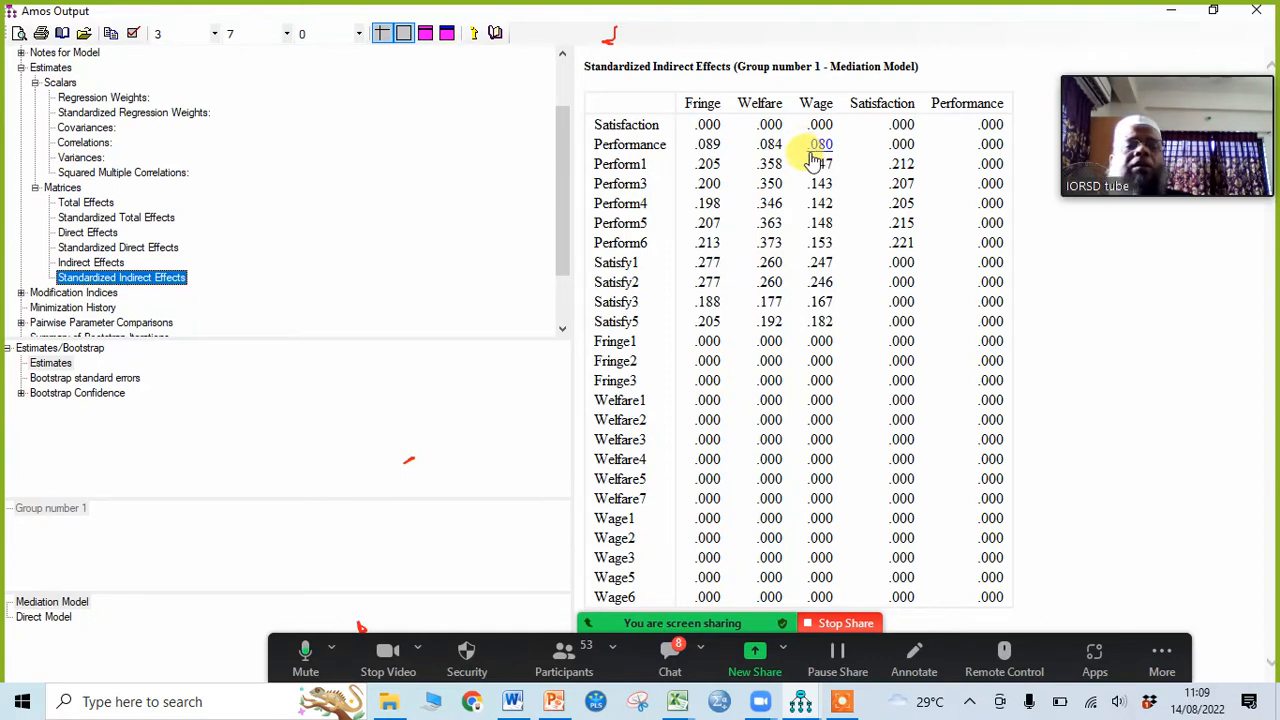
Enter 0.080 as the Std. Indirect Effect Beta in Excel cell D15, checking the Results Extraction slide and the Amos matrix
click(677, 701)
click(735, 651)
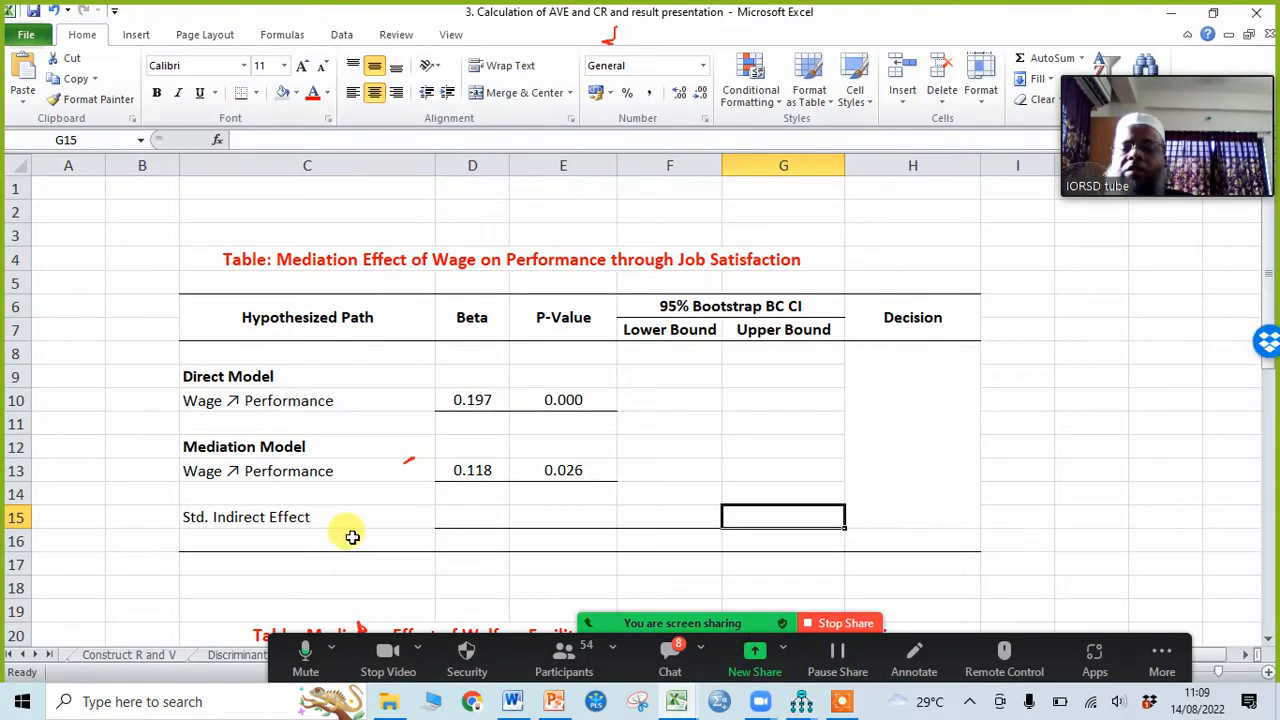
click(482, 518)
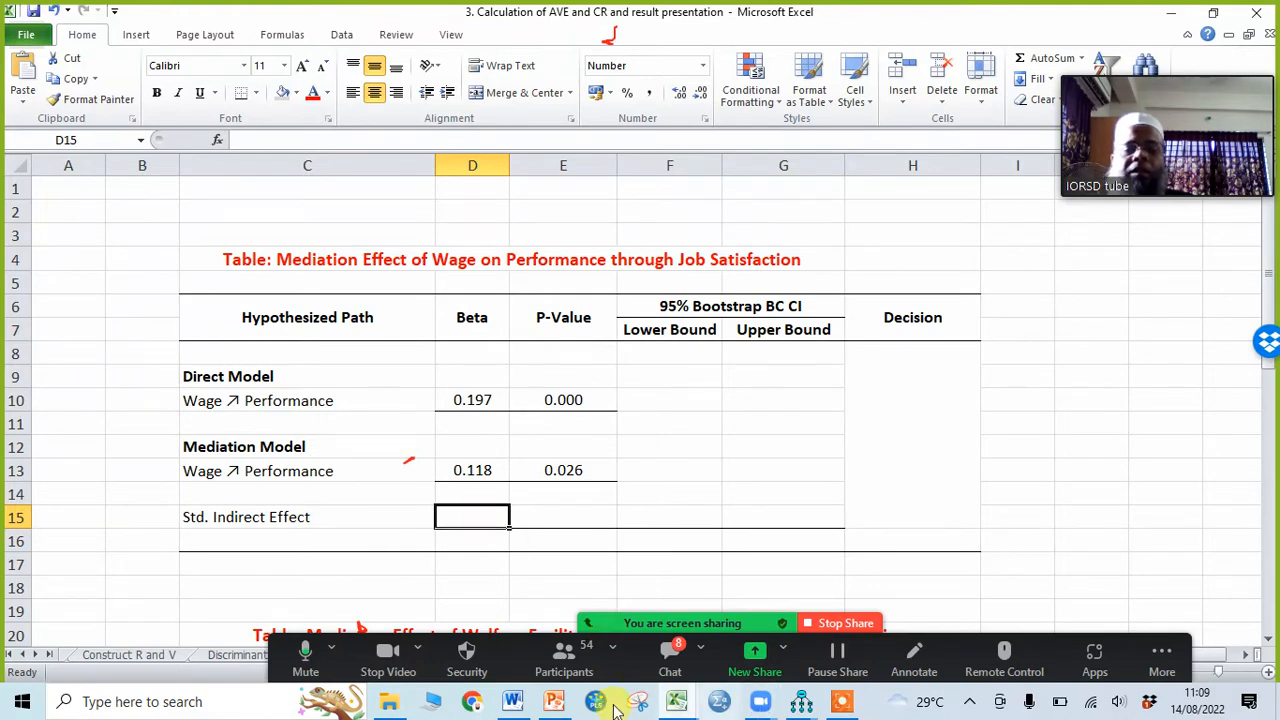
click(553, 701)
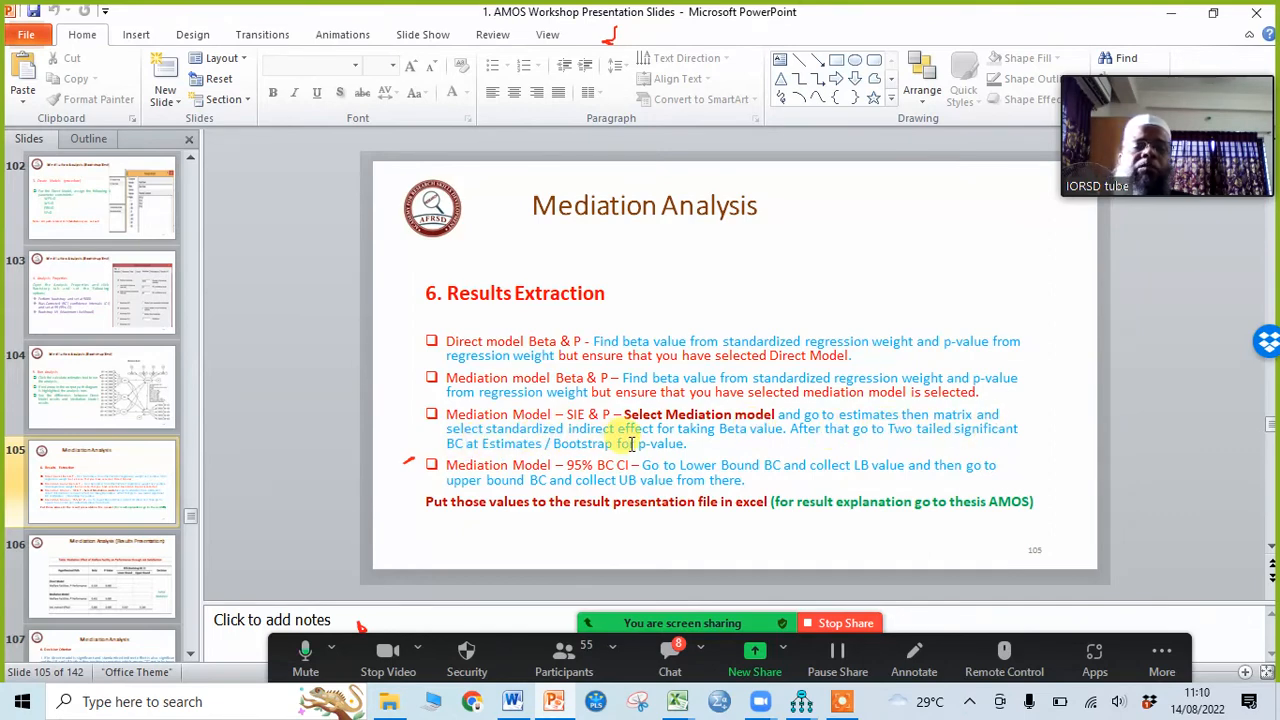
click(1173, 15)
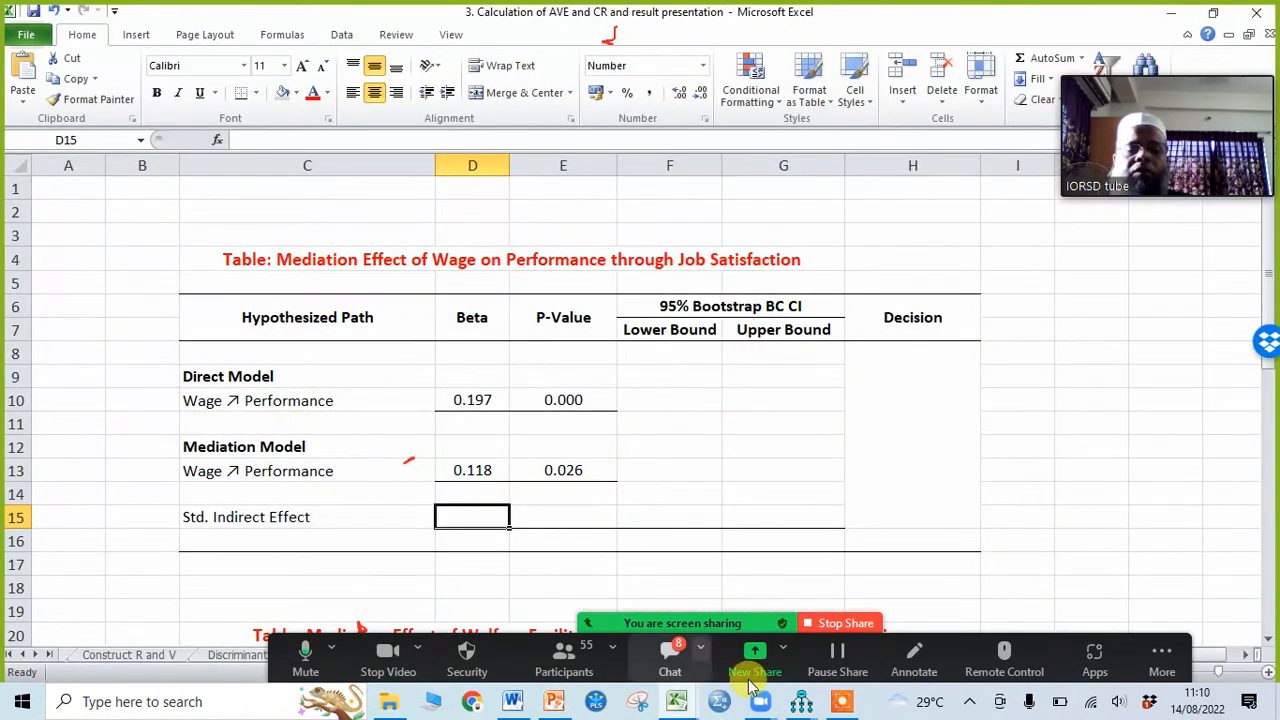
click(803, 703)
click(910, 610)
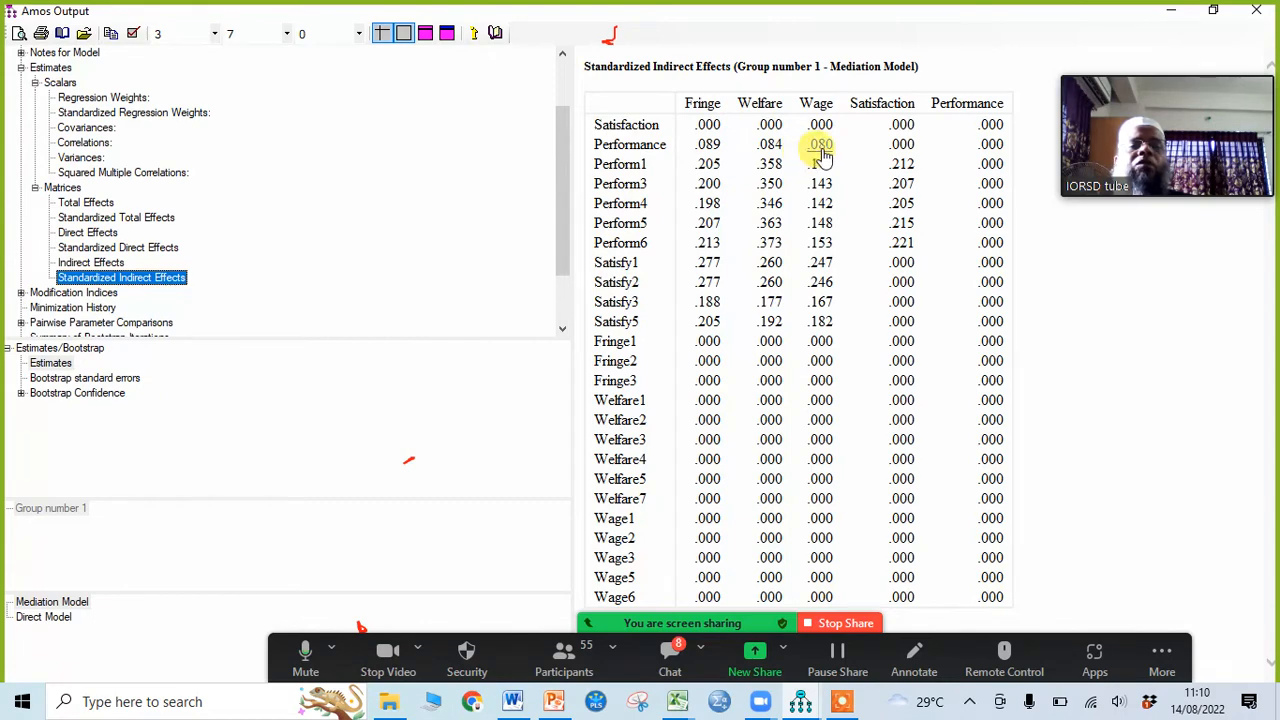
click(677, 702)
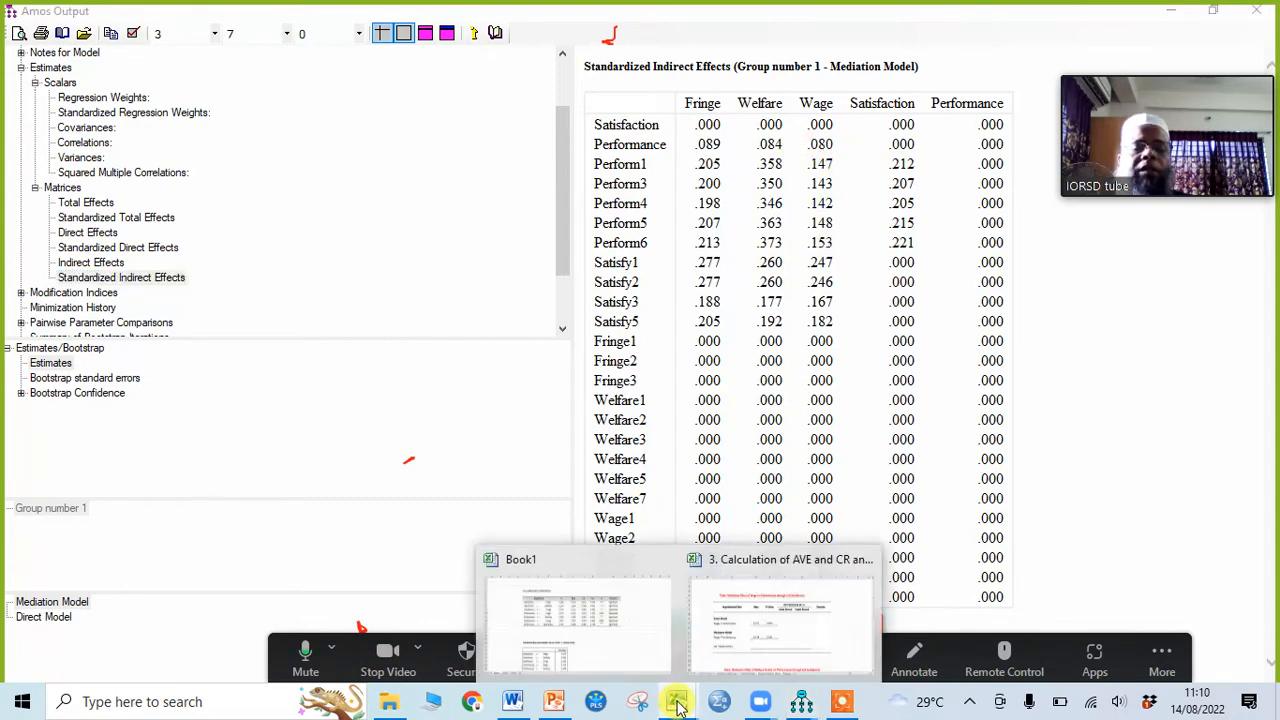
click(740, 630)
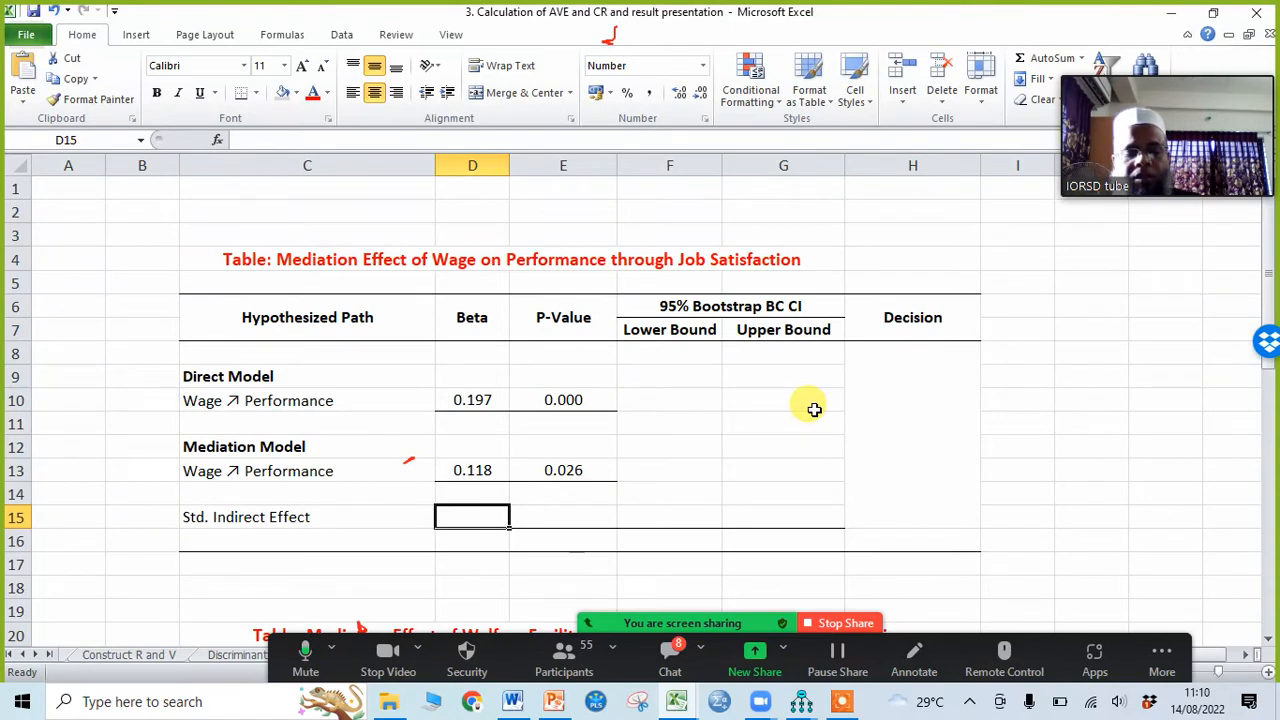
text(0)
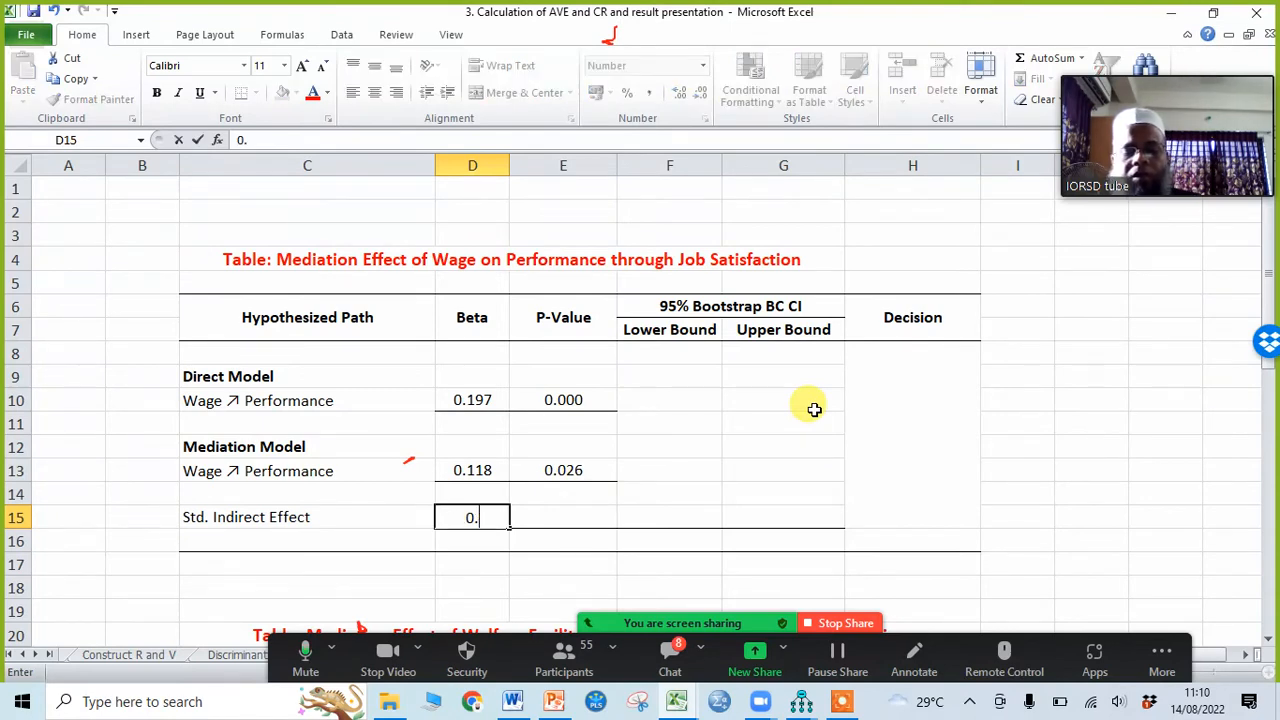
text(.08)
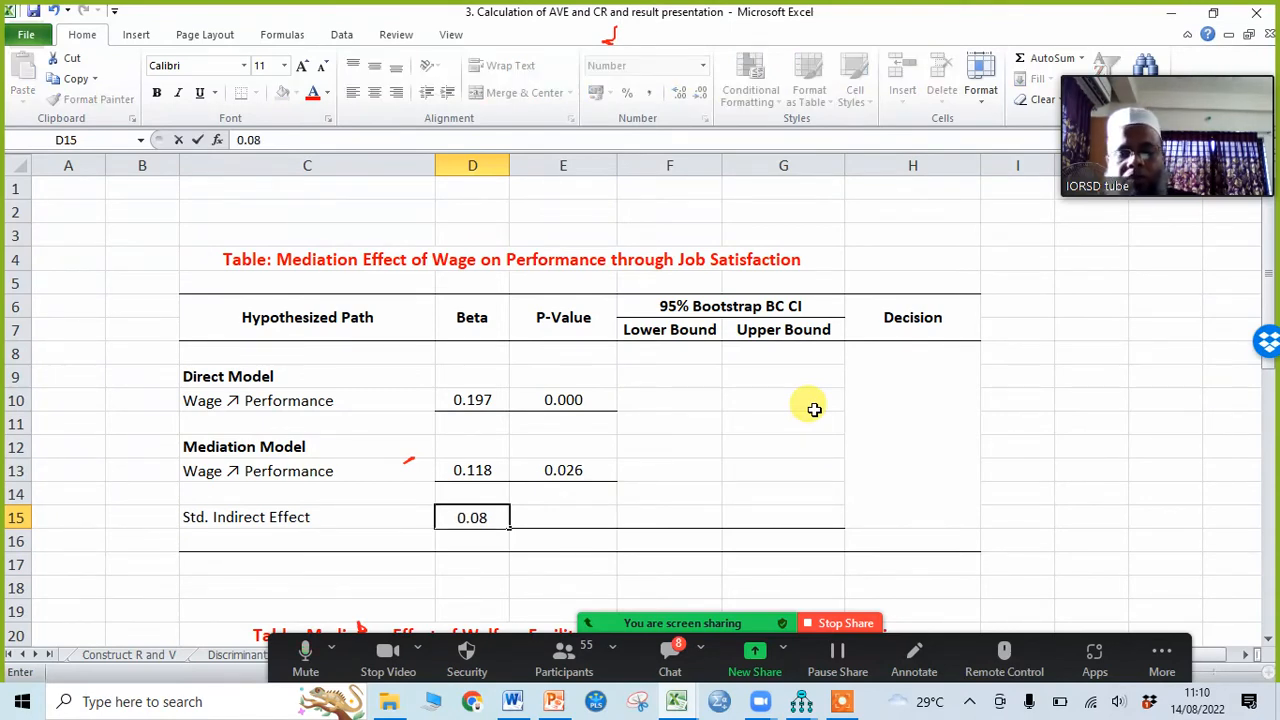
text(0)
Select Excel cell E15, view the Amos Output bootstrap estimates, and consult the Results Extraction slide in PowerPoint on finding the indirect effect's p-value
click(563, 514)
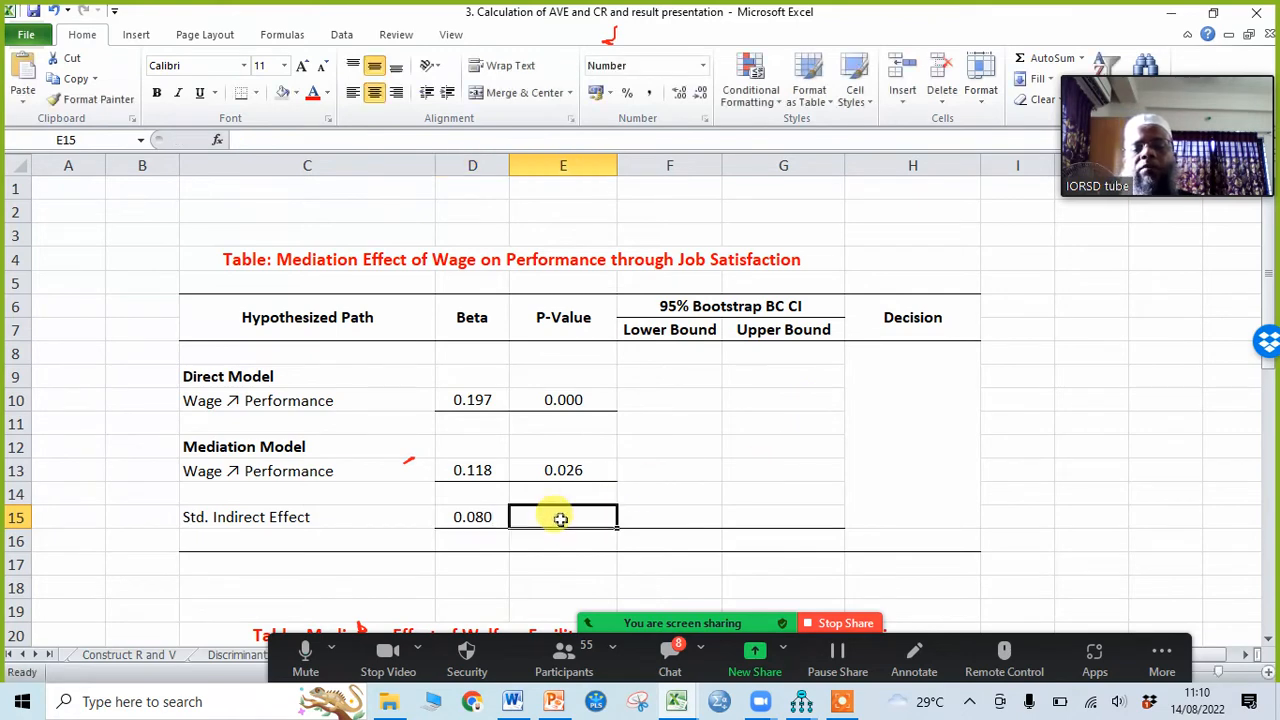
click(672, 705)
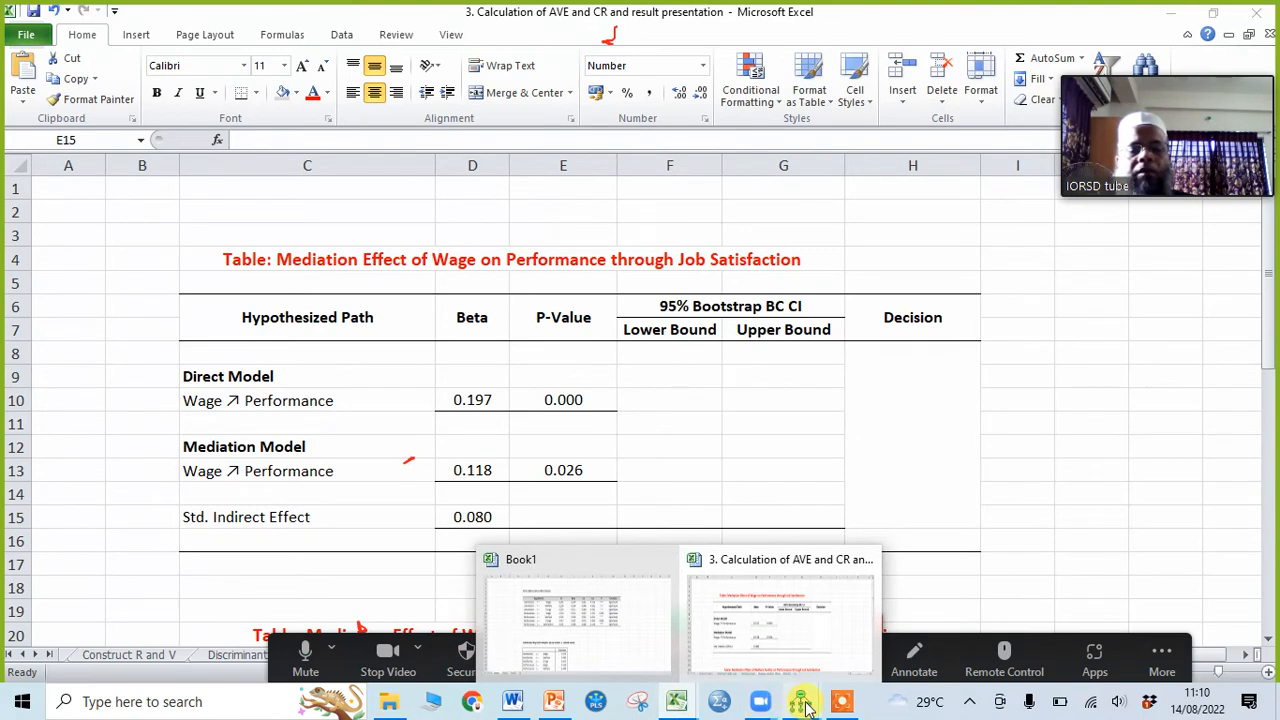
mouse_move(806, 706)
click(886, 650)
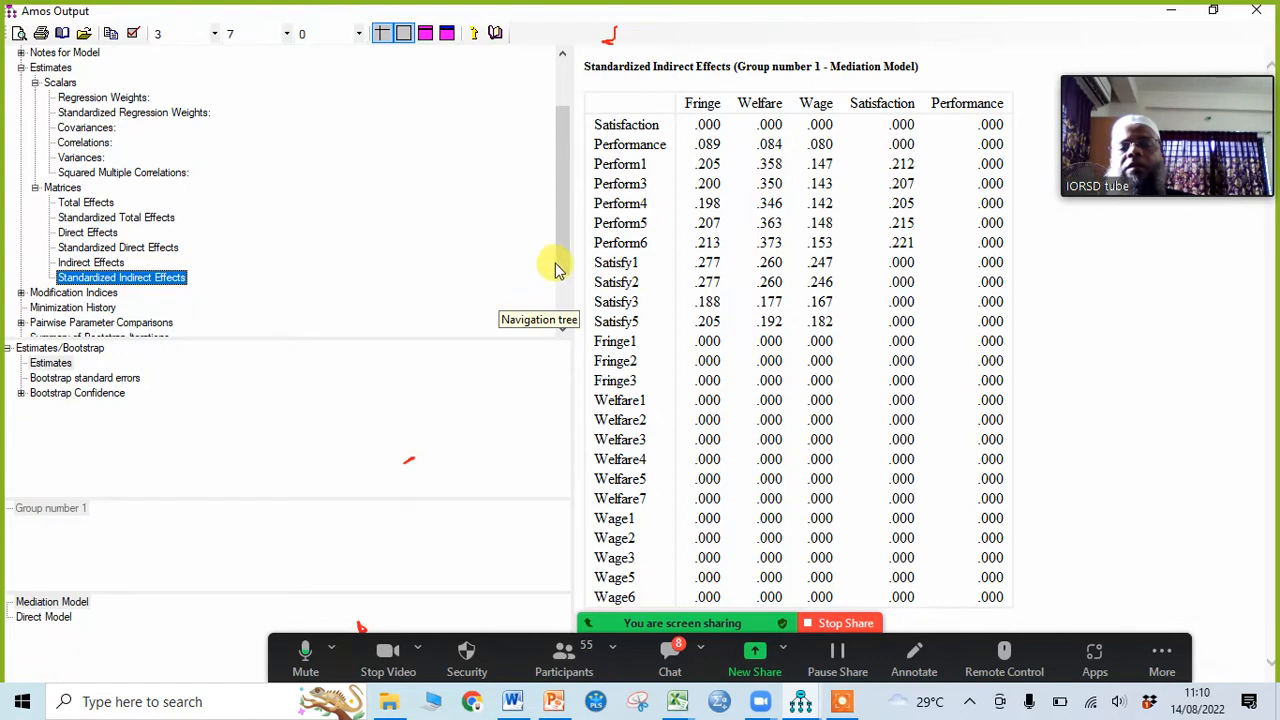
drag(557, 266, 563, 314)
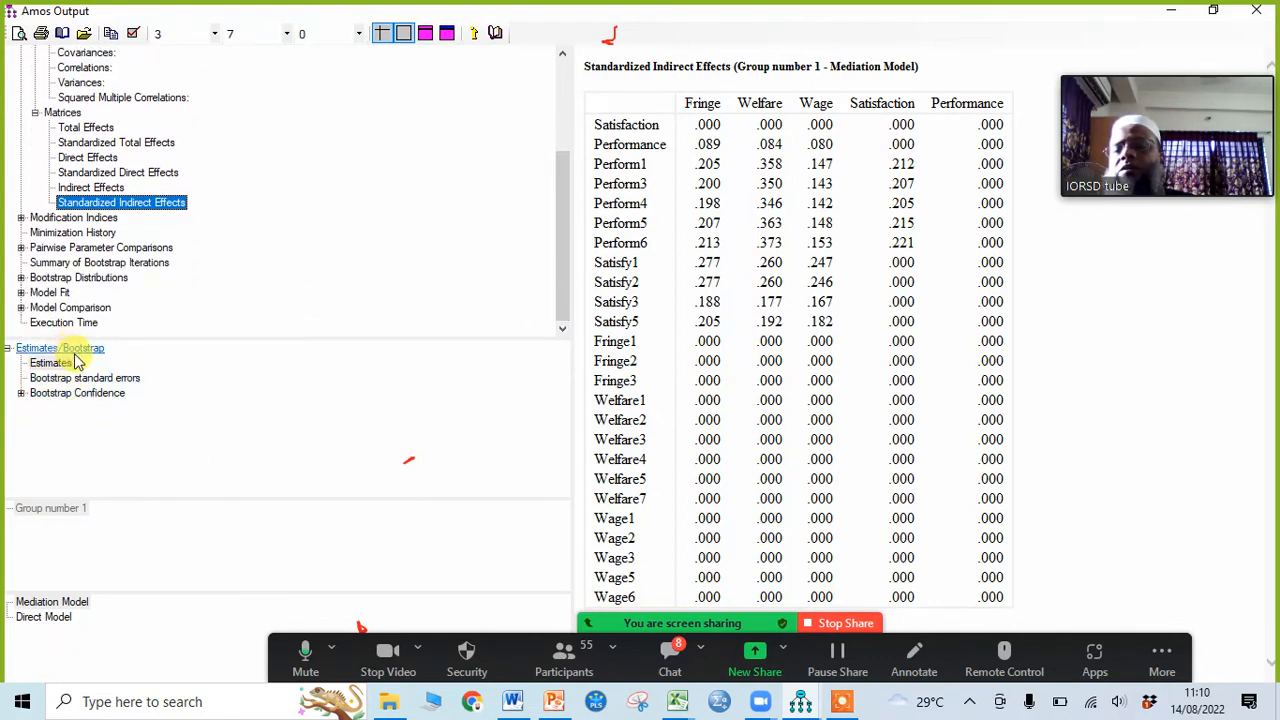
click(553, 701)
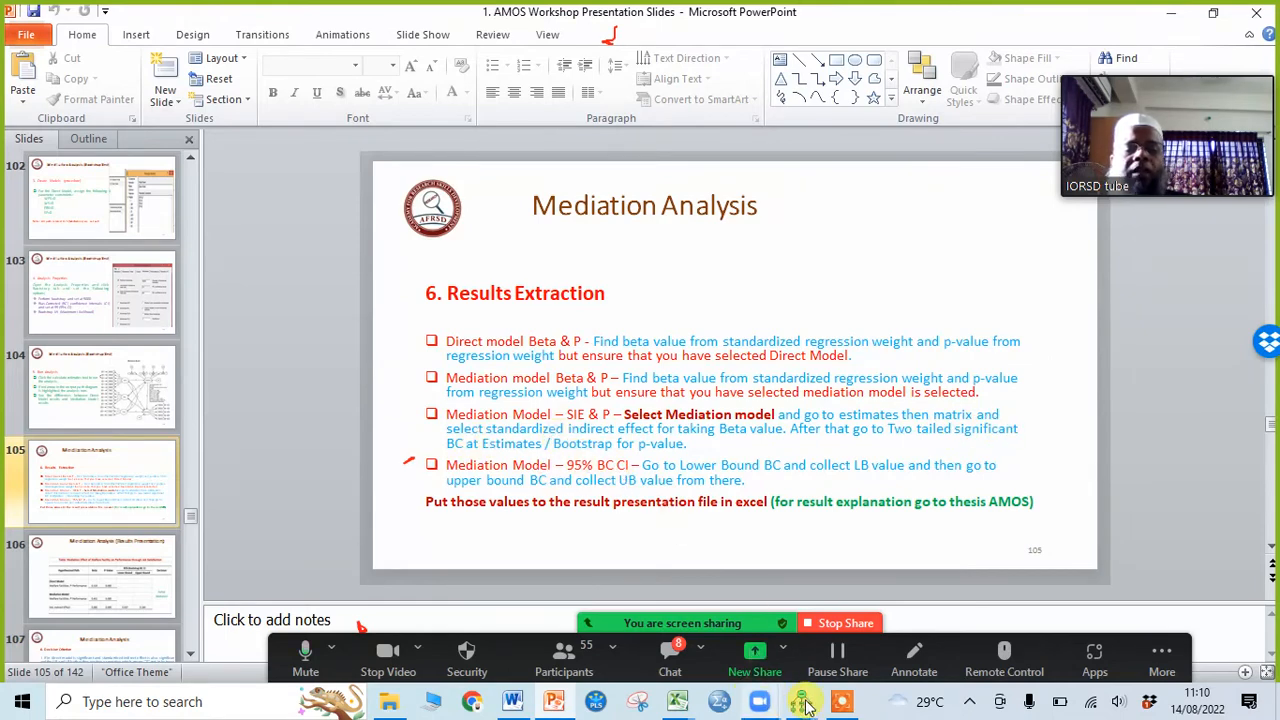
Look up the Wage to Performance indirect effect in Amos Output's Two Tailed Significance (BC) matrix and enter 0.000 as its p-value in Excel cell E15
mouse_move(800, 701)
click(903, 628)
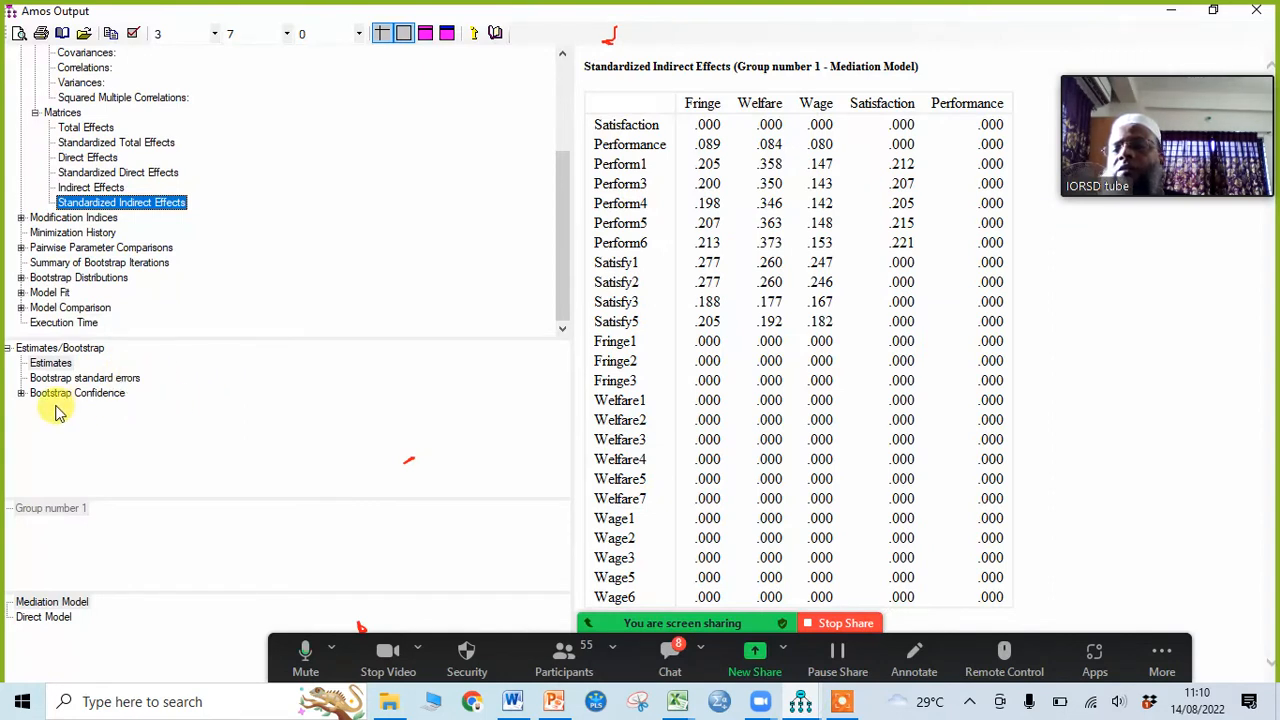
click(21, 394)
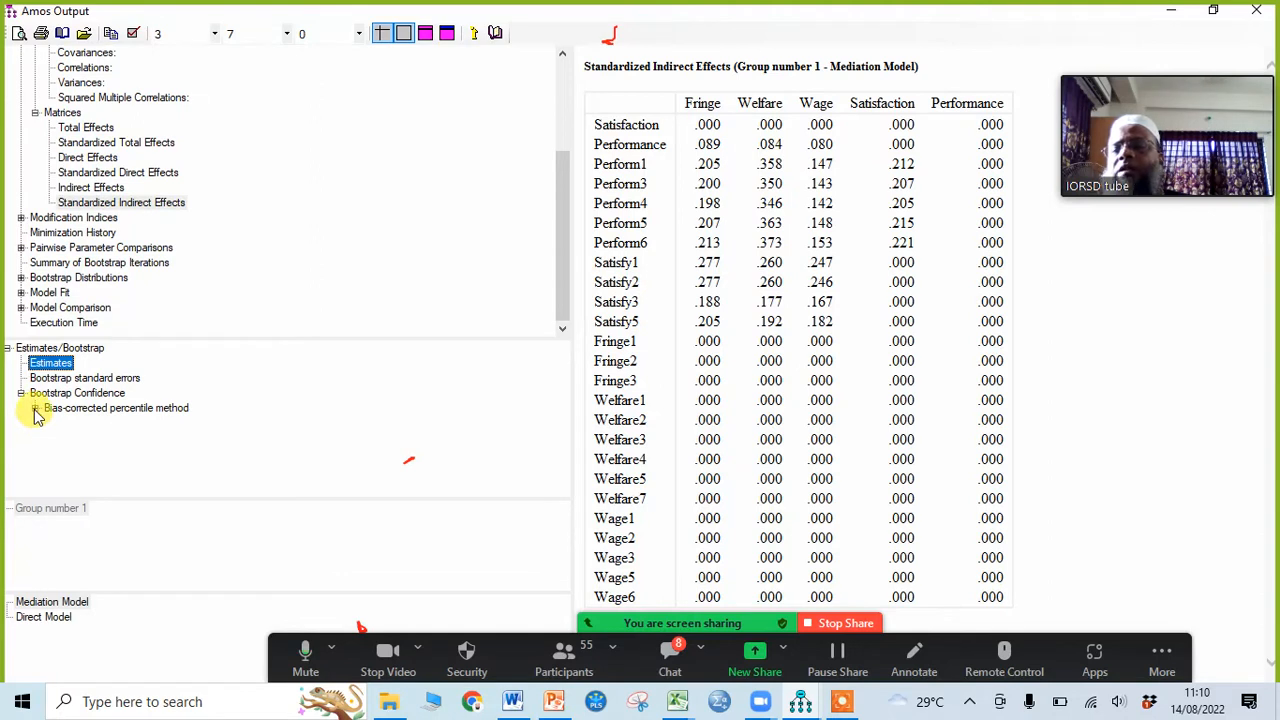
click(35, 409)
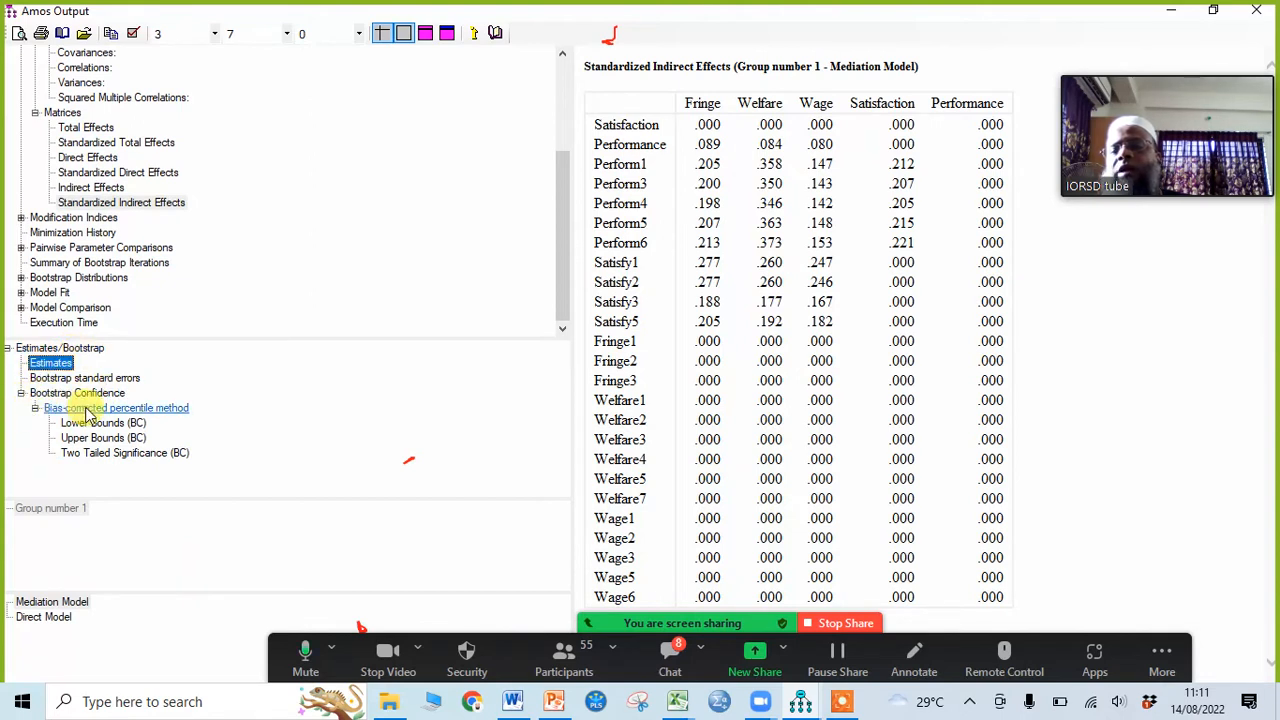
click(155, 456)
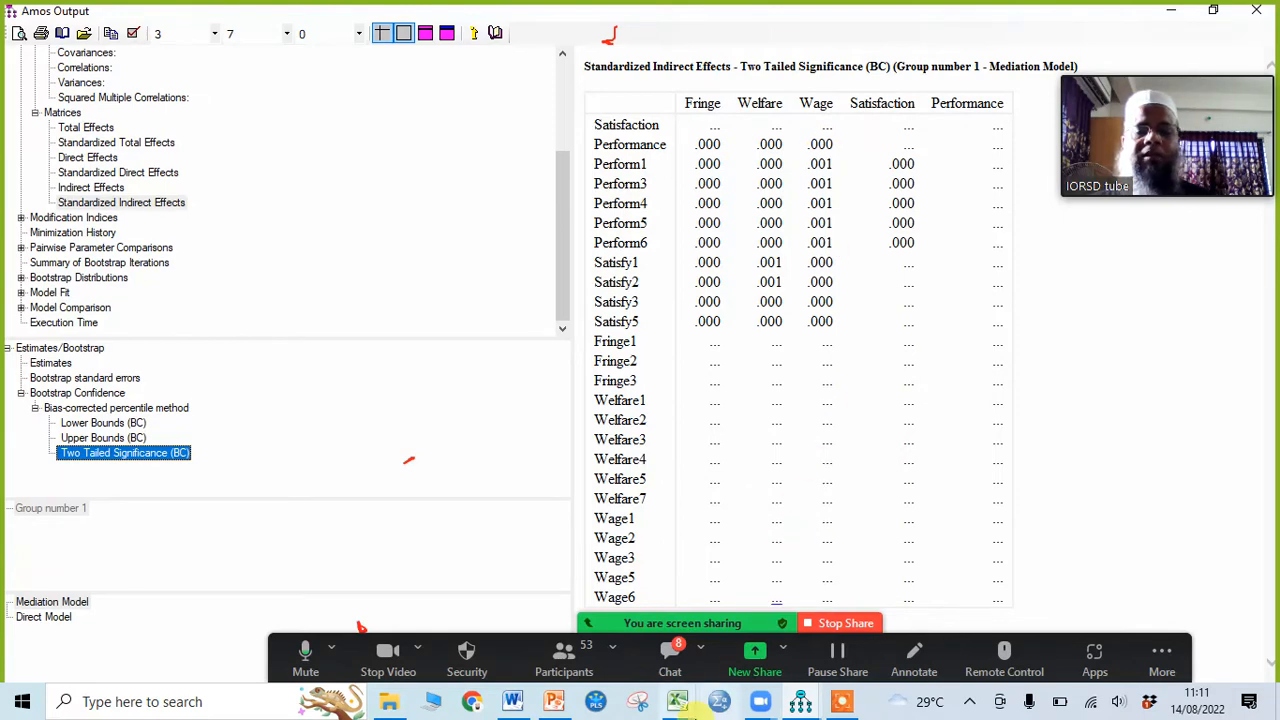
mouse_move(685, 706)
click(757, 645)
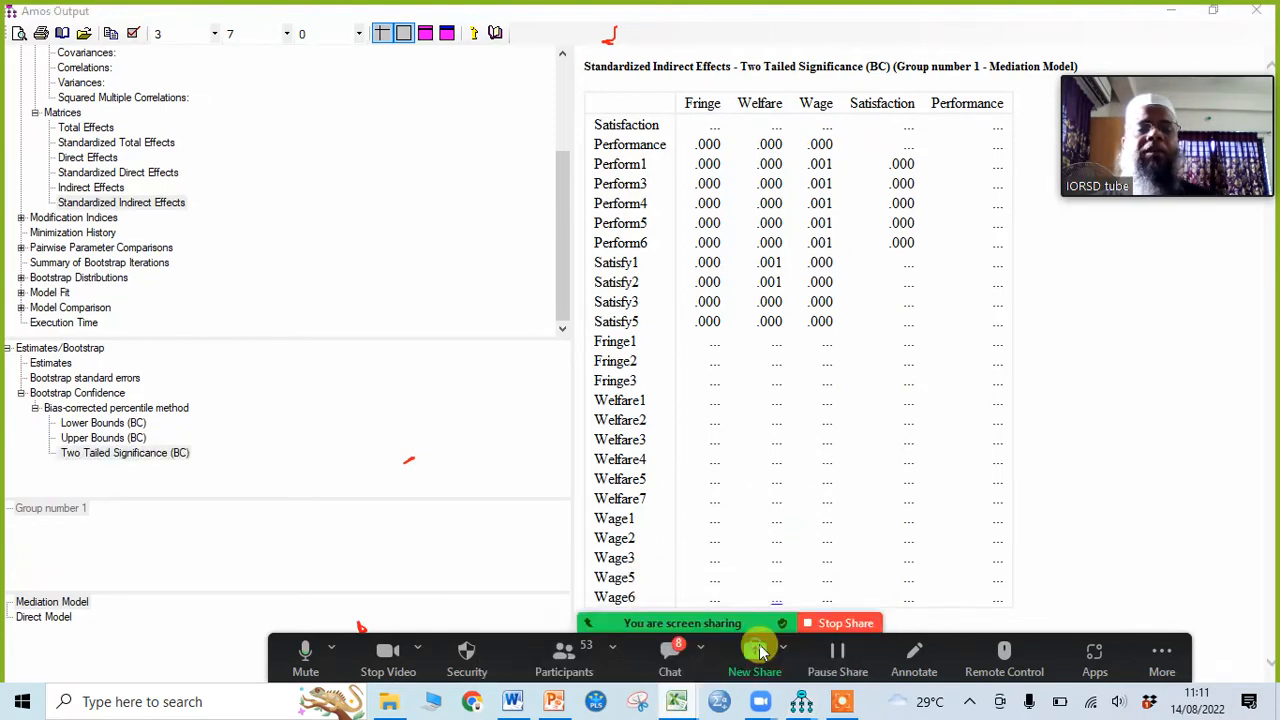
text(0.000)
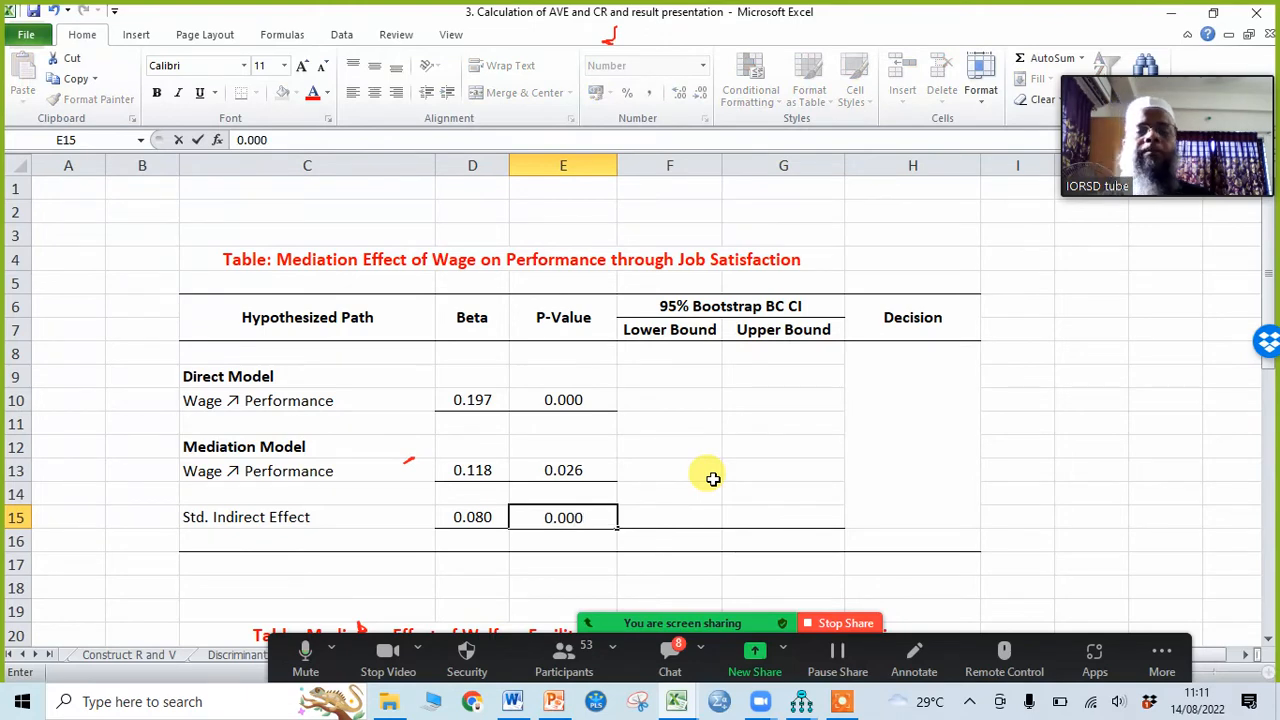
click(686, 511)
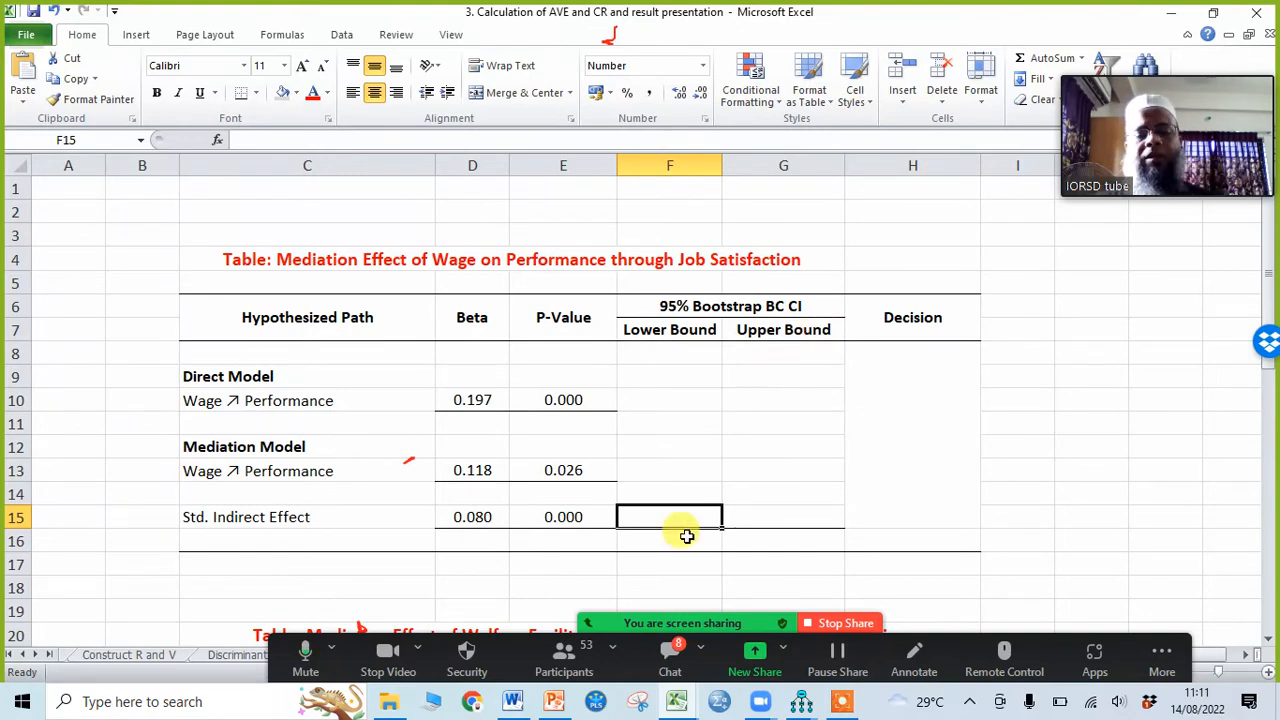
Look up the Wage to Performance indirect effect in Amos Output's Lower Bounds (BC) matrix and enter 0.036 in Excel cell F15
mouse_move(801, 701)
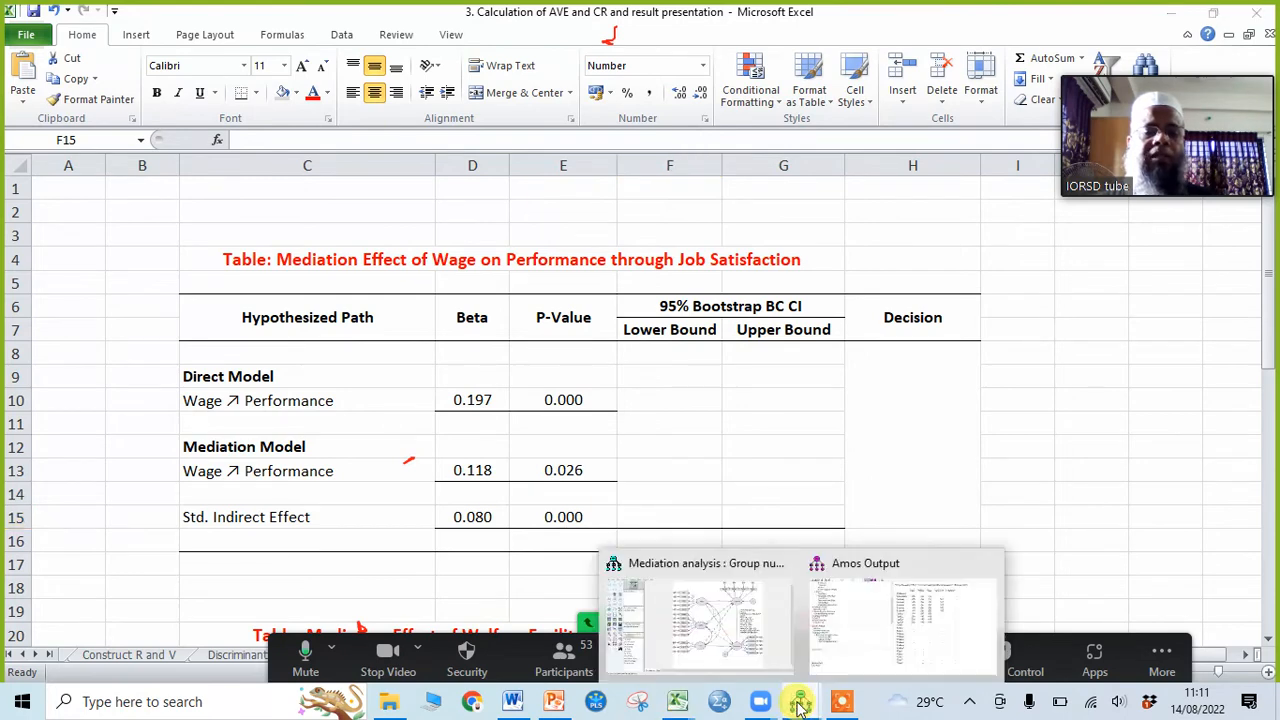
click(876, 628)
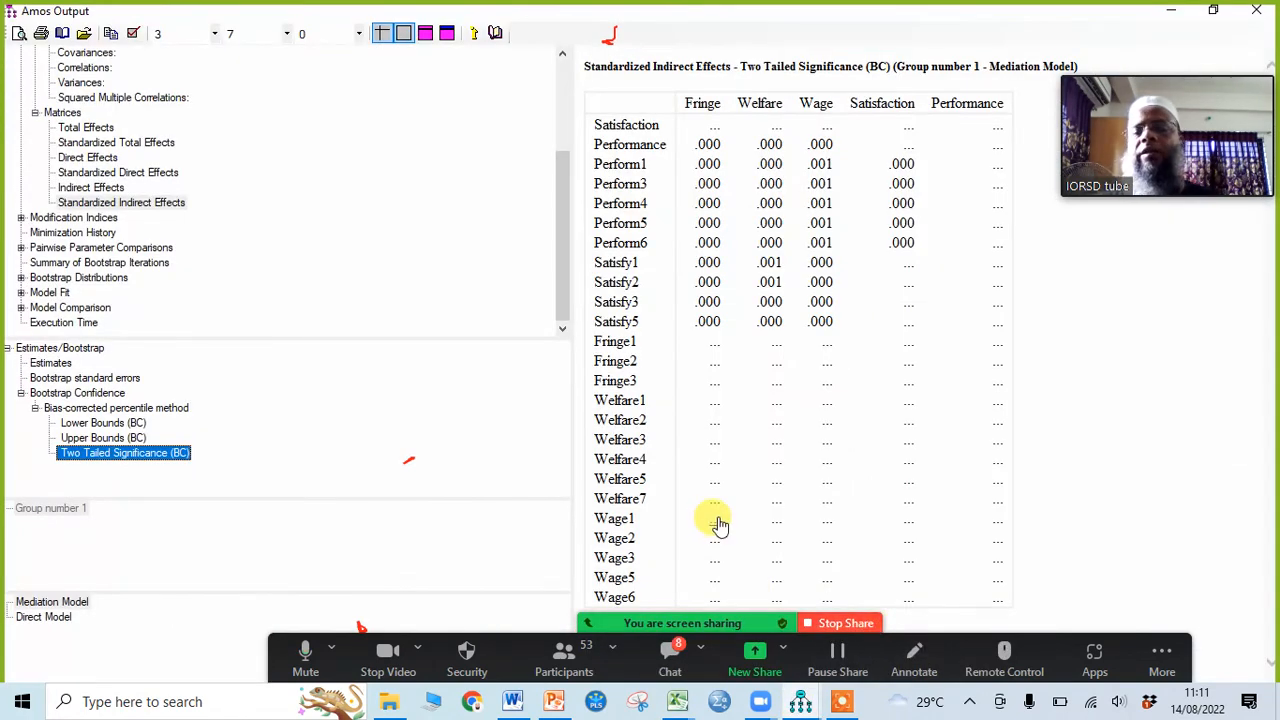
click(123, 425)
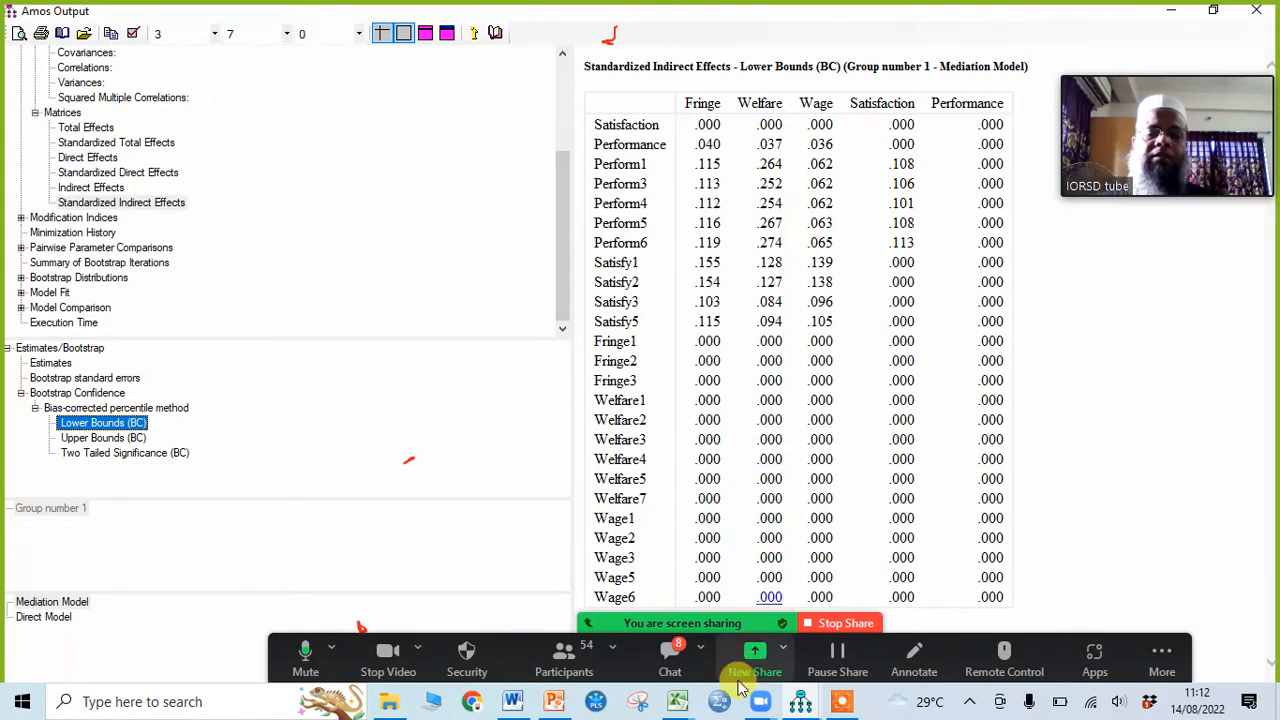
mouse_move(680, 703)
click(771, 651)
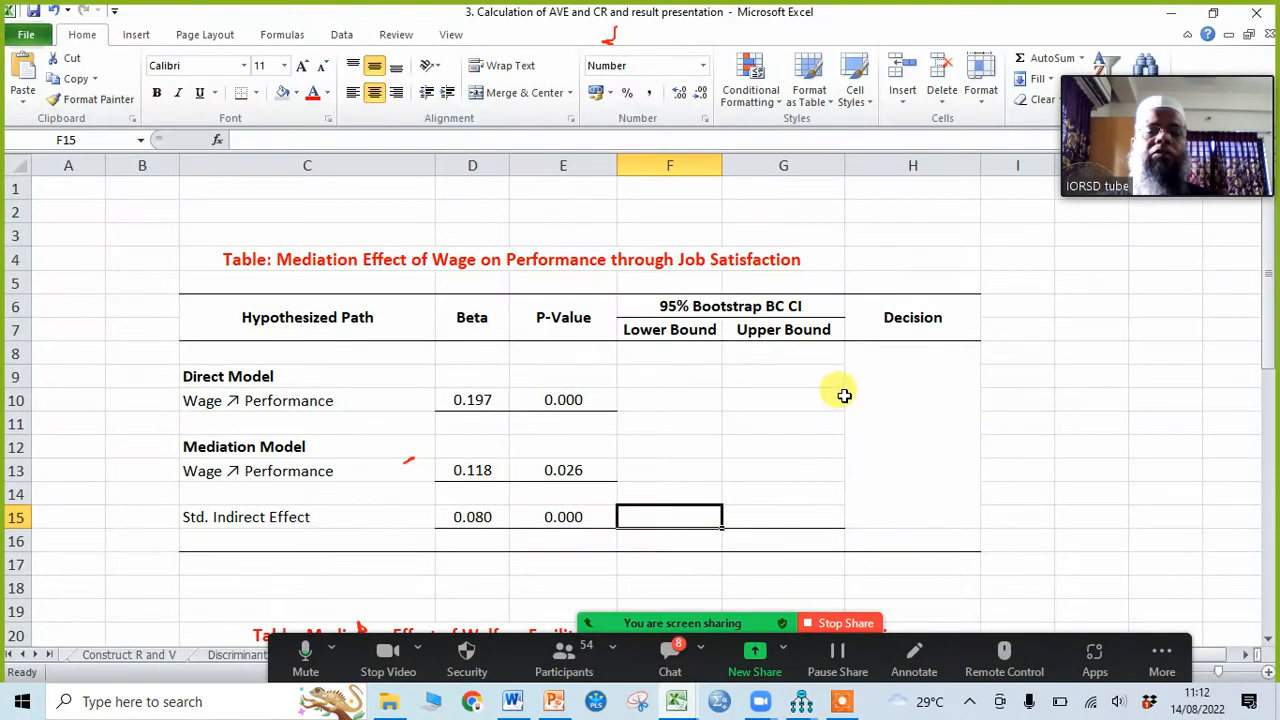
text(0.)
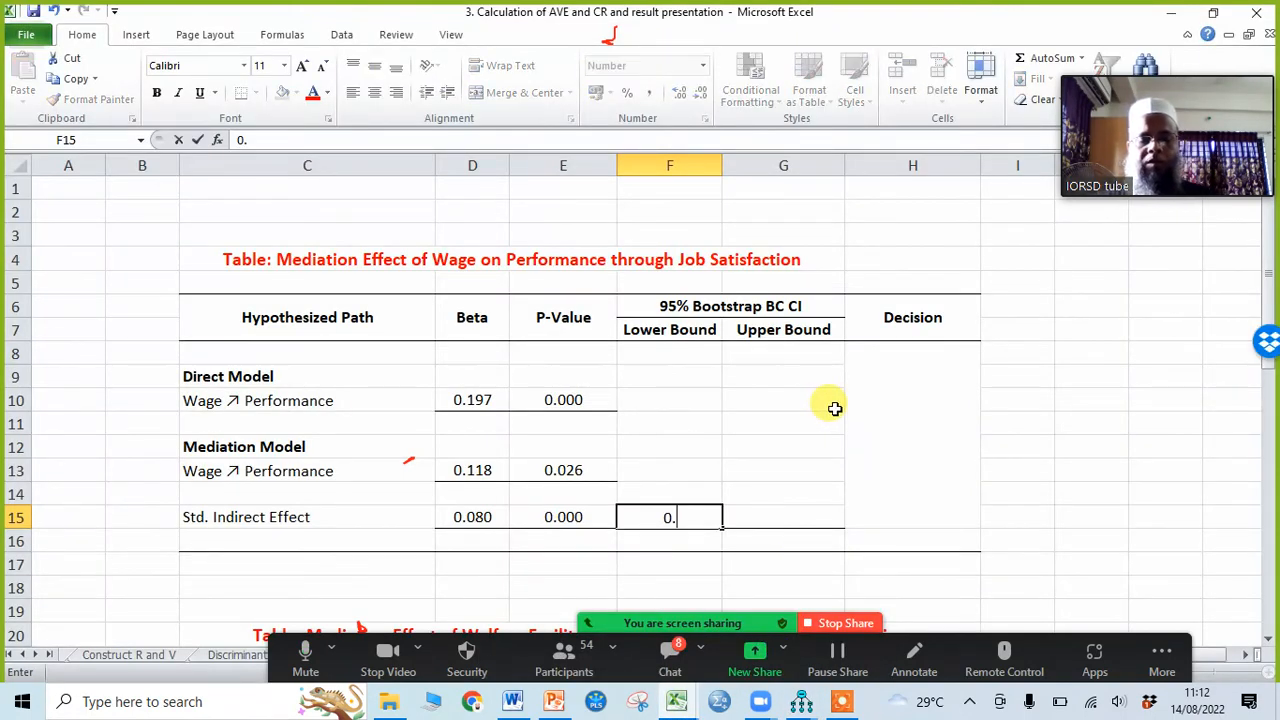
text(036)
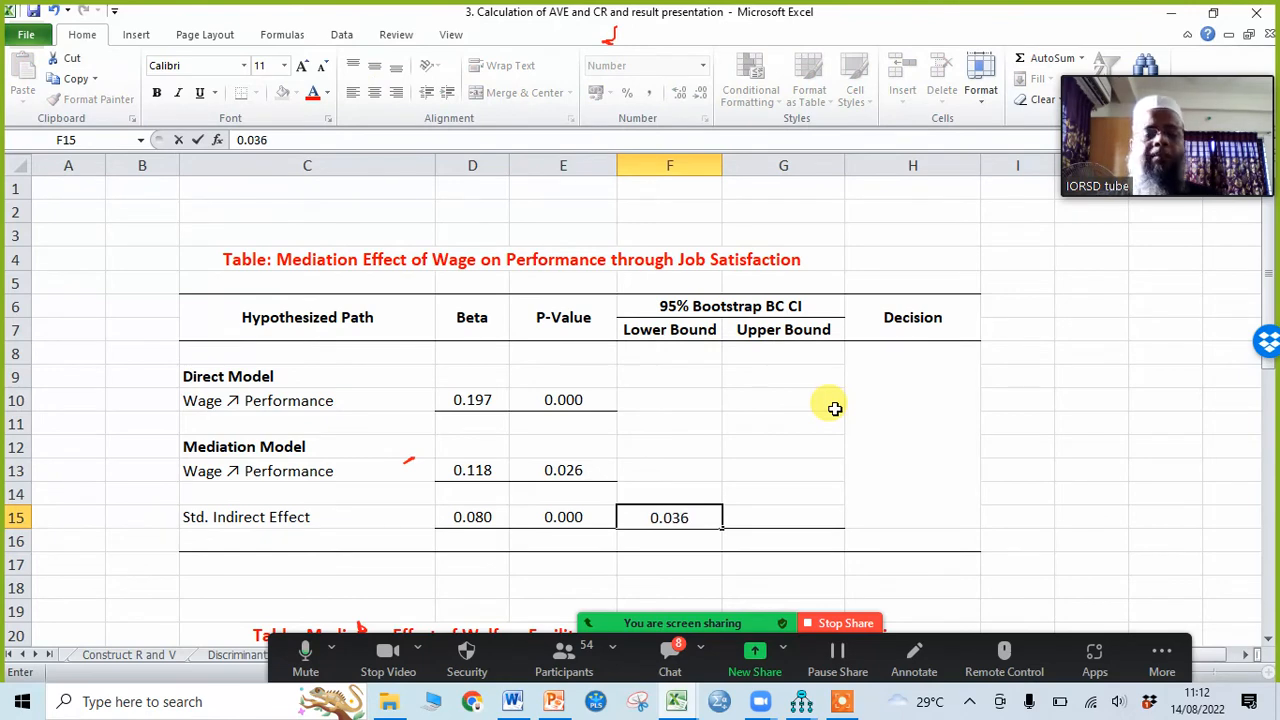
Look up the Wage to Performance indirect effect in Amos Output's Upper Bounds (BC) matrix and enter 0.143 in Excel cell G15
click(801, 701)
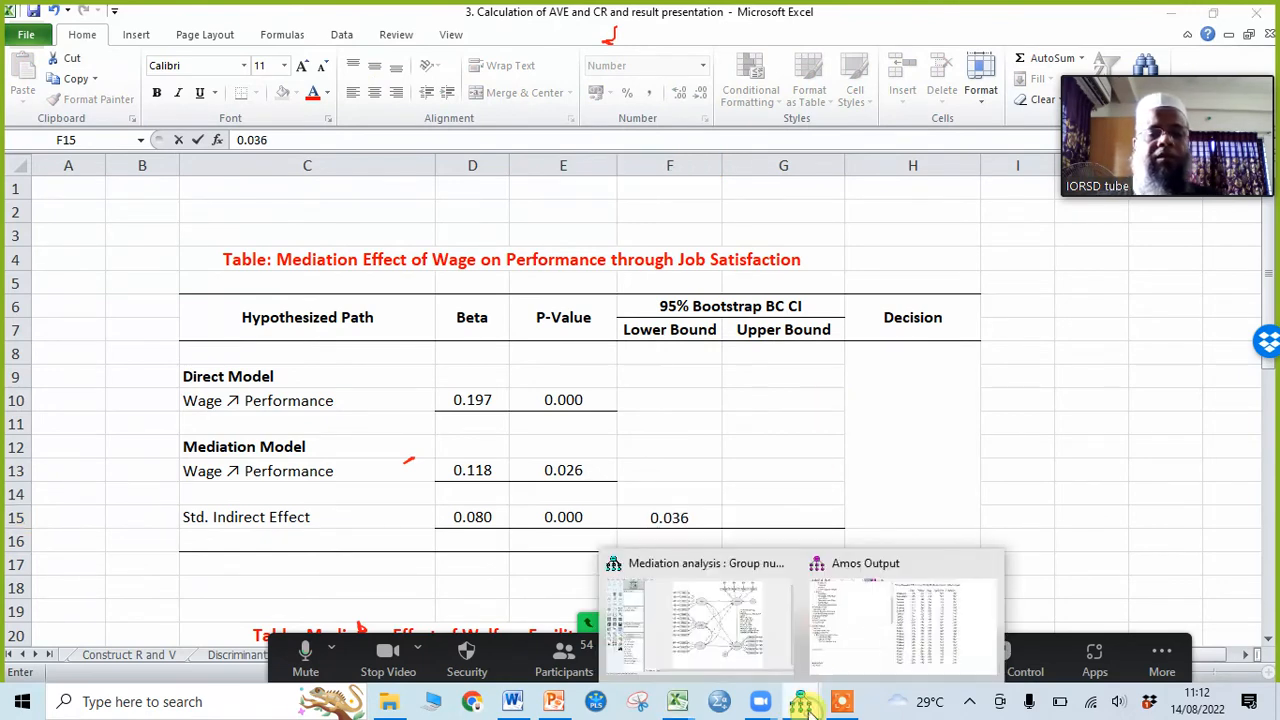
click(912, 648)
click(118, 440)
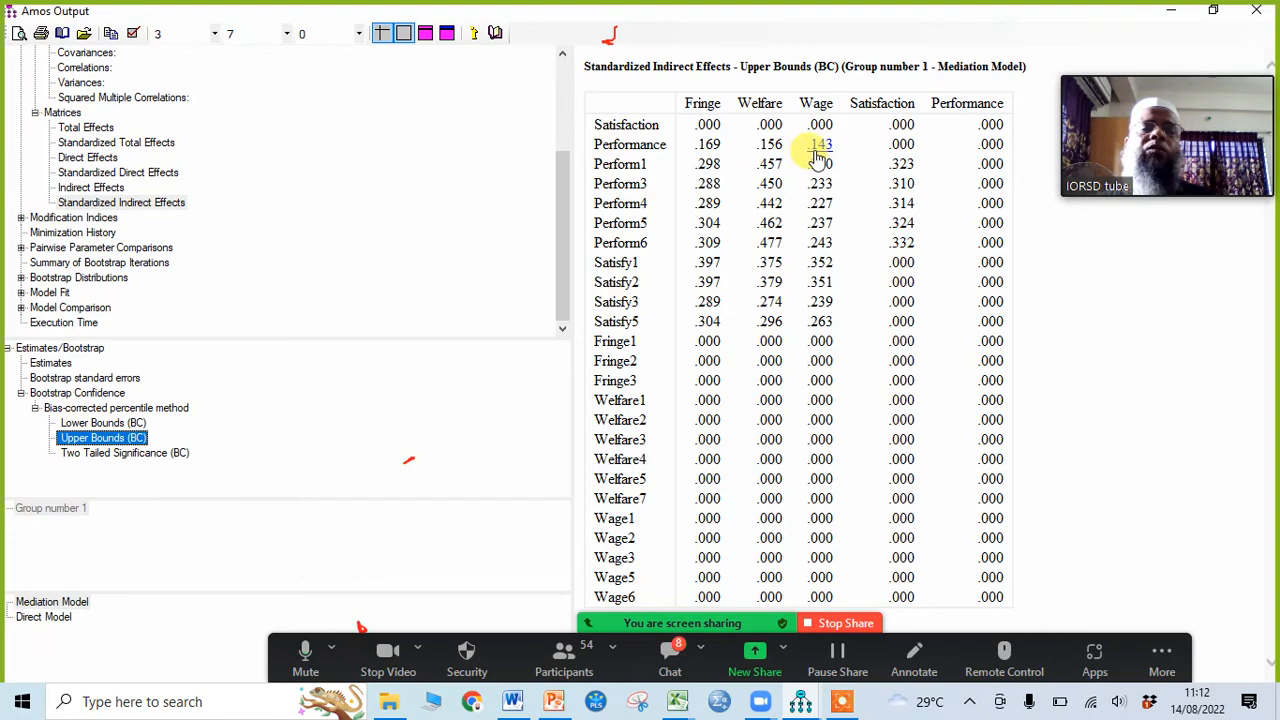
click(677, 703)
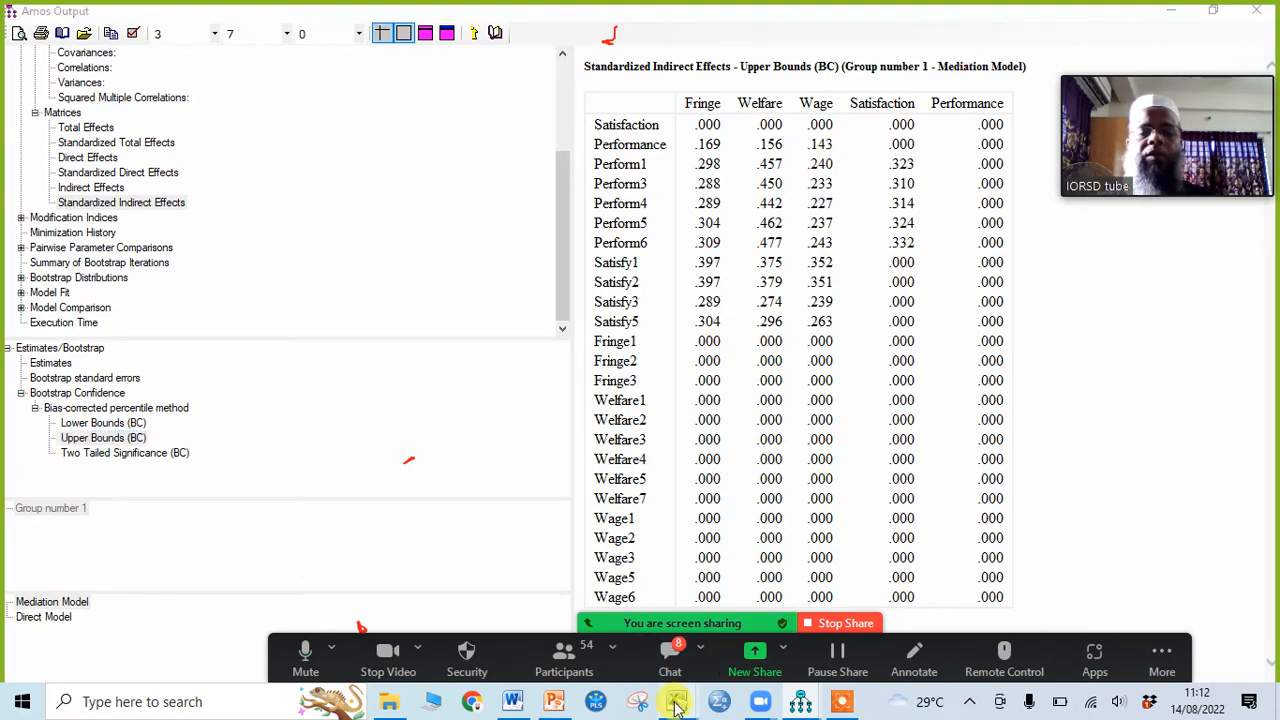
click(766, 634)
click(775, 514)
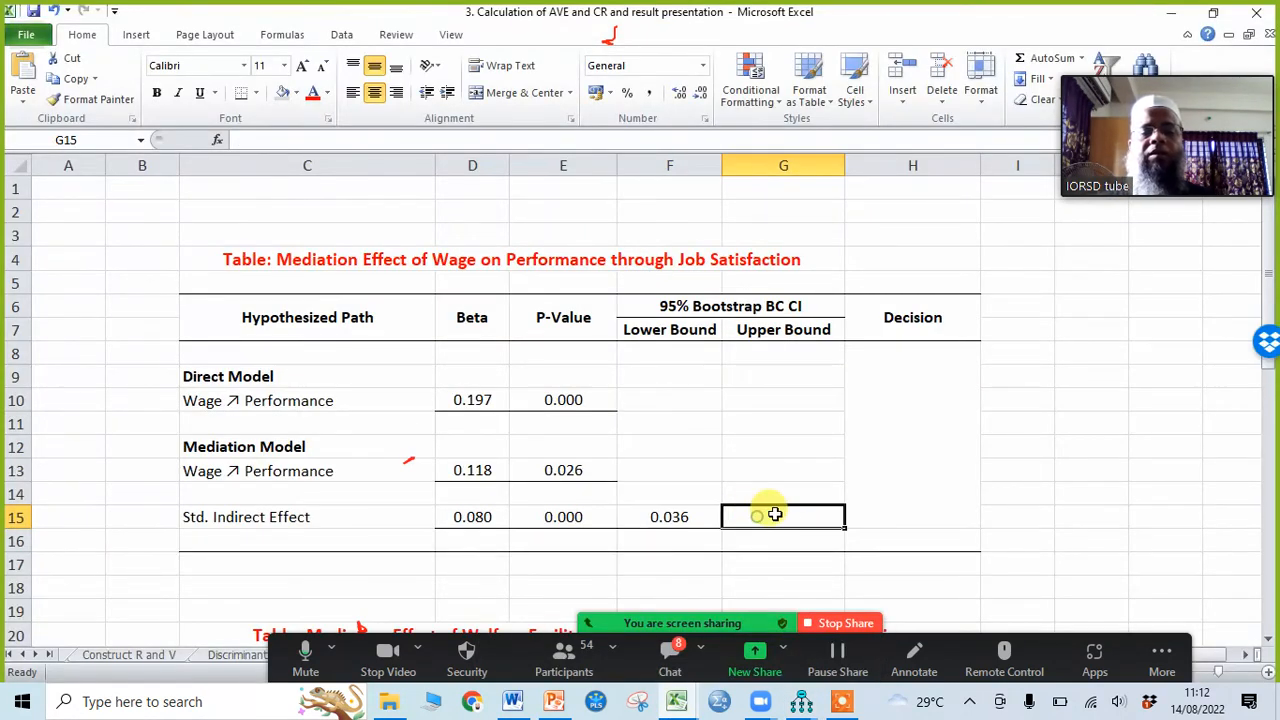
text(0.)
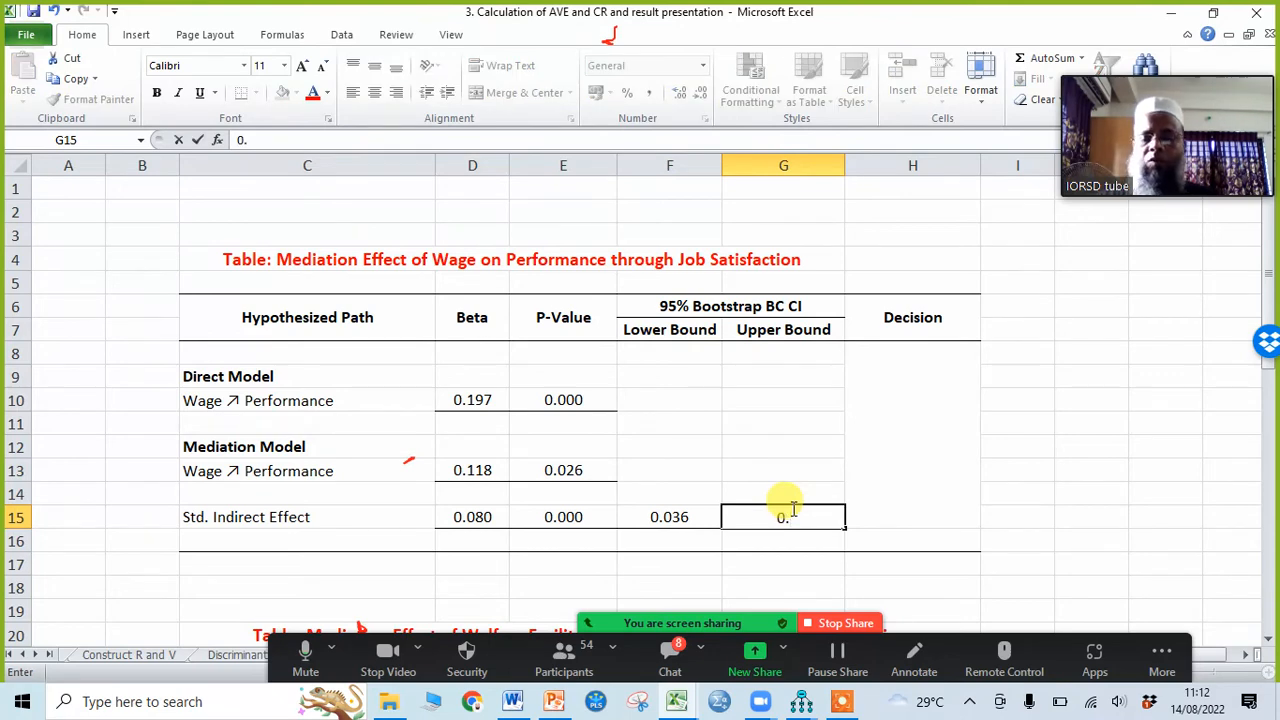
text(143)
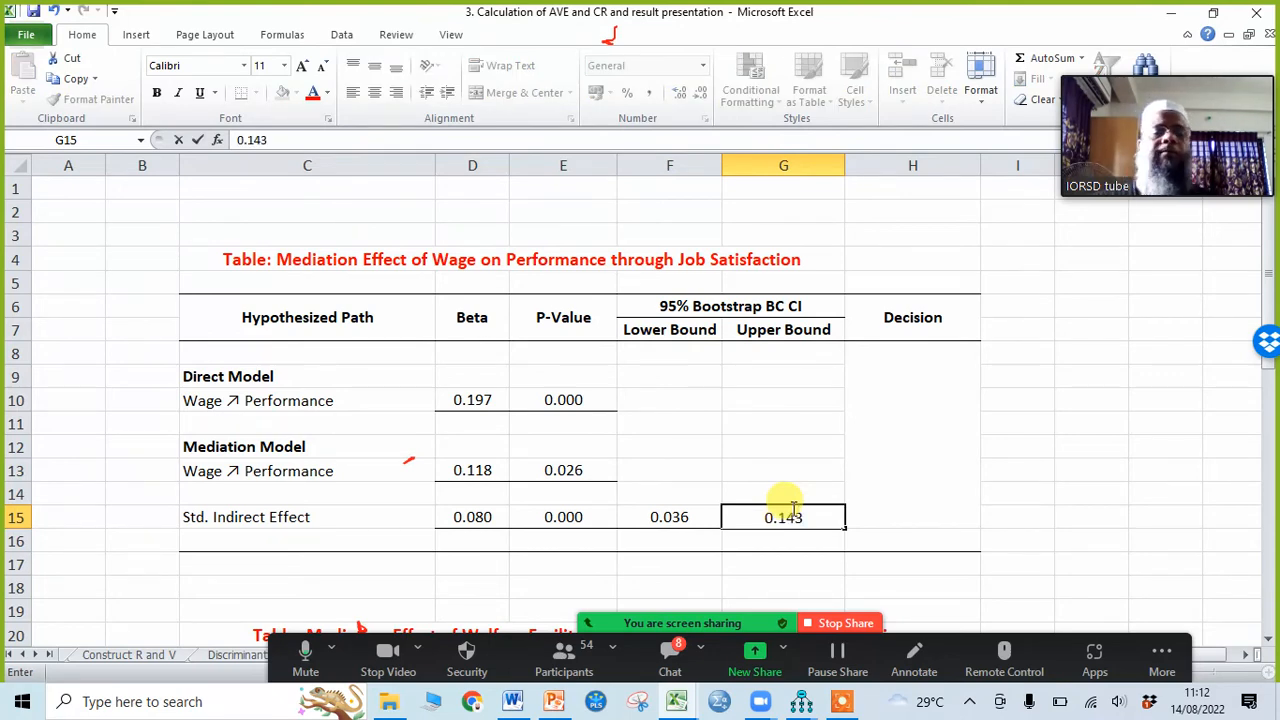
click(1075, 427)
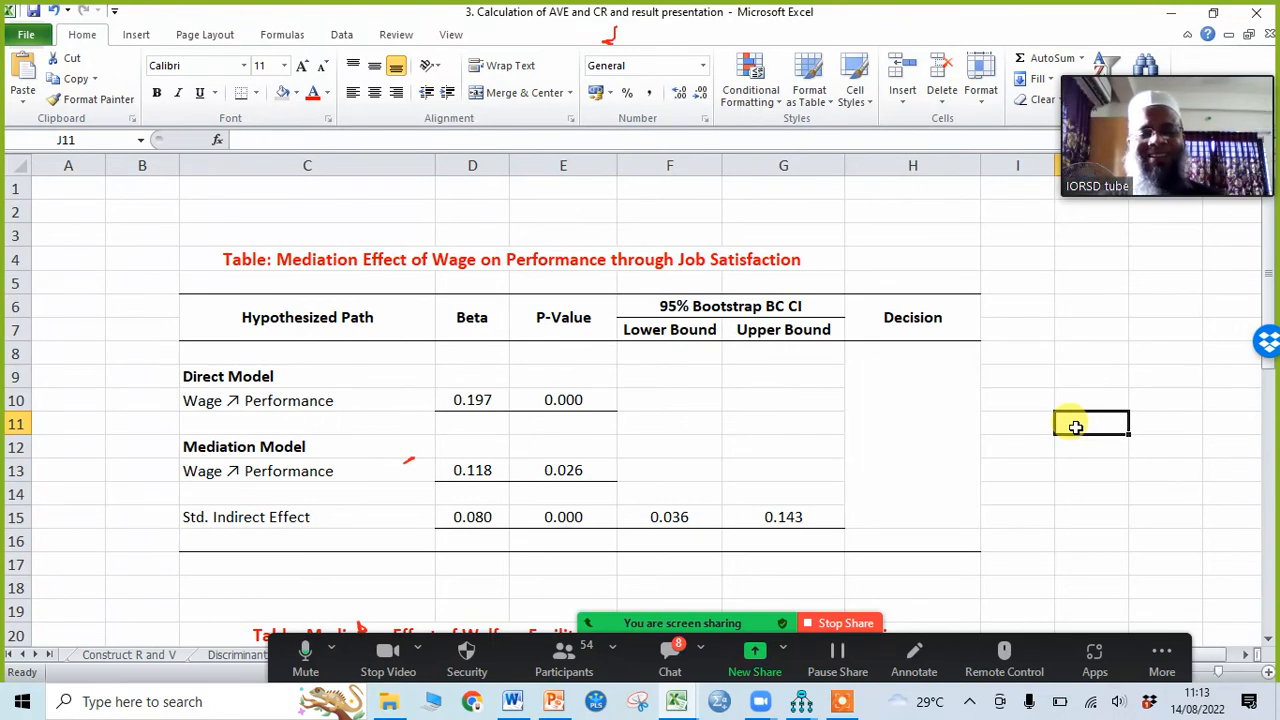
click(1070, 305)
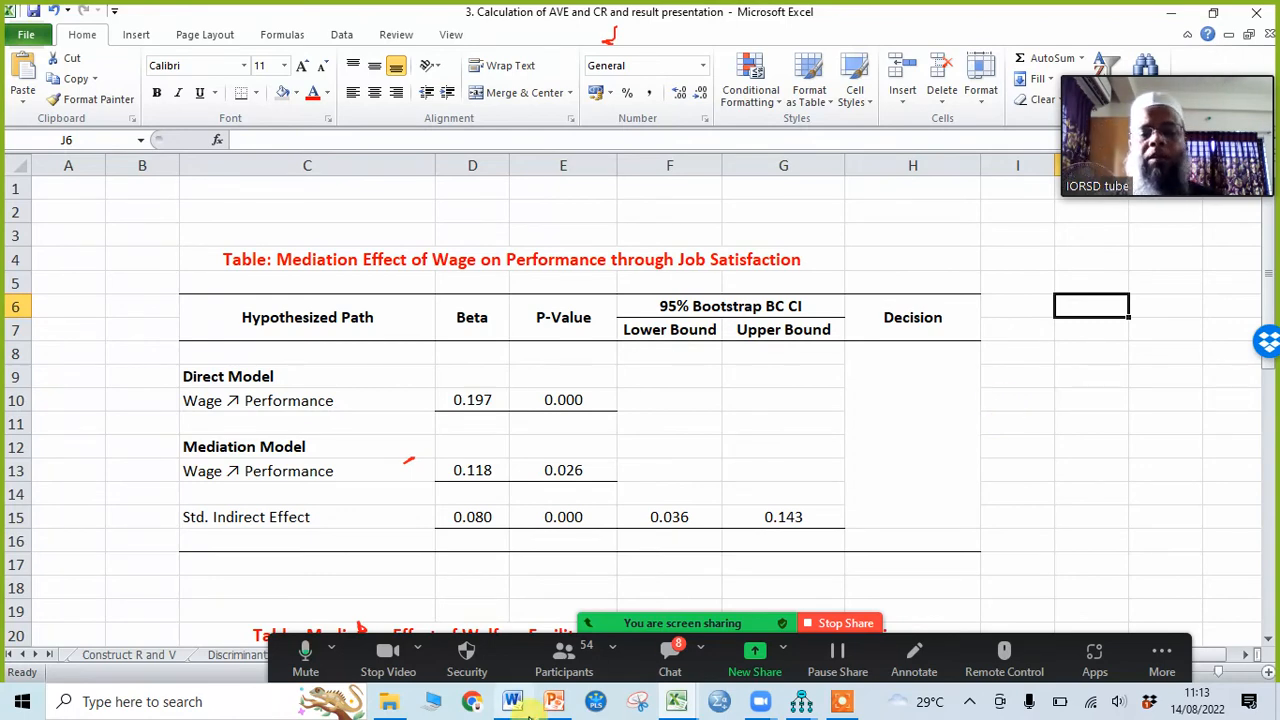
Switch to PowerPoint and display the Mediation Analysis (Results Presentation) slide with the Welfare Facility mediation table
click(556, 704)
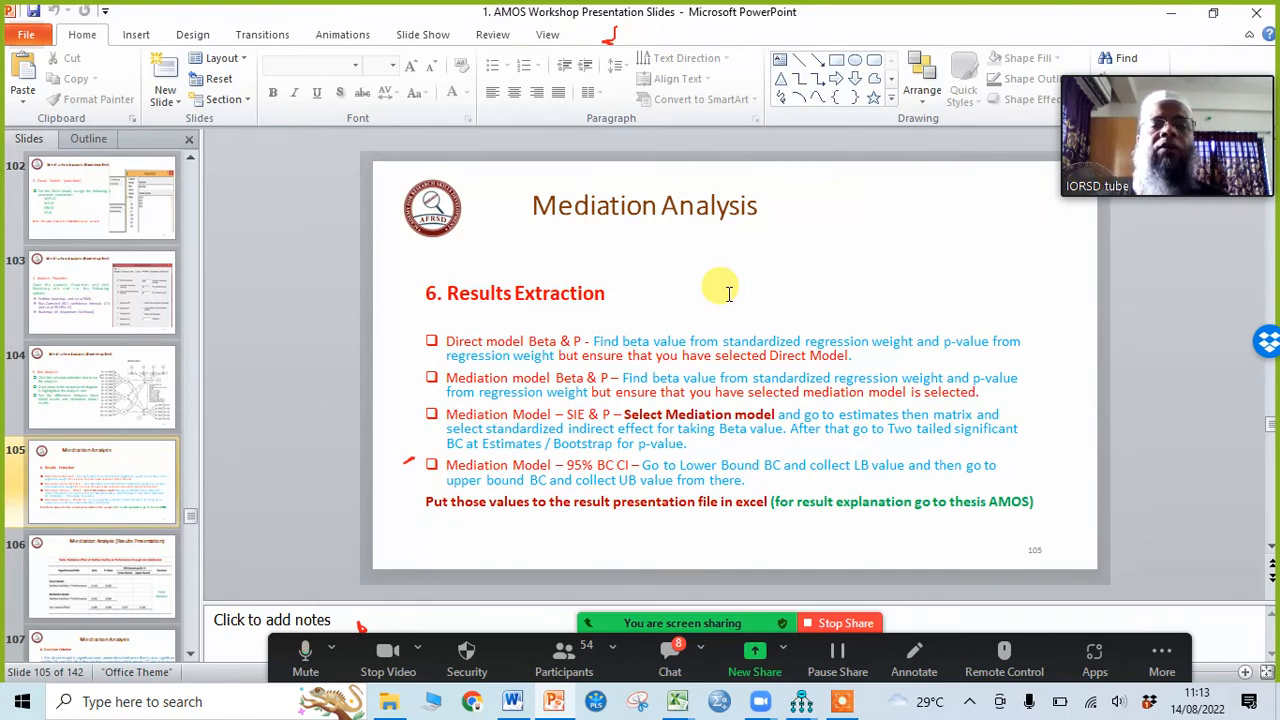
scroll(729, 293, down, 1)
scroll(729, 293, down, 2)
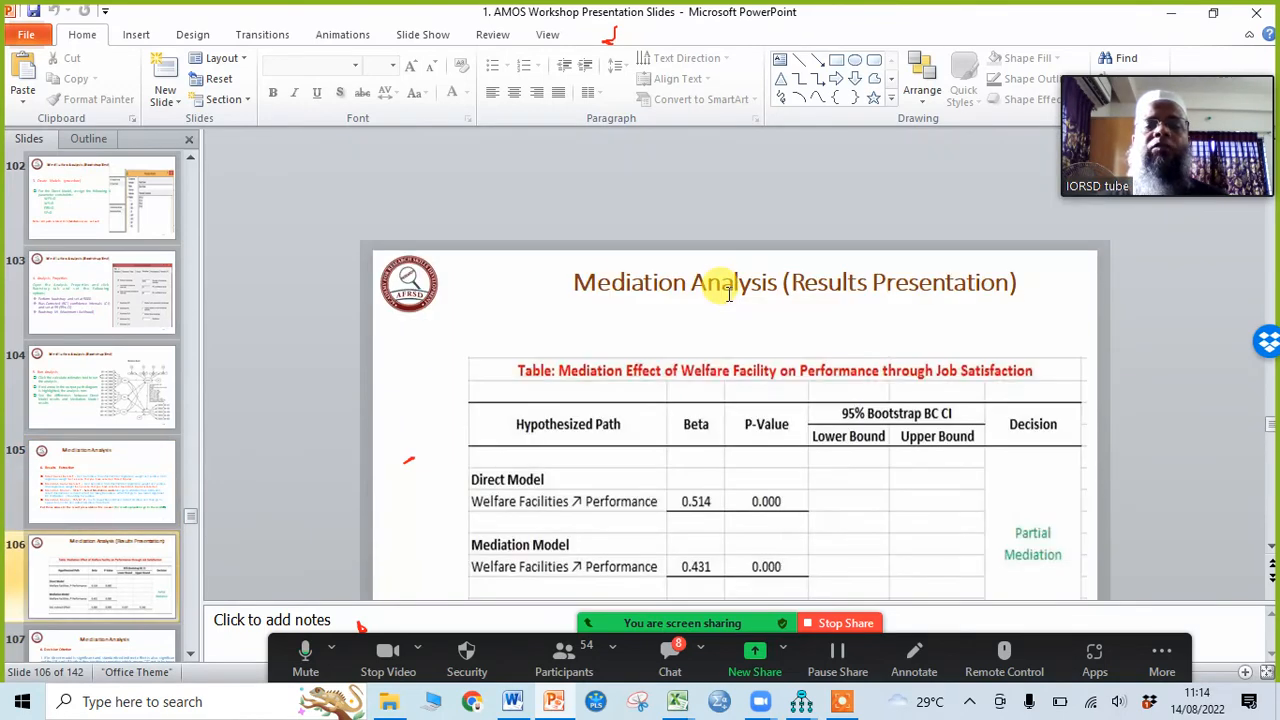